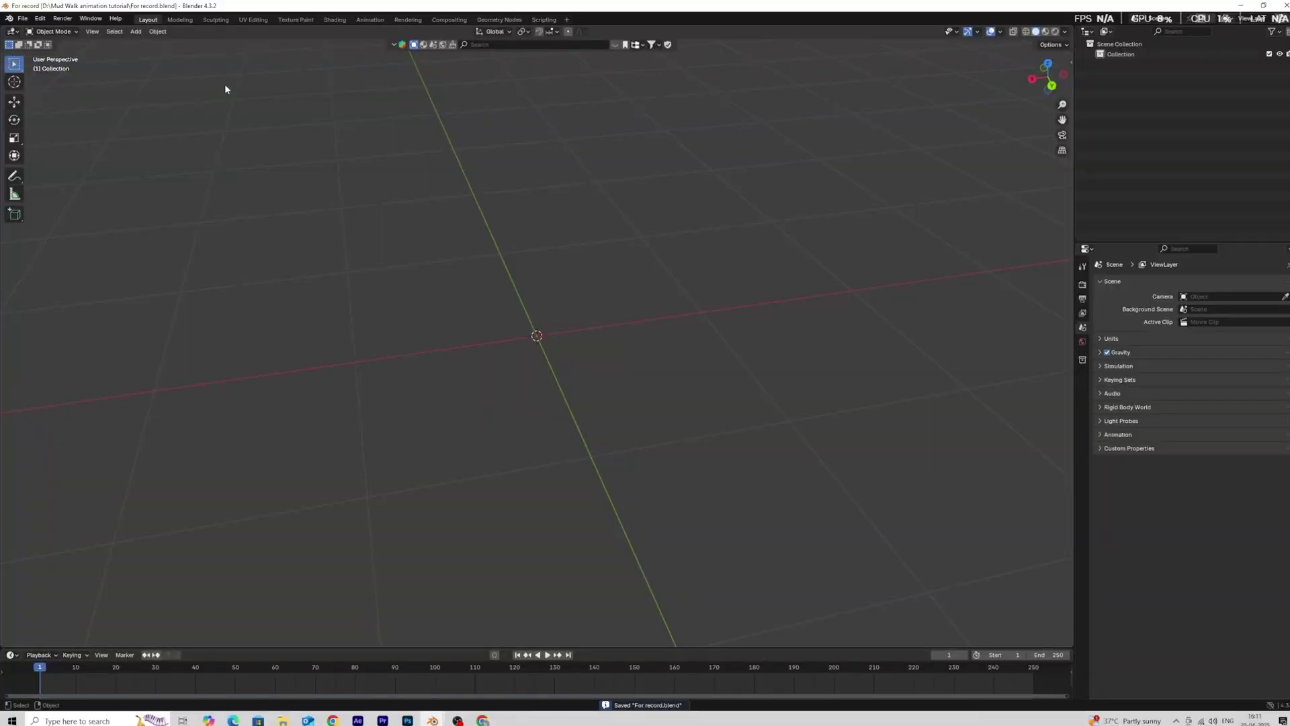
Add a plane mesh at the centre of the empty scene.
{"action": "left_click", "coordinate": [140, 35]}
{"action": "mouse_move", "coordinate": [151, 43]}
{"action": "left_click", "coordinate": [259, 43]}
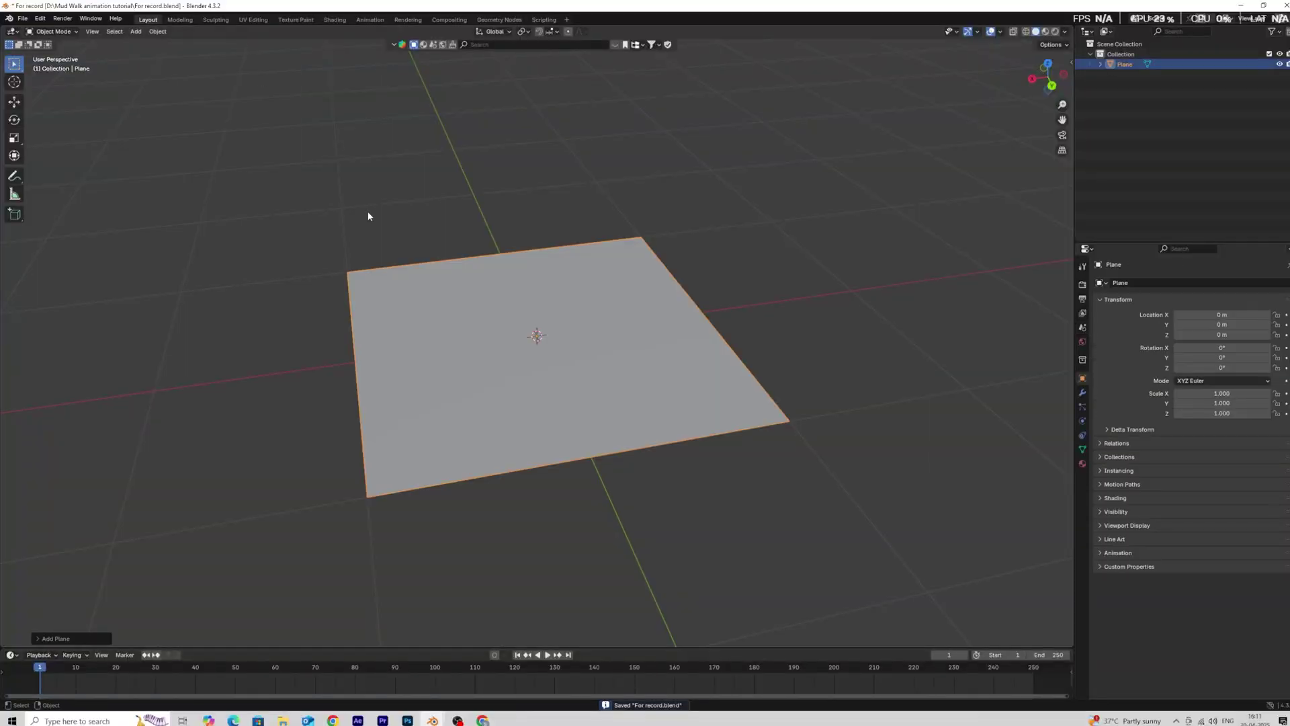
{"action": "left_click", "coordinate": [614, 497]}
{"action": "scroll", "coordinate": [614, 497], "scroll_direction": "down", "scroll_amount": 3}
{"action": "middle_click_drag", "start_coordinate": [614, 497], "coordinate": [640, 484]}
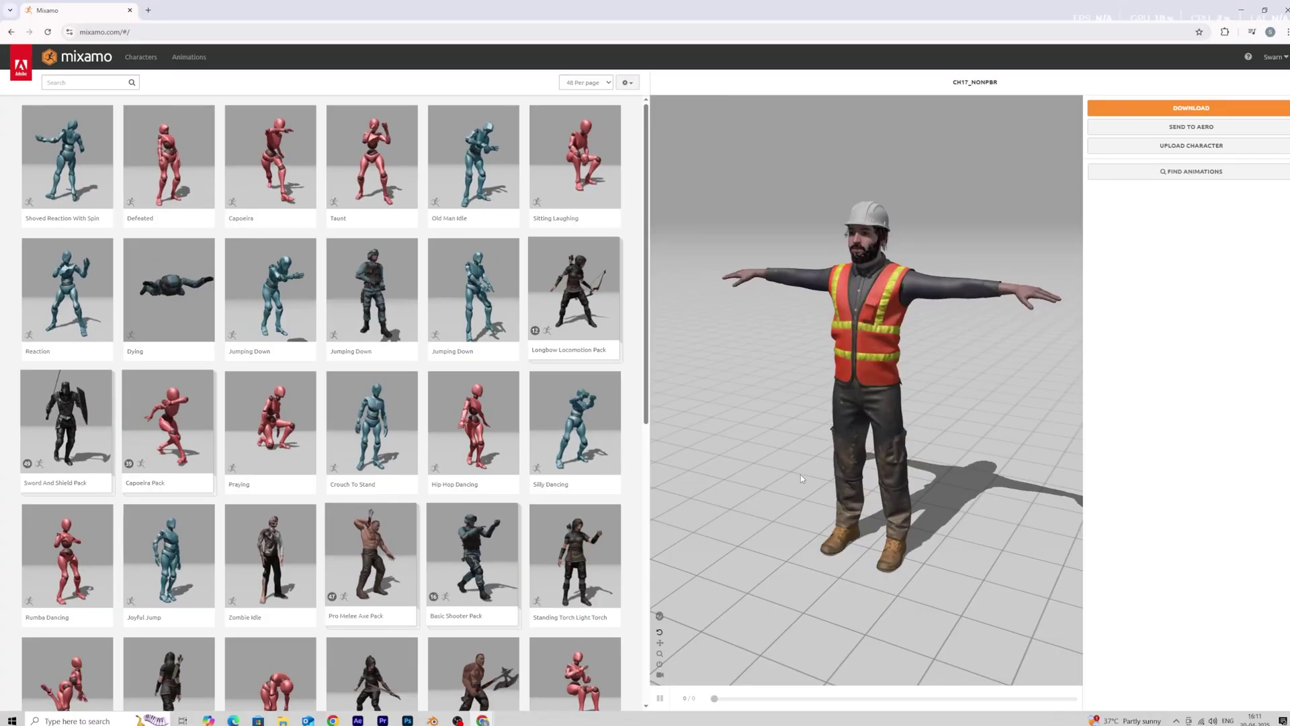
Switch to Mixamo, search the animations for "runing", and apply a Running animation to the construction-worker character.
{"action": "left_click_drag", "start_coordinate": [822, 480], "coordinate": [982, 473]}
{"action": "left_click", "coordinate": [187, 58]}
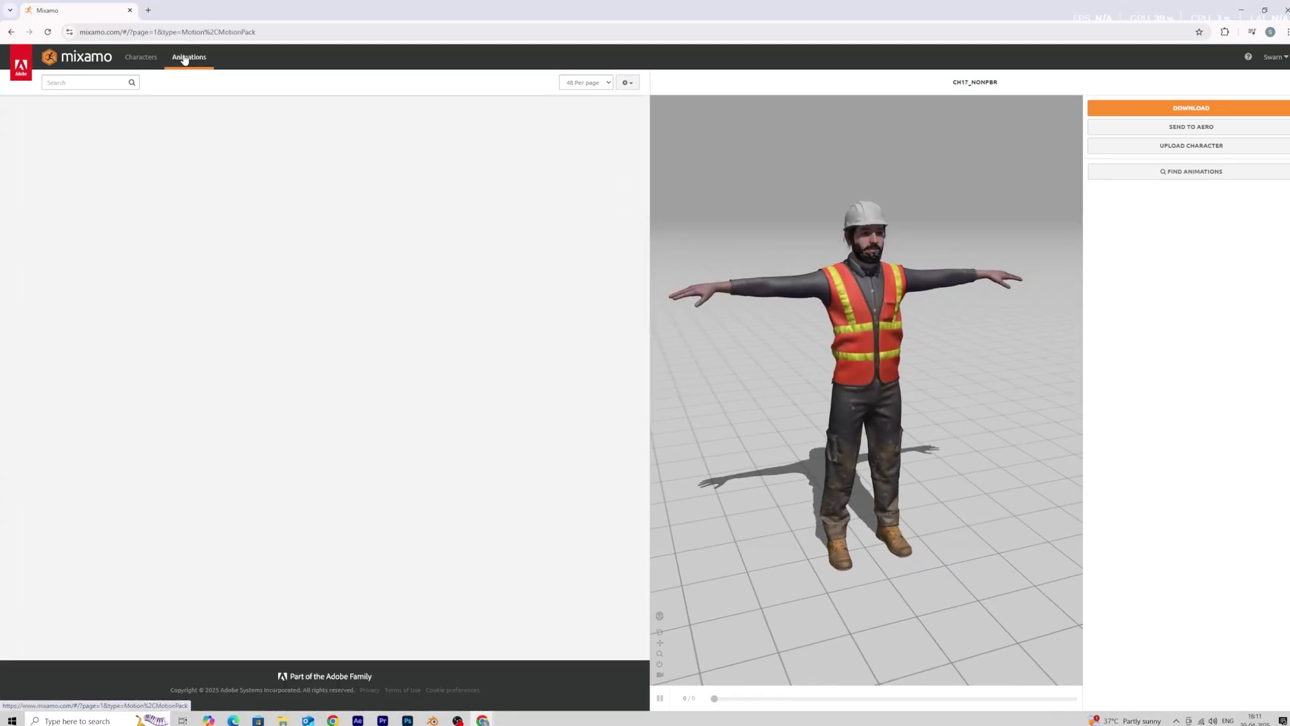
{"action": "left_click", "coordinate": [107, 80]}
{"action": "type", "text": "runing"}
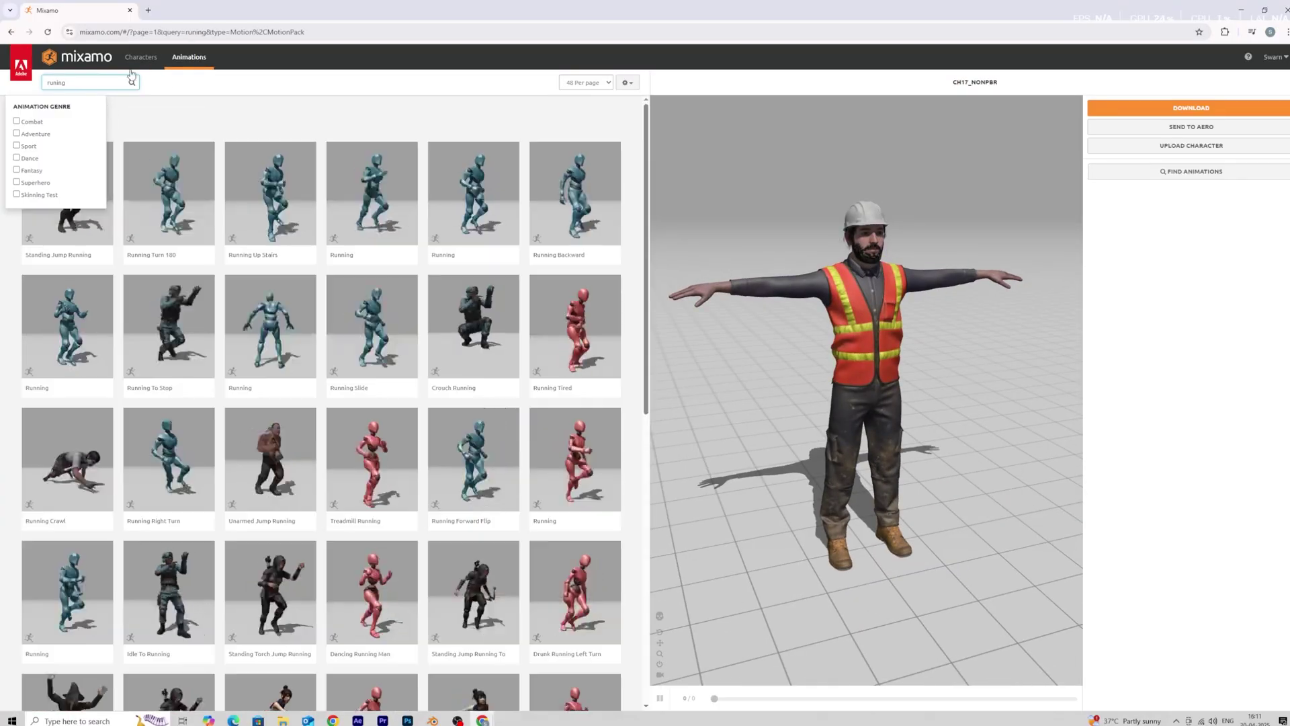
{"action": "scroll", "coordinate": [403, 417], "scroll_direction": "down", "scroll_amount": 6}
{"action": "left_click", "coordinate": [574, 457]}
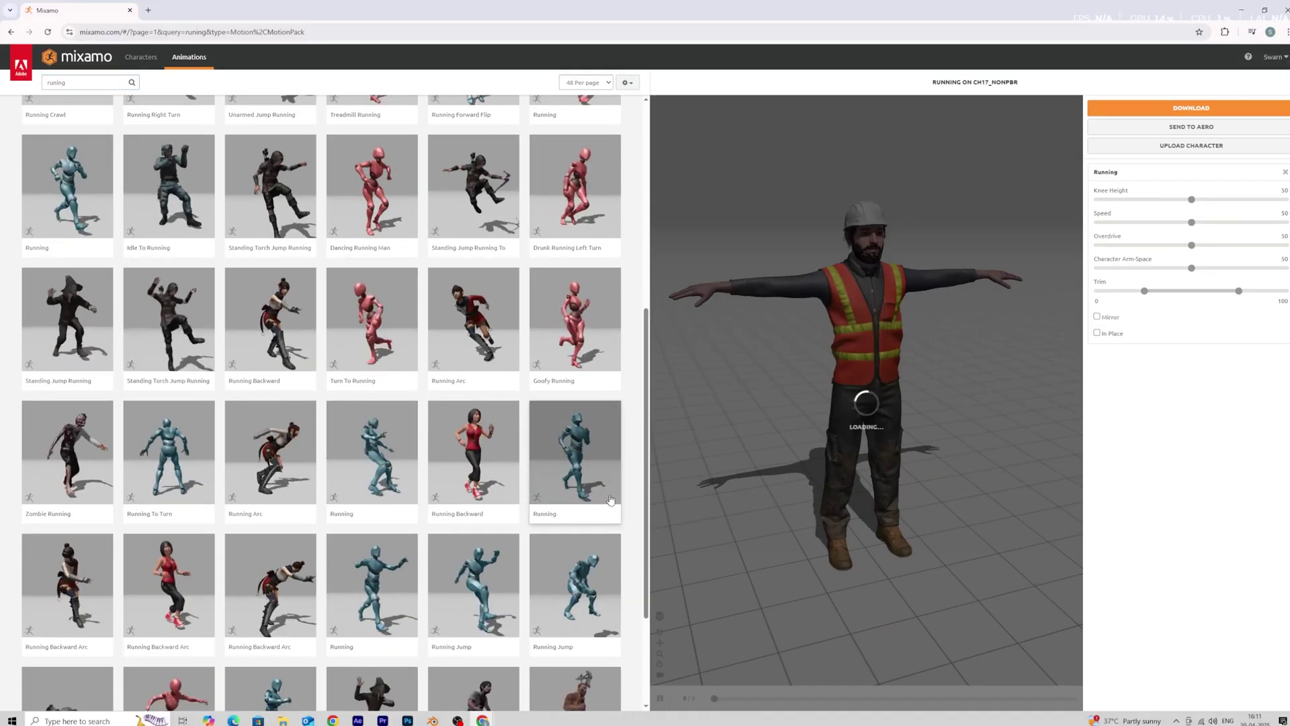
{"action": "scroll", "coordinate": [874, 484], "scroll_direction": "down", "scroll_amount": 5}
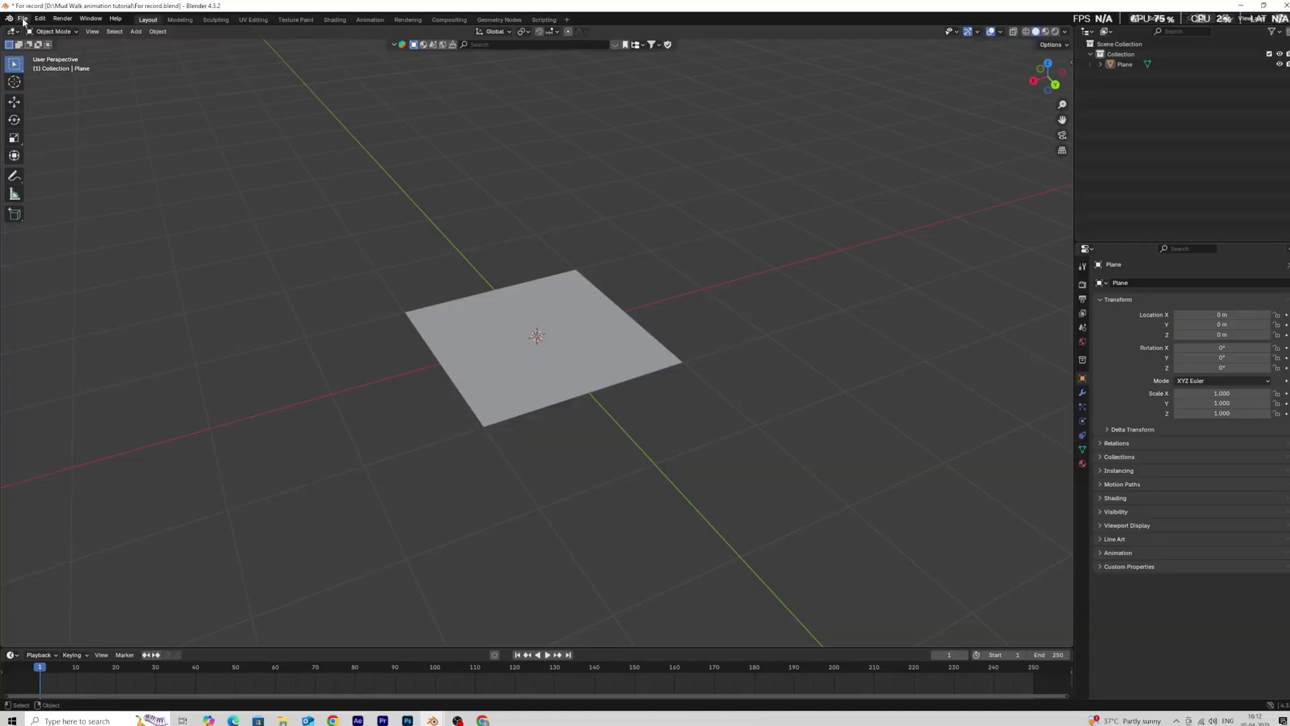
Switch back to Blender and import the animated running character into the scene with the plane.
{"action": "left_click", "coordinate": [22, 18]}
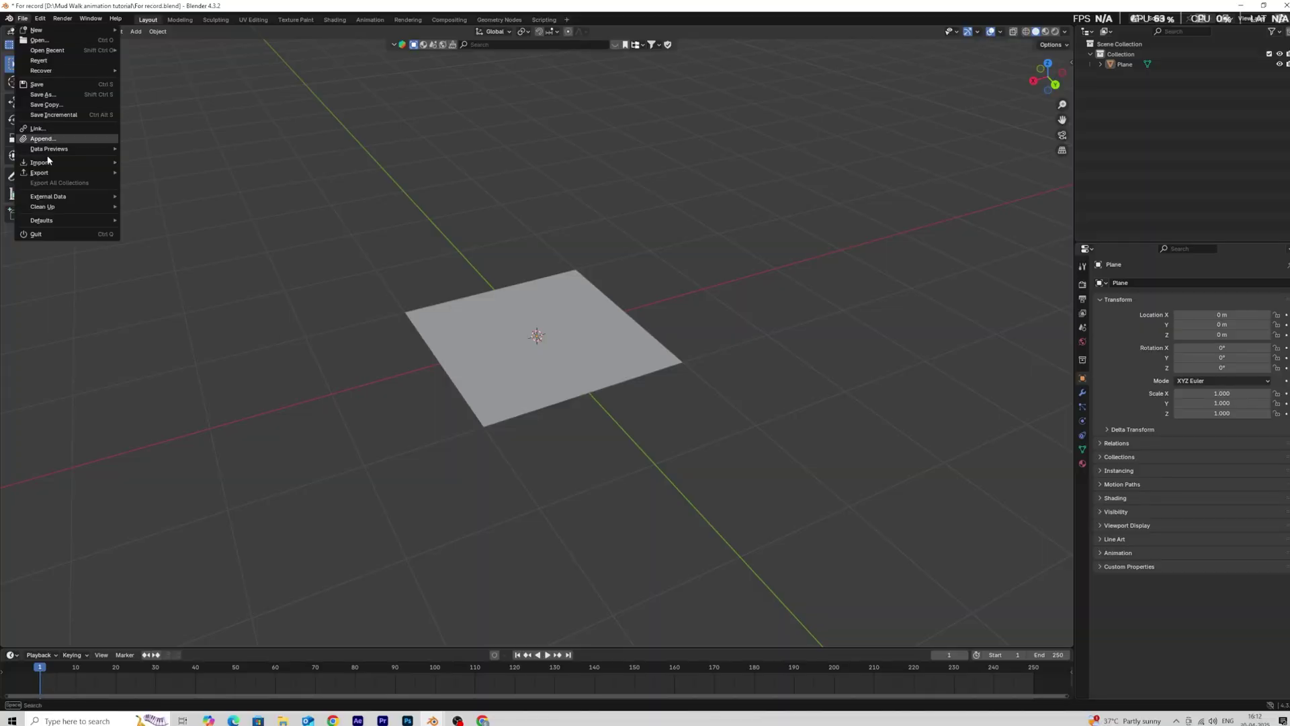
{"action": "mouse_move", "coordinate": [71, 164]}
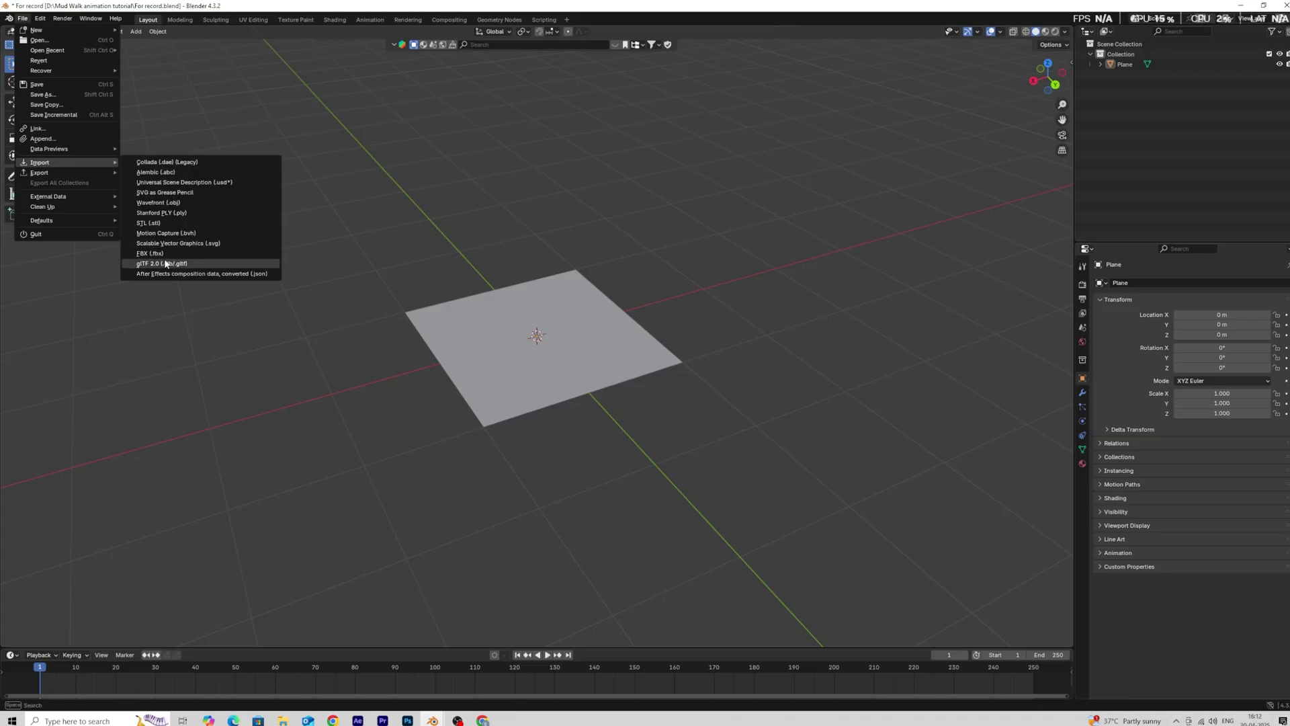
{"action": "left_click", "coordinate": [165, 263]}
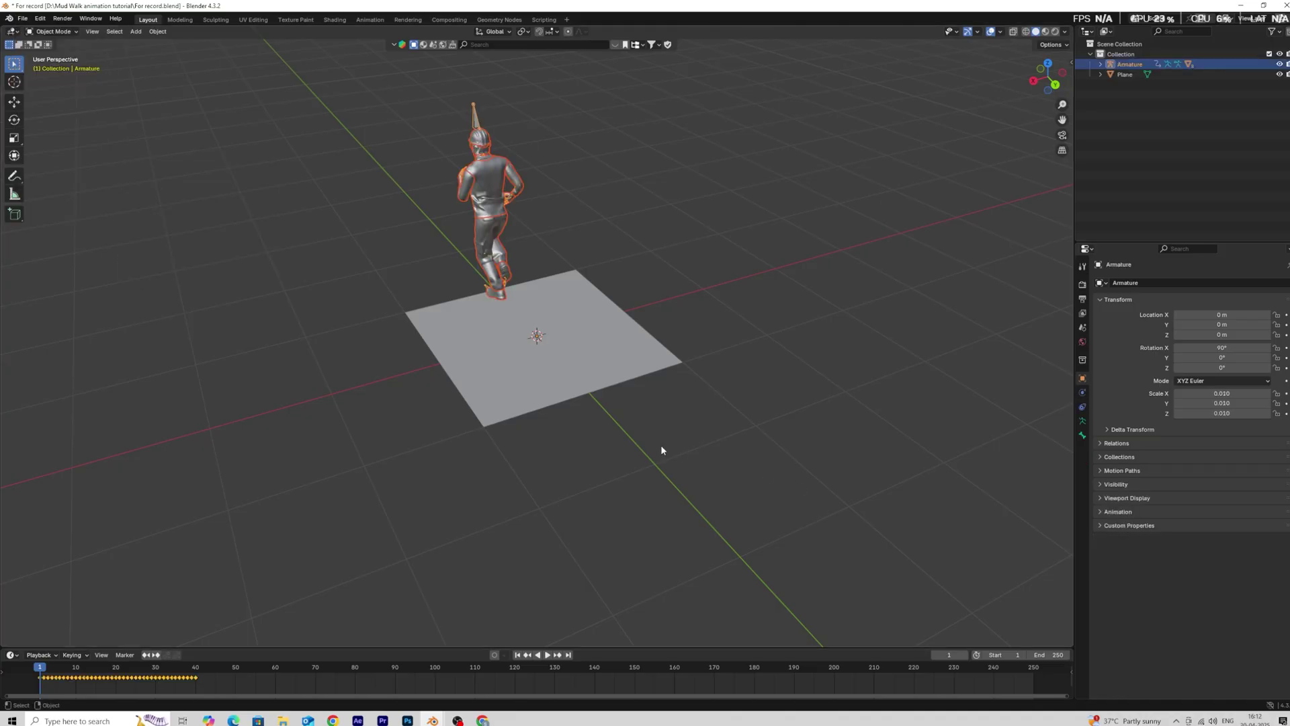
{"action": "middle_click_drag", "start_coordinate": [663, 446], "coordinate": [695, 424]}
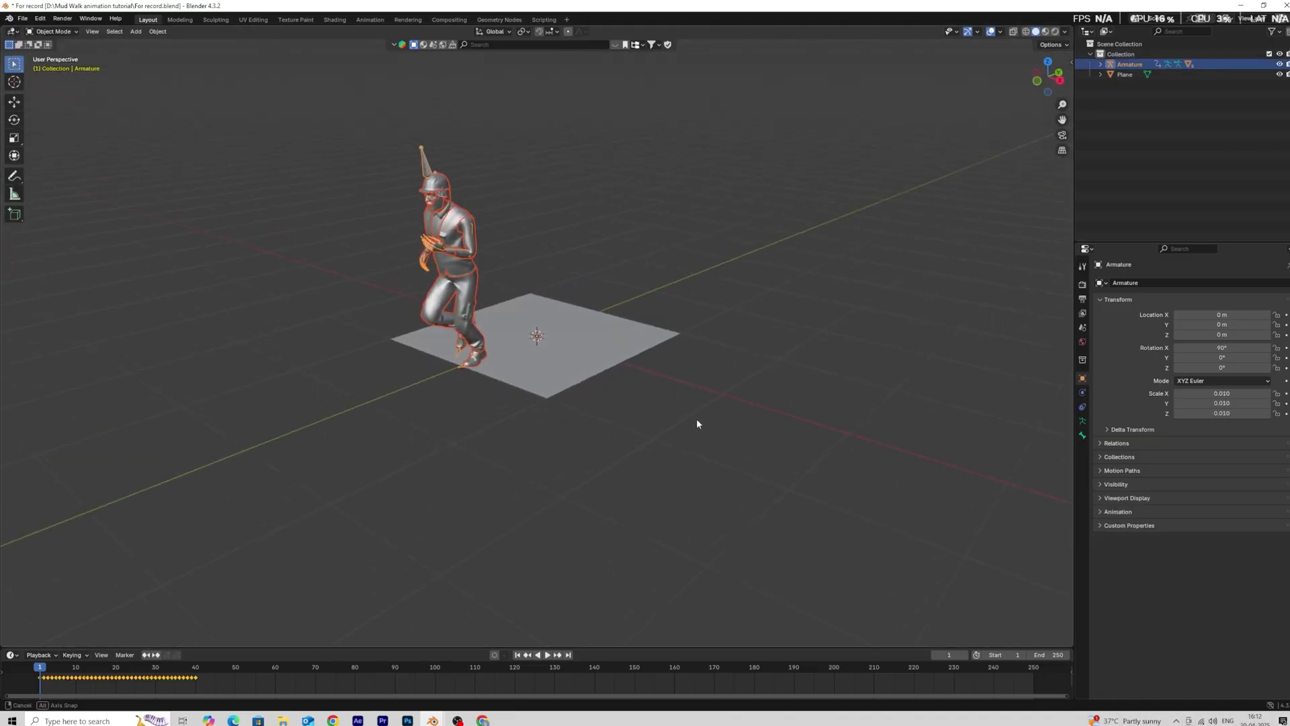
{"action": "left_click", "coordinate": [547, 618]}
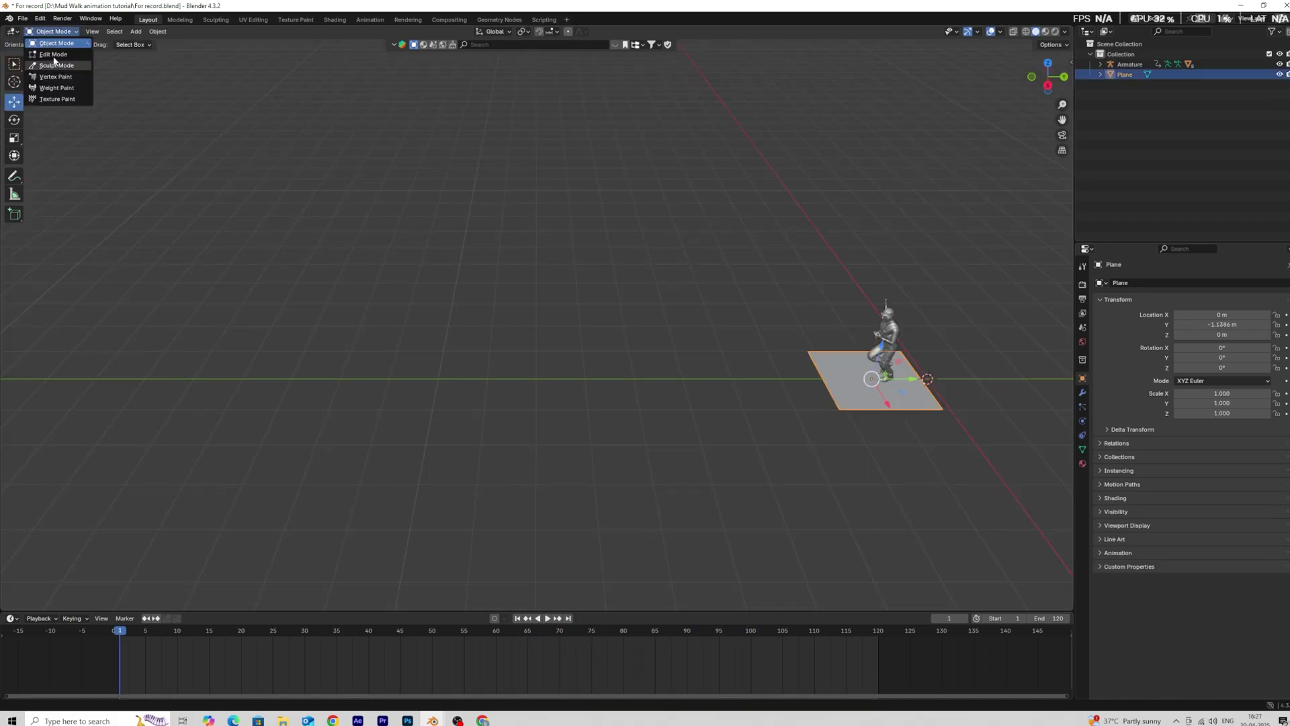
Stretch the plane along Y by moving its end edges in Edit Mode until it covers the character's whole running path.
{"action": "left_click", "coordinate": [103, 63]}
{"action": "left_click", "coordinate": [831, 395]}
{"action": "left_click", "coordinate": [14, 103]}
{"action": "left_click_drag", "start_coordinate": [869, 379], "coordinate": [290, 380]}
{"action": "left_click", "coordinate": [933, 396]}
{"action": "left_click_drag", "start_coordinate": [972, 379], "coordinate": [990, 379]}
{"action": "key", "text": "space"}
{"action": "left_click", "coordinate": [93, 629]}
{"action": "left_click_drag", "start_coordinate": [968, 630], "coordinate": [1011, 630]}
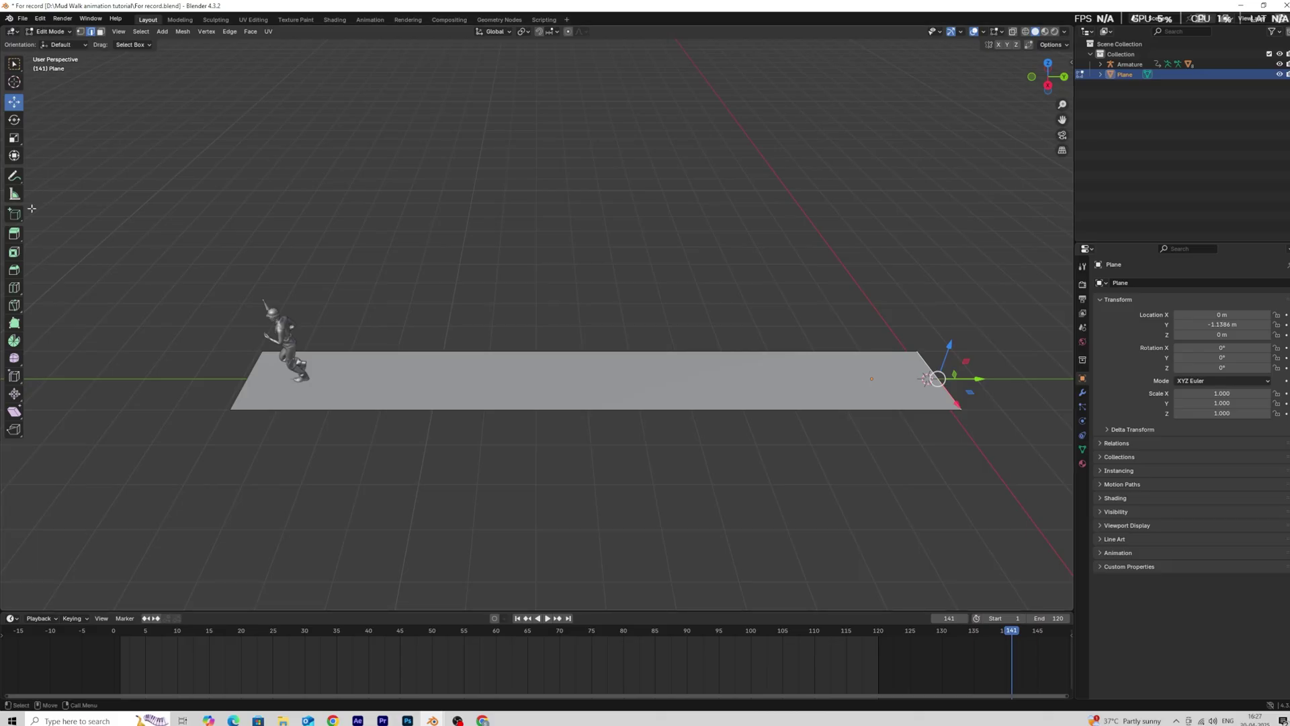
Add loop cuts to the long plane and increase their number to divide it finely.
{"action": "scroll", "coordinate": [629, 440], "scroll_direction": "up", "scroll_amount": 3}
{"action": "left_click", "coordinate": [630, 441]}
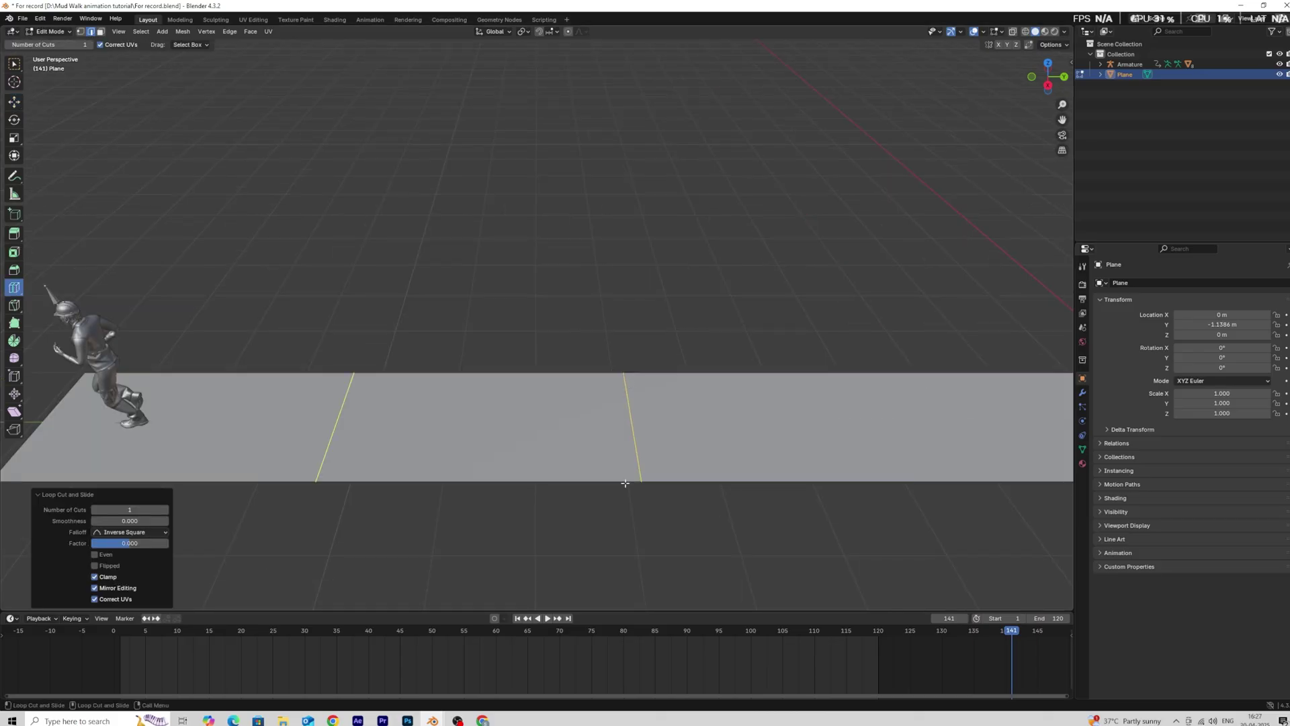
{"action": "scroll", "coordinate": [547, 469], "scroll_direction": "down", "scroll_amount": 1}
{"action": "left_click_drag", "start_coordinate": [547, 468], "coordinate": [557, 479], "text": "alt"}
{"action": "left_click_drag", "start_coordinate": [129, 510], "coordinate": [166, 509]}
{"action": "middle_click_drag", "start_coordinate": [495, 424], "coordinate": [497, 457]}
{"action": "left_click", "coordinate": [463, 397]}
{"action": "left_click", "coordinate": [166, 510]}
{"action": "middle_click_drag", "start_coordinate": [395, 456], "coordinate": [399, 489]}
{"action": "left_click_drag", "start_coordinate": [400, 490], "coordinate": [437, 430], "text": "alt"}
Select all faces of the plane and subdivide them.
{"action": "left_click", "coordinate": [101, 32]}
{"action": "left_click", "coordinate": [141, 32]}
{"action": "left_click", "coordinate": [150, 45]}
{"action": "scroll", "coordinate": [592, 410], "scroll_direction": "up", "scroll_amount": 2}
{"action": "left_click_drag", "start_coordinate": [599, 417], "coordinate": [569, 388], "text": "alt"}
{"action": "right_click_drag", "start_coordinate": [569, 388], "coordinate": [525, 363], "text": "alt"}
{"action": "key", "text": "q"}
{"action": "right_click_drag", "start_coordinate": [471, 444], "coordinate": [410, 423], "text": "alt"}
{"action": "left_click_drag", "start_coordinate": [410, 423], "coordinate": [356, 392], "text": "alt"}
{"action": "middle_click_drag", "start_coordinate": [356, 393], "coordinate": [404, 393], "text": "alt"}
{"action": "right_click", "coordinate": [405, 393]}
{"action": "left_click", "coordinate": [405, 392]}
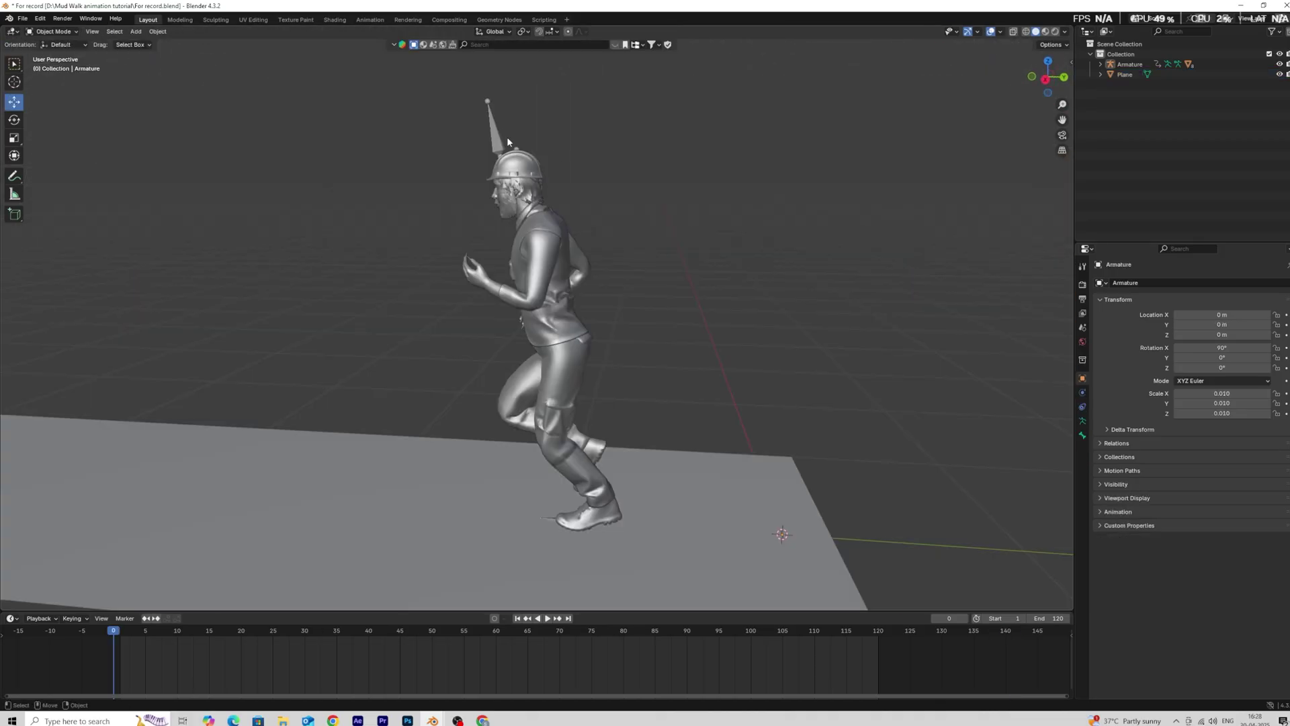
Lower the character's armature to about -0.014 m on Z and play back the run to check its foot contact.
{"action": "middle_click_drag", "start_coordinate": [506, 135], "coordinate": [663, 438]}
{"action": "scroll", "coordinate": [804, 406], "scroll_direction": "up", "scroll_amount": 3}
{"action": "left_click_drag", "start_coordinate": [816, 407], "coordinate": [816, 425]}
{"action": "key", "text": "space"}
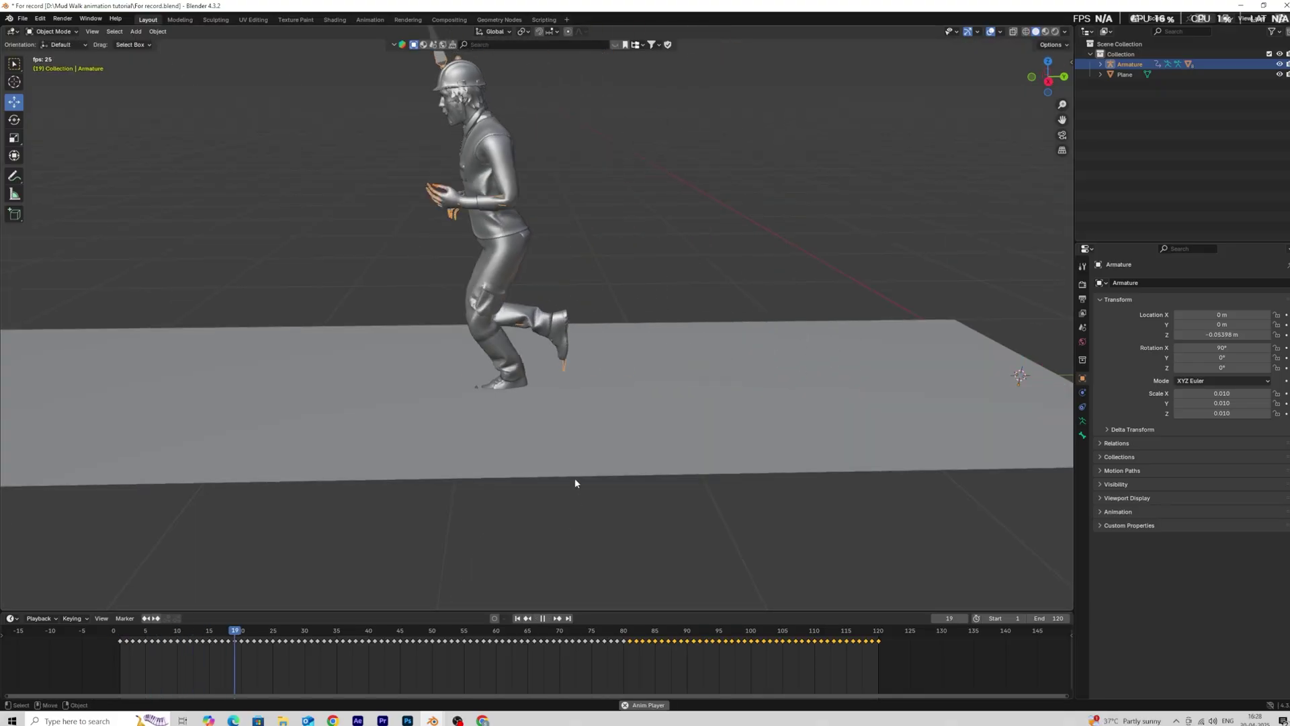
{"action": "key", "text": "space"}
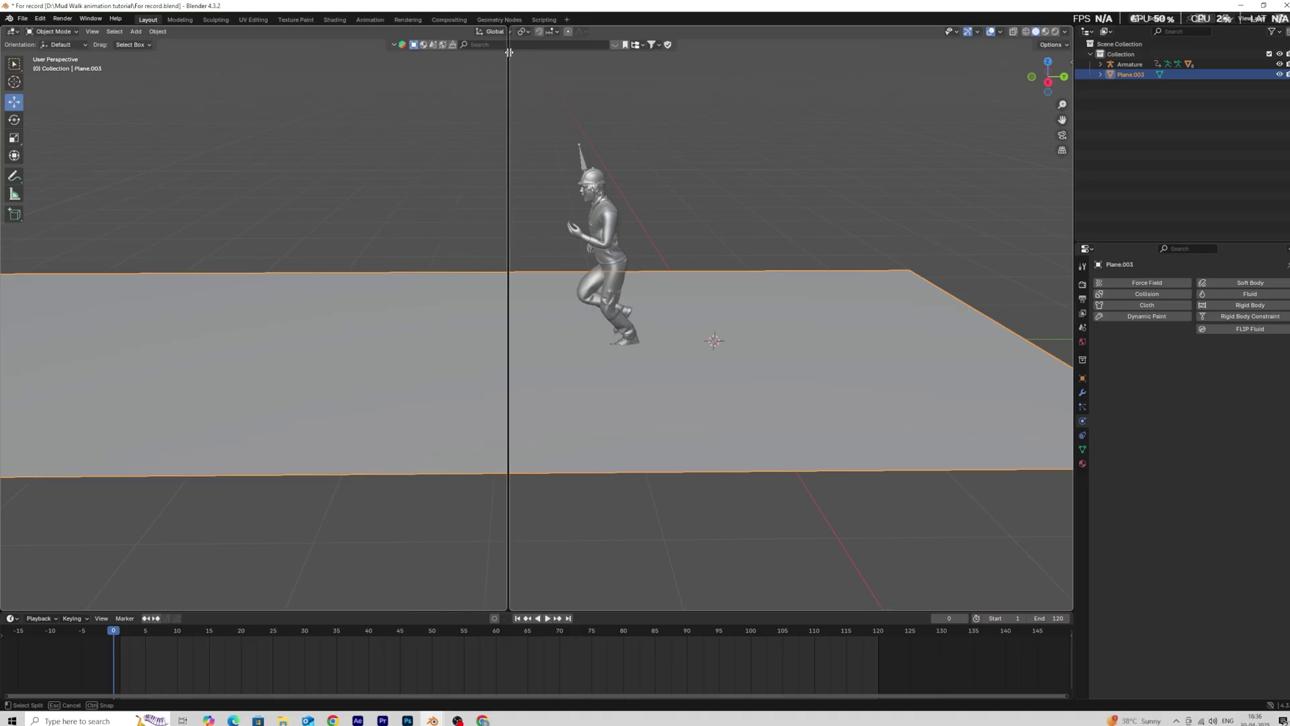
Split the 3D viewport side by side and turn one half into a Geometry Node Editor.
{"action": "left_click", "coordinate": [510, 53]}
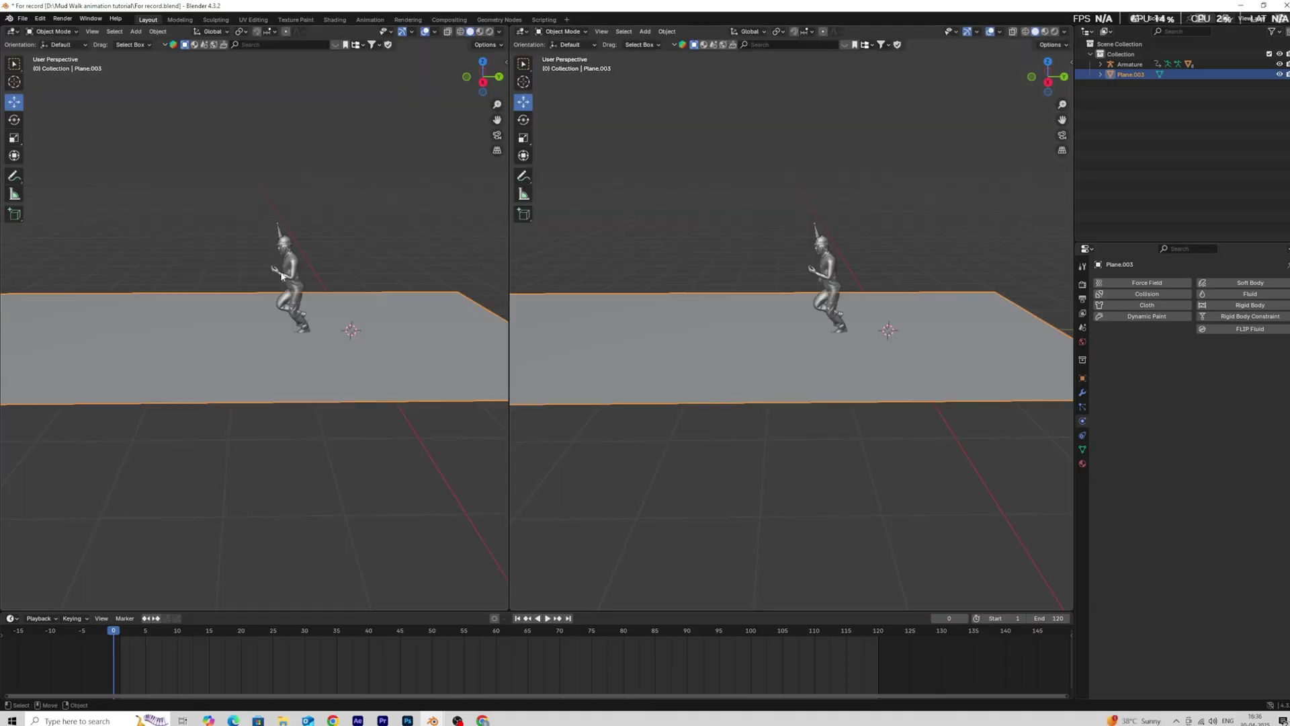
{"action": "left_click", "coordinate": [12, 32]}
{"action": "left_click", "coordinate": [44, 122]}
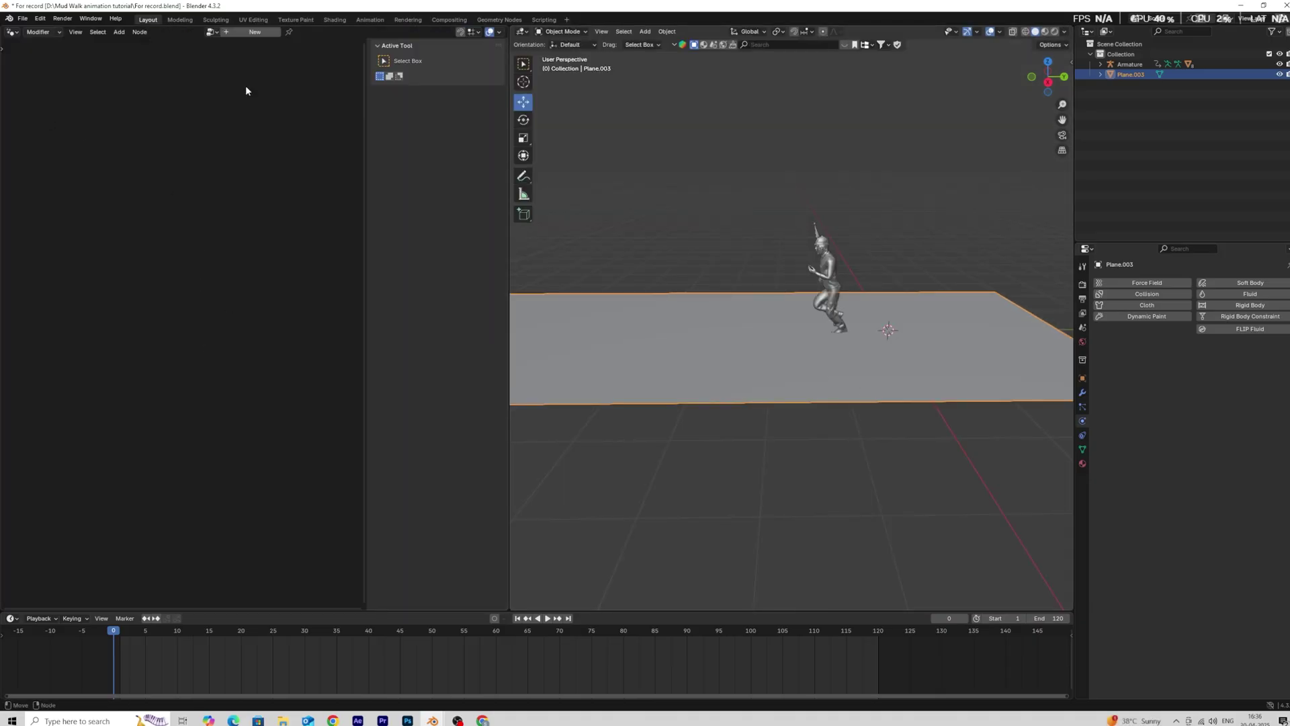
Create a new geometry node group on the ground plane.
{"action": "left_click", "coordinate": [255, 32]}
{"action": "left_click", "coordinate": [695, 457]}
{"action": "middle_click_drag", "start_coordinate": [695, 457], "coordinate": [672, 425]}
{"action": "left_click", "coordinate": [698, 426]}
{"action": "scroll", "coordinate": [699, 433], "scroll_direction": "up", "scroll_amount": 3}
{"action": "scroll", "coordinate": [202, 427], "scroll_direction": "up", "scroll_amount": 1}
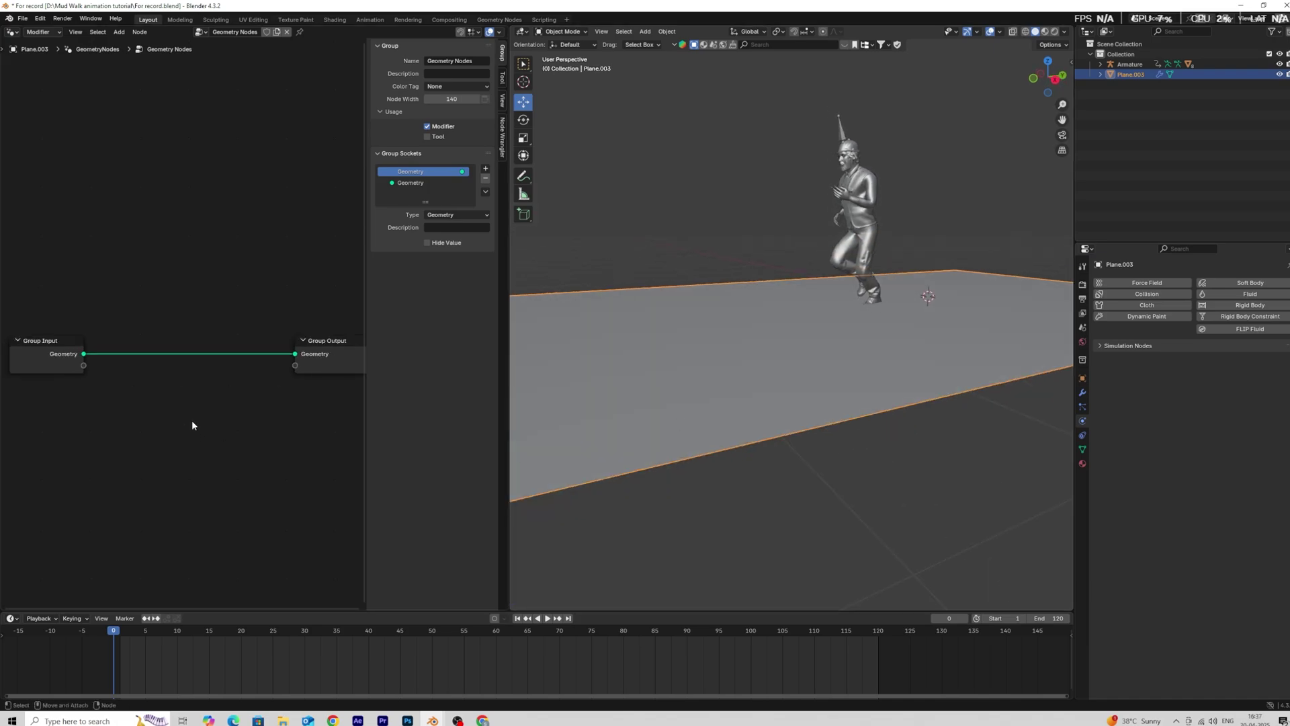
Insert a Set Position node between Group Input and Group Output.
{"action": "key", "text": "shift+a"}
{"action": "left_click", "coordinate": [195, 400]}
{"action": "type", "text": "set"}
{"action": "left_click", "coordinate": [253, 430]}
{"action": "left_click", "coordinate": [206, 478]}
{"action": "middle_click_drag", "start_coordinate": [206, 481], "coordinate": [202, 353]}
{"action": "left_click_drag", "start_coordinate": [367, 412], "coordinate": [432, 405]}
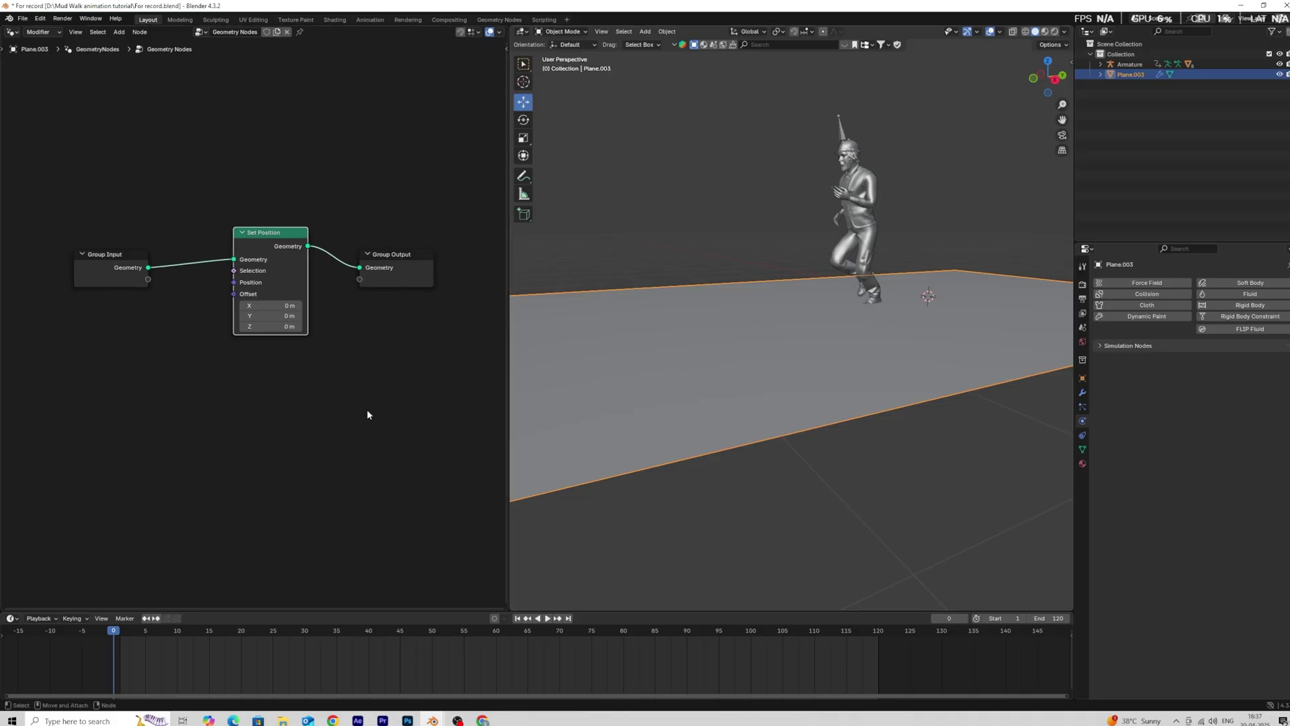
Add a Raycast node below Group Input and connect its Is Hit output to Set Position's Selection.
{"action": "middle_click_drag", "start_coordinate": [343, 395], "coordinate": [340, 324]}
{"action": "key", "text": "shift+a"}
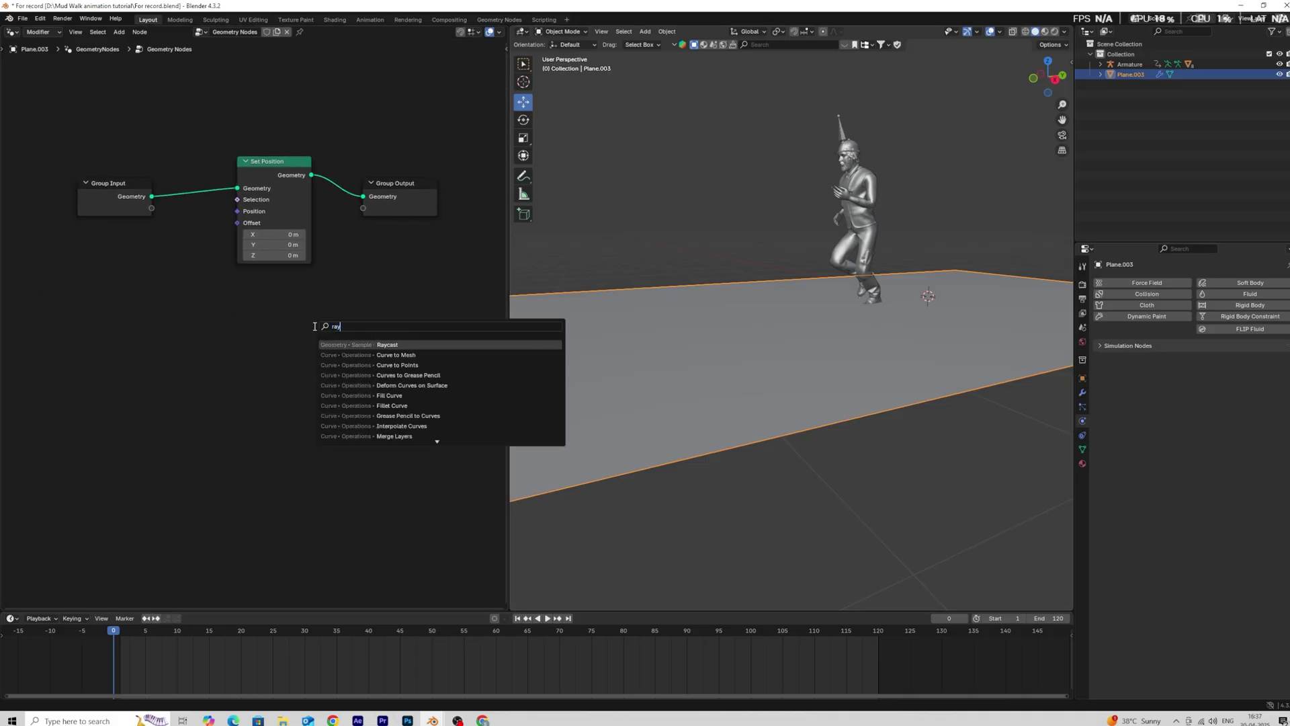
{"action": "type", "text": "ray"}
{"action": "left_click", "coordinate": [387, 345]}
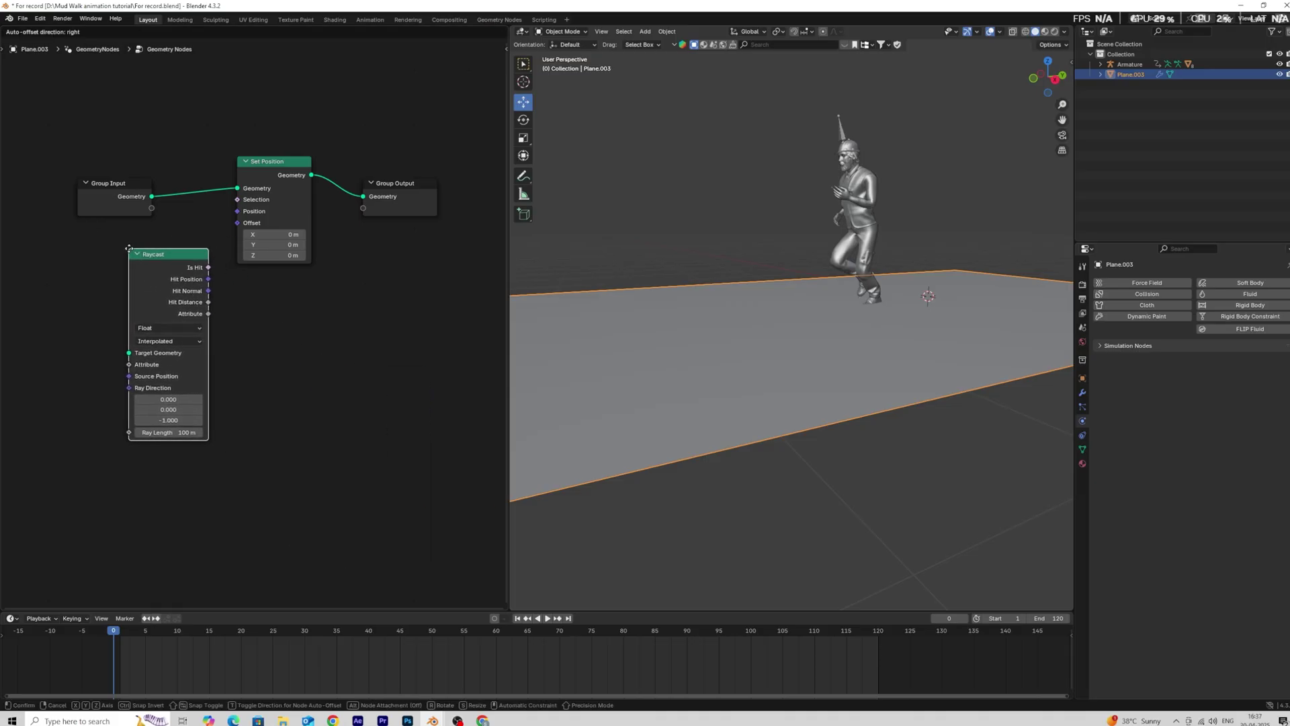
{"action": "left_click", "coordinate": [148, 272]}
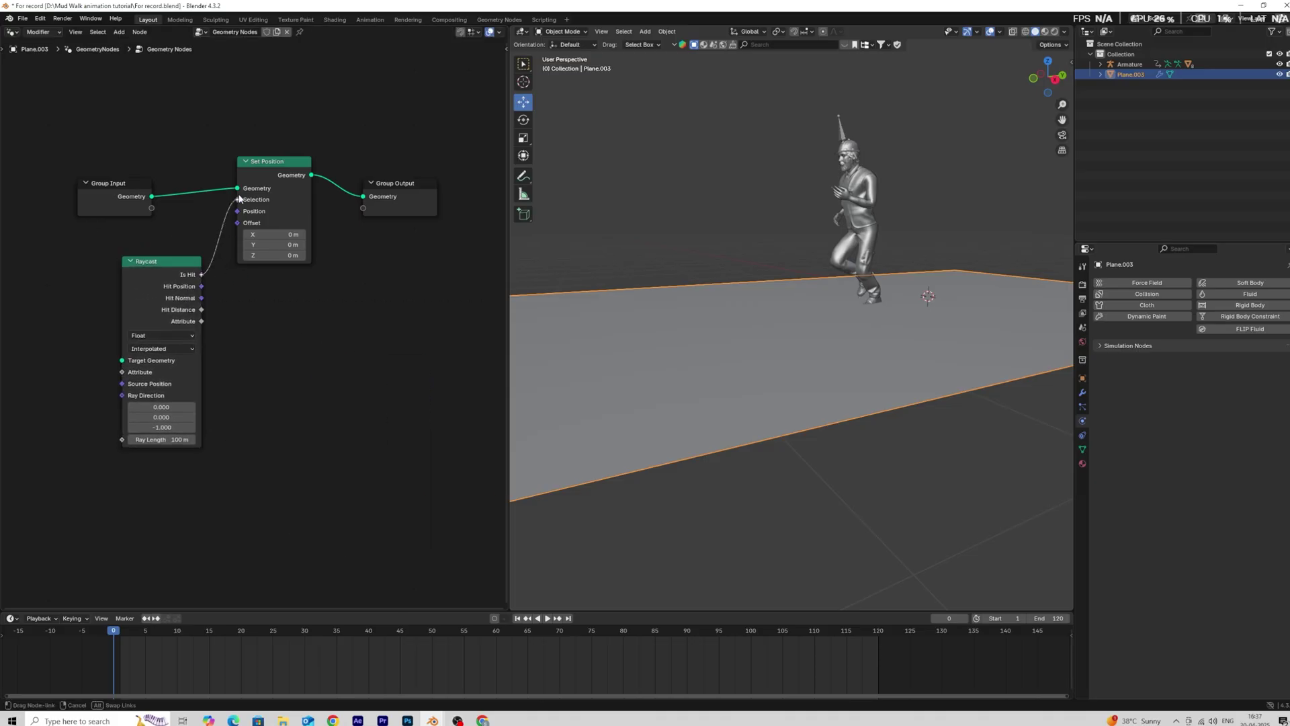
{"action": "middle_click_drag", "start_coordinate": [295, 387], "coordinate": [387, 396]}
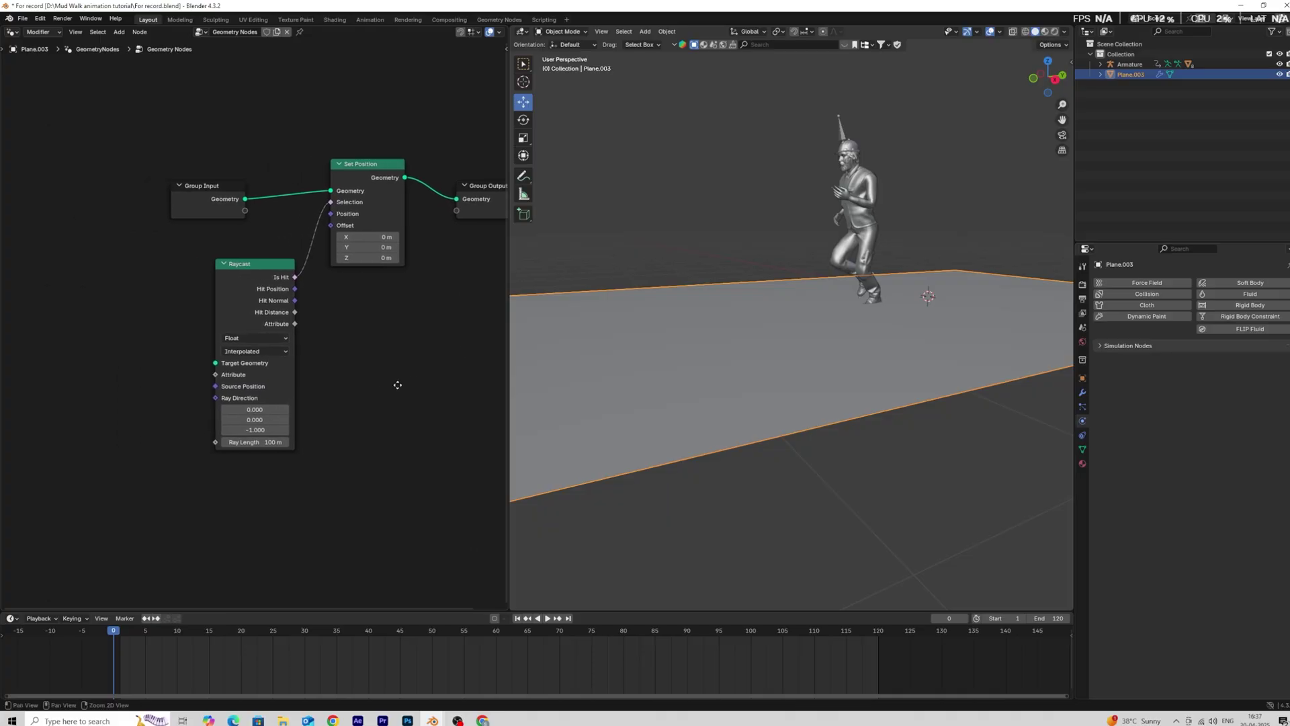
{"action": "middle_click_drag", "start_coordinate": [387, 395], "coordinate": [380, 385]}
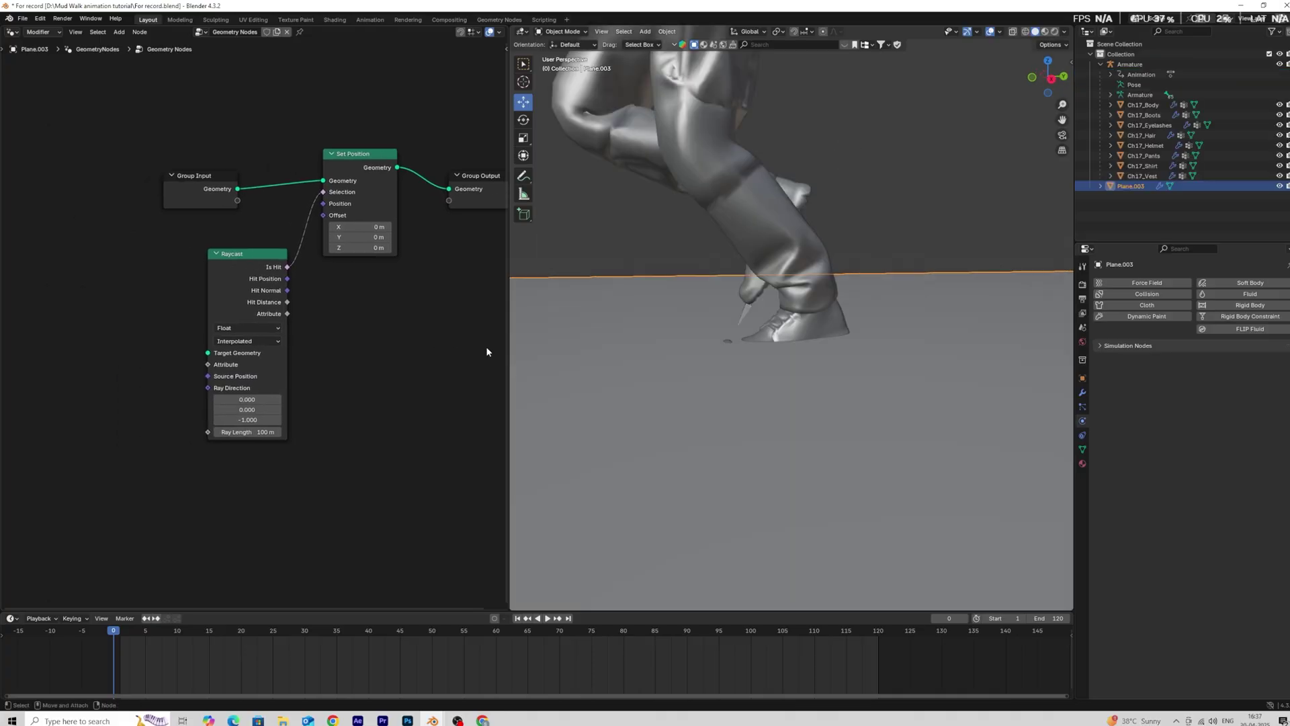
Bring Ch17_Boots into the node tree as an Object Info node and connect its Geometry to Raycast's Target Geometry.
{"action": "left_click", "coordinate": [1145, 115]}
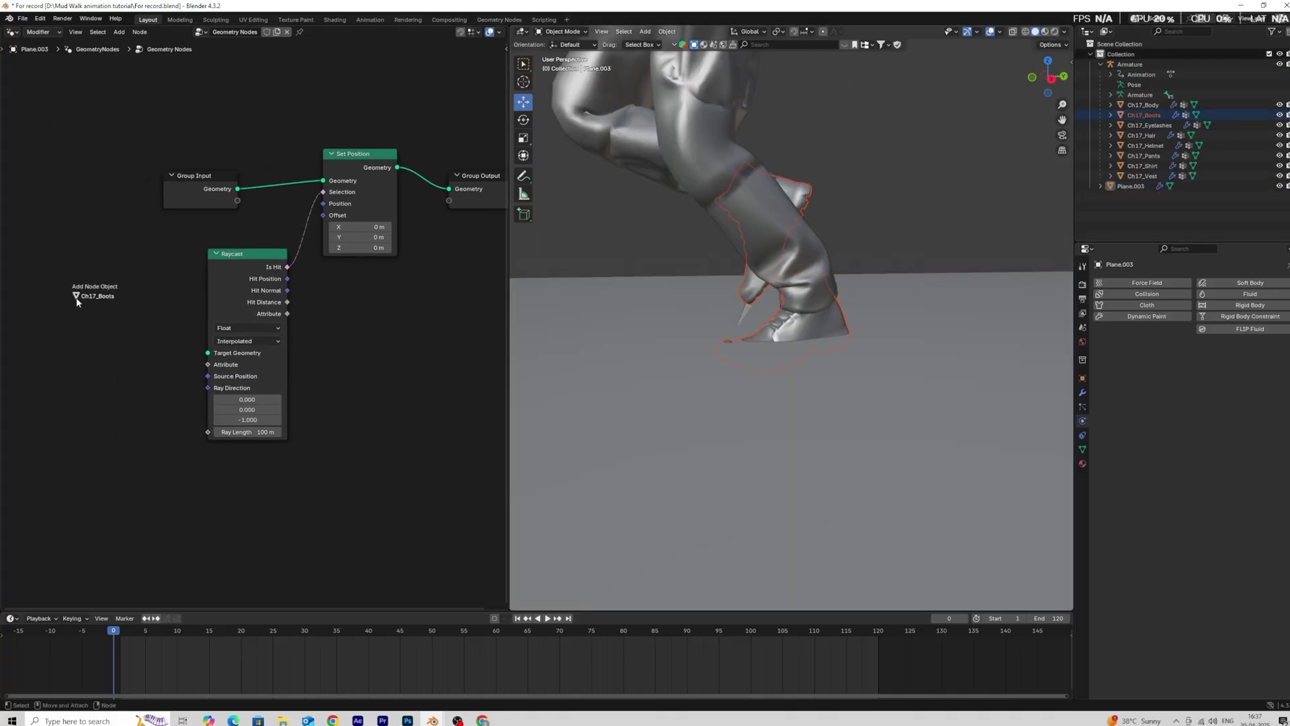
{"action": "left_click_drag", "start_coordinate": [72, 301], "coordinate": [58, 303]}
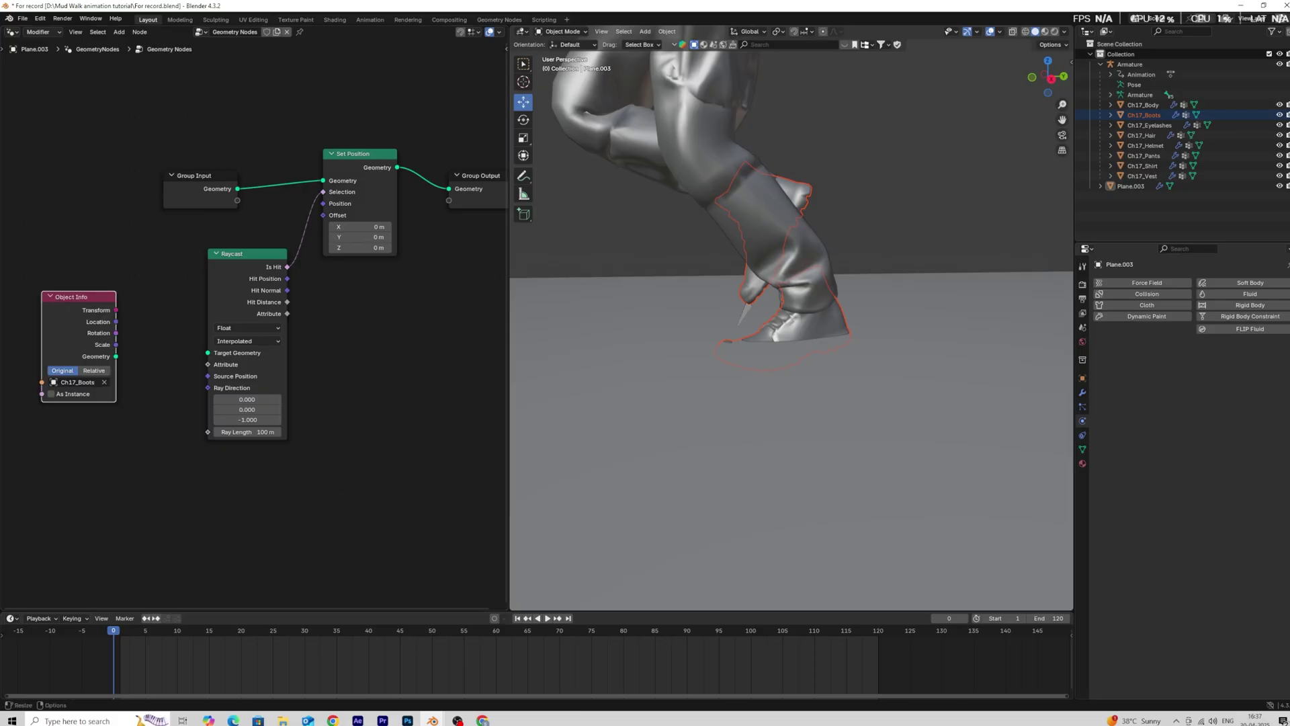
{"action": "left_click", "coordinate": [130, 358]}
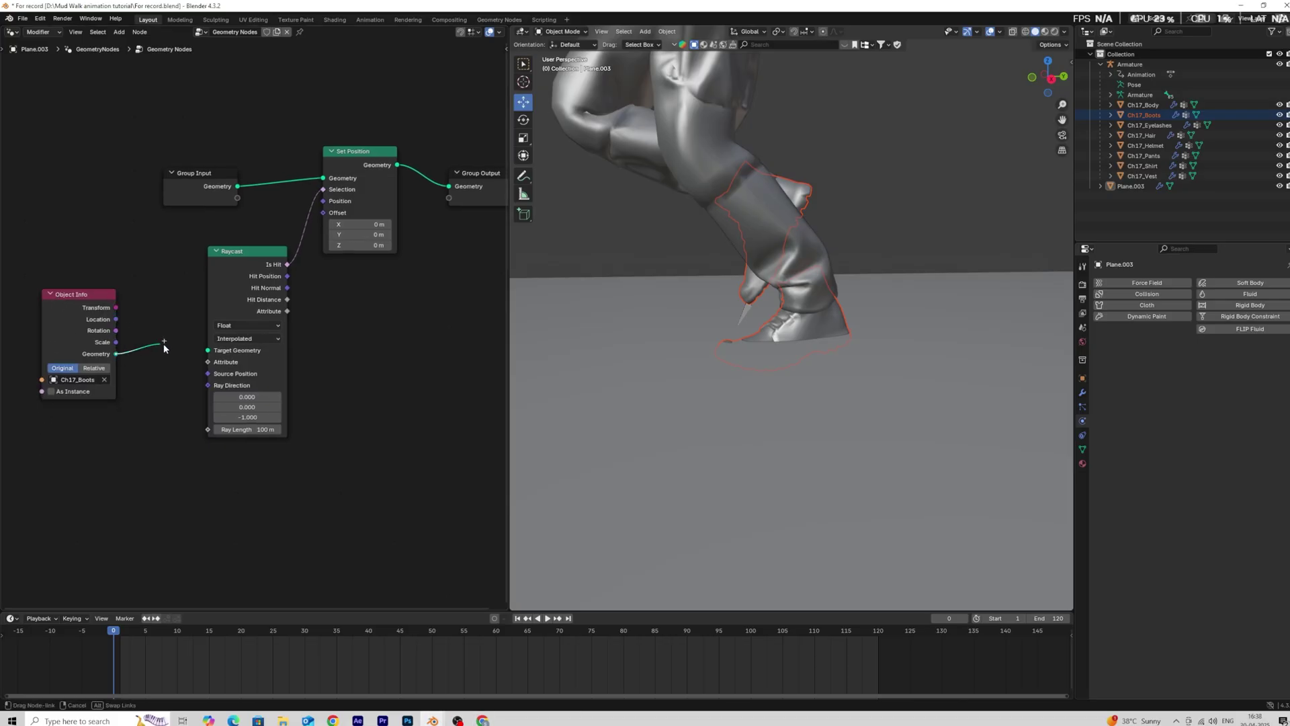
Space the Set Position and Group Output nodes away from Raycast, and connect Raycast's Hit Position to Set Position's Position.
{"action": "scroll", "coordinate": [395, 360], "scroll_direction": "down", "scroll_amount": 1}
{"action": "middle_click_drag", "start_coordinate": [411, 342], "coordinate": [322, 408]}
{"action": "left_click", "coordinate": [293, 281]}
{"action": "left_click", "coordinate": [408, 267], "text": "shift"}
{"action": "key", "text": "g"}
{"action": "left_click", "coordinate": [419, 278]}
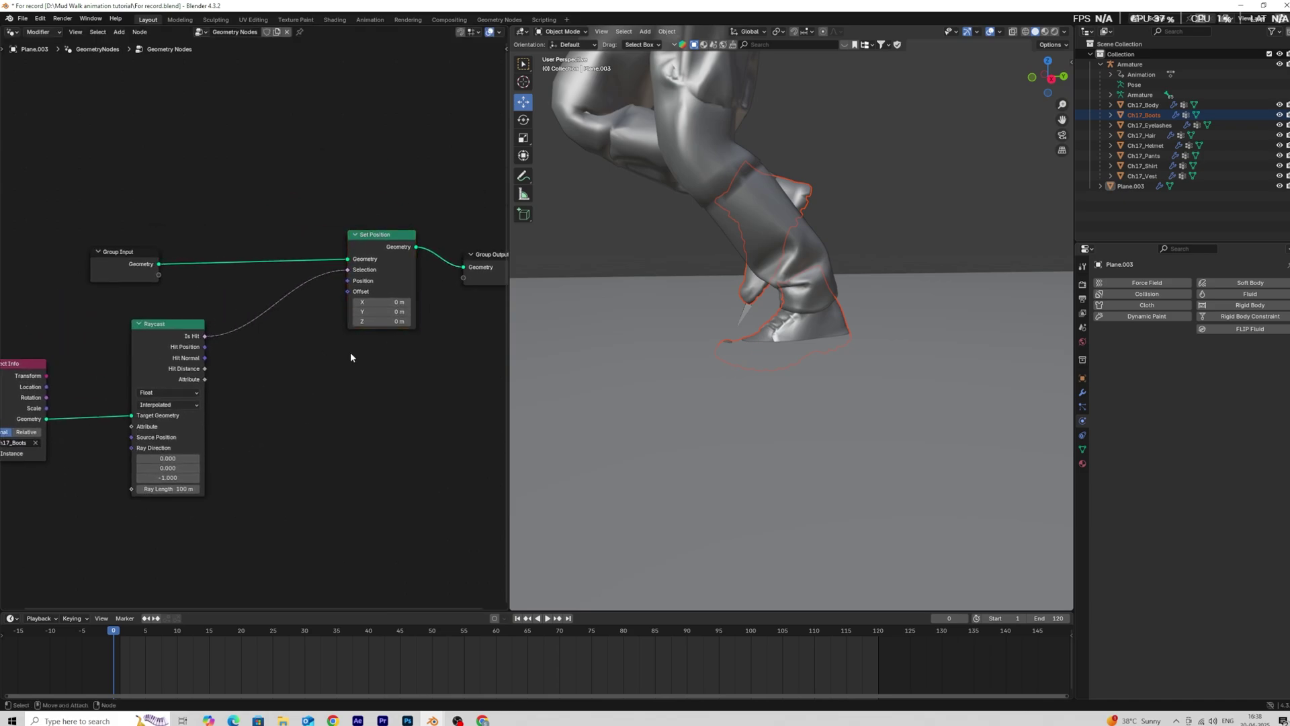
{"action": "middle_click_drag", "start_coordinate": [356, 396], "coordinate": [398, 357]}
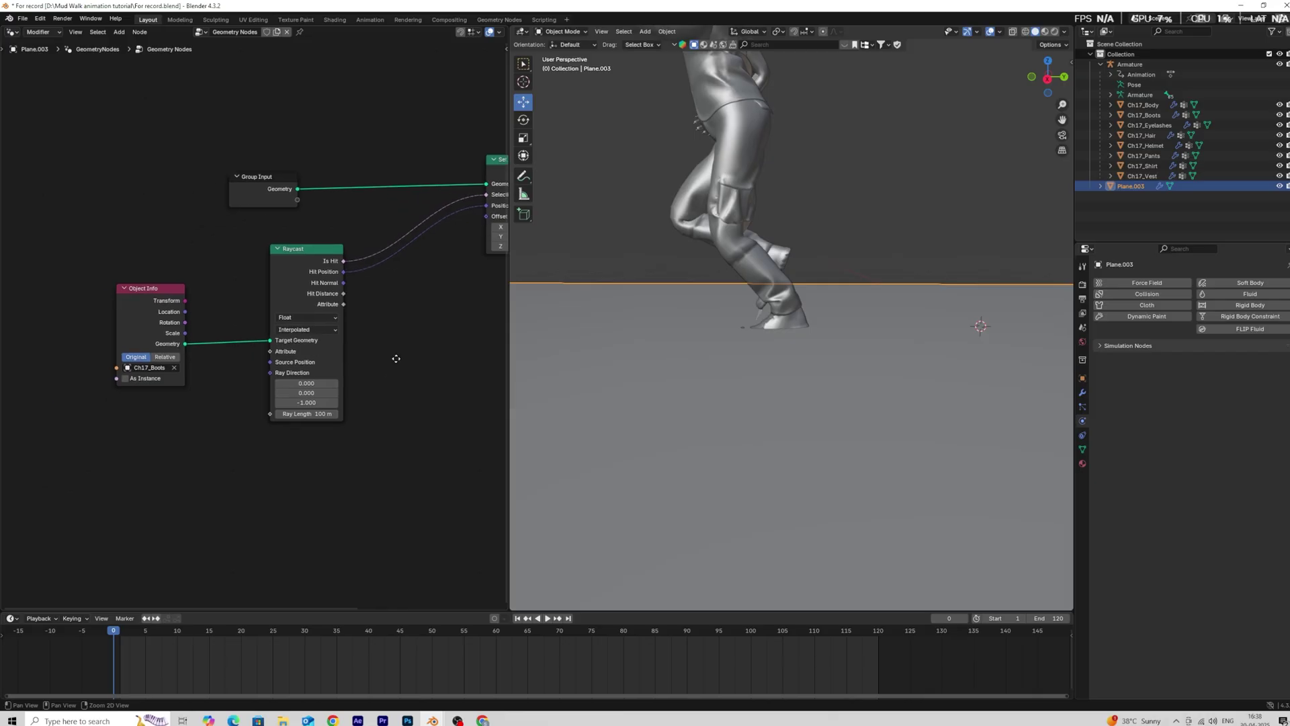
Set the boots' Object Info node to Relative, and hide the boots and armature in the viewport.
{"action": "scroll", "coordinate": [249, 343], "scroll_direction": "up", "scroll_amount": 1}
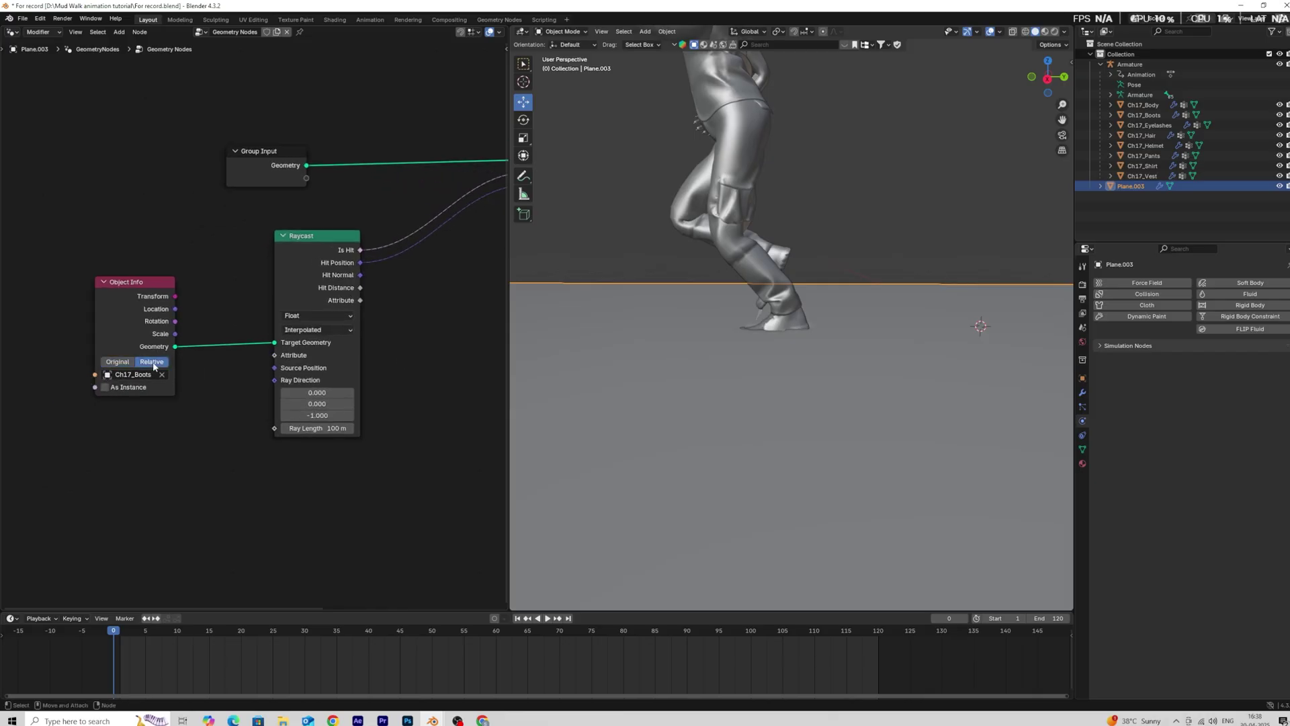
{"action": "middle_click_drag", "start_coordinate": [818, 340], "coordinate": [781, 373]}
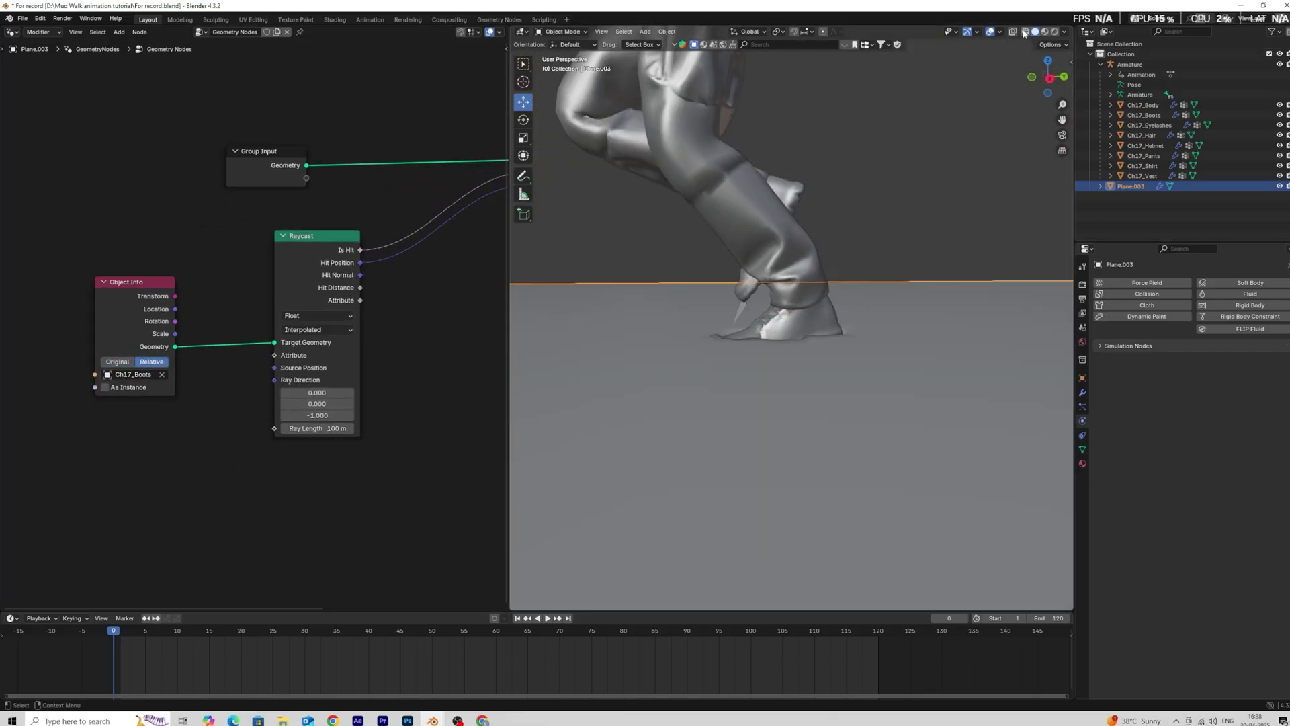
{"action": "left_click", "coordinate": [1279, 115]}
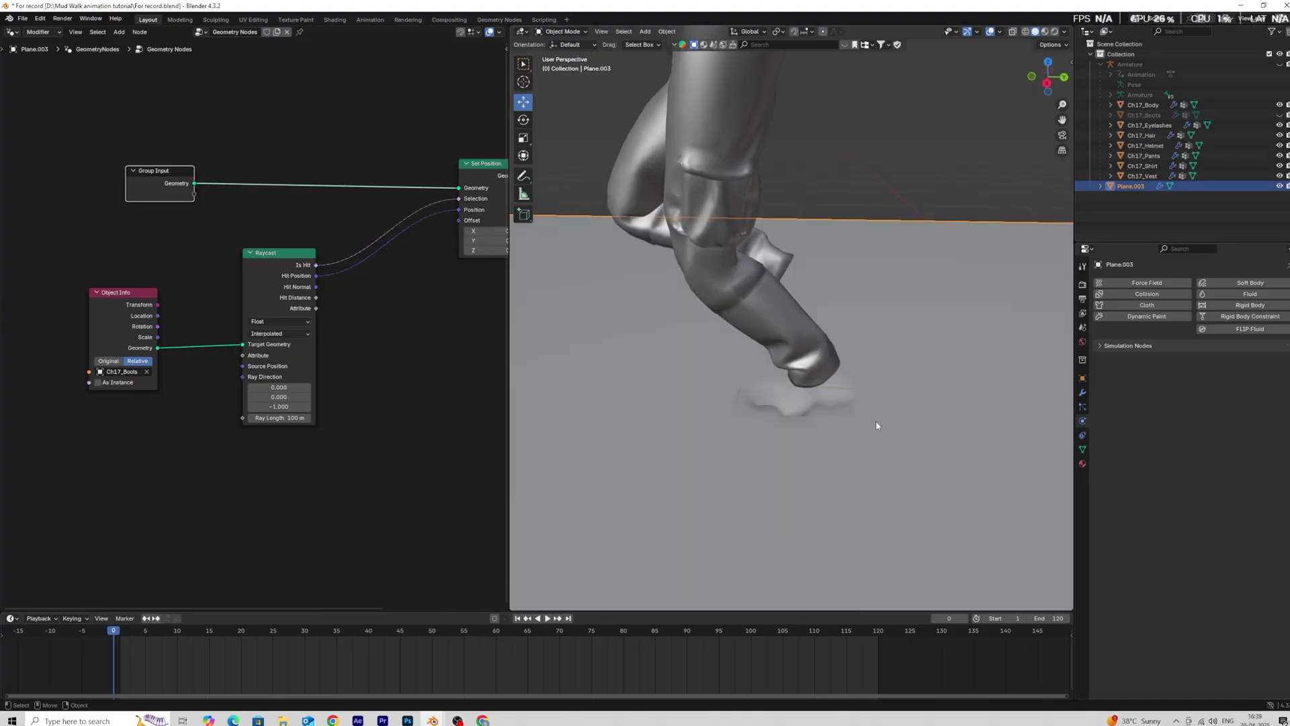
Insert a Subdivide Mesh node between Group Input and Set Position.
{"action": "middle_click_drag", "start_coordinate": [293, 218], "coordinate": [271, 224]}
{"action": "key", "text": "shift+a"}
{"action": "left_click", "coordinate": [272, 222]}
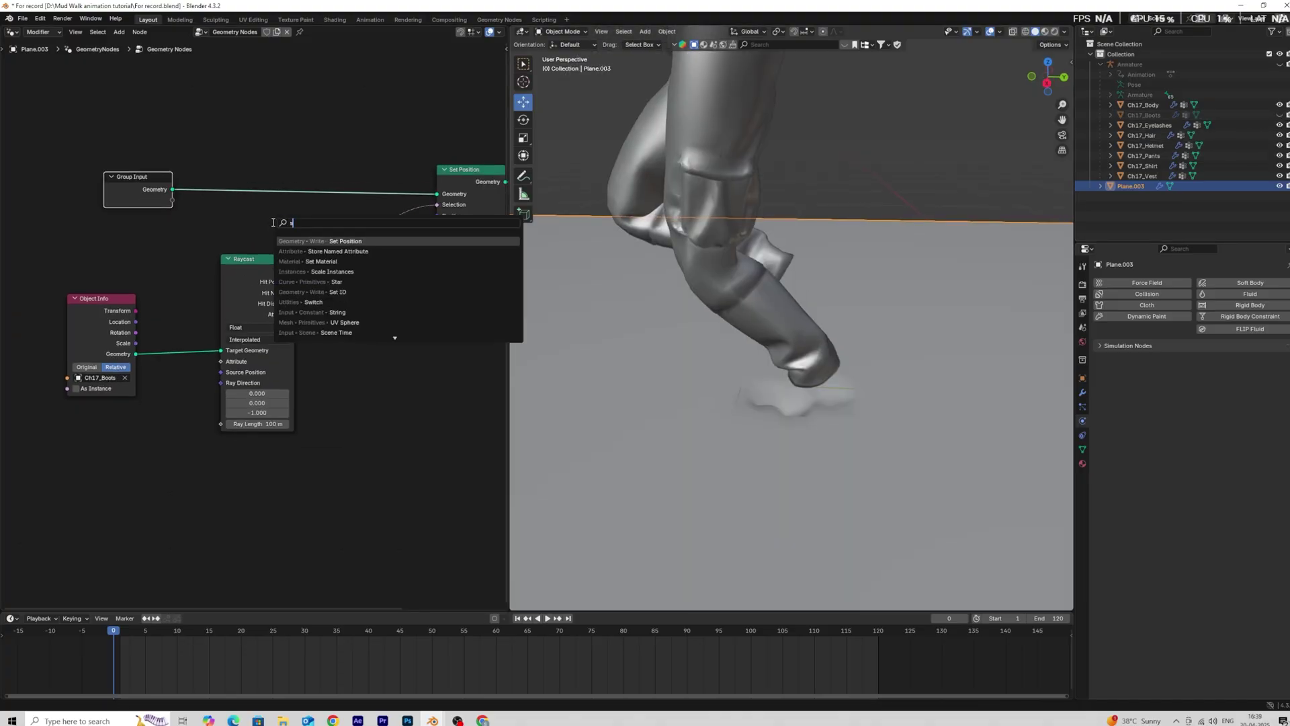
{"action": "left_click", "coordinate": [361, 241]}
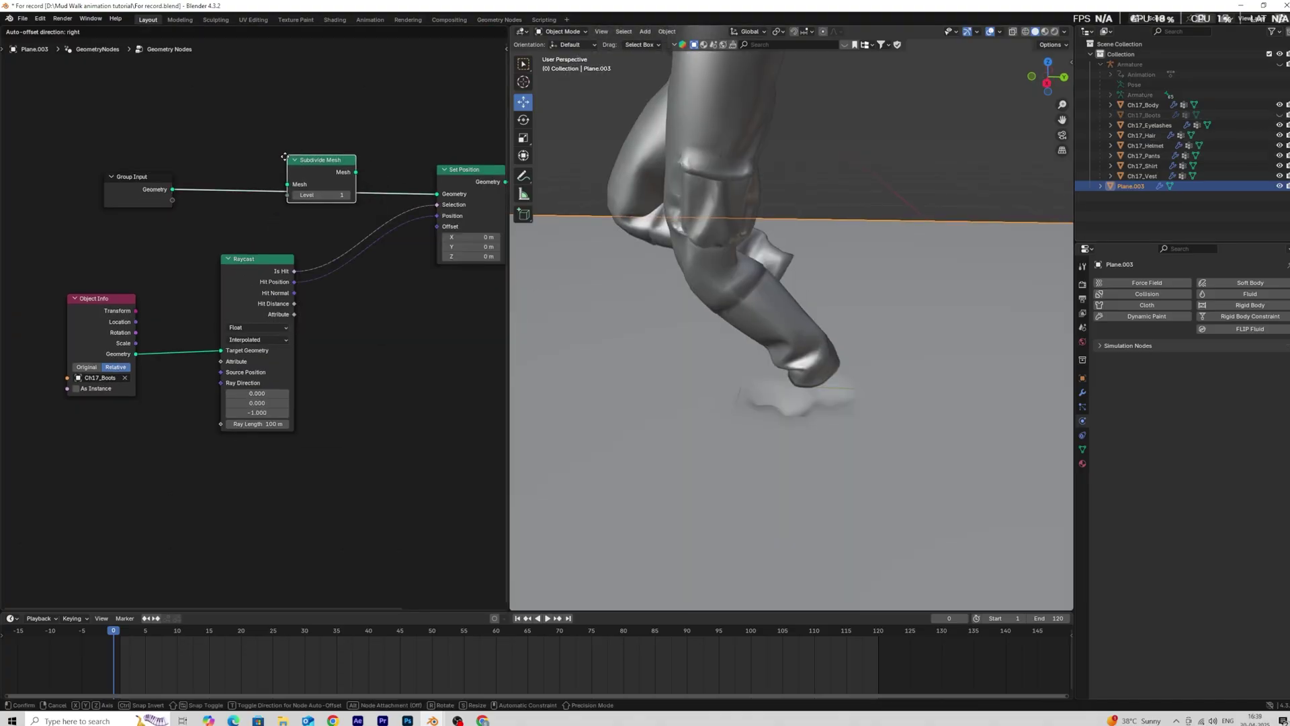
{"action": "left_click", "coordinate": [278, 173]}
Hide the armature in the viewport, and play and scrub the animation to check the boots' imprint in the plane.
{"action": "middle_click_drag", "start_coordinate": [705, 370], "coordinate": [619, 397]}
{"action": "right_click", "coordinate": [701, 378]}
{"action": "left_click", "coordinate": [697, 377]}
{"action": "key", "text": "ctrl+z"}
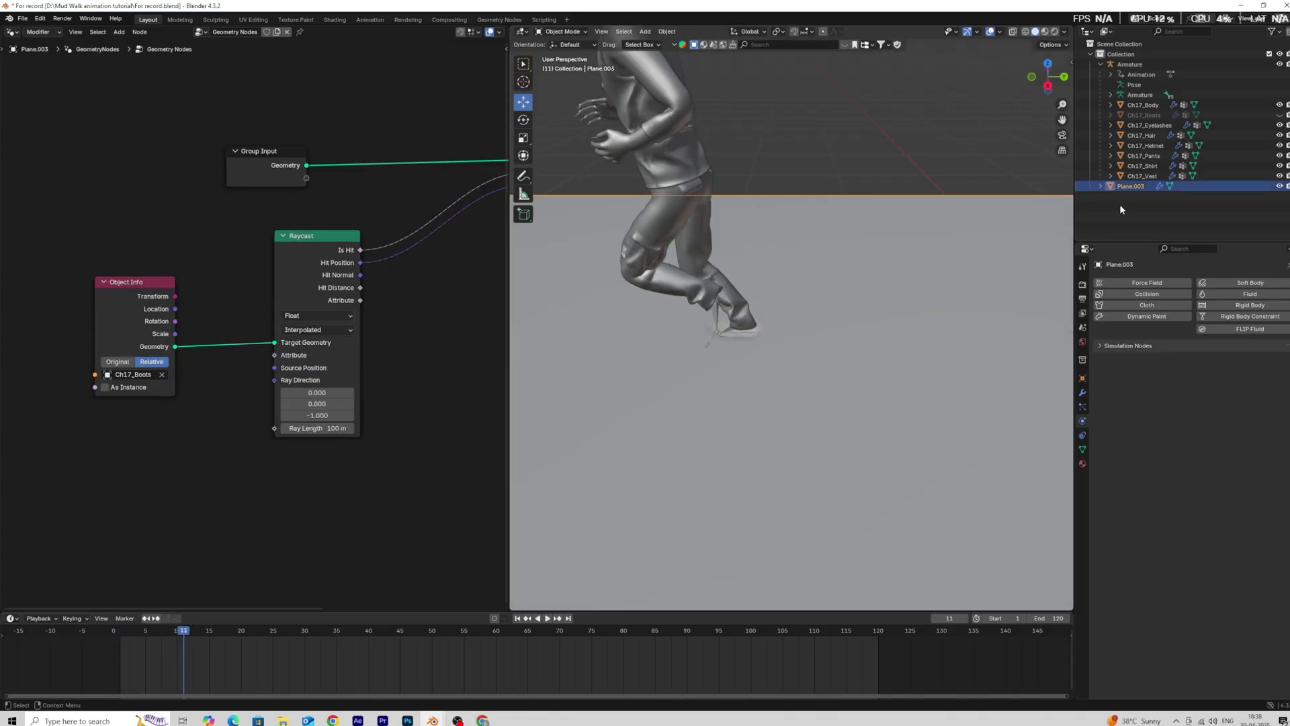
{"action": "left_click", "coordinate": [1280, 64]}
{"action": "key", "text": "space"}
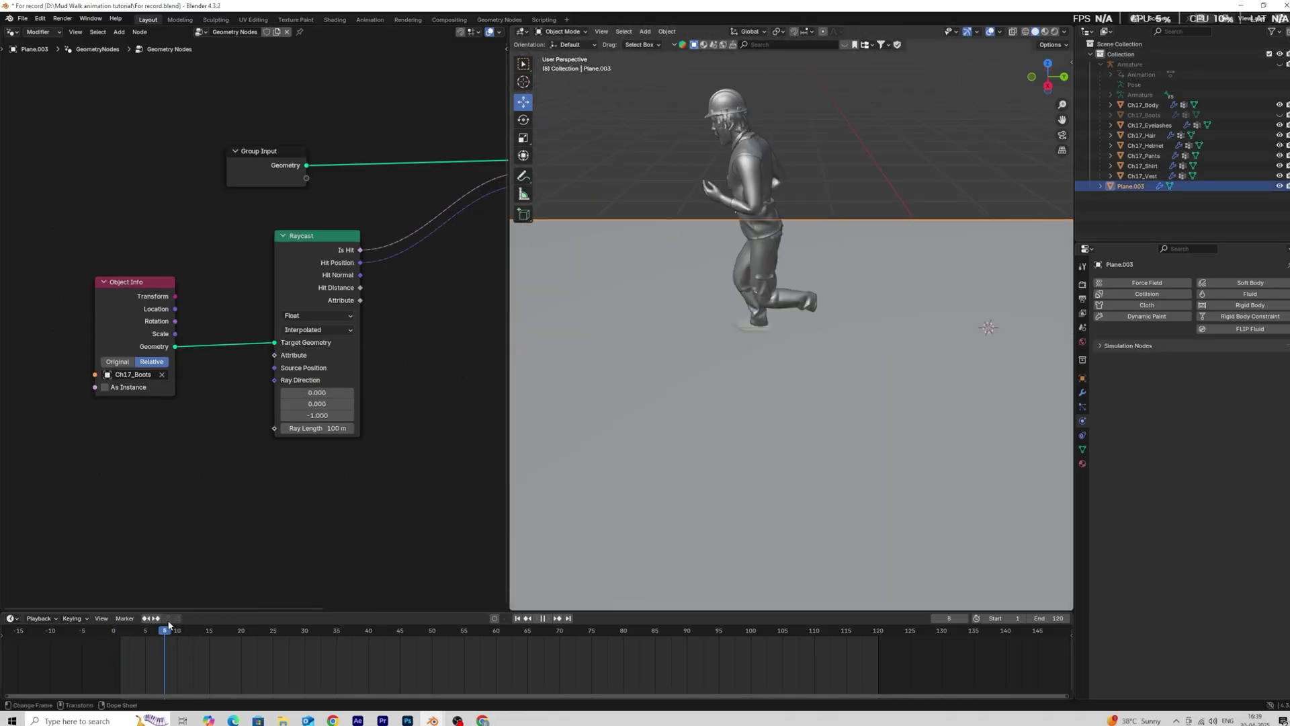
{"action": "mouse_move", "coordinate": [168, 625]}
{"action": "left_mouse_down"}
{"action": "mouse_move", "coordinate": [326, 608]}
{"action": "mouse_move", "coordinate": [185, 609]}
{"action": "left_mouse_up"}
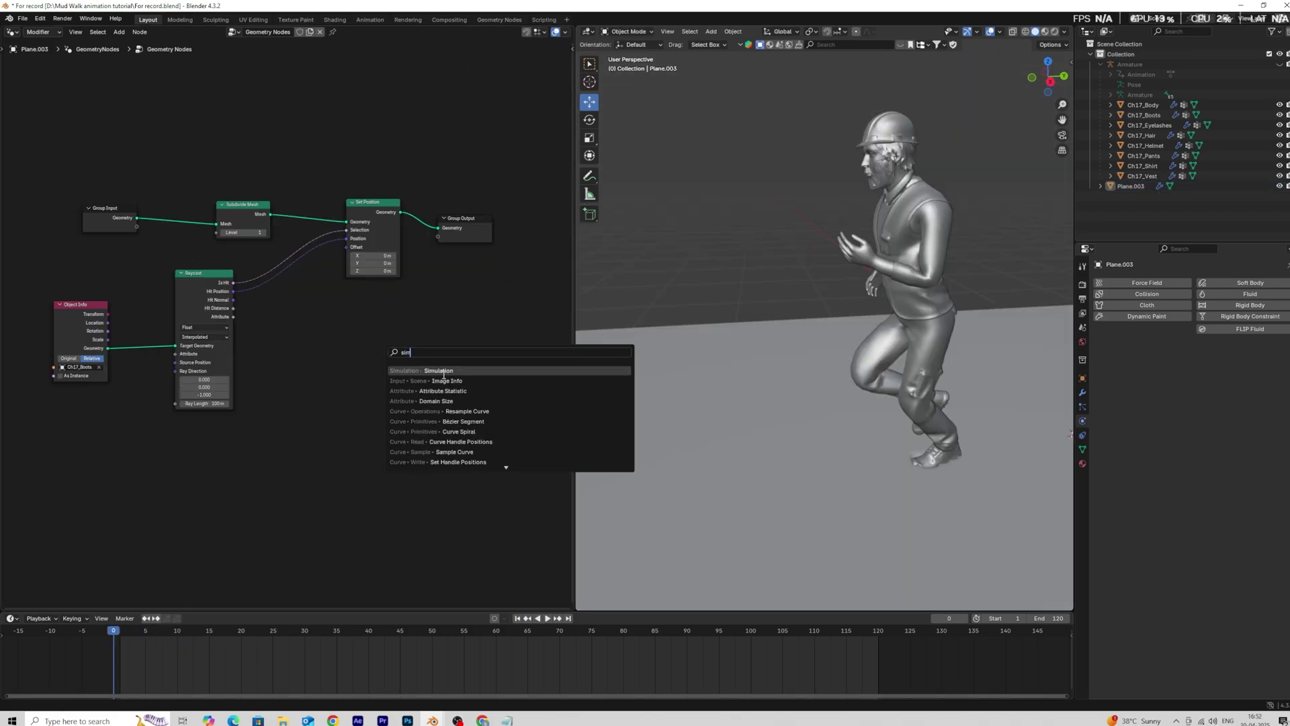
Add a Simulation zone to the node tree and spread the nodes apart to make room for it.
{"action": "key", "text": "Return"}
{"action": "left_click", "coordinate": [376, 125]}
{"action": "middle_click_drag", "start_coordinate": [449, 313], "coordinate": [365, 373]}
{"action": "left_click_drag", "start_coordinate": [396, 204], "coordinate": [508, 206]}
{"action": "scroll", "coordinate": [282, 269], "scroll_direction": "up", "scroll_amount": 2}
{"action": "middle_click_drag", "start_coordinate": [206, 277], "coordinate": [215, 314]}
{"action": "middle_click_drag", "start_coordinate": [437, 326], "coordinate": [278, 336]}
{"action": "left_click_drag", "start_coordinate": [278, 336], "coordinate": [510, 325]}
{"action": "scroll", "coordinate": [471, 316], "scroll_direction": "down", "scroll_amount": 1}
Route the geometry from Subdivide Mesh through the Simulation zone with Set Position inside it, and play the animation.
{"action": "left_click_drag", "start_coordinate": [391, 252], "coordinate": [459, 317]}
{"action": "middle_click_drag", "start_coordinate": [269, 324], "coordinate": [328, 315]}
{"action": "left_click_drag", "start_coordinate": [195, 316], "coordinate": [285, 232]}
{"action": "middle_click_drag", "start_coordinate": [285, 232], "coordinate": [278, 298]}
{"action": "mouse_move", "coordinate": [277, 298]}
{"action": "left_mouse_down"}
{"action": "mouse_move", "coordinate": [287, 332]}
{"action": "mouse_move", "coordinate": [289, 297]}
{"action": "left_mouse_up"}
{"action": "scroll", "coordinate": [289, 289], "scroll_direction": "up", "scroll_amount": 4}
{"action": "left_click", "coordinate": [196, 321]}
{"action": "key", "text": "space"}
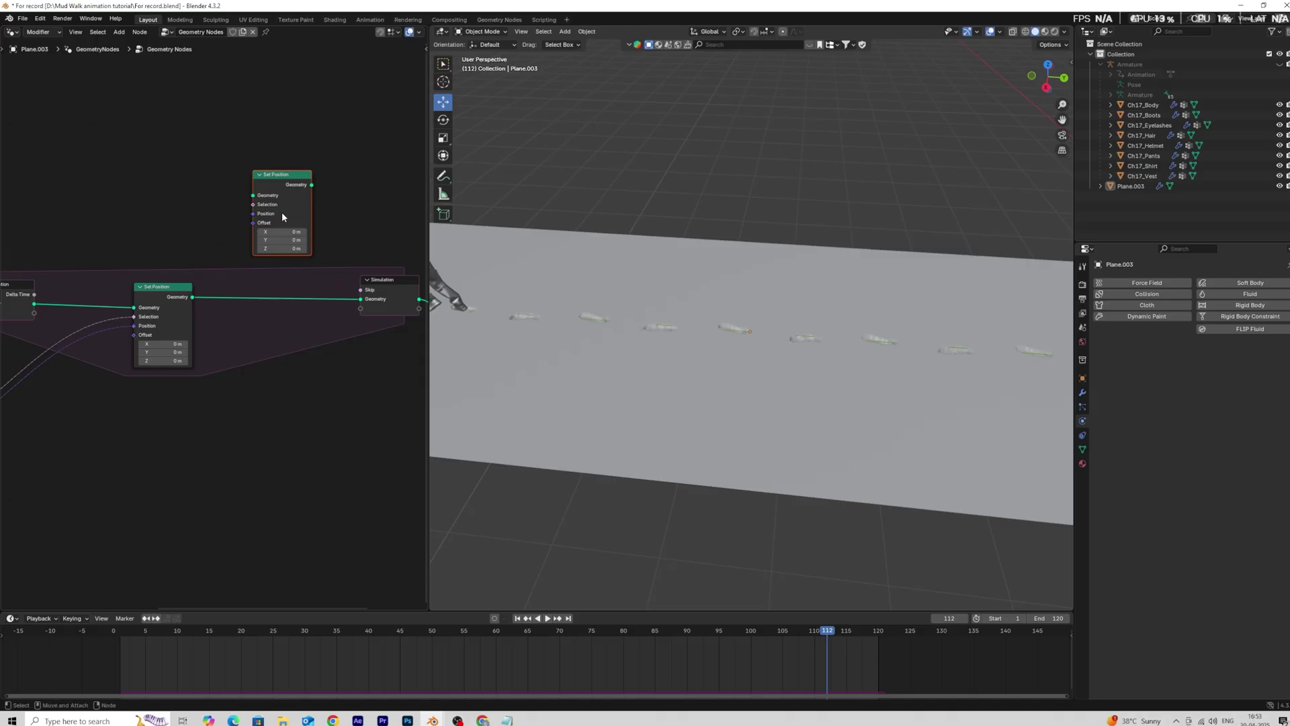
Insert a second Set Position after the first inside the Simulation zone, and add a Blur Attribute node below the zone.
{"action": "left_click_drag", "start_coordinate": [282, 216], "coordinate": [290, 313]}
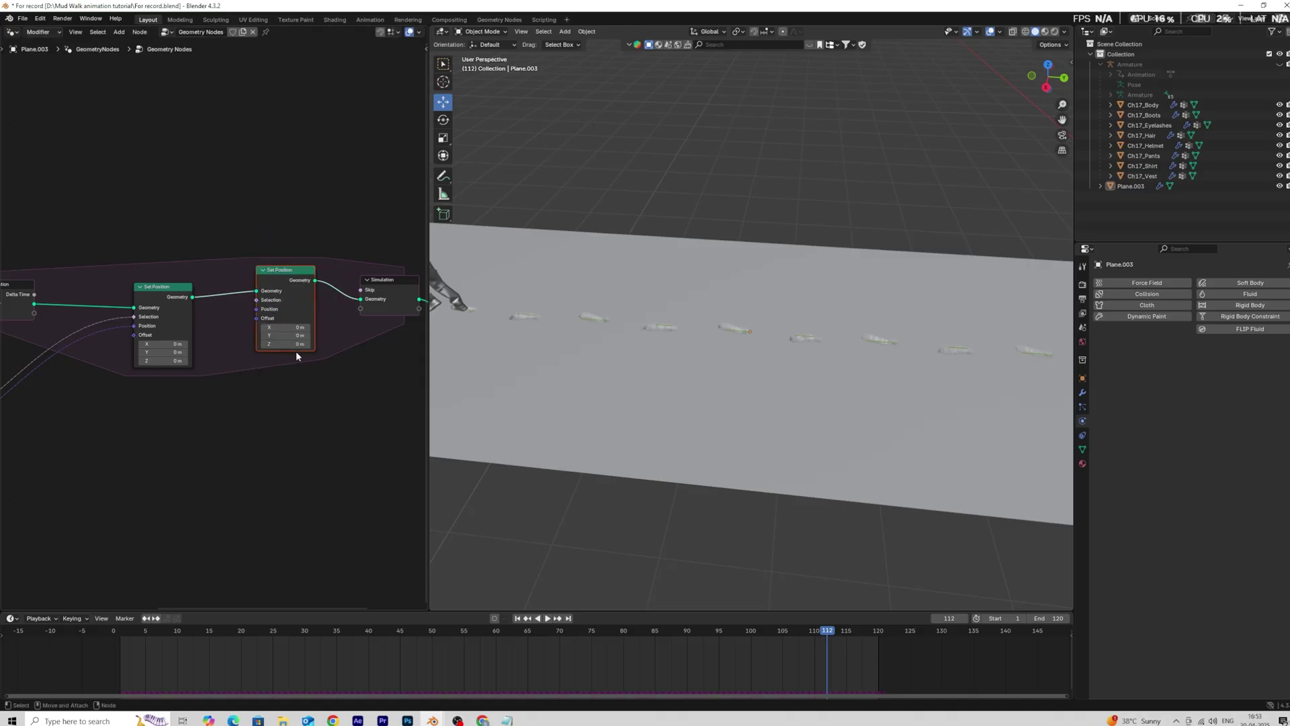
{"action": "scroll", "coordinate": [250, 417], "scroll_direction": "down", "scroll_amount": 3}
{"action": "scroll", "coordinate": [245, 412], "scroll_direction": "up", "scroll_amount": 2}
{"action": "key", "text": "shift+a"}
{"action": "type", "text": "blur"}
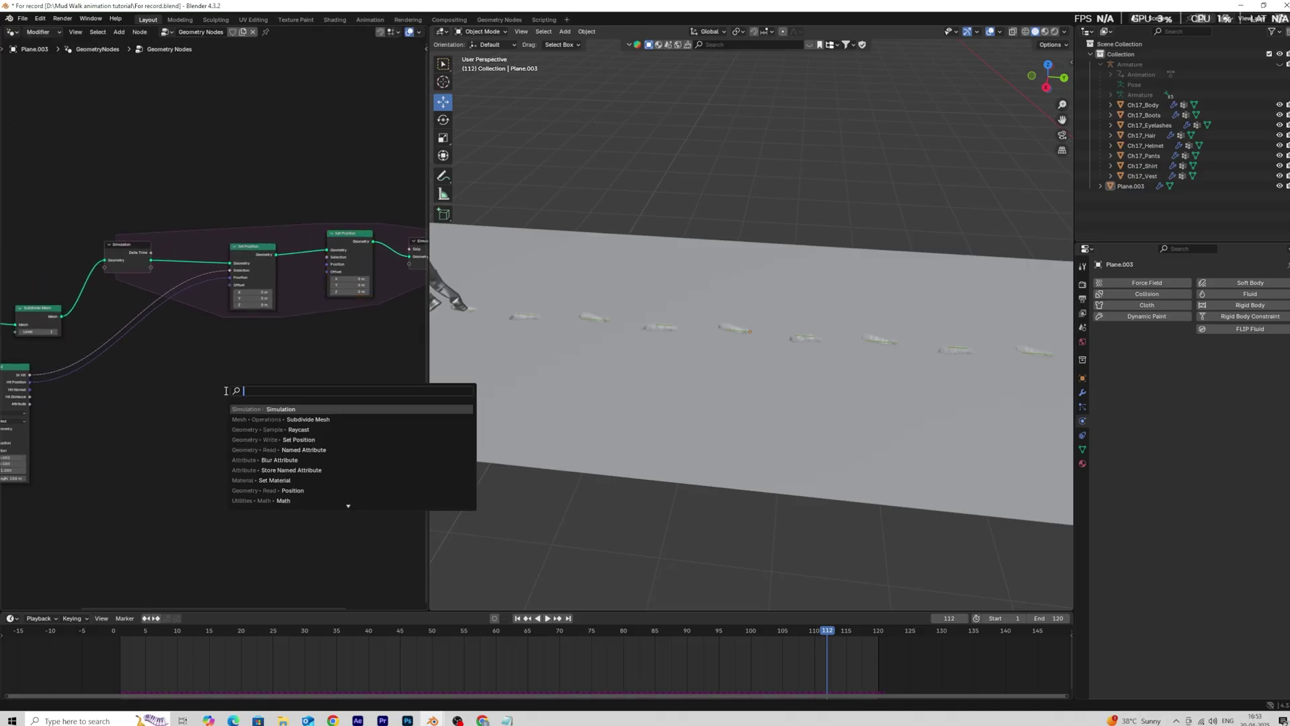
{"action": "key", "text": "Return"}
{"action": "left_click", "coordinate": [178, 384]}
Connect Raycast's Is Hit to Blur Attribute's Value and its output to the second Set Position's Offset, and test the playback.
{"action": "scroll", "coordinate": [178, 386], "scroll_direction": "up", "scroll_amount": 3}
{"action": "scroll", "coordinate": [42, 413], "scroll_direction": "down", "scroll_amount": 2}
{"action": "middle_click_drag", "start_coordinate": [42, 413], "coordinate": [112, 407]}
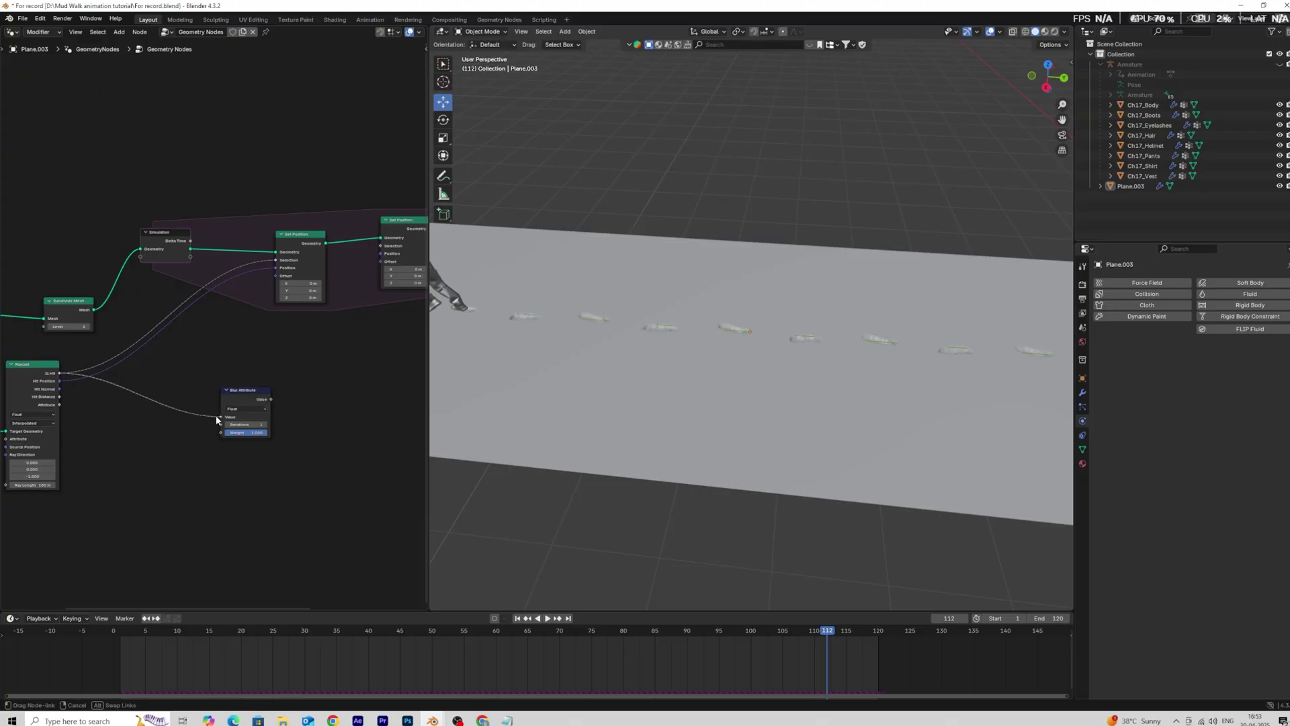
{"action": "left_click_drag", "start_coordinate": [216, 420], "coordinate": [222, 417]}
{"action": "scroll", "coordinate": [296, 452], "scroll_direction": "up", "scroll_amount": 1}
{"action": "middle_click_drag", "start_coordinate": [297, 452], "coordinate": [207, 500]}
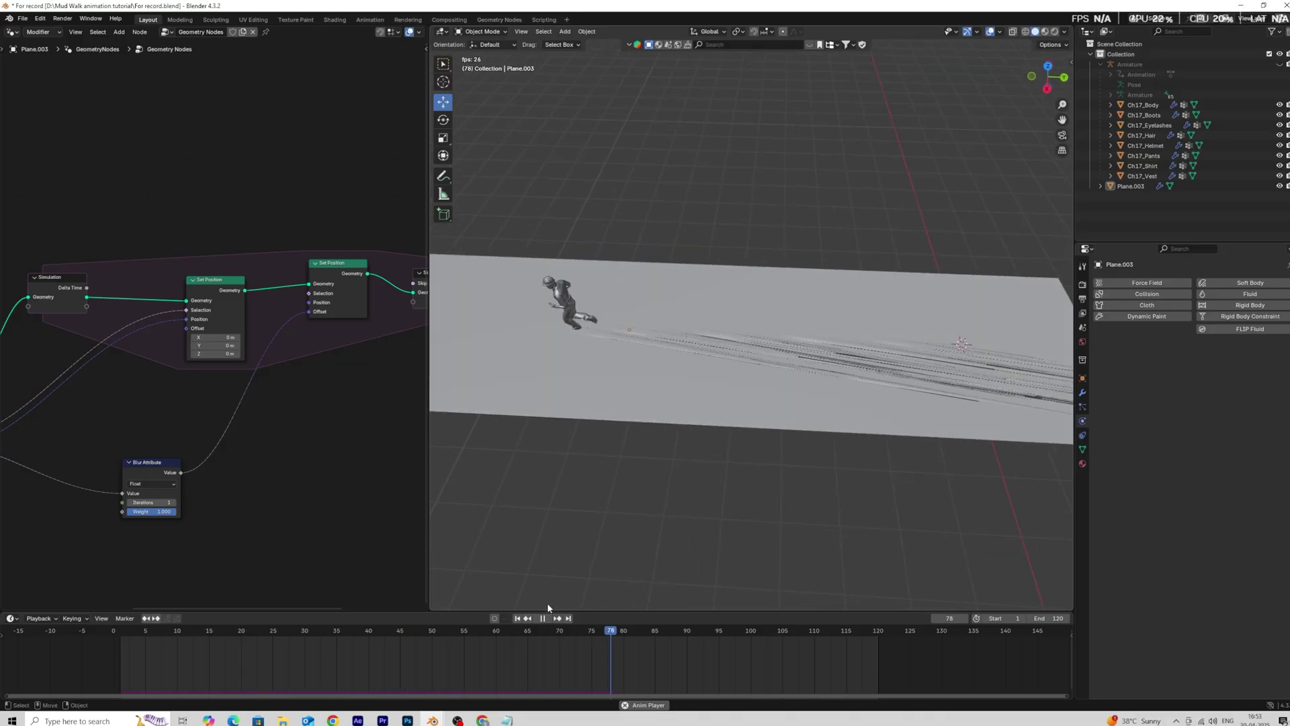
{"action": "left_click", "coordinate": [544, 619]}
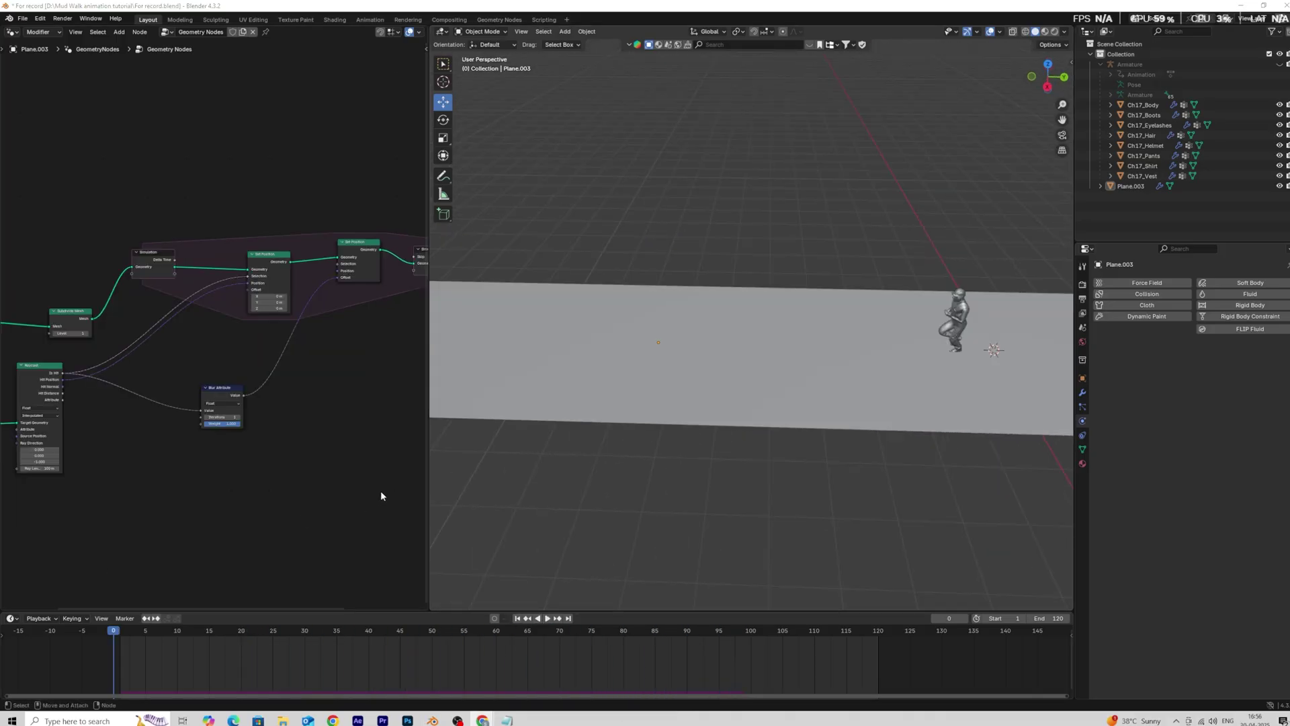
Insert a Vector Math node set to Multiply, with Z 0.050, between Blur Attribute and Set Position's Offset, and play the animation.
{"action": "scroll", "coordinate": [349, 453], "scroll_direction": "up", "scroll_amount": 2}
{"action": "key", "text": "shift+a"}
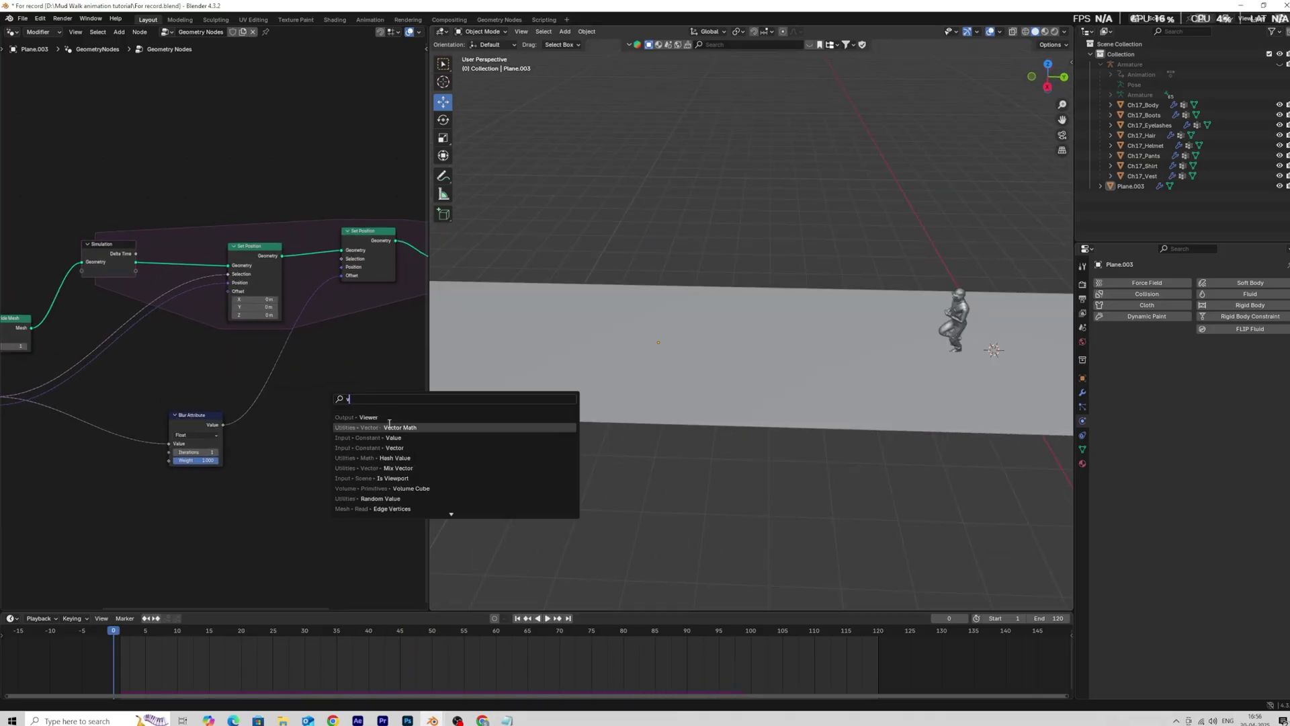
{"action": "left_click", "coordinate": [388, 426]}
{"action": "left_click", "coordinate": [319, 399]}
{"action": "left_click", "coordinate": [318, 408]}
{"action": "left_click_drag", "start_coordinate": [317, 417], "coordinate": [289, 387]}
{"action": "scroll", "coordinate": [309, 466], "scroll_direction": "up", "scroll_amount": 2}
{"action": "middle_click_drag", "start_coordinate": [309, 466], "coordinate": [290, 489]}
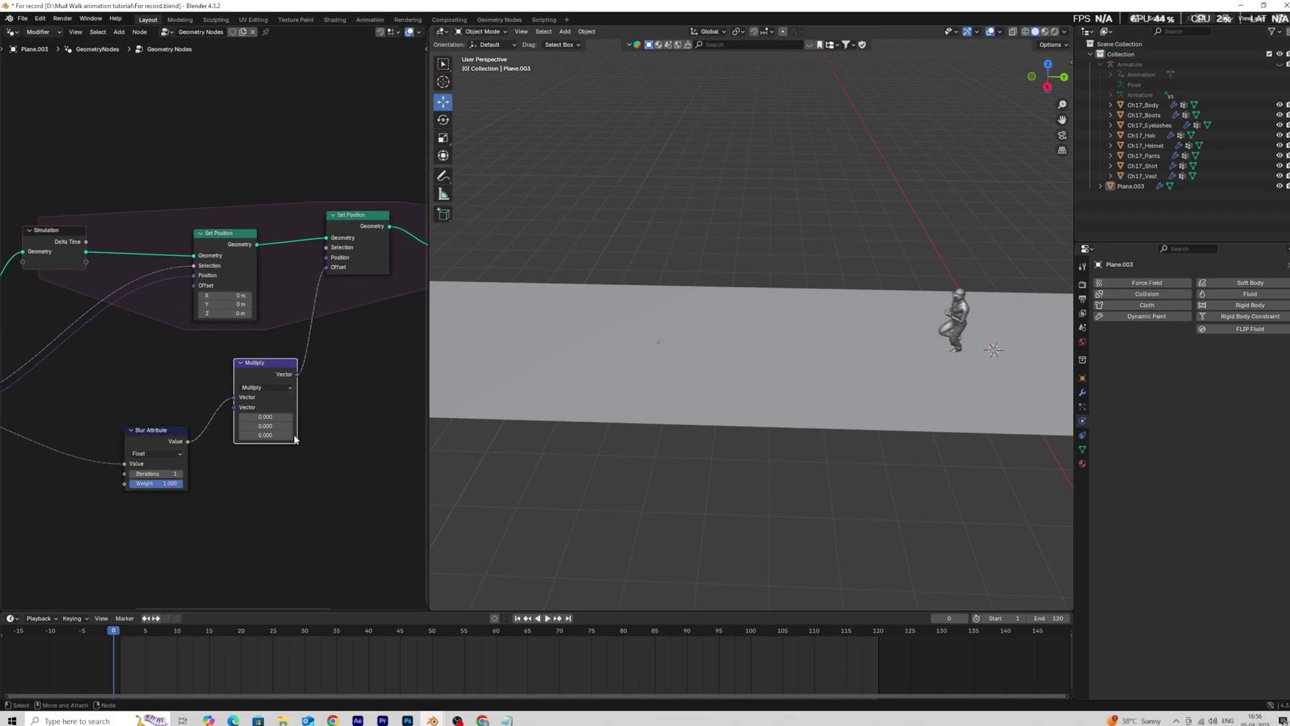
{"action": "left_click", "coordinate": [548, 618]}
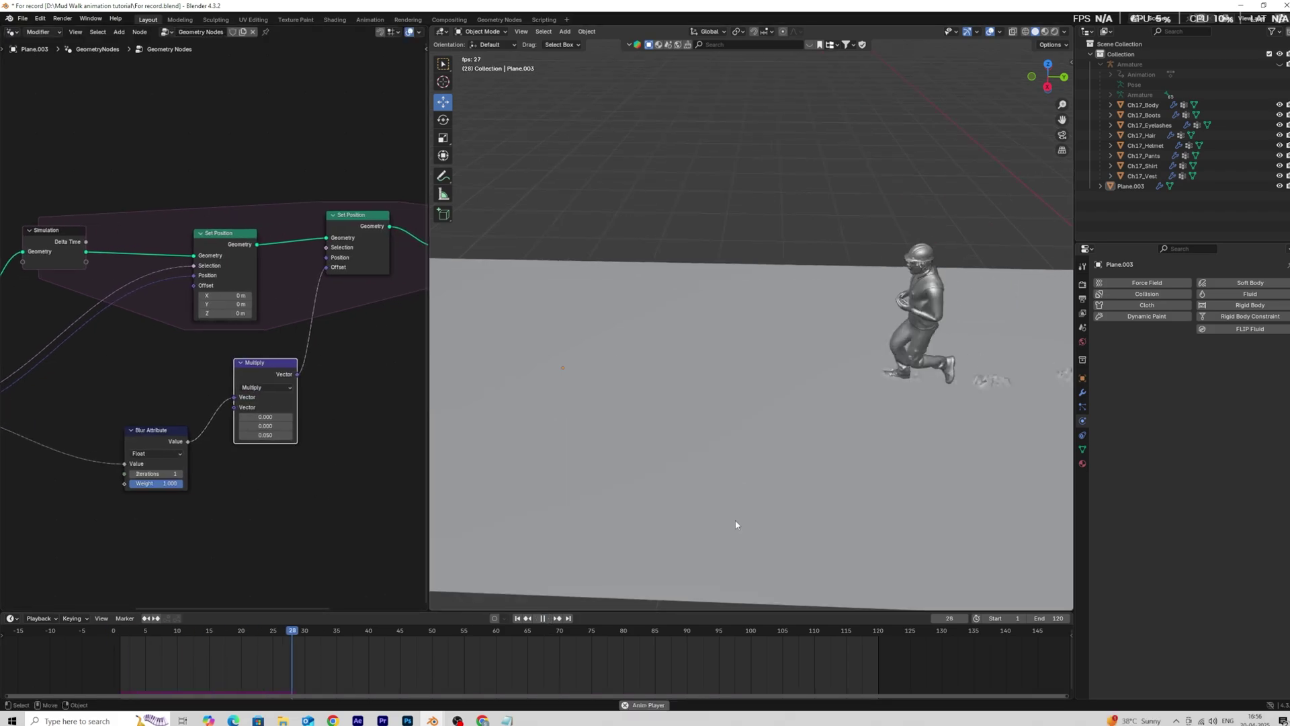
Move Blur Attribute aside and insert a Mix node between it and Multiply.
{"action": "left_click_drag", "start_coordinate": [177, 438], "coordinate": [89, 404]}
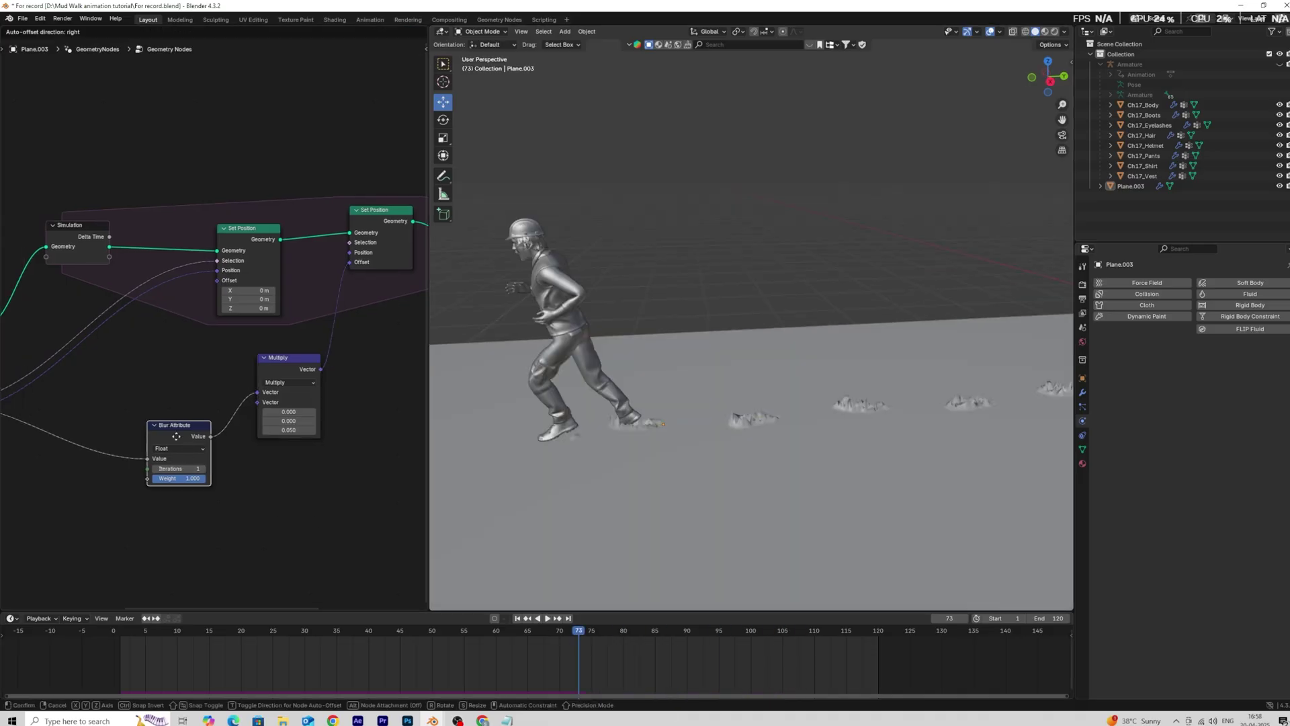
{"action": "key", "text": "shift+a"}
{"action": "type", "text": "mi"}
{"action": "left_click", "coordinate": [247, 502]}
{"action": "left_click", "coordinate": [167, 373]}
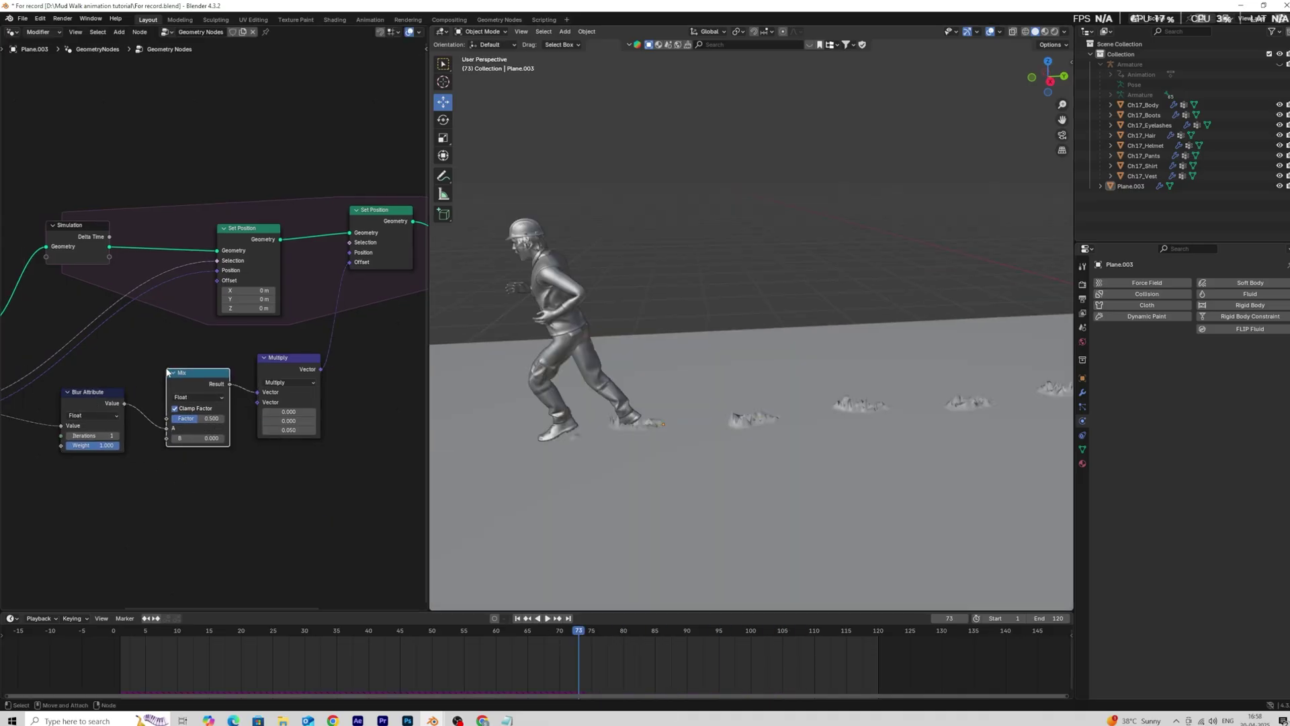
{"action": "scroll", "coordinate": [137, 337], "scroll_direction": "up", "scroll_amount": 2}
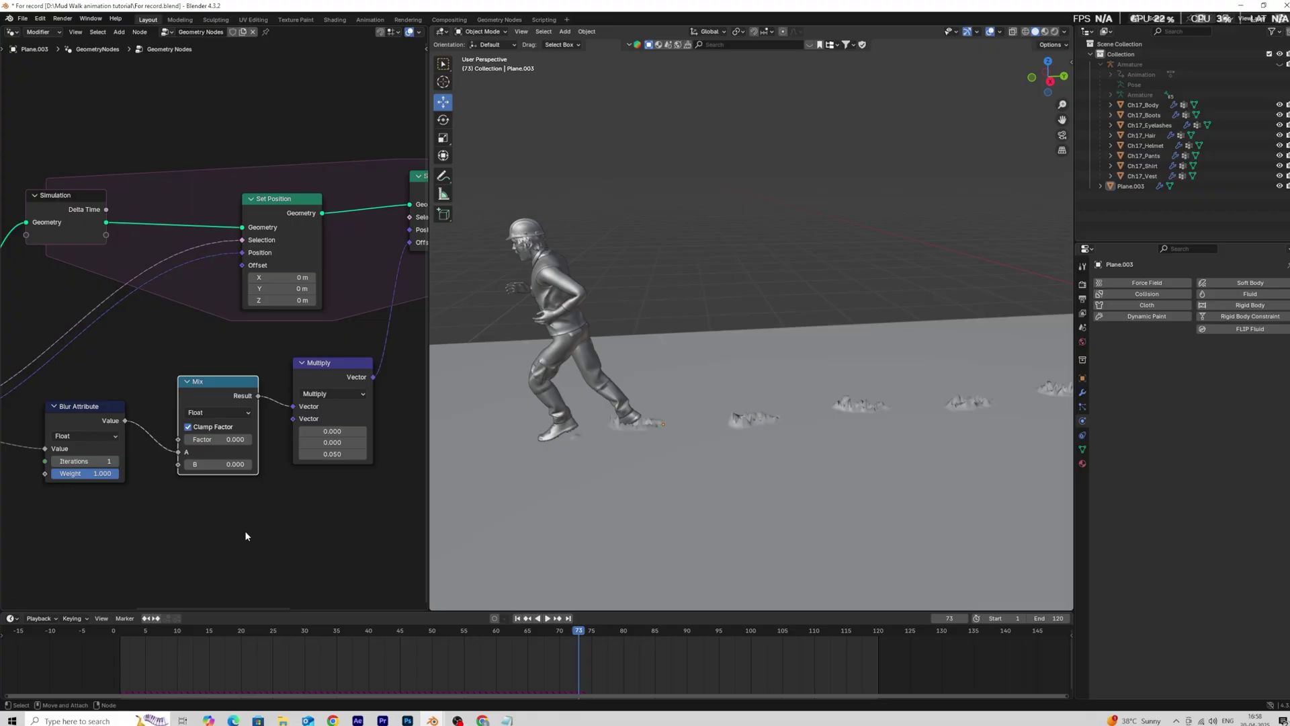
Replay the animation from the start and examine the shape of the footprints in the plane.
{"action": "middle_click_drag", "start_coordinate": [799, 498], "coordinate": [795, 525]}
{"action": "scroll", "coordinate": [796, 525], "scroll_direction": "down", "scroll_amount": 1}
{"action": "left_click", "coordinate": [518, 619]}
{"action": "scroll", "coordinate": [769, 484], "scroll_direction": "down", "scroll_amount": 4}
{"action": "scroll", "coordinate": [740, 463], "scroll_direction": "up", "scroll_amount": 6}
{"action": "key", "text": "space"}
{"action": "scroll", "coordinate": [692, 445], "scroll_direction": "down", "scroll_amount": 2}
{"action": "key", "text": "space"}
{"action": "middle_click_drag", "start_coordinate": [618, 454], "coordinate": [751, 434], "text": "shift"}
{"action": "middle_click_drag", "start_coordinate": [752, 434], "coordinate": [749, 403]}
{"action": "scroll", "coordinate": [290, 496], "scroll_direction": "up", "scroll_amount": 1}
{"action": "scroll", "coordinate": [290, 496], "scroll_direction": "up", "scroll_amount": 1}
Lower the Blur Attribute and Mix nodes, link Raycast's Is Hit to Mix's Factor, and insert a duplicate Blur Attribute on that link.
{"action": "middle_click_drag", "start_coordinate": [291, 496], "coordinate": [348, 403]}
{"action": "scroll", "coordinate": [230, 455], "scroll_direction": "down", "scroll_amount": 6}
{"action": "scroll", "coordinate": [265, 449], "scroll_direction": "down", "scroll_amount": 3}
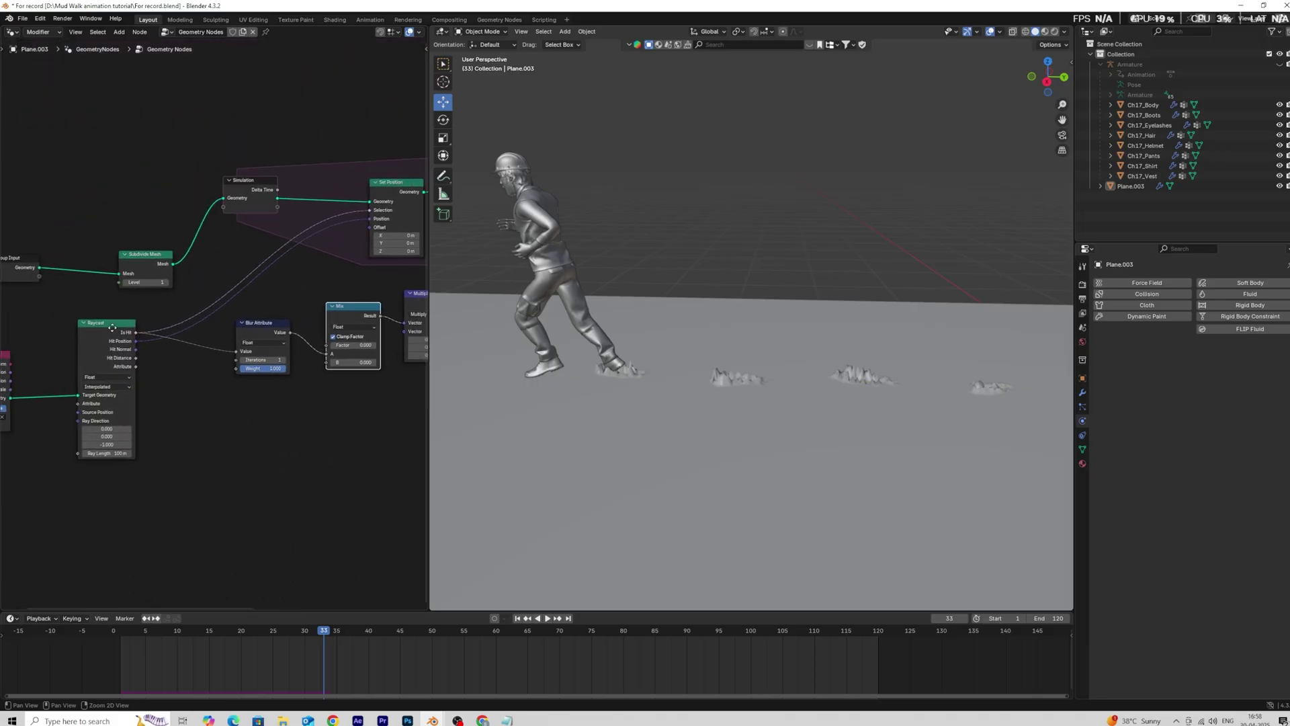
{"action": "scroll", "coordinate": [348, 403], "scroll_direction": "up", "scroll_amount": 3}
{"action": "left_click_drag", "start_coordinate": [232, 312], "coordinate": [217, 391]}
{"action": "left_click_drag", "start_coordinate": [341, 287], "coordinate": [339, 327]}
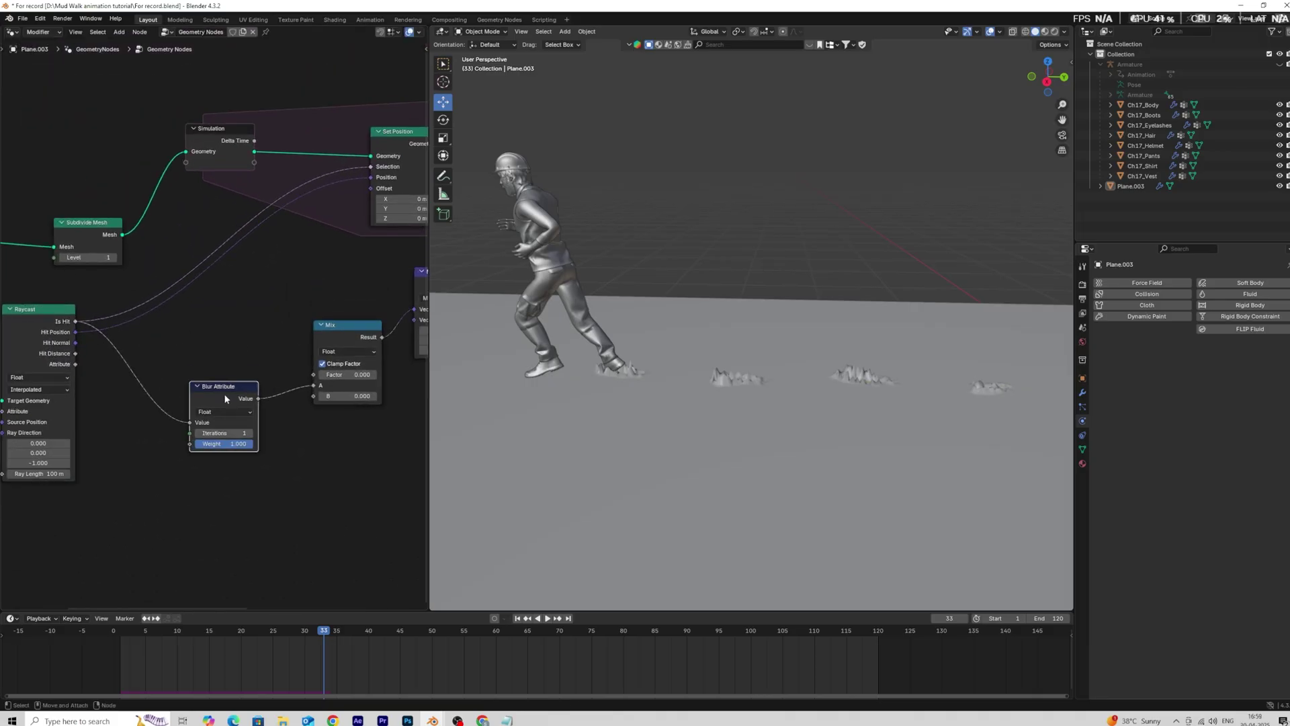
{"action": "left_click_drag", "start_coordinate": [76, 321], "coordinate": [309, 375]}
{"action": "key", "text": "shift+d"}
{"action": "left_click", "coordinate": [233, 314]}
Replay the simulation from the start and examine the footprints from above and behind the character.
{"action": "middle_click_drag", "start_coordinate": [705, 397], "coordinate": [713, 440]}
{"action": "scroll", "coordinate": [713, 440], "scroll_direction": "up", "scroll_amount": 2}
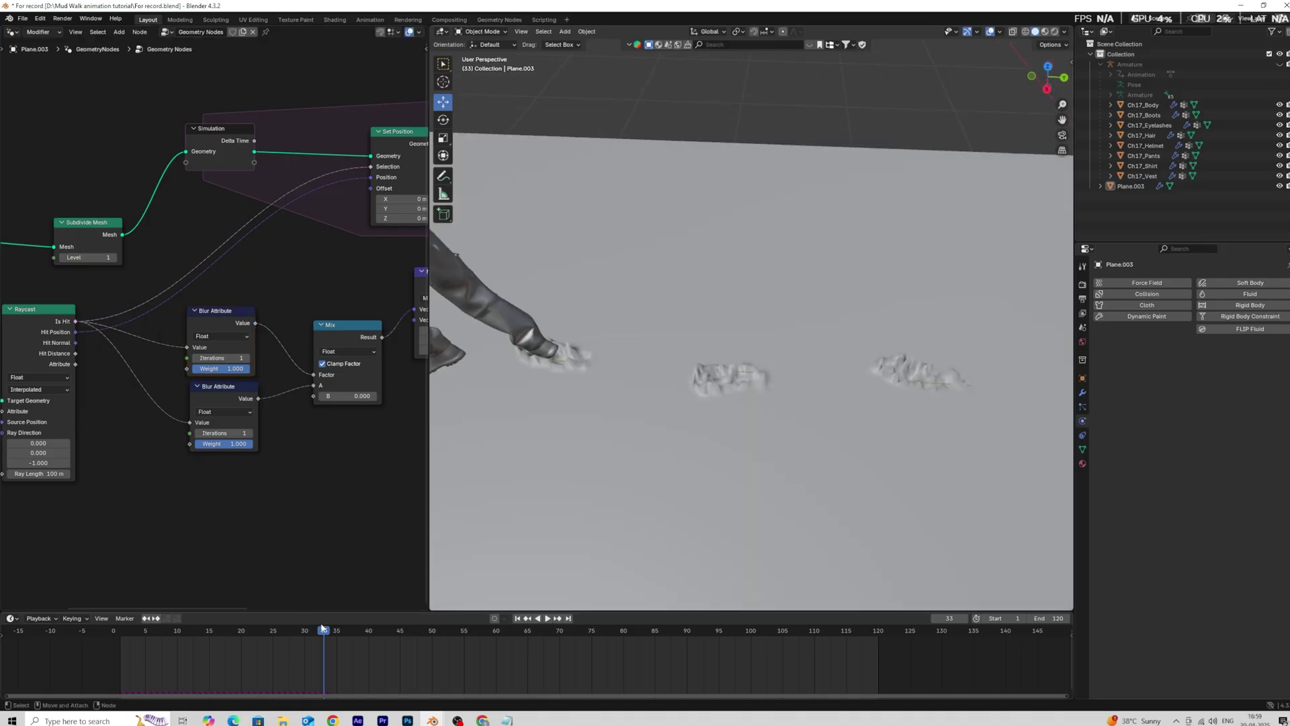
{"action": "left_click_drag", "start_coordinate": [324, 632], "coordinate": [128, 603]}
{"action": "key", "text": "space"}
{"action": "key", "text": "space"}
{"action": "scroll", "coordinate": [746, 430], "scroll_direction": "up", "scroll_amount": 3}
{"action": "middle_click_drag", "start_coordinate": [746, 430], "coordinate": [759, 453]}
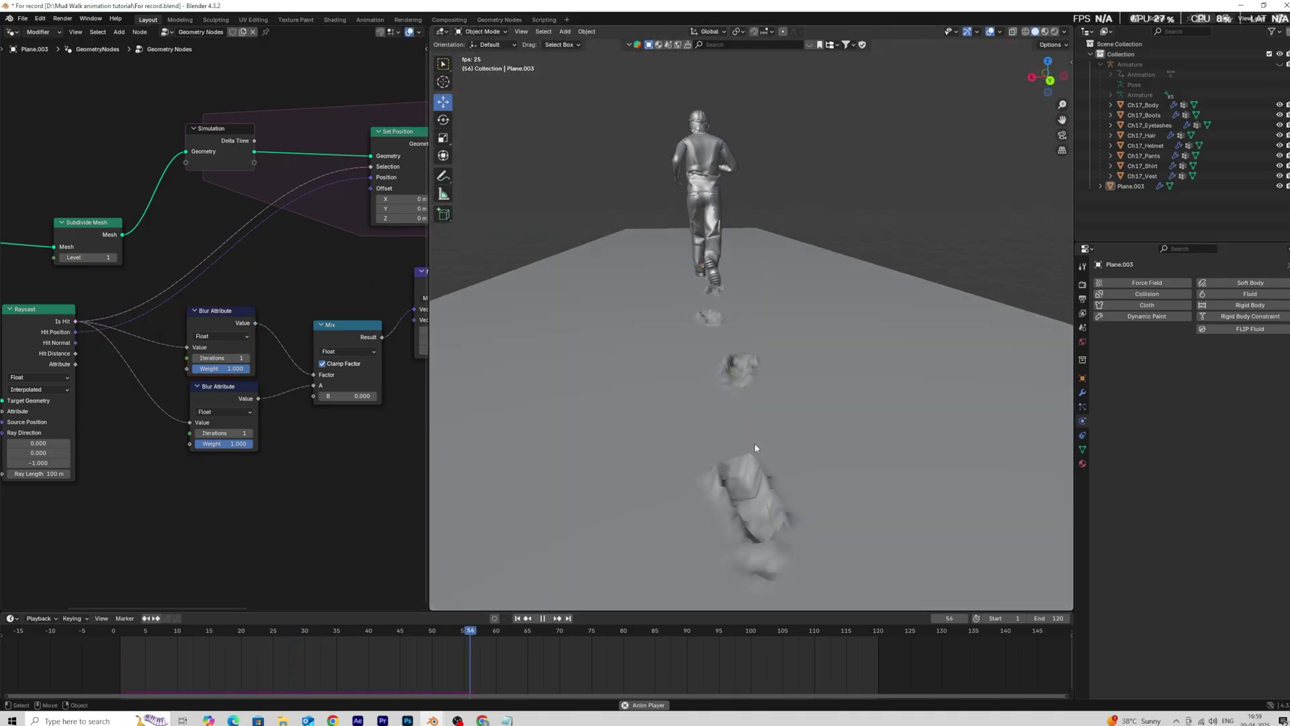
{"action": "key", "text": "space"}
Move Multiply away from Mix, set the Iterations of the Blur Attribute feeding Mix's Factor to 2, and preview the animation.
{"action": "left_click_drag", "start_coordinate": [219, 388], "coordinate": [213, 395]}
{"action": "scroll", "coordinate": [303, 487], "scroll_direction": "down", "scroll_amount": 3}
{"action": "middle_click_drag", "start_coordinate": [303, 488], "coordinate": [196, 490]}
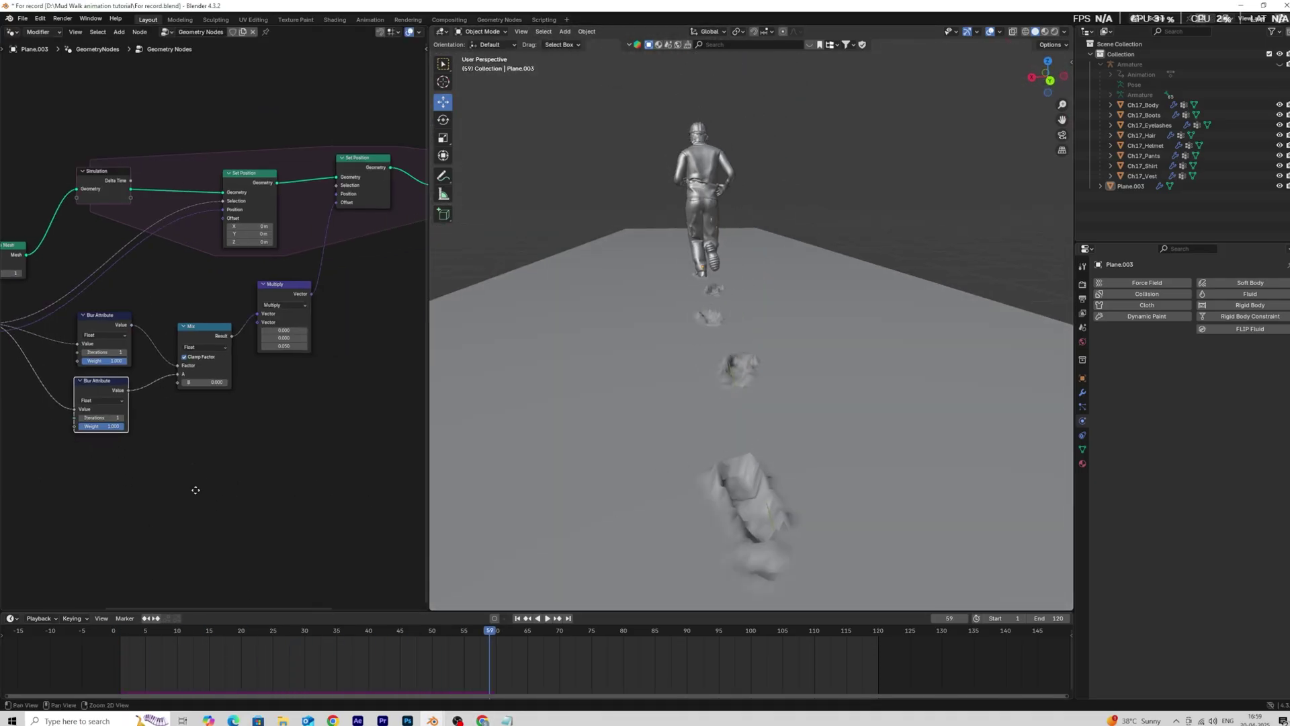
{"action": "left_click_drag", "start_coordinate": [281, 316], "coordinate": [296, 348]}
{"action": "scroll", "coordinate": [293, 359], "scroll_direction": "down", "scroll_amount": 4}
{"action": "middle_click_drag", "start_coordinate": [263, 403], "coordinate": [289, 399]}
{"action": "scroll", "coordinate": [249, 420], "scroll_direction": "up", "scroll_amount": 8}
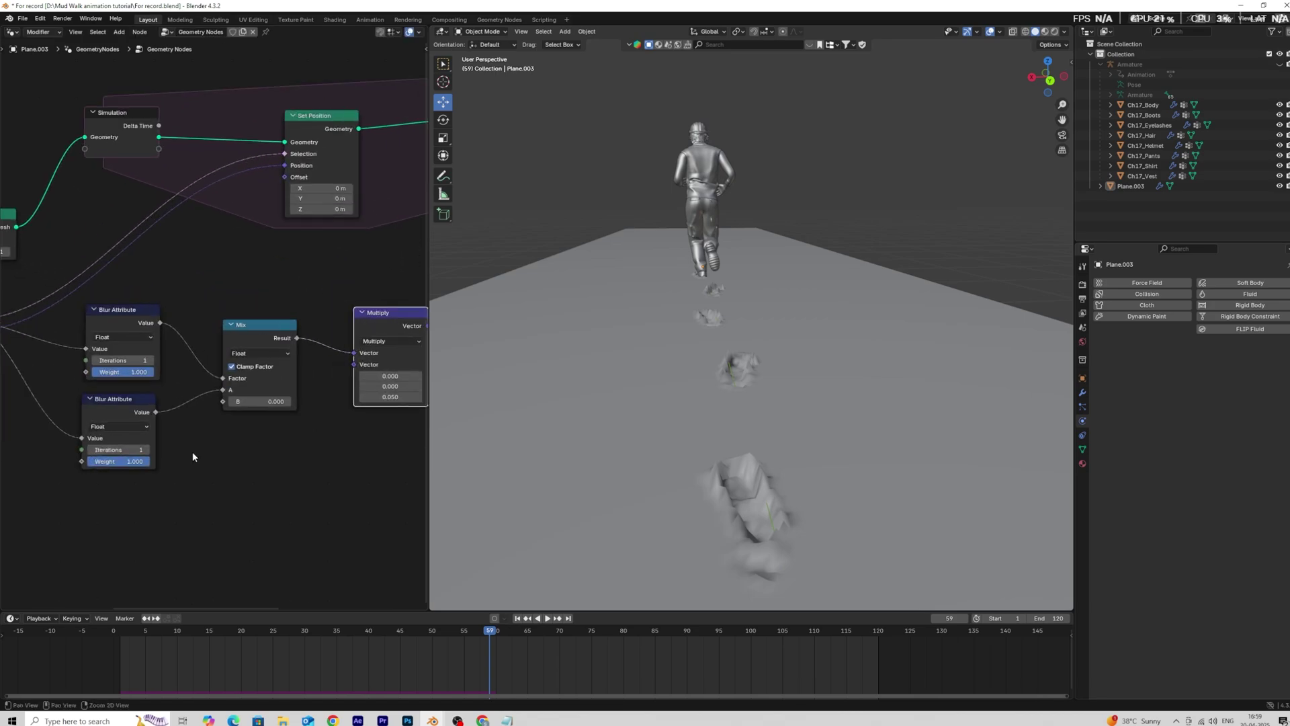
{"action": "scroll", "coordinate": [777, 461], "scroll_direction": "up", "scroll_amount": 1}
{"action": "middle_click_drag", "start_coordinate": [778, 461], "coordinate": [781, 490]}
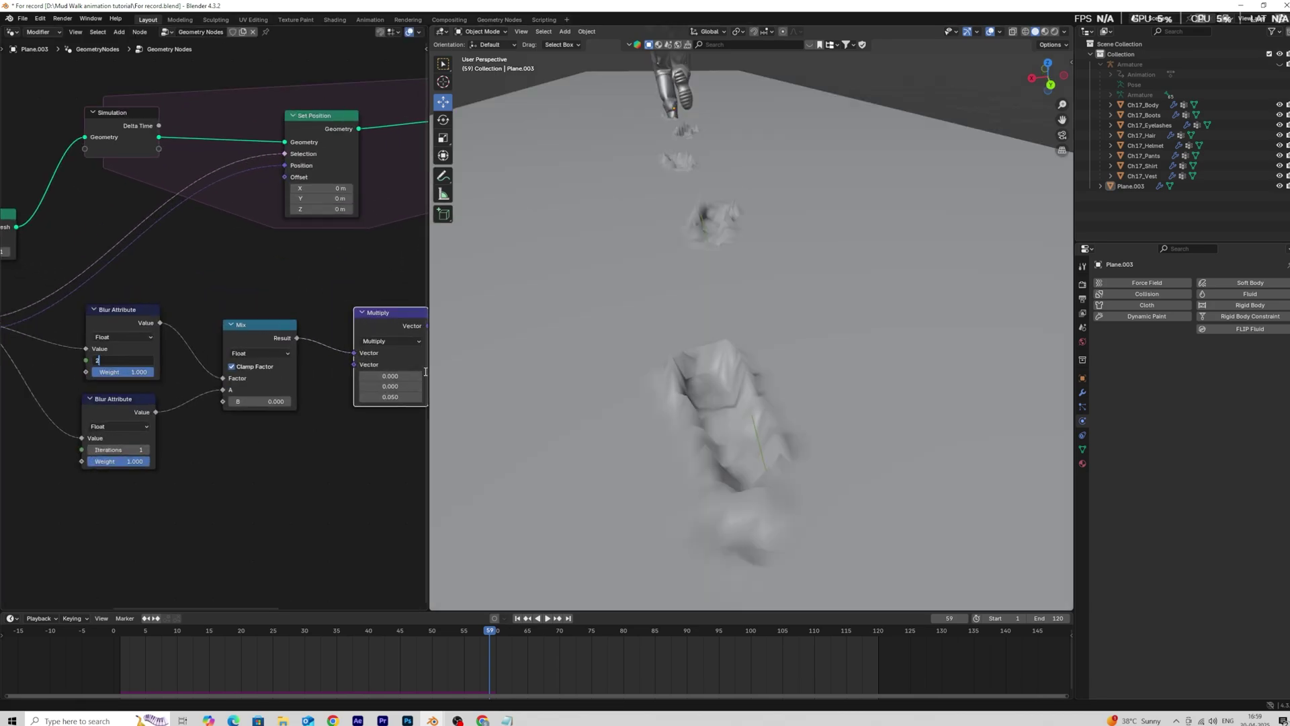
{"action": "left_click", "coordinate": [538, 618]}
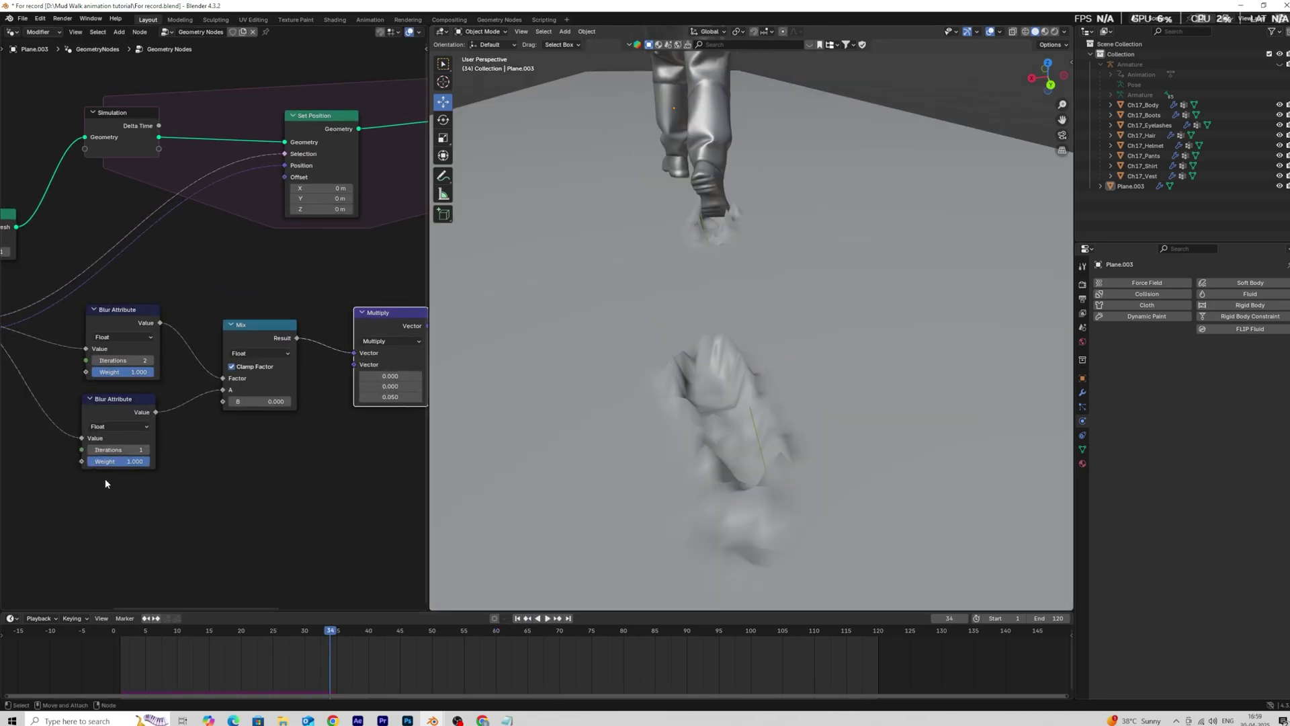
Set the Iterations of the Blur Attribute feeding Mix's A input to 6, and inspect the replayed footprints up close.
{"action": "left_click", "coordinate": [517, 619]}
{"action": "left_click", "coordinate": [547, 619]}
{"action": "left_click", "coordinate": [548, 618]}
{"action": "scroll", "coordinate": [796, 487], "scroll_direction": "up", "scroll_amount": 2}
{"action": "middle_click_drag", "start_coordinate": [796, 487], "coordinate": [858, 473]}
{"action": "middle_click_drag", "start_coordinate": [254, 485], "coordinate": [226, 470]}
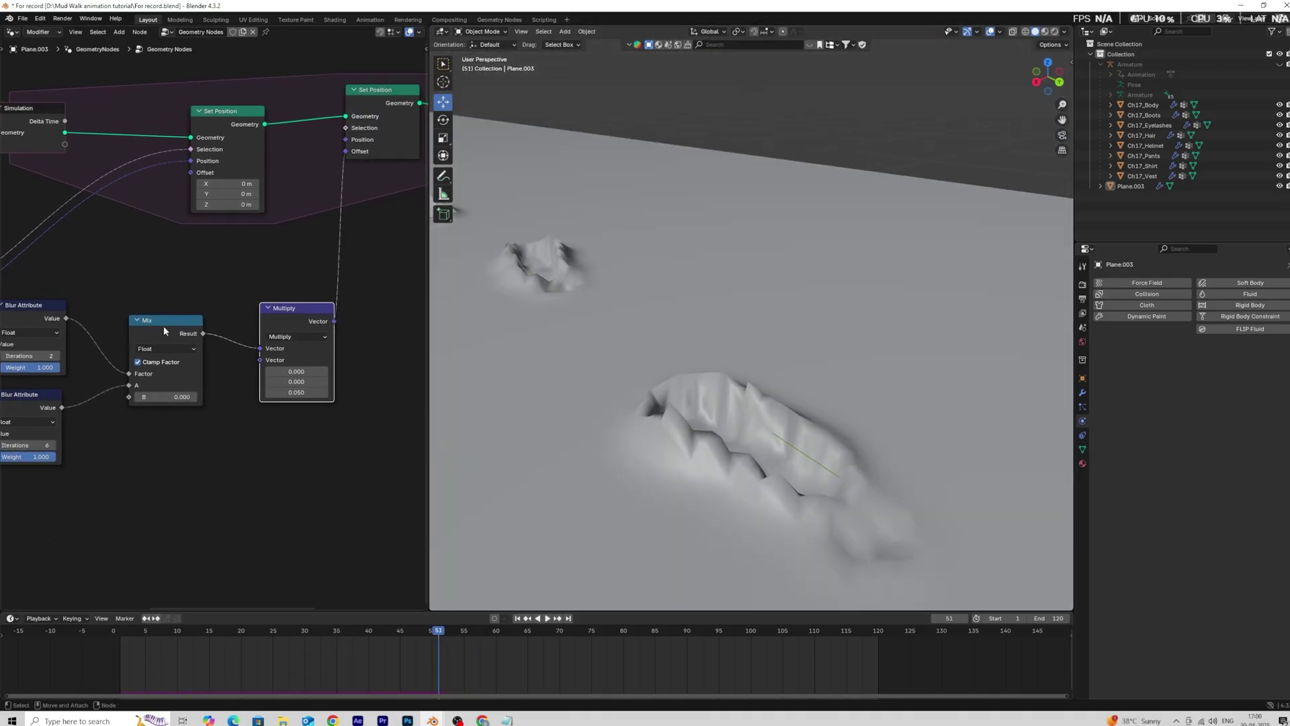
Shift Mix away from the Blur Attributes and insert a Color Ramp between the 2-iteration Blur Attribute and Mix's Factor.
{"action": "left_click_drag", "start_coordinate": [185, 326], "coordinate": [332, 320]}
{"action": "left_click", "coordinate": [198, 297]}
{"action": "key", "text": "shift+a"}
{"action": "type", "text": "c"}
{"action": "left_click", "coordinate": [265, 314]}
{"action": "left_click", "coordinate": [114, 261]}
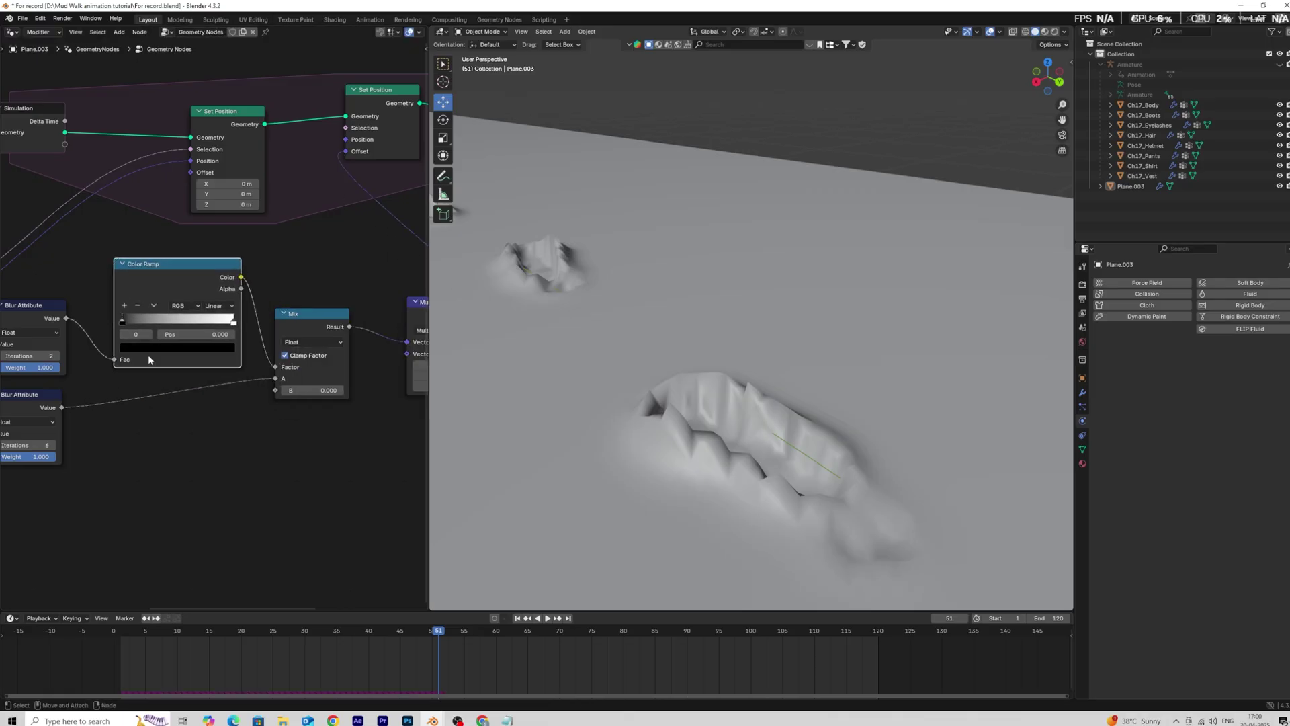
Set the Color Ramp's black stop to position 0.359, bring the white stop inward, and replay the simulation.
{"action": "scroll", "coordinate": [137, 336], "scroll_direction": "up", "scroll_amount": 2}
{"action": "middle_click_drag", "start_coordinate": [120, 337], "coordinate": [114, 373]}
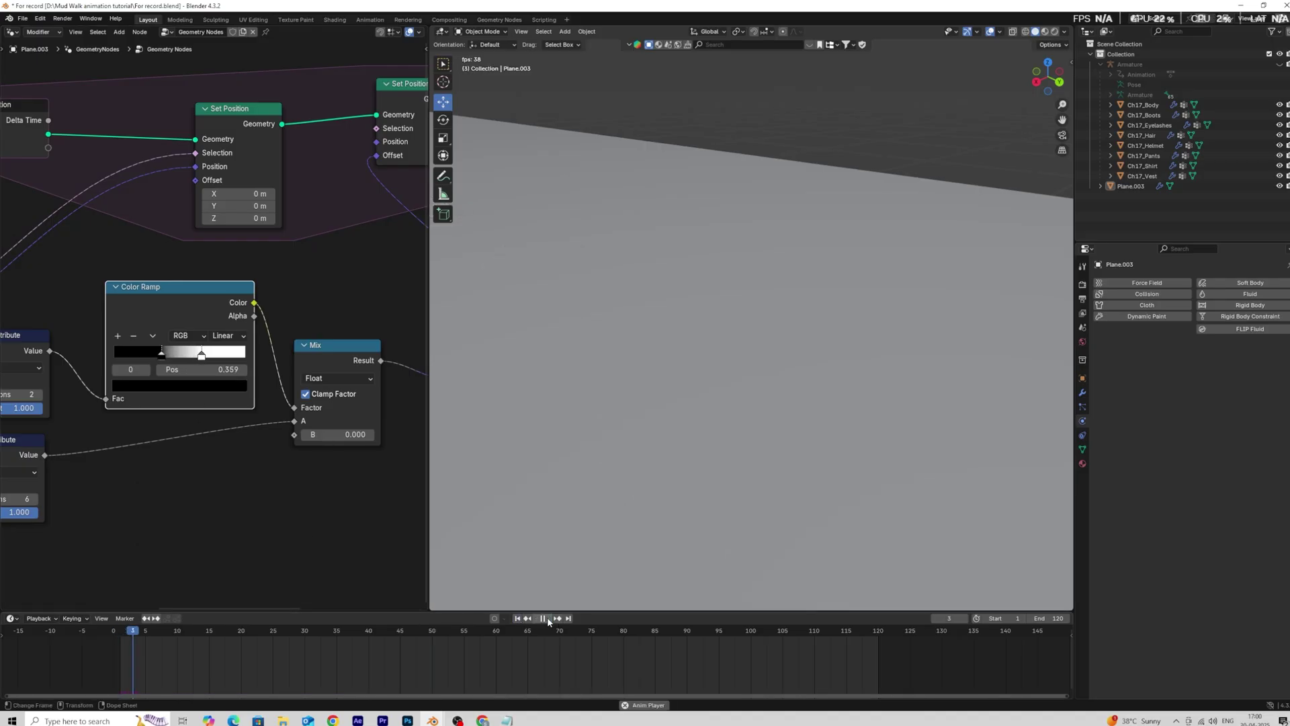
{"action": "key", "text": "space"}
{"action": "middle_click_drag", "start_coordinate": [692, 519], "coordinate": [649, 599]}
{"action": "left_click", "coordinate": [516, 618]}
{"action": "key", "text": "space"}
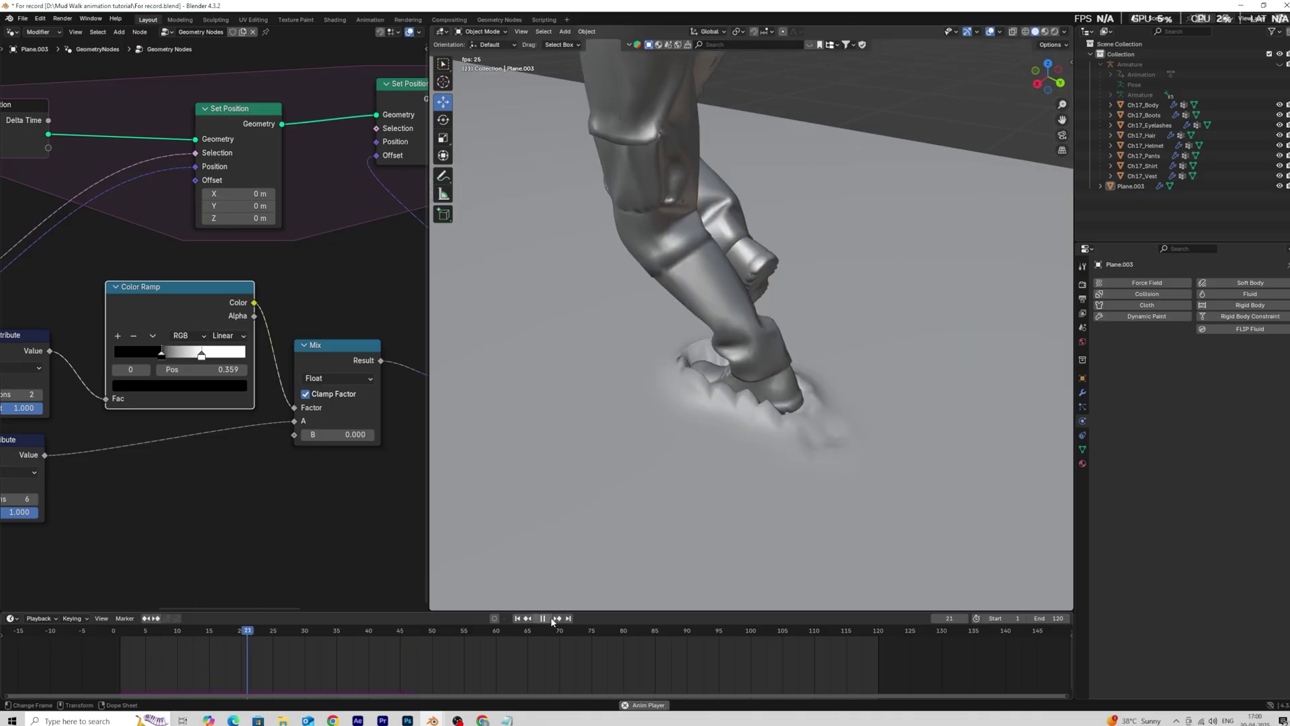
{"action": "middle_click_drag", "start_coordinate": [838, 461], "coordinate": [809, 392]}
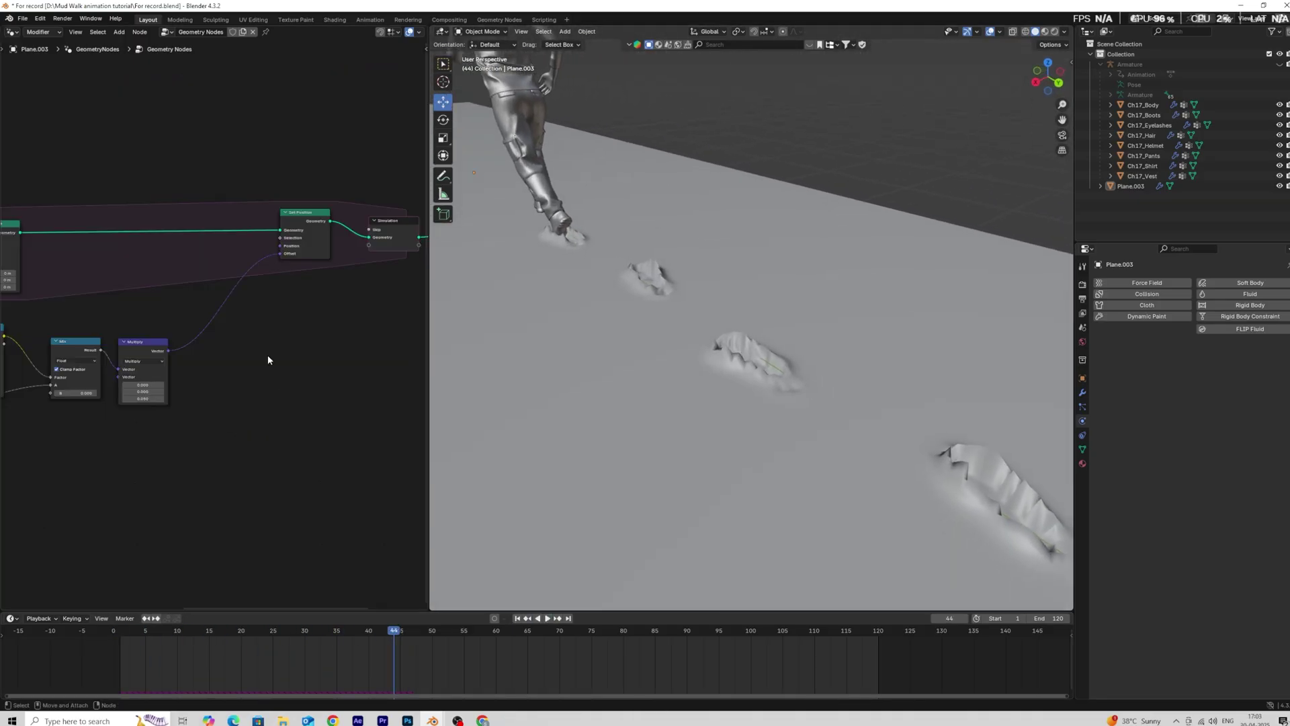
Insert a Vector Math node set to Scale between Multiply and the second Set Position's Offset, and replay the animation.
{"action": "key", "text": "shift+a"}
{"action": "type", "text": "v"}
{"action": "left_click", "coordinate": [346, 375]}
{"action": "left_click", "coordinate": [280, 354]}
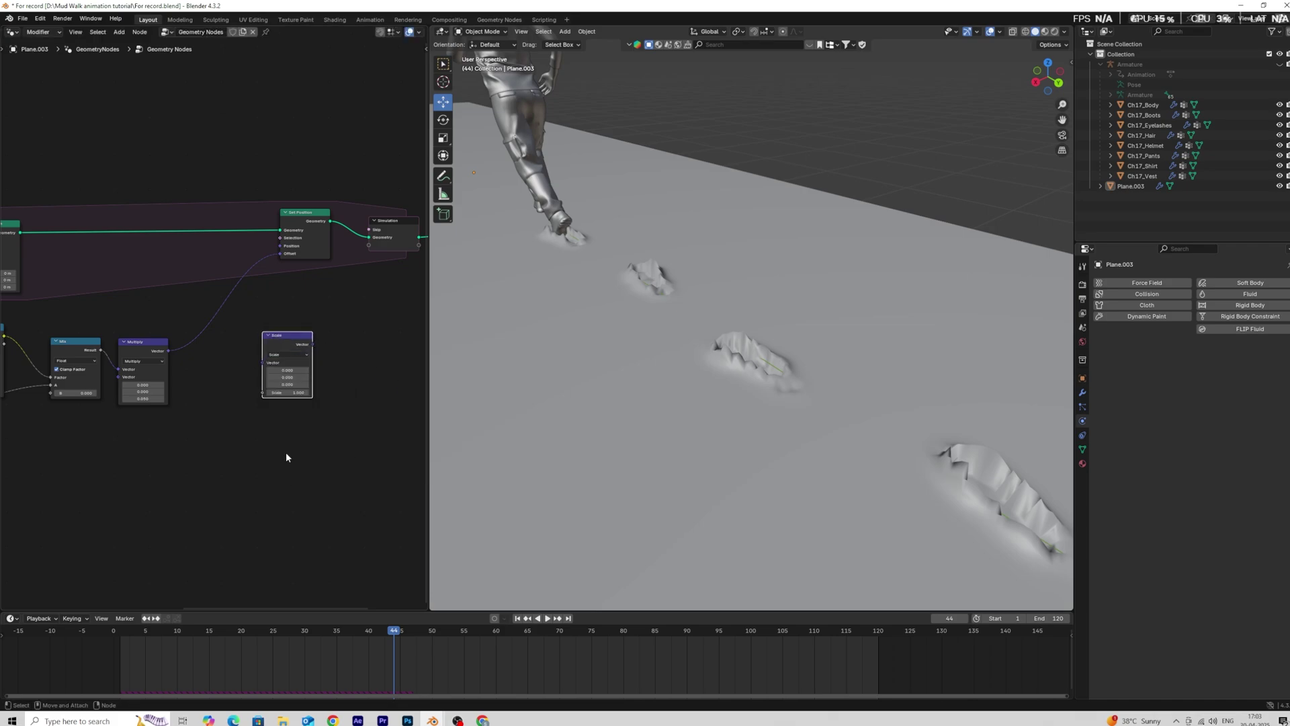
{"action": "left_click_drag", "start_coordinate": [287, 350], "coordinate": [226, 301]}
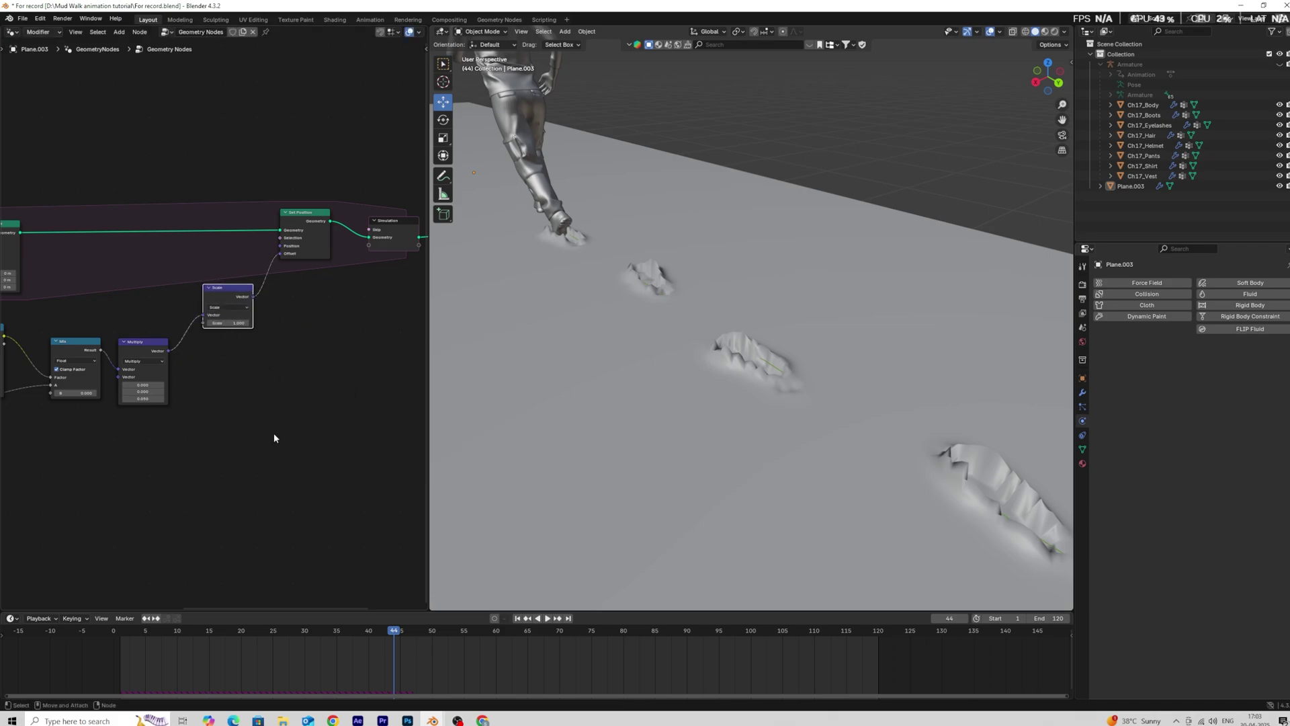
{"action": "left_click", "coordinate": [517, 618]}
{"action": "key", "text": "space"}
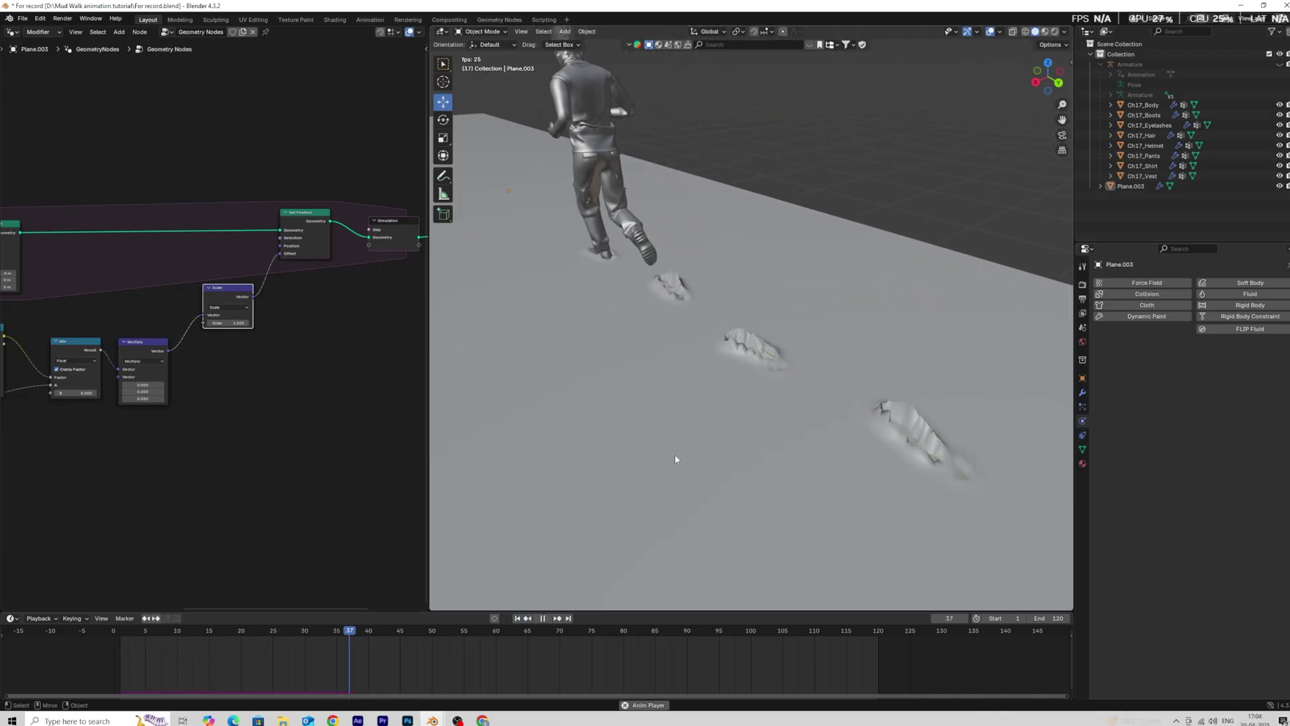
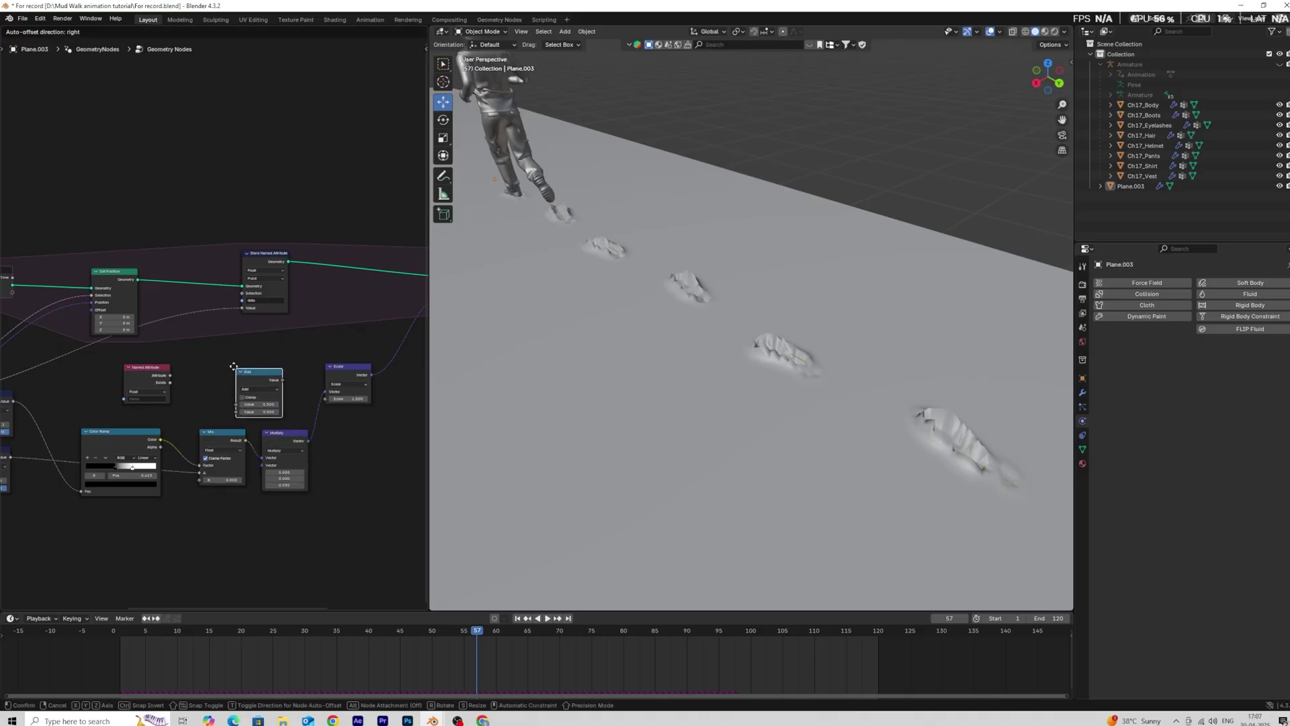
Place the Math Add node and move the Blur Attribute, Color Ramp, Mix and Multiply nodes down to make room above them.
{"action": "left_click", "coordinate": [223, 382]}
{"action": "scroll", "coordinate": [223, 382], "scroll_direction": "down", "scroll_amount": 3}
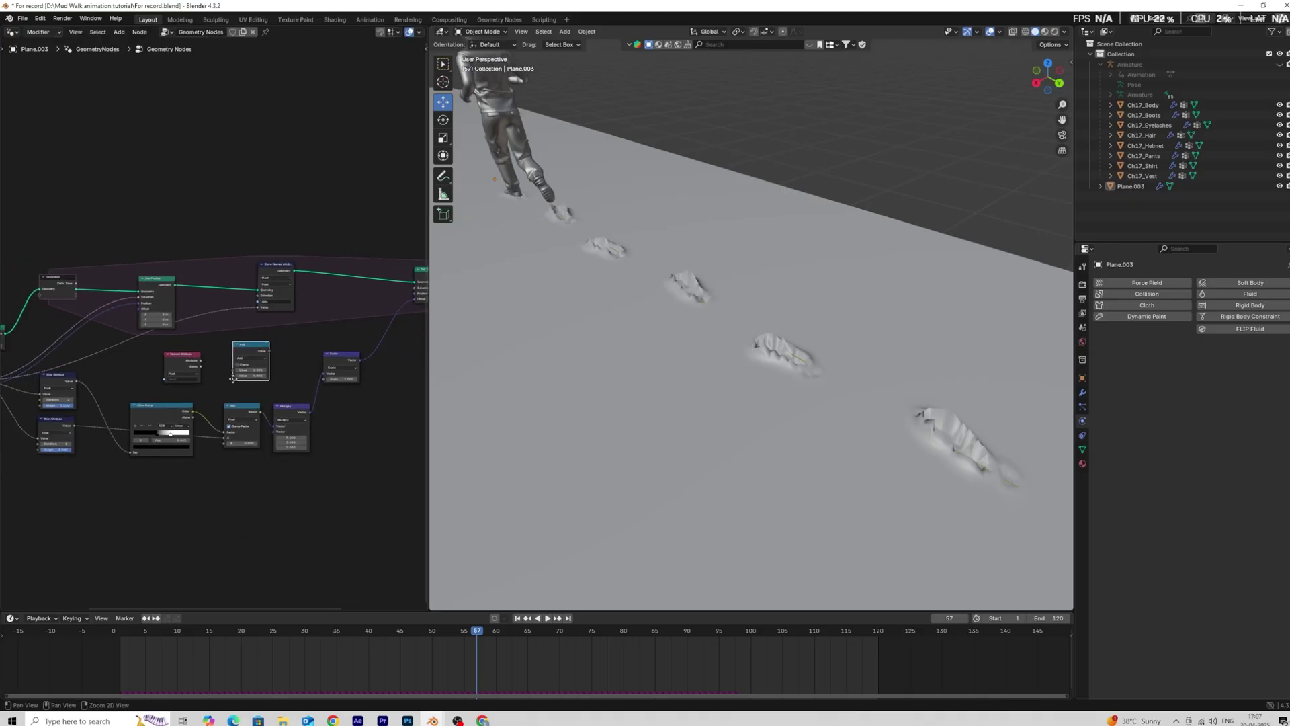
{"action": "mouse_move", "coordinate": [106, 384]}
{"action": "middle_mouse_down"}
{"action": "mouse_move", "coordinate": [111, 410]}
{"action": "mouse_move", "coordinate": [132, 416]}
{"action": "mouse_move", "coordinate": [114, 385]}
{"action": "middle_mouse_up"}
{"action": "scroll", "coordinate": [114, 385], "scroll_direction": "up", "scroll_amount": 1}
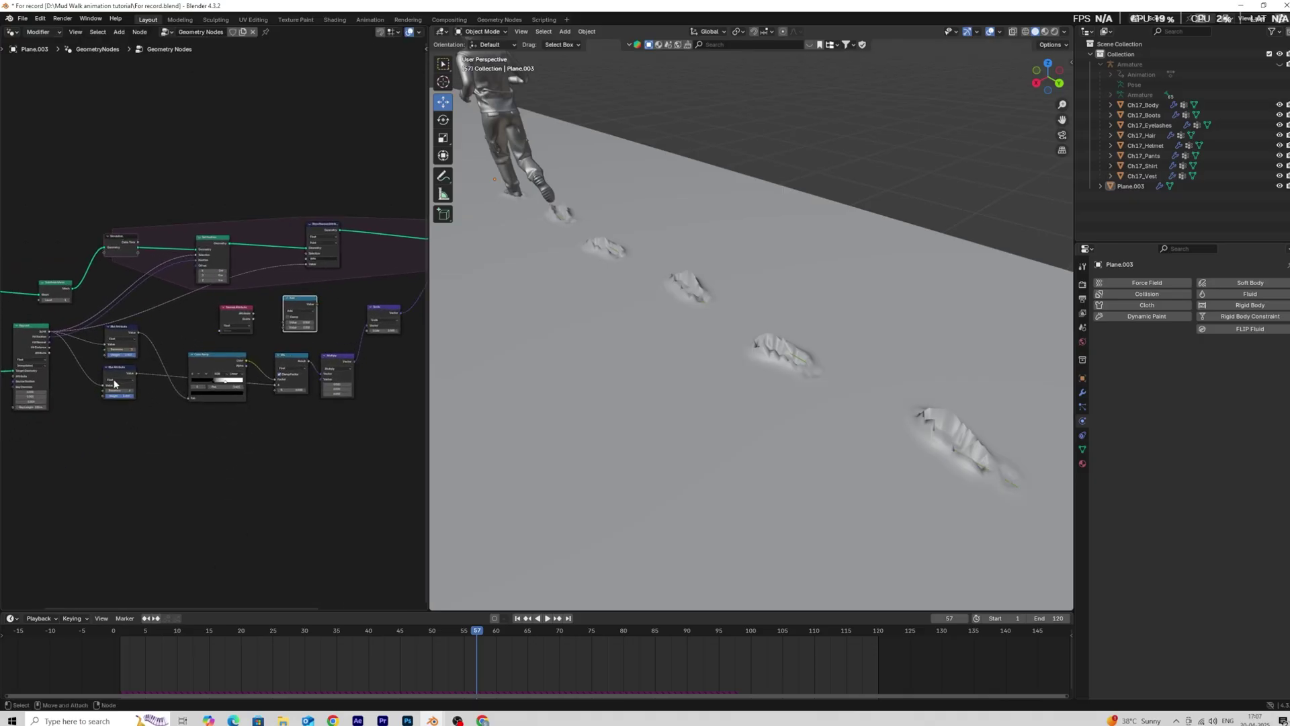
{"action": "left_click", "coordinate": [118, 338], "text": "shift"}
{"action": "left_click_drag", "start_coordinate": [119, 334], "coordinate": [118, 395]}
{"action": "left_click", "coordinate": [222, 368]}
{"action": "left_click_drag", "start_coordinate": [221, 368], "coordinate": [219, 411]}
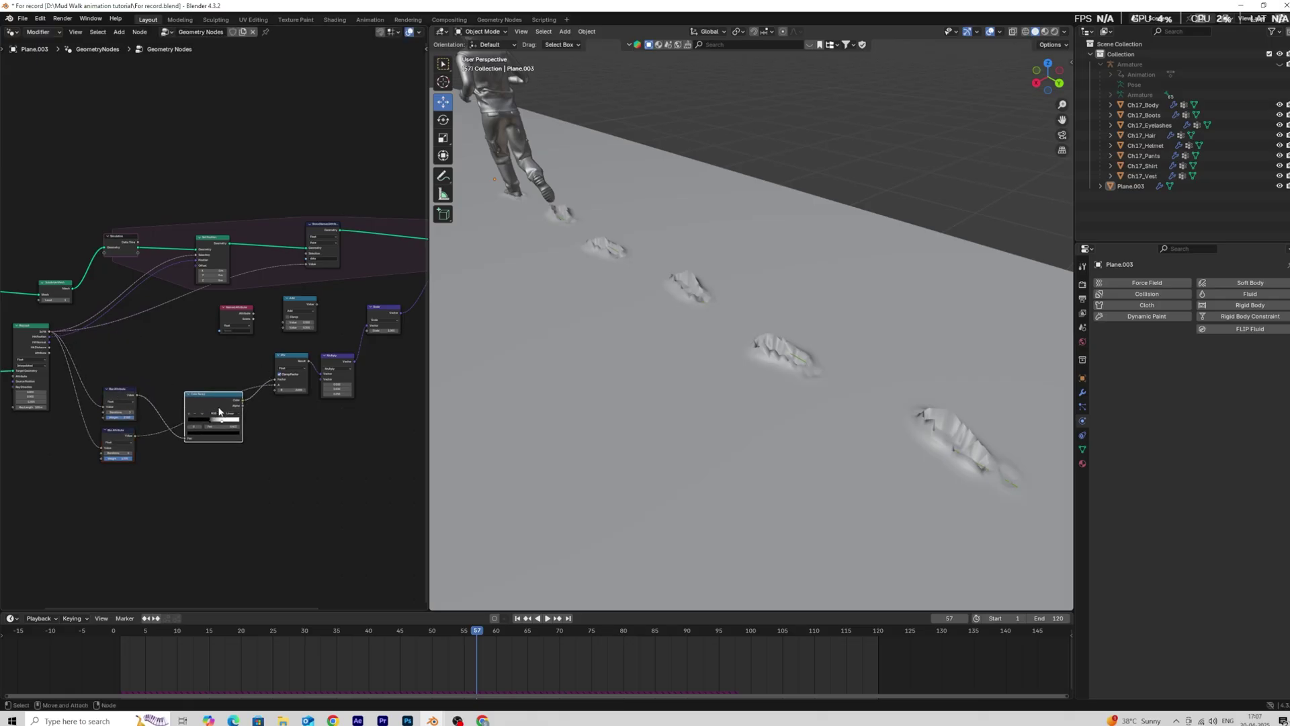
{"action": "left_click", "coordinate": [293, 365]}
{"action": "left_click", "coordinate": [337, 363], "text": "shift"}
{"action": "left_click_drag", "start_coordinate": [337, 363], "coordinate": [343, 401]}
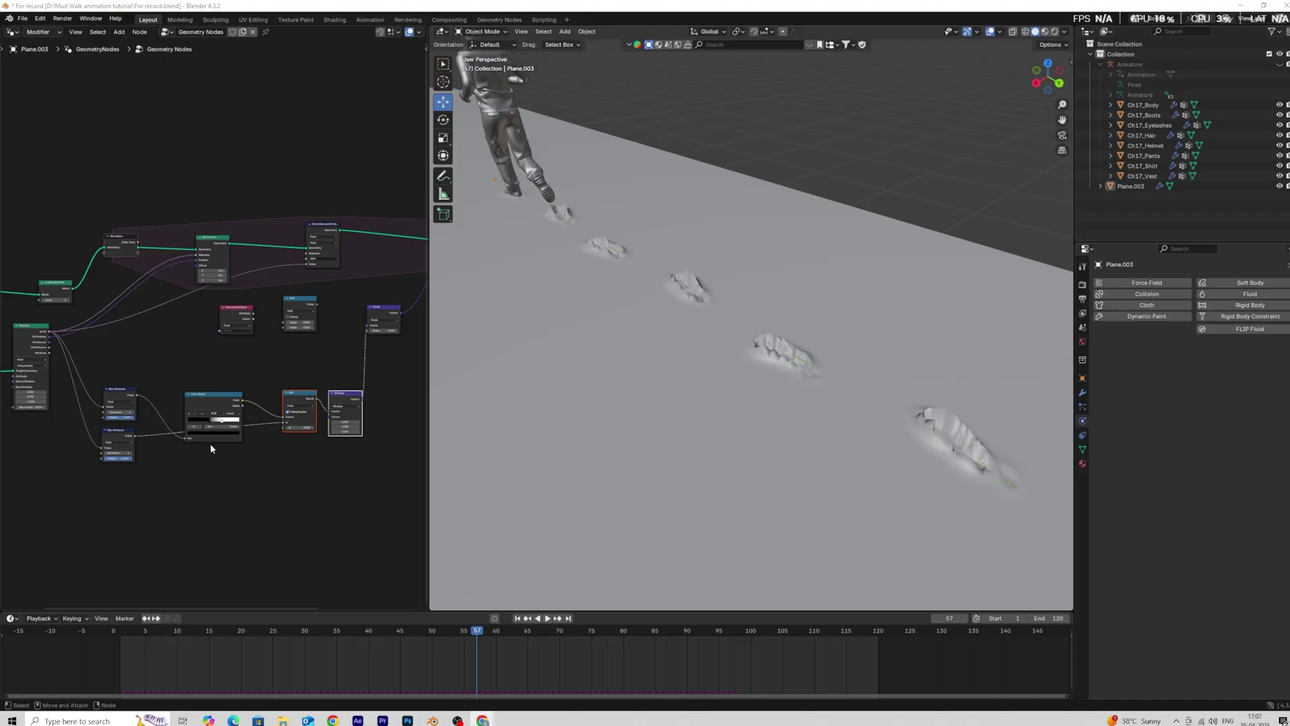
Reposition Named Attribute and Add, feed Raycast's Is Hit into Add's first Value, and connect Add to Store Named Attribute's Value.
{"action": "scroll", "coordinate": [293, 384], "scroll_direction": "up", "scroll_amount": 2}
{"action": "middle_click_drag", "start_coordinate": [293, 387], "coordinate": [318, 369]}
{"action": "left_click_drag", "start_coordinate": [262, 295], "coordinate": [212, 356]}
{"action": "left_click", "coordinate": [339, 282]}
{"action": "left_click_drag", "start_coordinate": [339, 282], "coordinate": [301, 332]}
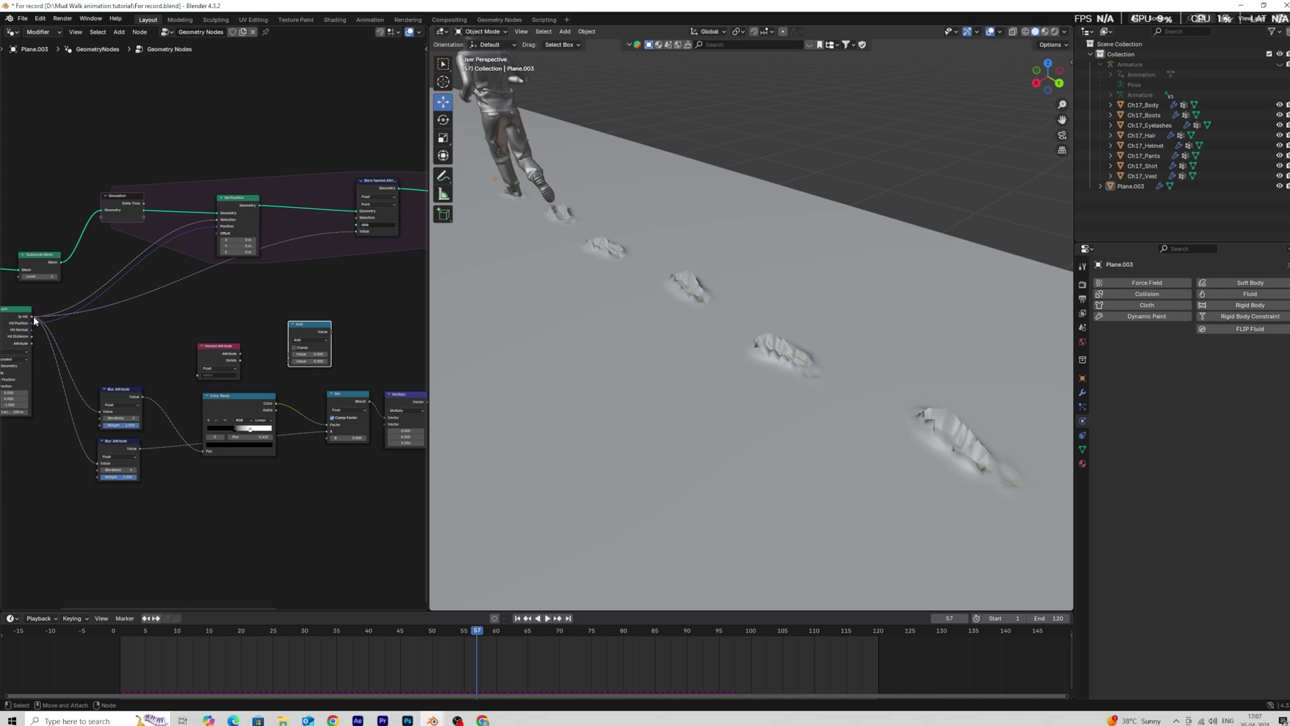
{"action": "left_click_drag", "start_coordinate": [33, 319], "coordinate": [252, 342]}
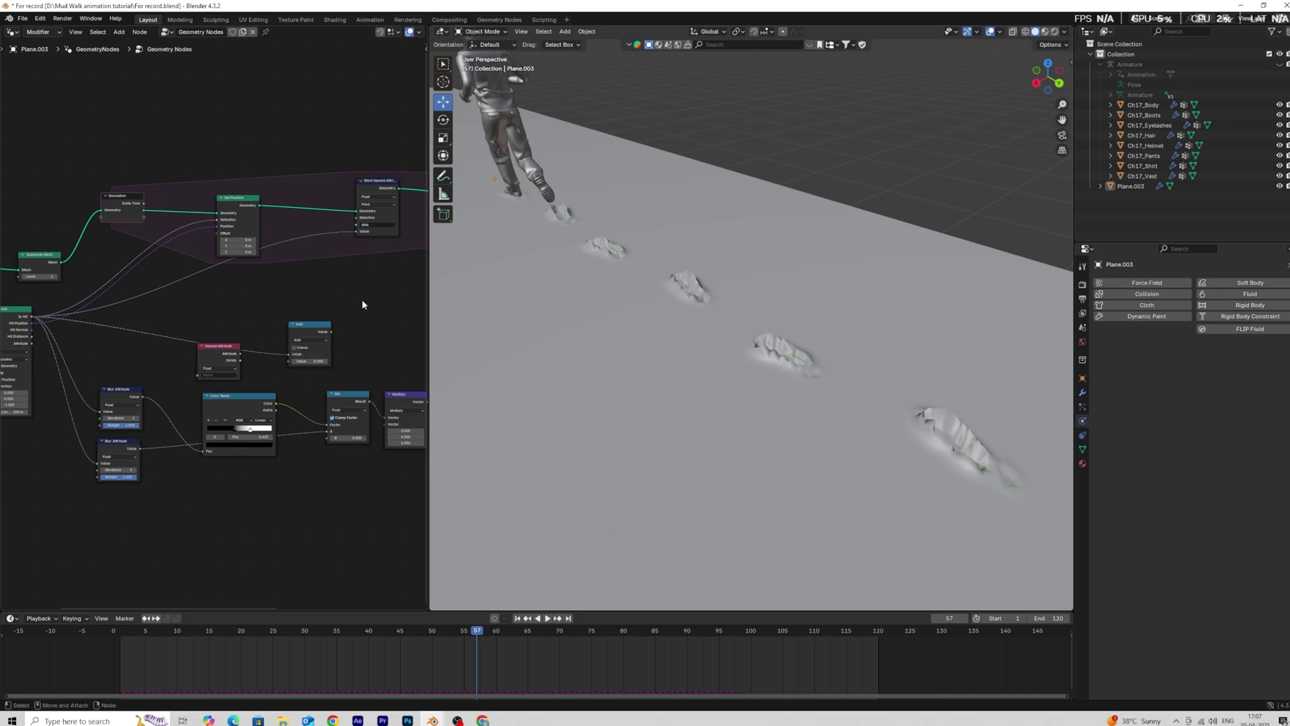
{"action": "left_click_drag", "start_coordinate": [331, 332], "coordinate": [356, 232]}
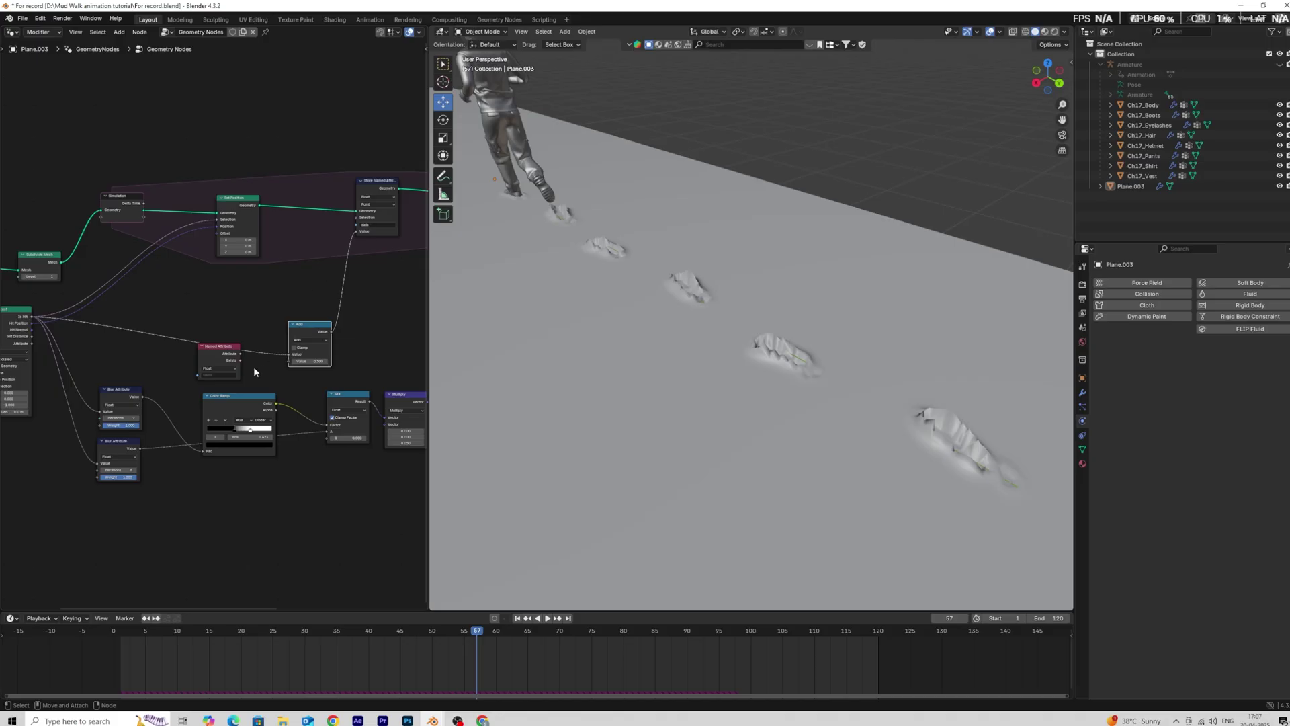
Connect Named Attribute's Attribute output to Add's second Value and set its attribute name to data.
{"action": "scroll", "coordinate": [256, 369], "scroll_direction": "up", "scroll_amount": 4}
{"action": "middle_click_drag", "start_coordinate": [256, 367], "coordinate": [277, 329]}
{"action": "left_click_drag", "start_coordinate": [233, 305], "coordinate": [203, 316]}
{"action": "left_click_drag", "start_coordinate": [334, 273], "coordinate": [323, 228]}
{"action": "left_click_drag", "start_coordinate": [231, 323], "coordinate": [316, 275]}
{"action": "left_click_drag", "start_coordinate": [197, 313], "coordinate": [210, 297]}
{"action": "left_click", "coordinate": [200, 335]}
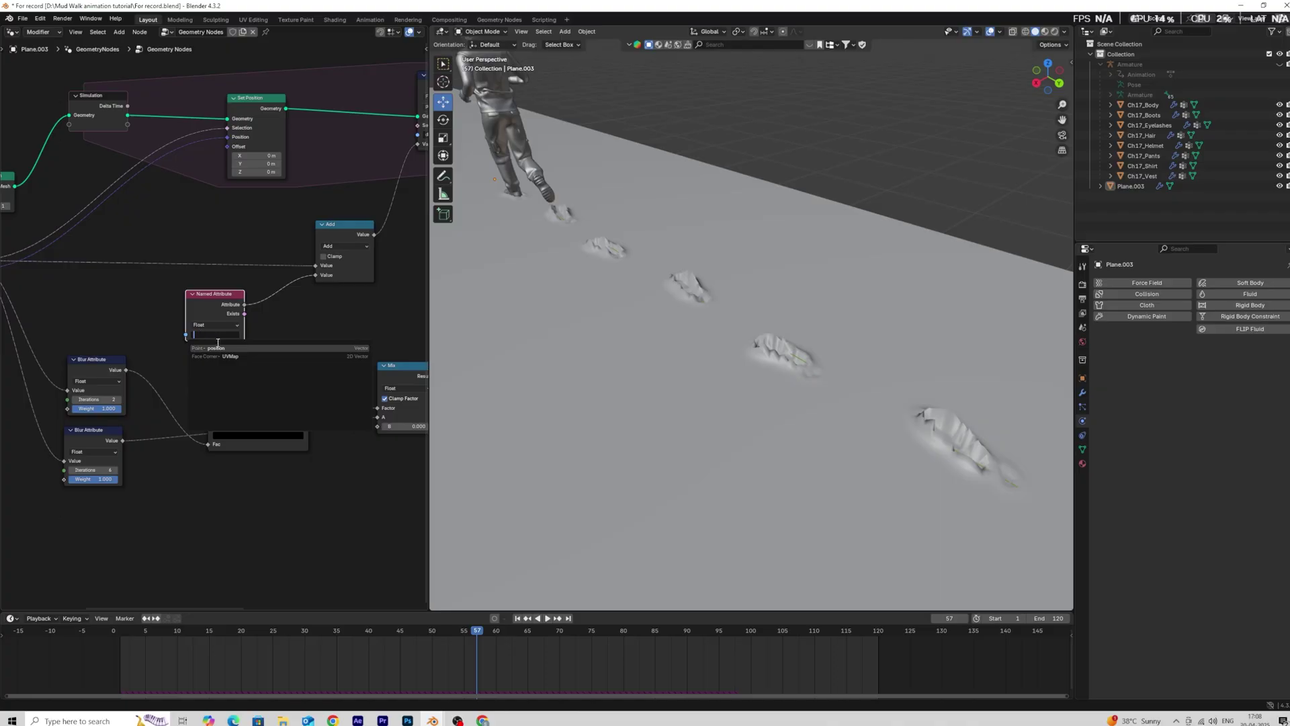
{"action": "type", "text": "h"}
{"action": "left_click", "coordinate": [231, 345]}
Check the Store Named Attribute connection, then replay the animation and inspect the footprints from behind the character.
{"action": "scroll", "coordinate": [319, 287], "scroll_direction": "down", "scroll_amount": 3}
{"action": "middle_click_drag", "start_coordinate": [328, 281], "coordinate": [236, 329]}
{"action": "scroll", "coordinate": [235, 329], "scroll_direction": "up", "scroll_amount": 4}
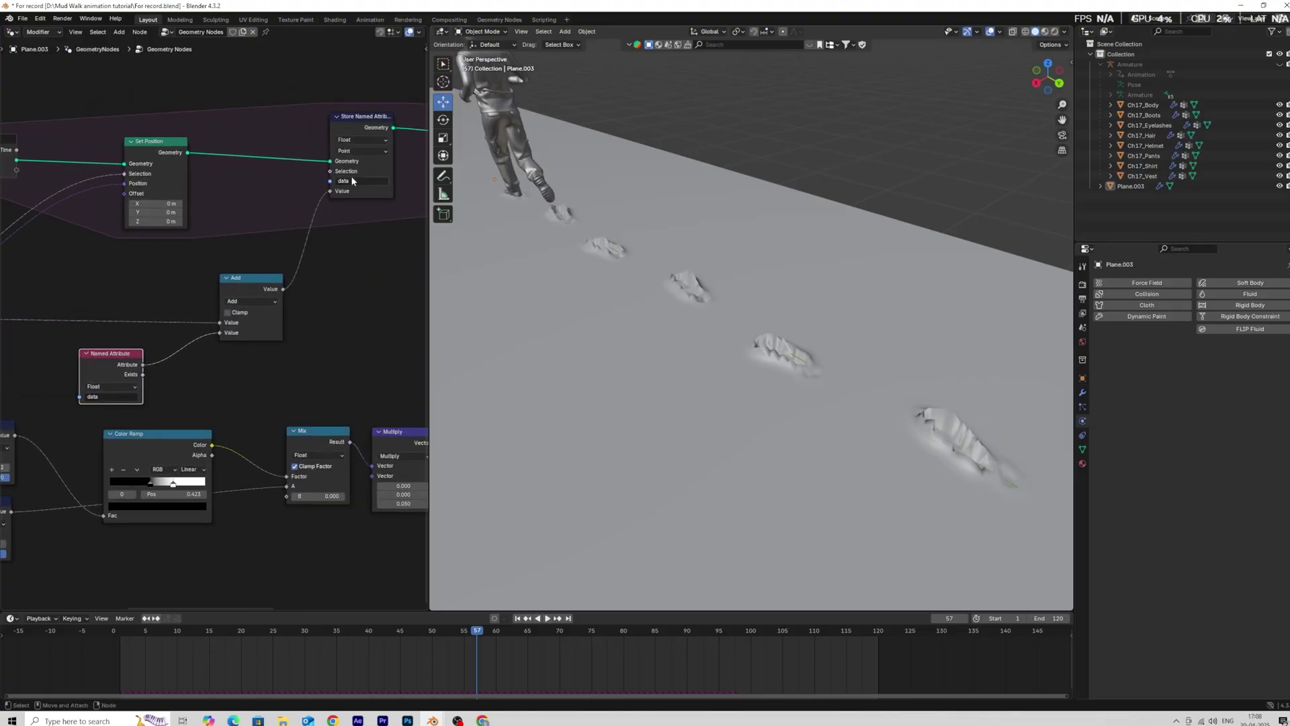
{"action": "left_click", "coordinate": [549, 617]}
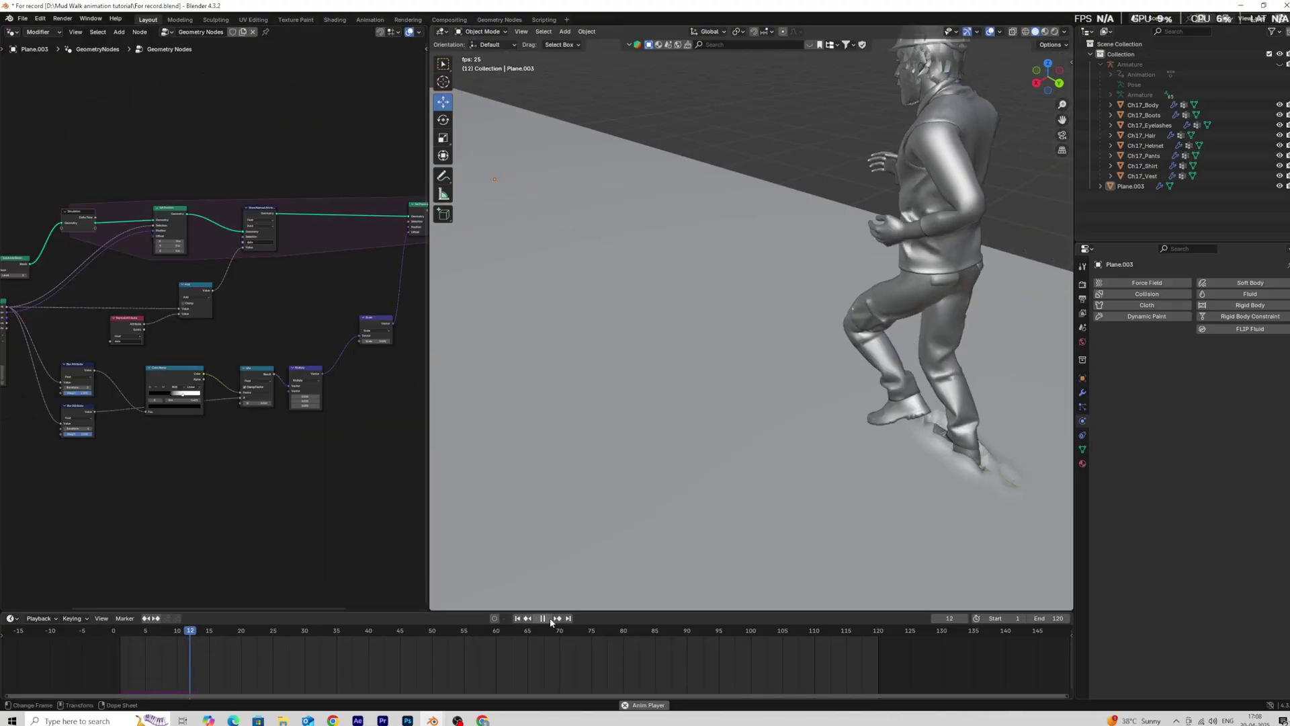
{"action": "middle_click_drag", "start_coordinate": [837, 376], "coordinate": [792, 347]}
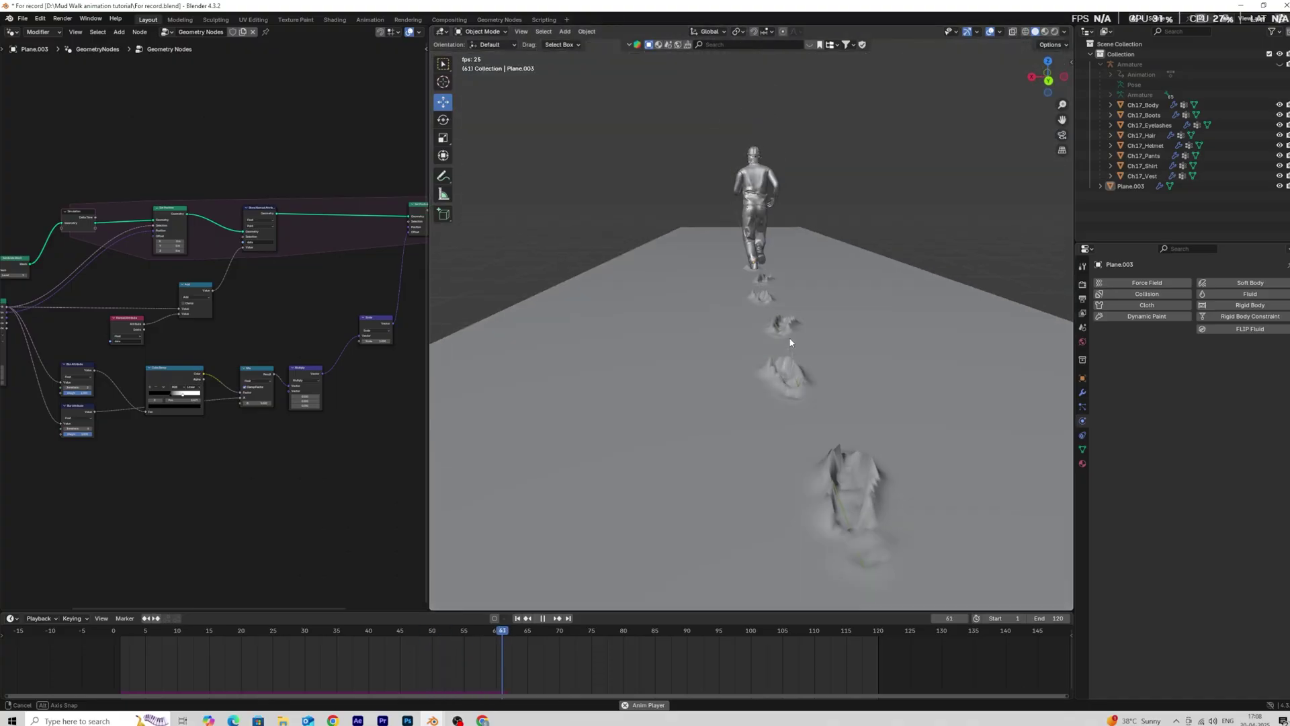
{"action": "scroll", "coordinate": [791, 418], "scroll_direction": "up", "scroll_amount": 2}
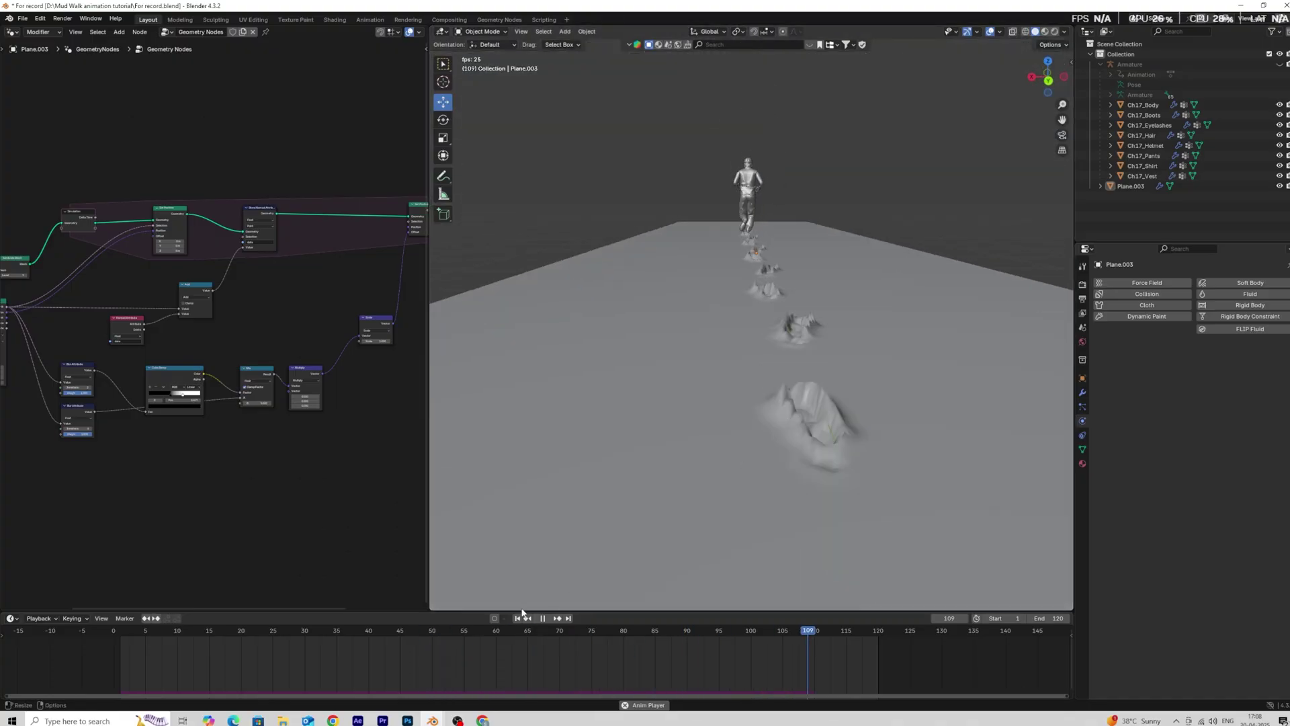
{"action": "middle_click_drag", "start_coordinate": [608, 458], "coordinate": [675, 453]}
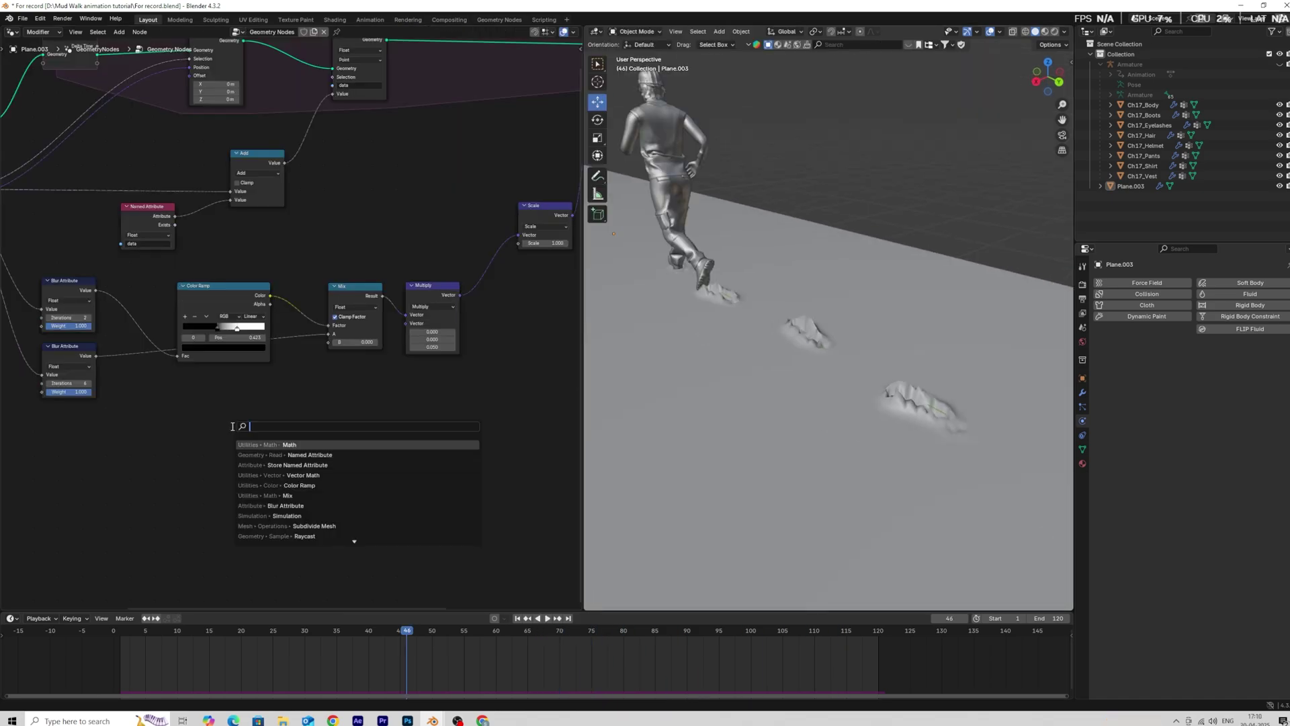
Add a second Named Attribute node below the Color Ramp and set its attribute name to data.
{"action": "type", "text": "na"}
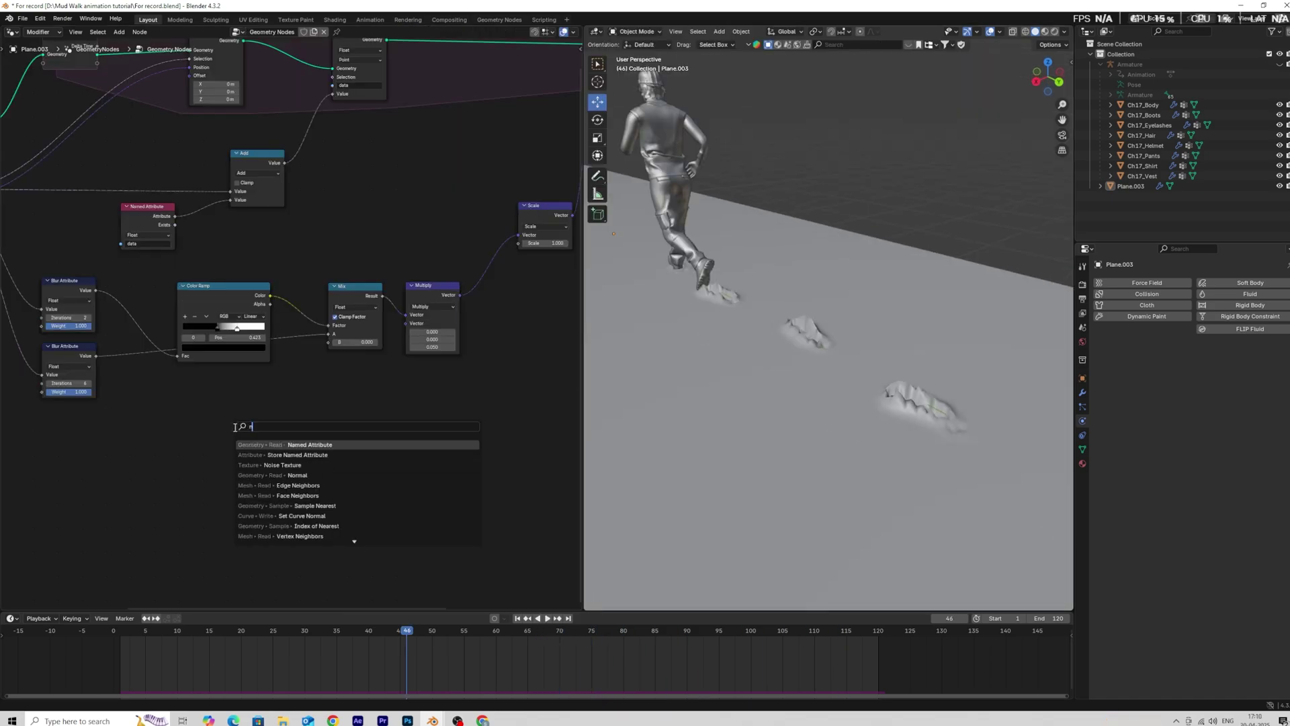
{"action": "left_click", "coordinate": [325, 444]}
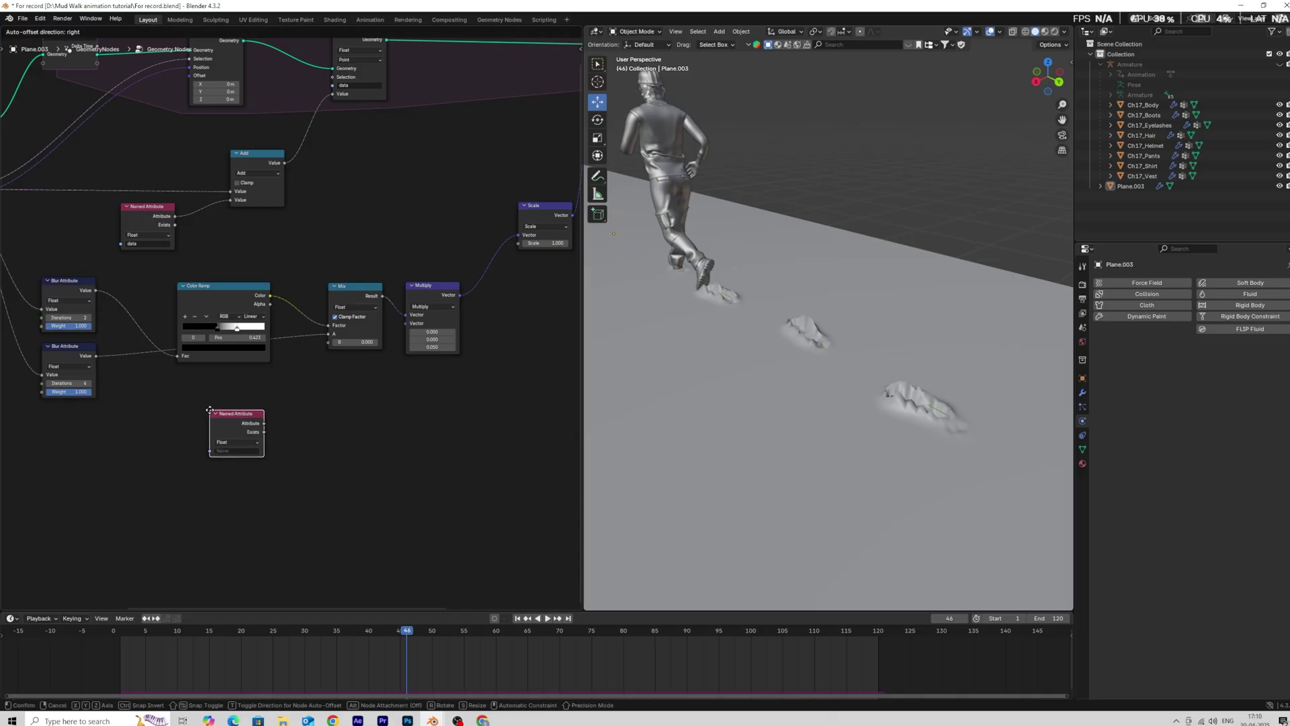
{"action": "left_click", "coordinate": [231, 462]}
{"action": "left_click", "coordinate": [246, 450]}
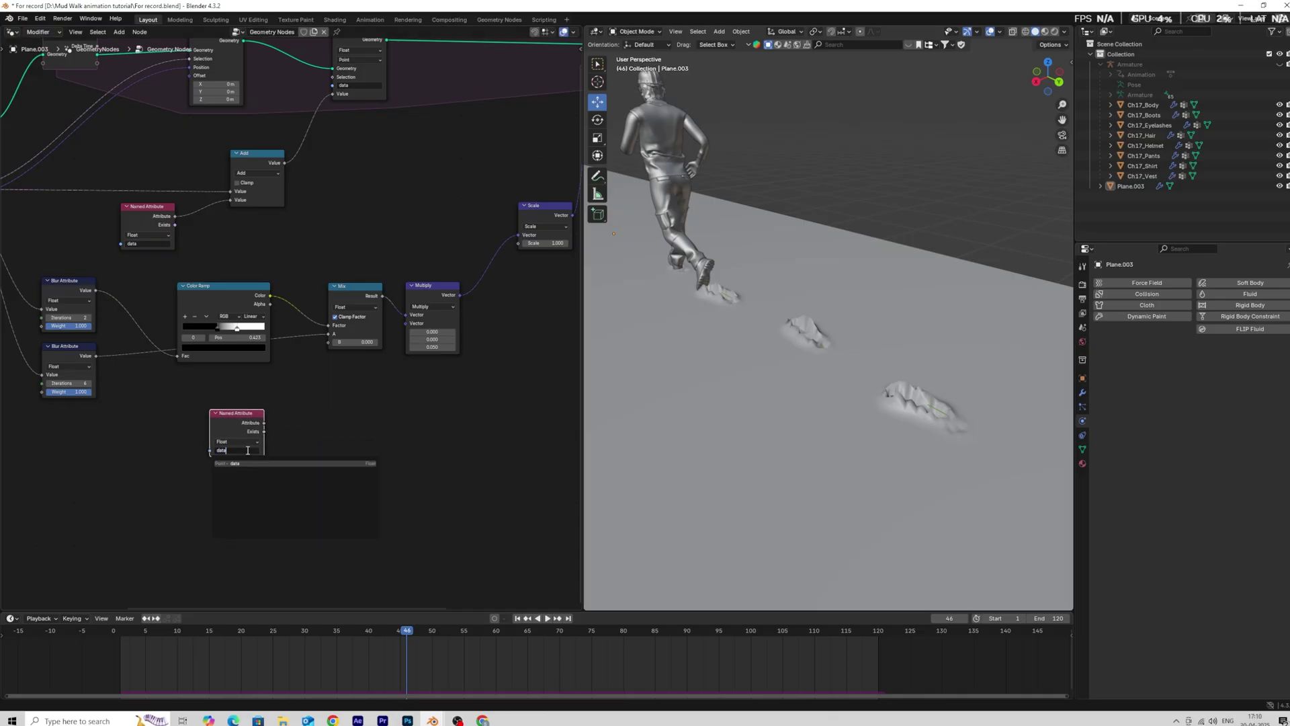
{"action": "key", "text": "Return"}
{"action": "middle_click_drag", "start_coordinate": [296, 441], "coordinate": [197, 437]}
Add a Math node beside the new Named Attribute and set its operation to Greater Than.
{"action": "key", "text": "shift+a"}
{"action": "type", "text": "mat"}
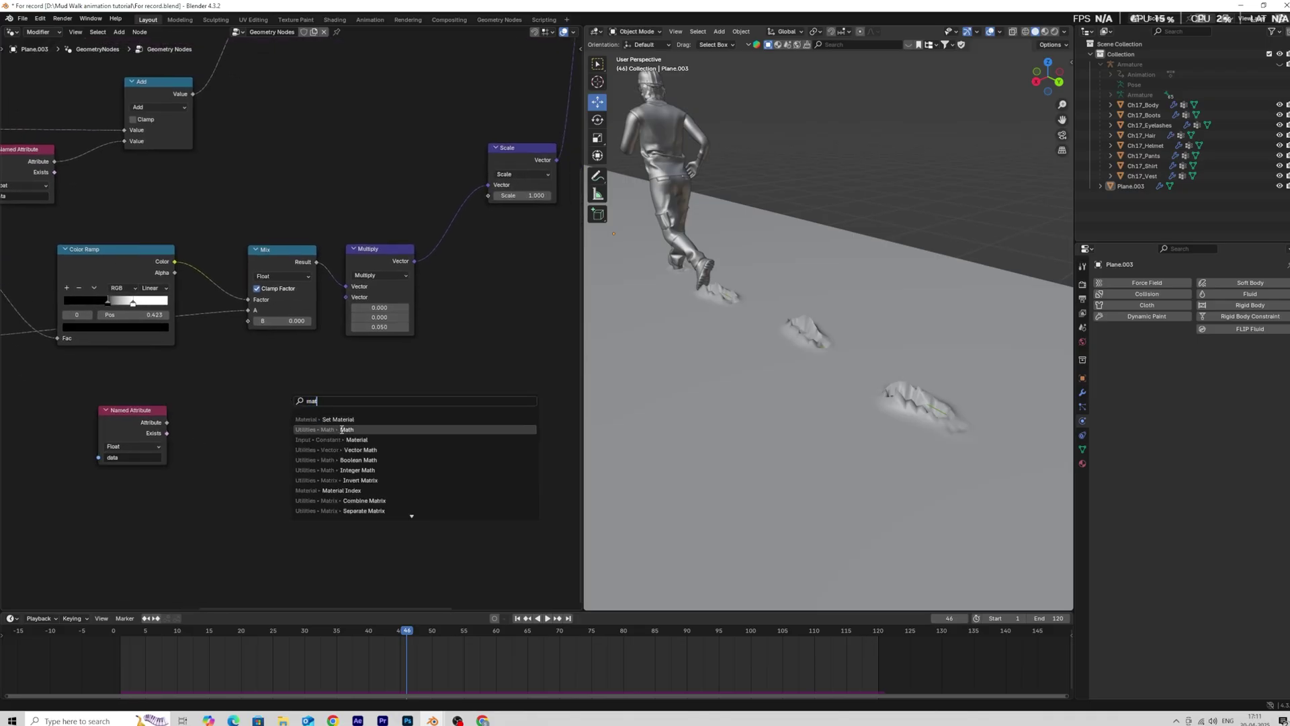
{"action": "left_click", "coordinate": [343, 430]}
{"action": "left_click", "coordinate": [289, 410]}
{"action": "left_click", "coordinate": [306, 427]}
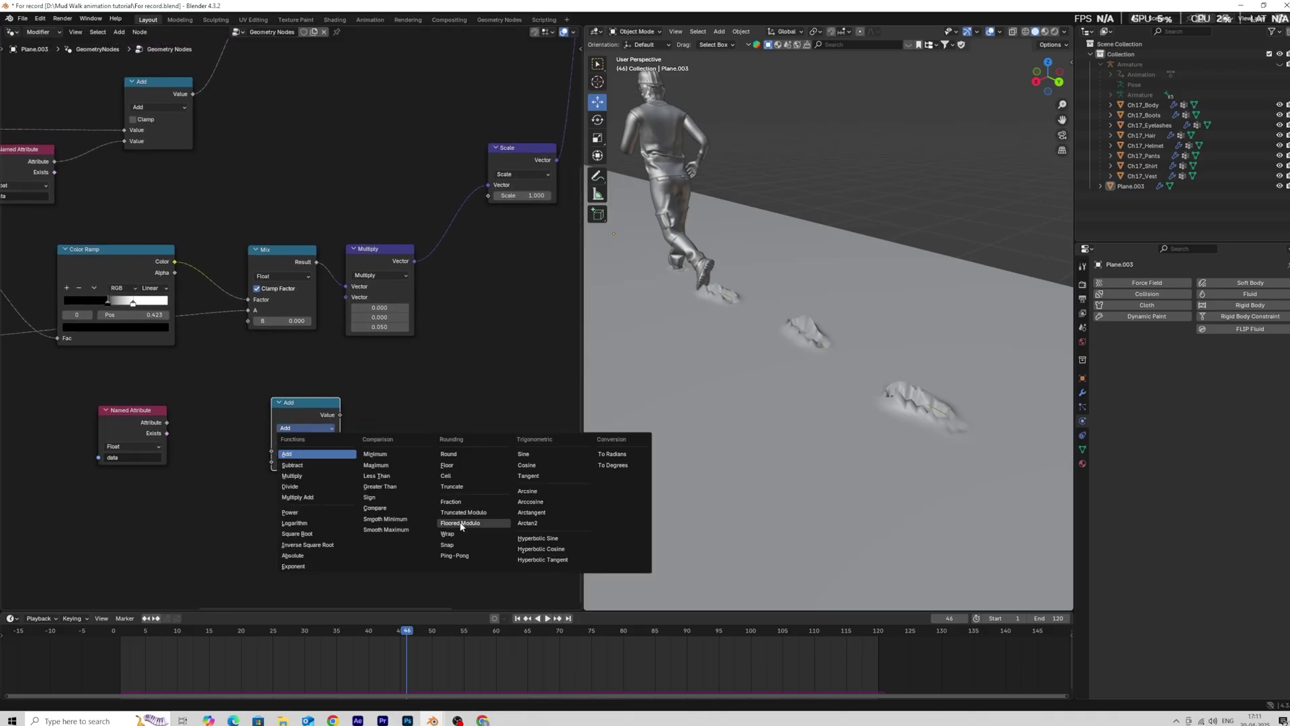
{"action": "left_click", "coordinate": [367, 483]}
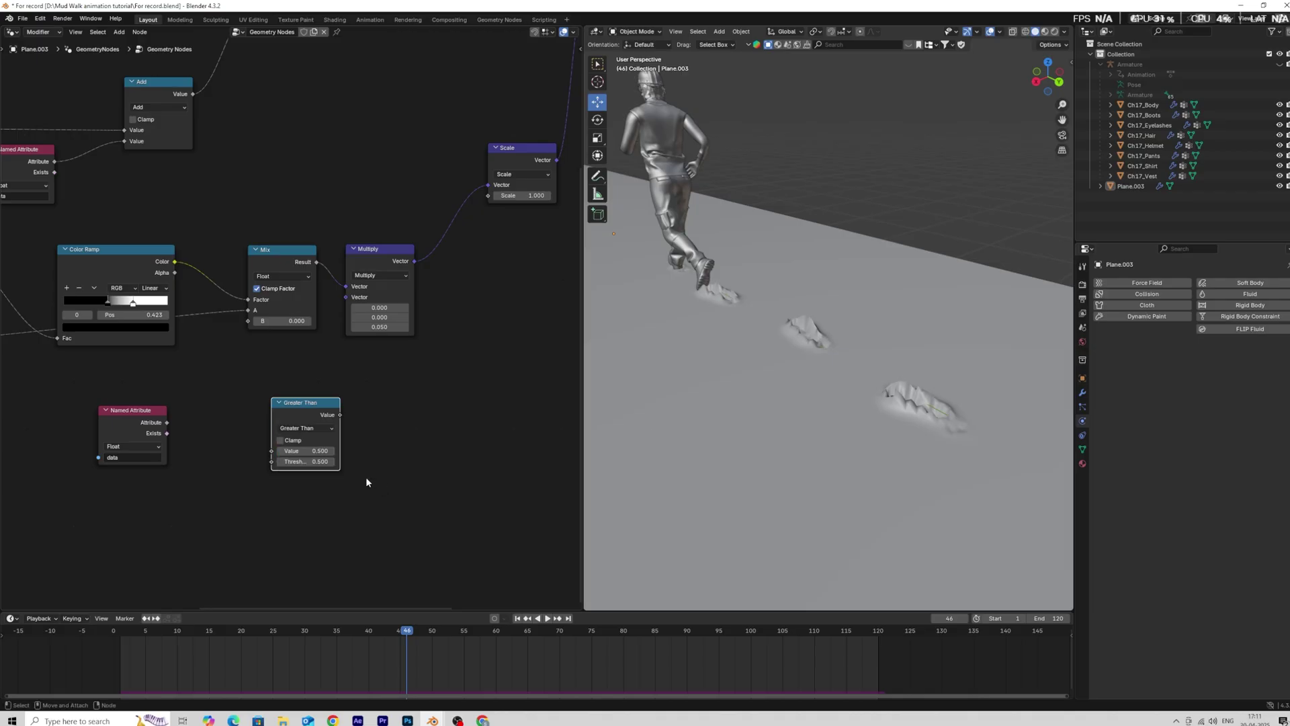
Duplicate the Greater Than node and chain the data Named Attribute through the original into the copy's Value.
{"action": "middle_click_drag", "start_coordinate": [367, 478], "coordinate": [345, 481]}
{"action": "key", "text": "shift+d"}
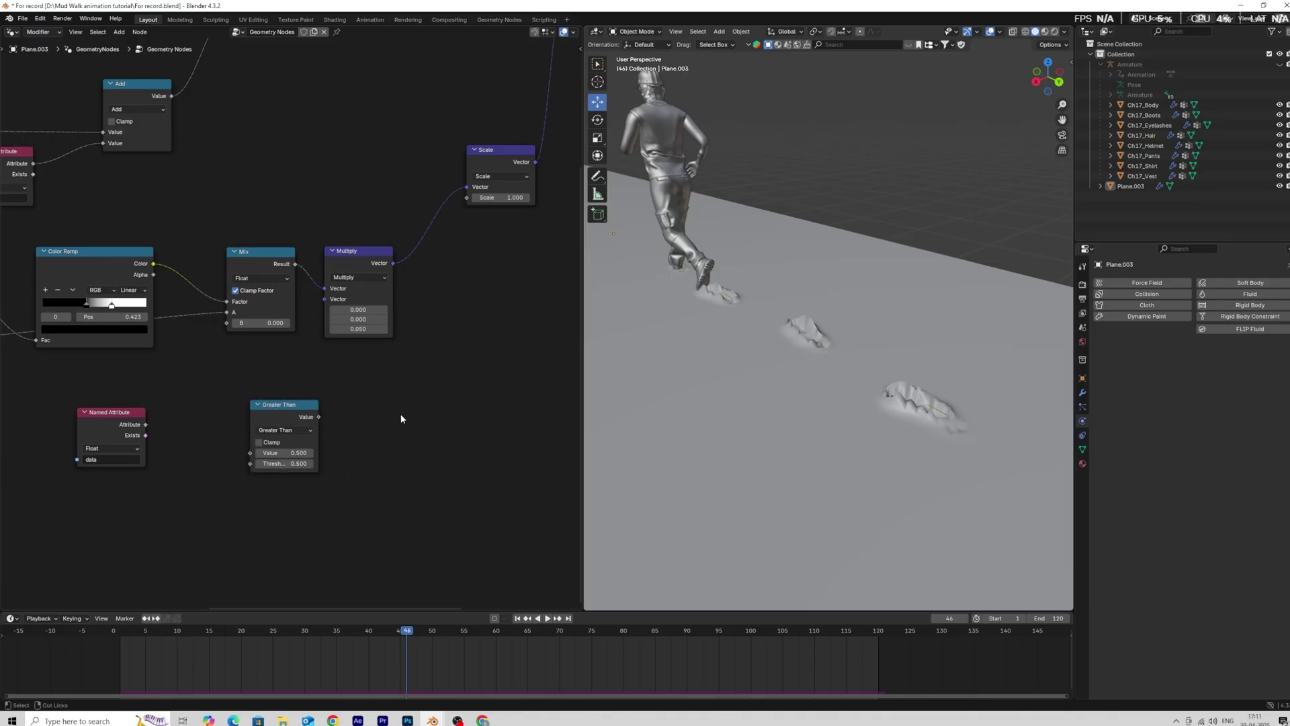
{"action": "left_click", "coordinate": [408, 416]}
{"action": "left_click_drag", "start_coordinate": [319, 417], "coordinate": [374, 451]}
{"action": "left_click_drag", "start_coordinate": [146, 425], "coordinate": [250, 453]}
{"action": "left_click", "coordinate": [296, 408]}
{"action": "left_click", "coordinate": [397, 409], "text": "shift"}
{"action": "left_click_drag", "start_coordinate": [399, 411], "coordinate": [332, 410]}
{"action": "left_click", "coordinate": [331, 410]}
Change the duplicated Math node to Less Than and connect its Value output to the Scale node's Scale input.
{"action": "scroll", "coordinate": [396, 457], "scroll_direction": "down", "scroll_amount": 3}
{"action": "middle_click_drag", "start_coordinate": [398, 458], "coordinate": [292, 452]}
{"action": "scroll", "coordinate": [269, 444], "scroll_direction": "up", "scroll_amount": 2}
{"action": "left_click", "coordinate": [256, 432]}
{"action": "left_click", "coordinate": [311, 474]}
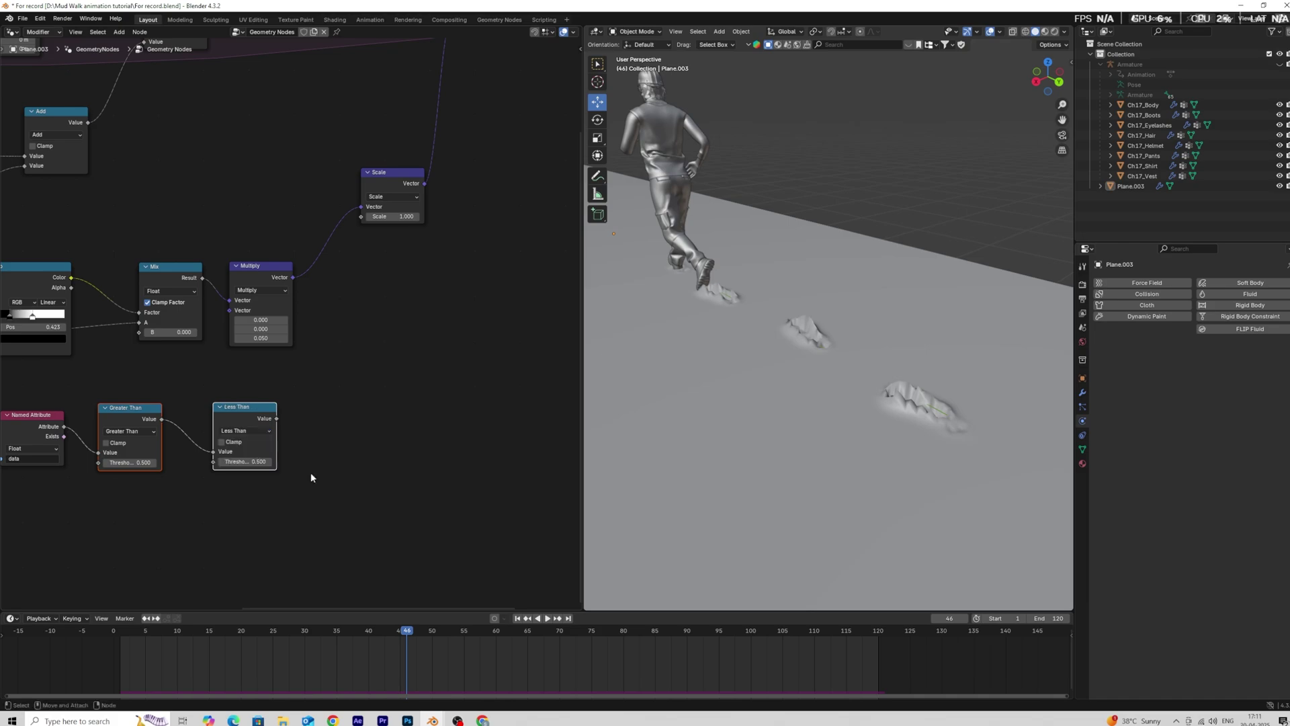
{"action": "left_click_drag", "start_coordinate": [247, 420], "coordinate": [364, 225]}
{"action": "left_click", "coordinate": [391, 355]}
{"action": "middle_click_drag", "start_coordinate": [320, 417], "coordinate": [385, 366]}
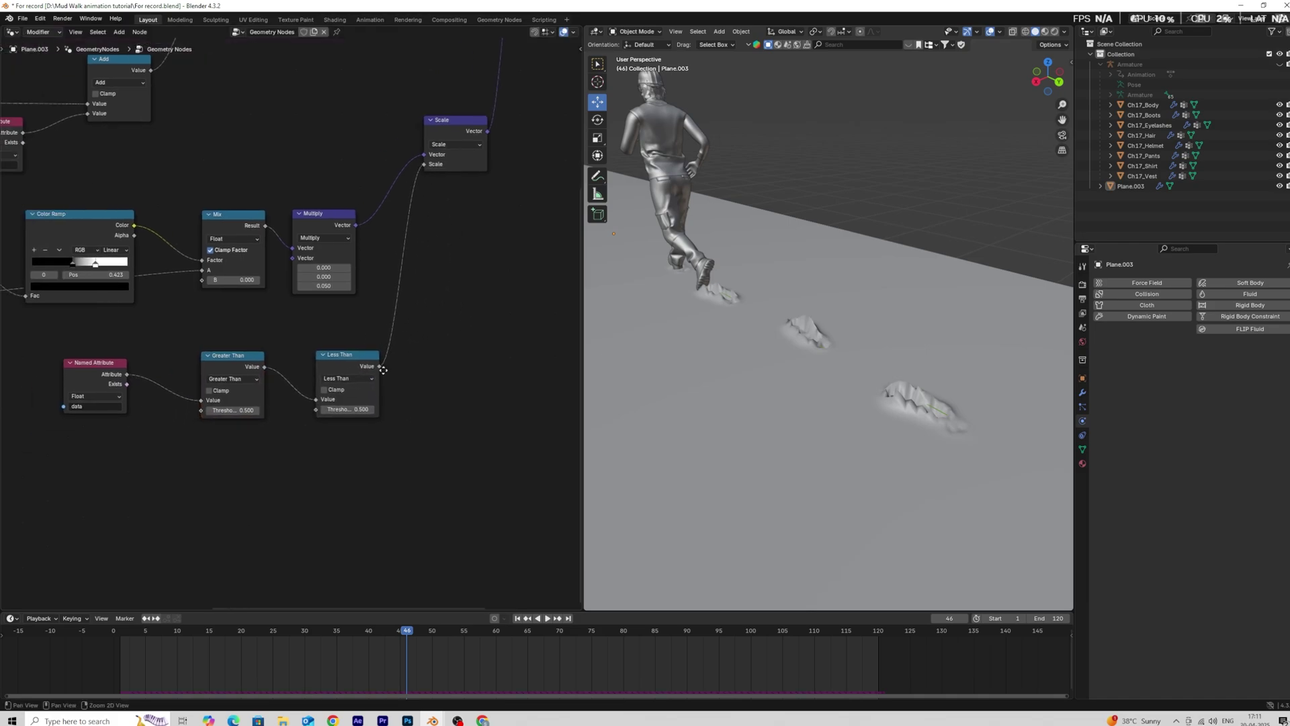
Set the Greater Than threshold to 5 and the Less Than threshold to 0.01.
{"action": "scroll", "coordinate": [309, 339], "scroll_direction": "up", "scroll_amount": 3}
{"action": "left_click", "coordinate": [218, 432]}
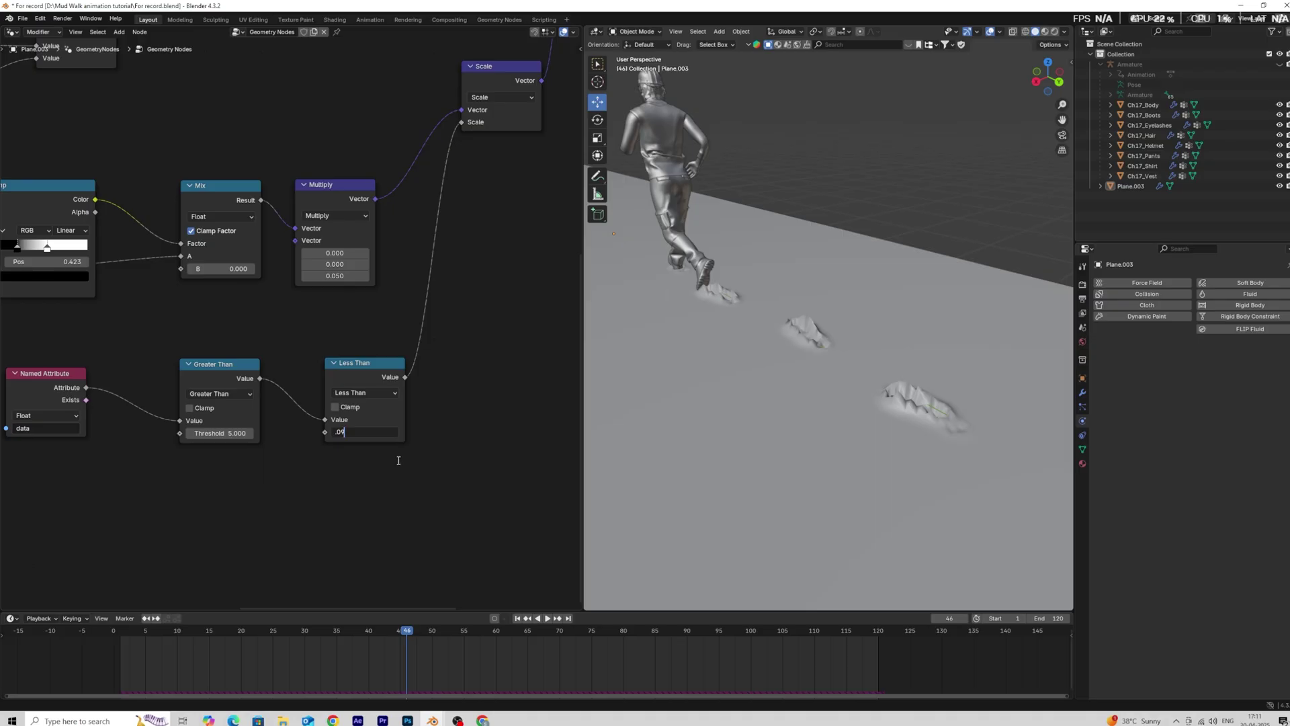
{"action": "key", "text": "Return"}
Return to the first frame, save the file, and replay the animation to check the footprints.
{"action": "right_click_drag", "start_coordinate": [679, 464], "coordinate": [691, 374], "text": "alt"}
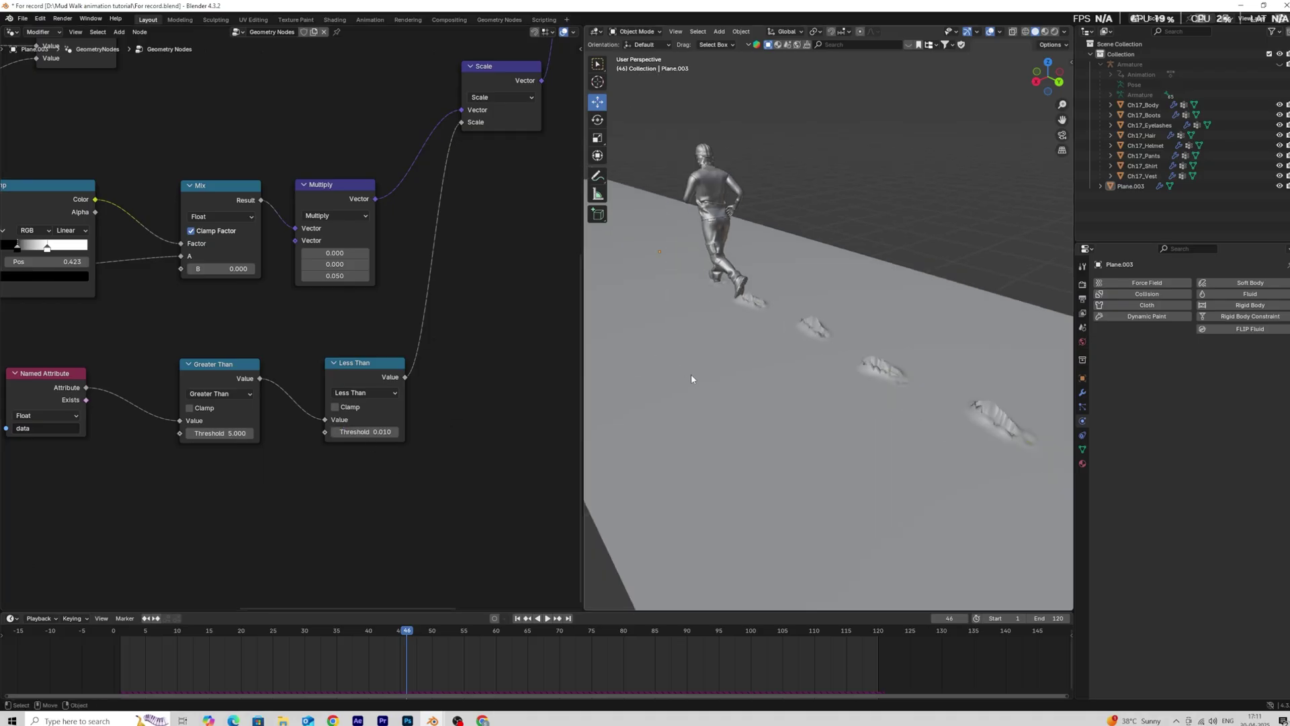
{"action": "left_click_drag", "start_coordinate": [691, 374], "coordinate": [707, 378], "text": "alt"}
{"action": "right_click_drag", "start_coordinate": [702, 384], "coordinate": [657, 482], "text": "alt"}
{"action": "left_click", "coordinate": [517, 618]}
{"action": "key", "text": "ctrl+s"}
{"action": "key", "text": "space"}
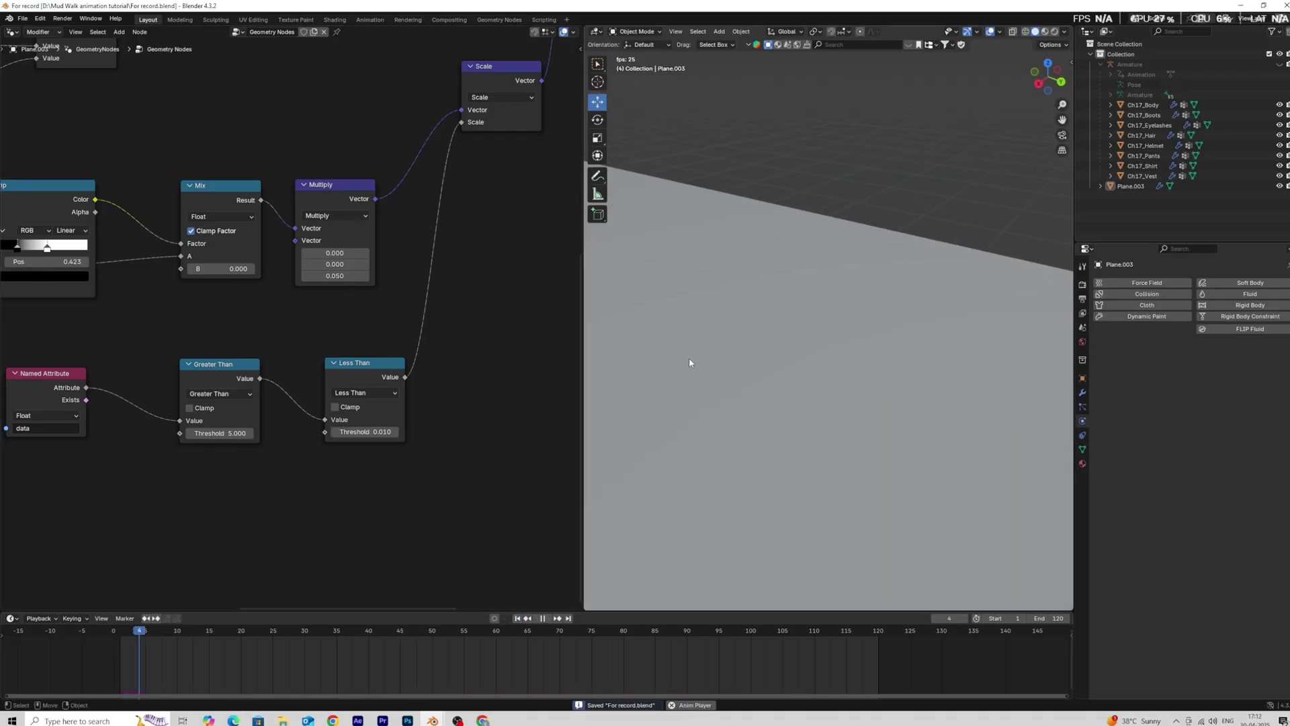
{"action": "scroll", "coordinate": [765, 374], "scroll_direction": "down", "scroll_amount": 5}
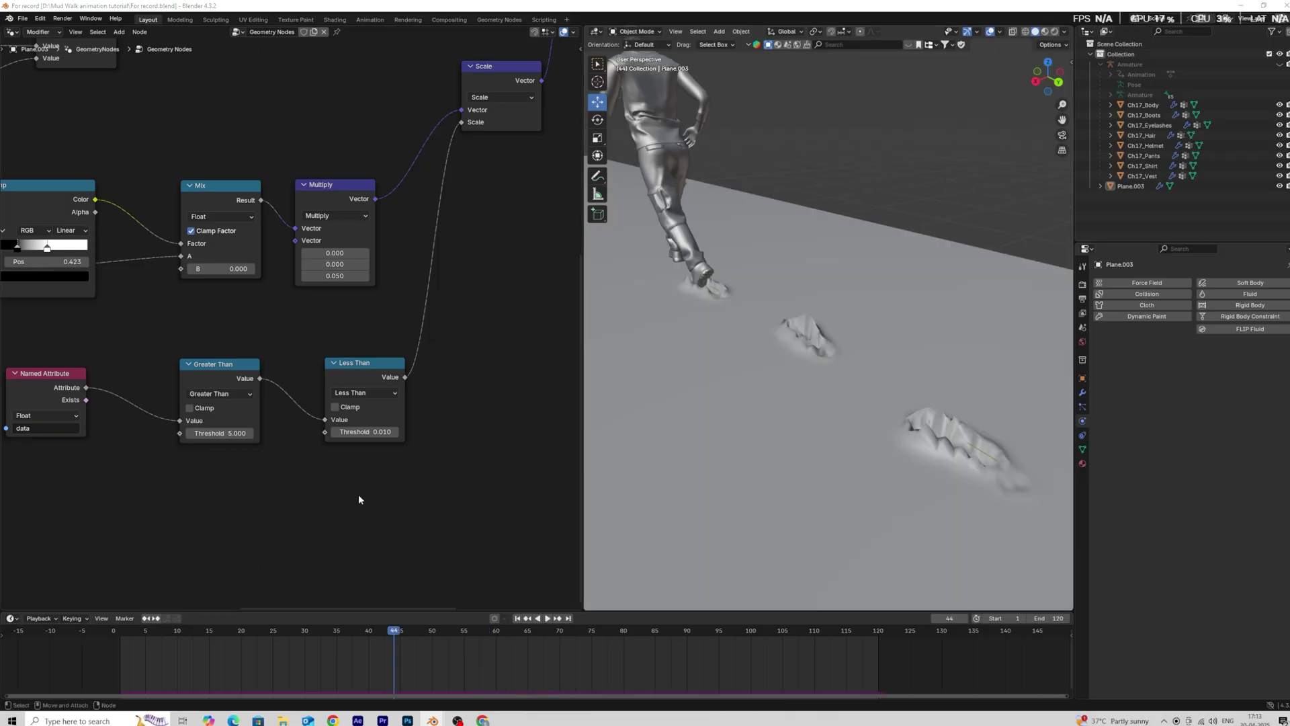
Move Less Than away from Greater Than and insert a Blur Attribute node between them.
{"action": "middle_click_drag", "start_coordinate": [358, 496], "coordinate": [277, 497], "text": "alt"}
{"action": "left_click_drag", "start_coordinate": [289, 375], "coordinate": [369, 369]}
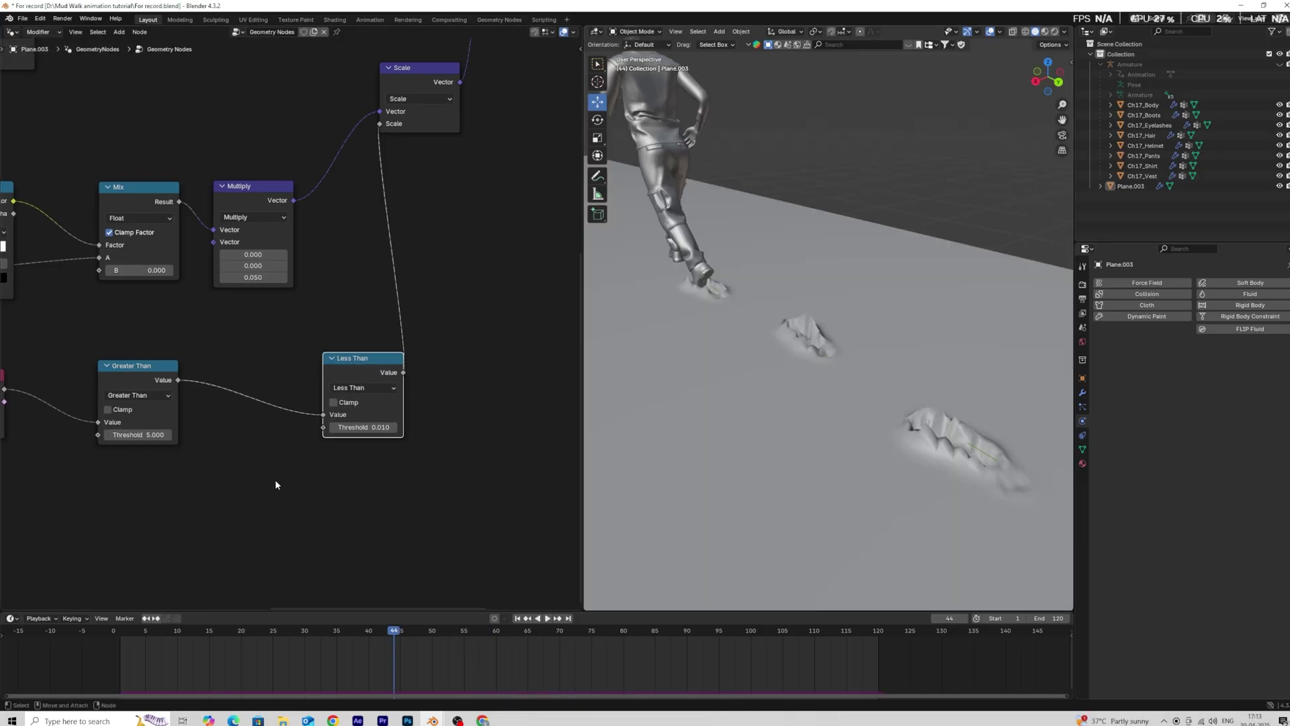
{"action": "left_click", "coordinate": [276, 479]}
{"action": "key", "text": "Tab"}
{"action": "type", "text": "b"}
{"action": "left_click", "coordinate": [332, 480]}
{"action": "left_click", "coordinate": [212, 372]}
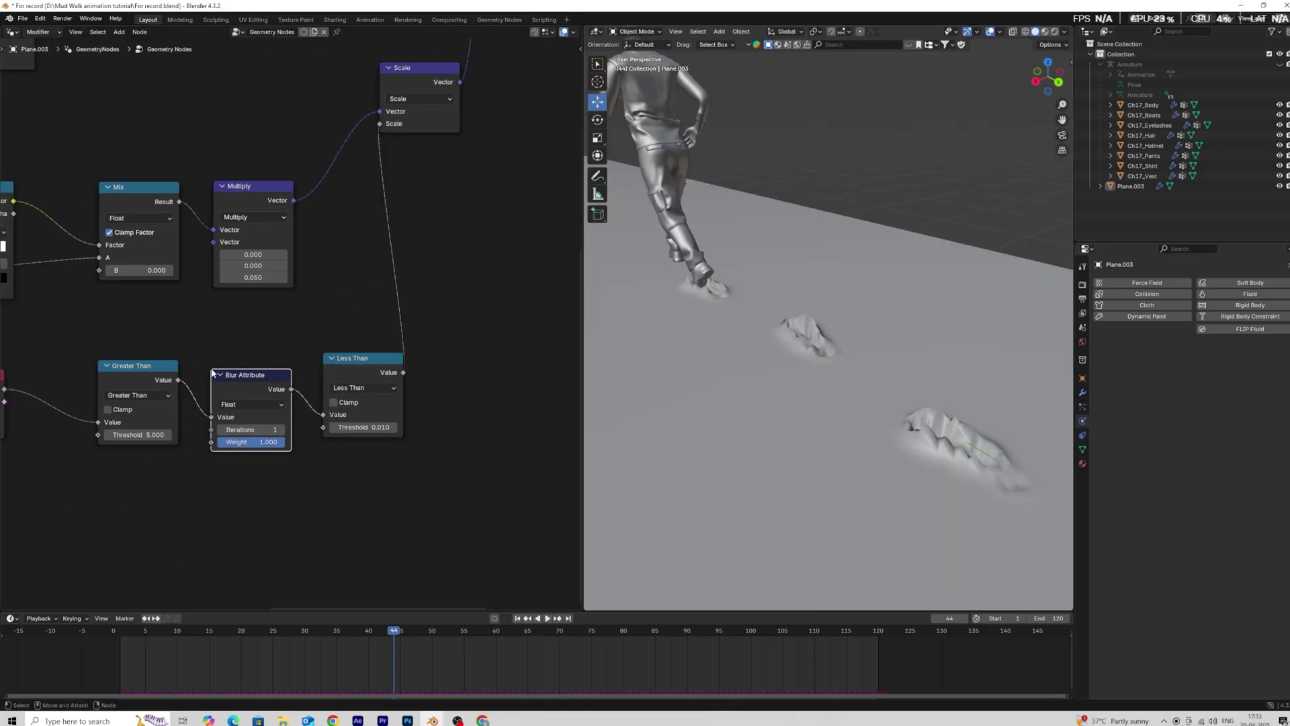
Set the new Blur Attribute's Iterations to 30 and replay the simulation from the start to view the footprints.
{"action": "left_click", "coordinate": [242, 430]}
{"action": "type", "text": "30"}
{"action": "key", "text": "Return"}
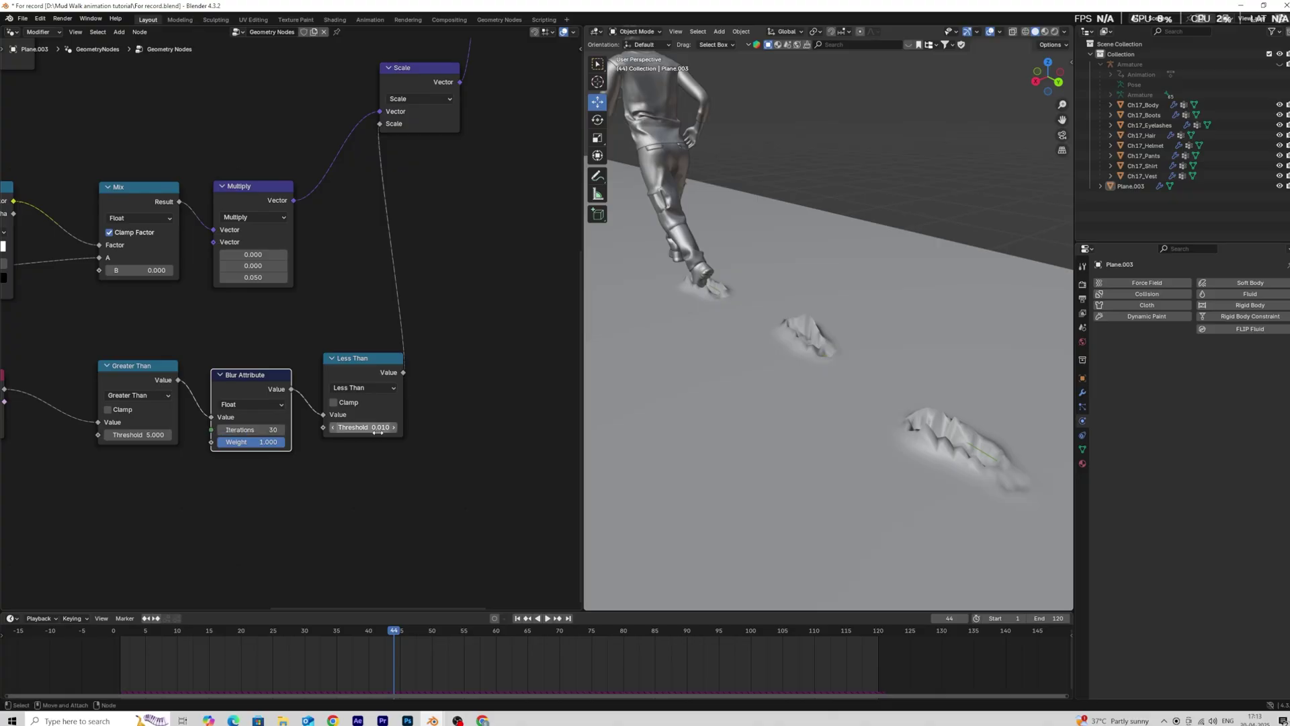
{"action": "key", "text": "shift+Left"}
{"action": "key", "text": "space"}
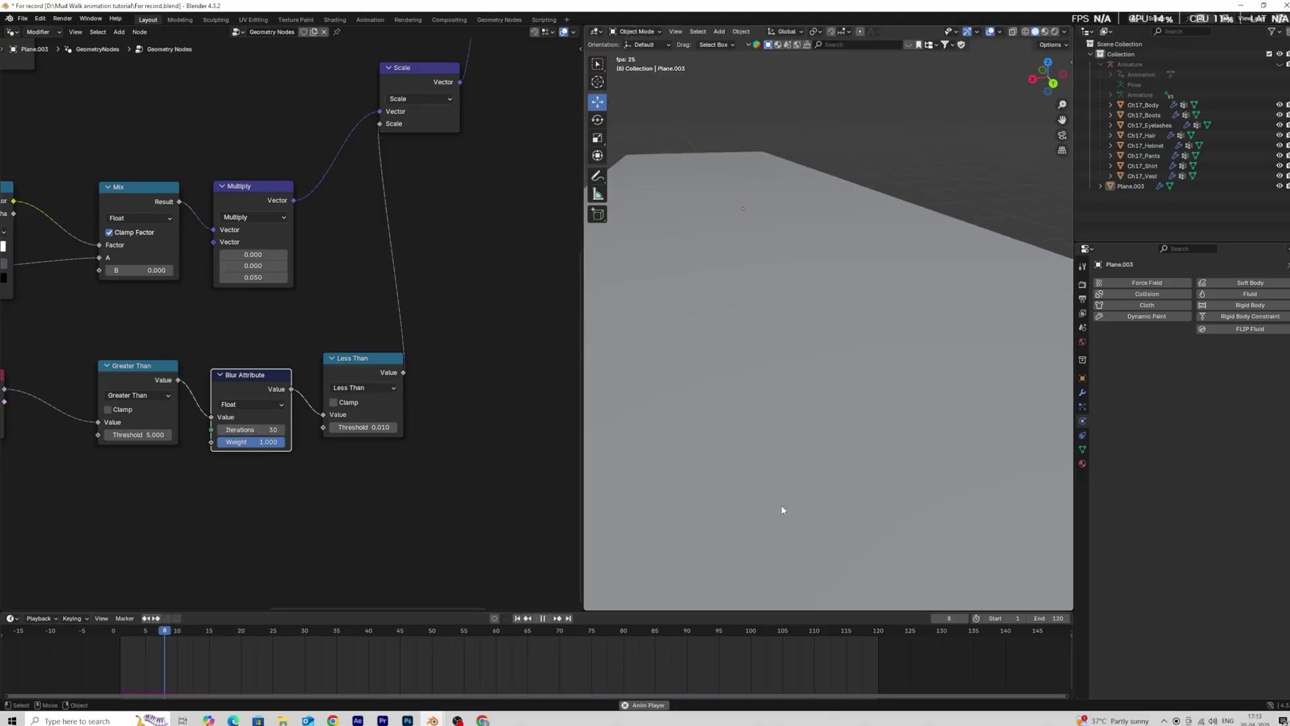
{"action": "middle_click_drag", "start_coordinate": [810, 492], "coordinate": [852, 497]}
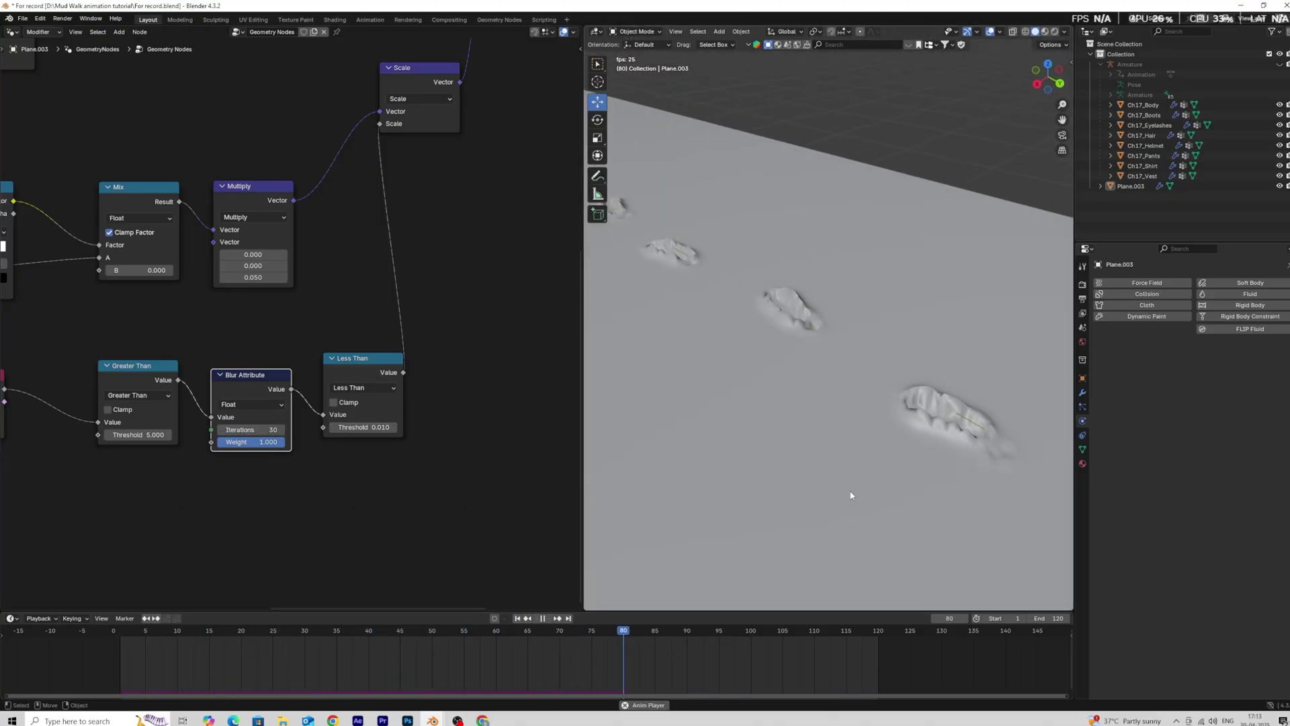
{"action": "key", "text": "space"}
Move the Group Output node well away from the simulation zone's output to free space between them.
{"action": "scroll", "coordinate": [485, 407], "scroll_direction": "down", "scroll_amount": 6}
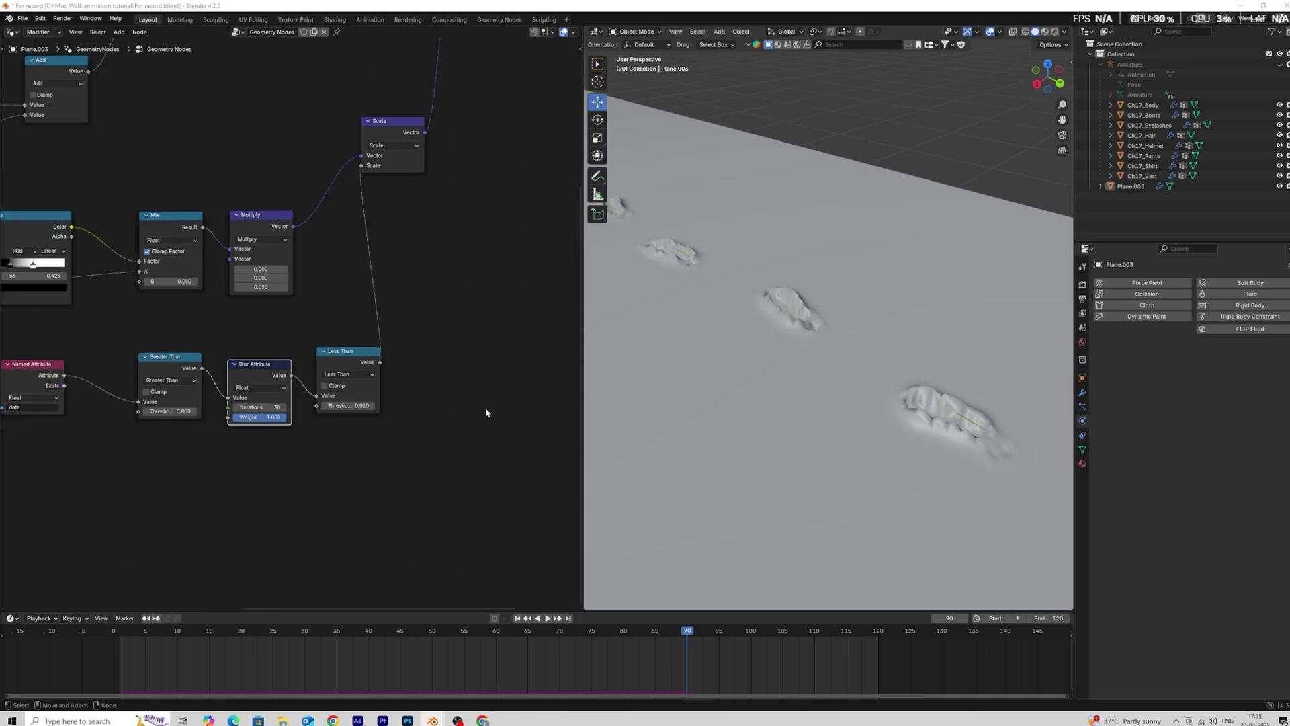
{"action": "middle_click_drag", "start_coordinate": [411, 405], "coordinate": [209, 602]}
{"action": "scroll", "coordinate": [388, 390], "scroll_direction": "down", "scroll_amount": 3}
{"action": "middle_click_drag", "start_coordinate": [370, 349], "coordinate": [312, 402]}
{"action": "scroll", "coordinate": [311, 402], "scroll_direction": "up", "scroll_amount": 4}
{"action": "scroll", "coordinate": [312, 402], "scroll_direction": "up", "scroll_amount": 3}
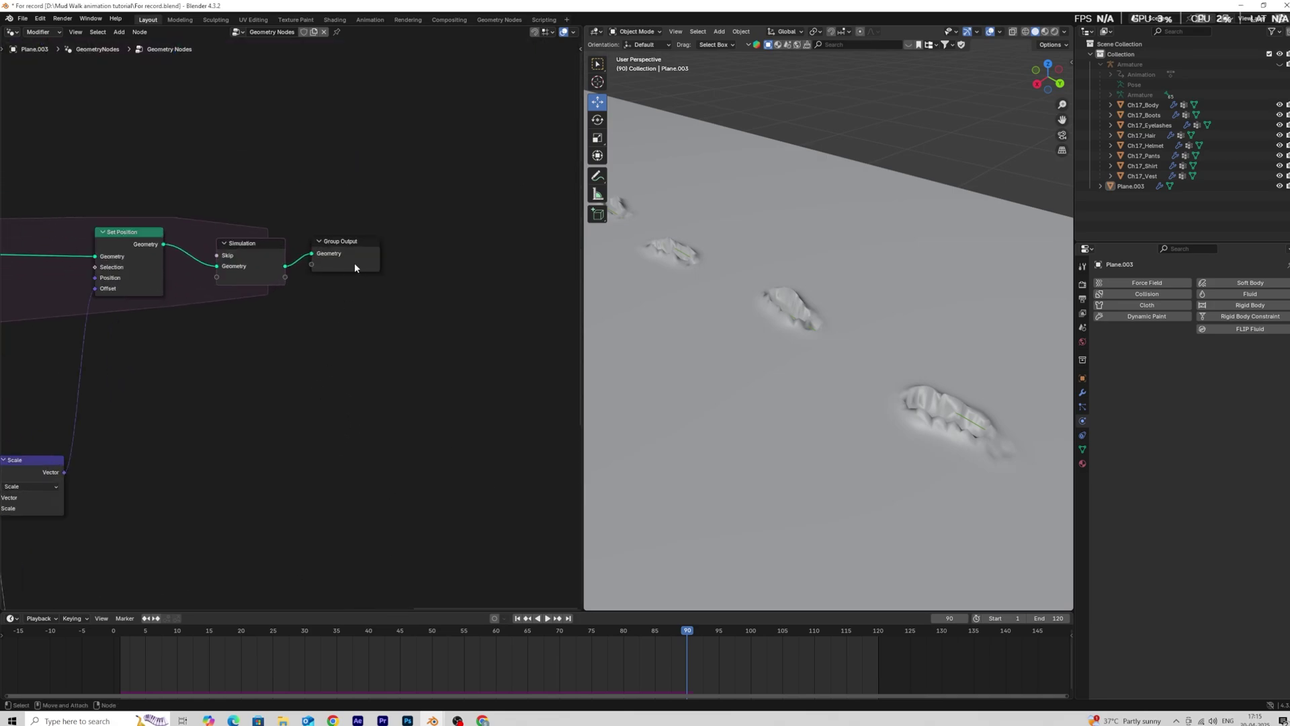
{"action": "left_click", "coordinate": [353, 263]}
{"action": "left_click", "coordinate": [267, 272], "text": "shift"}
{"action": "middle_click_drag", "start_coordinate": [345, 269], "coordinate": [278, 293]}
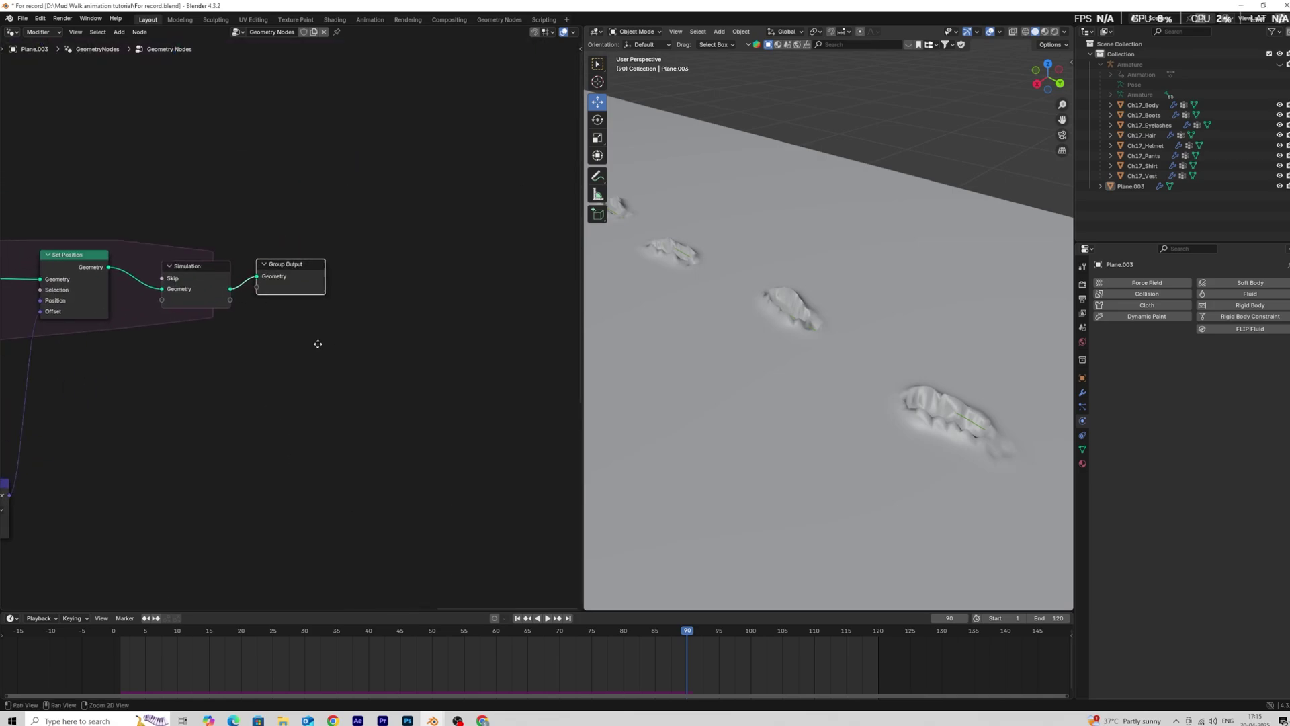
{"action": "left_click_drag", "start_coordinate": [286, 281], "coordinate": [511, 290]}
{"action": "scroll", "coordinate": [405, 353], "scroll_direction": "down", "scroll_amount": 4, "text": "ctrl"}
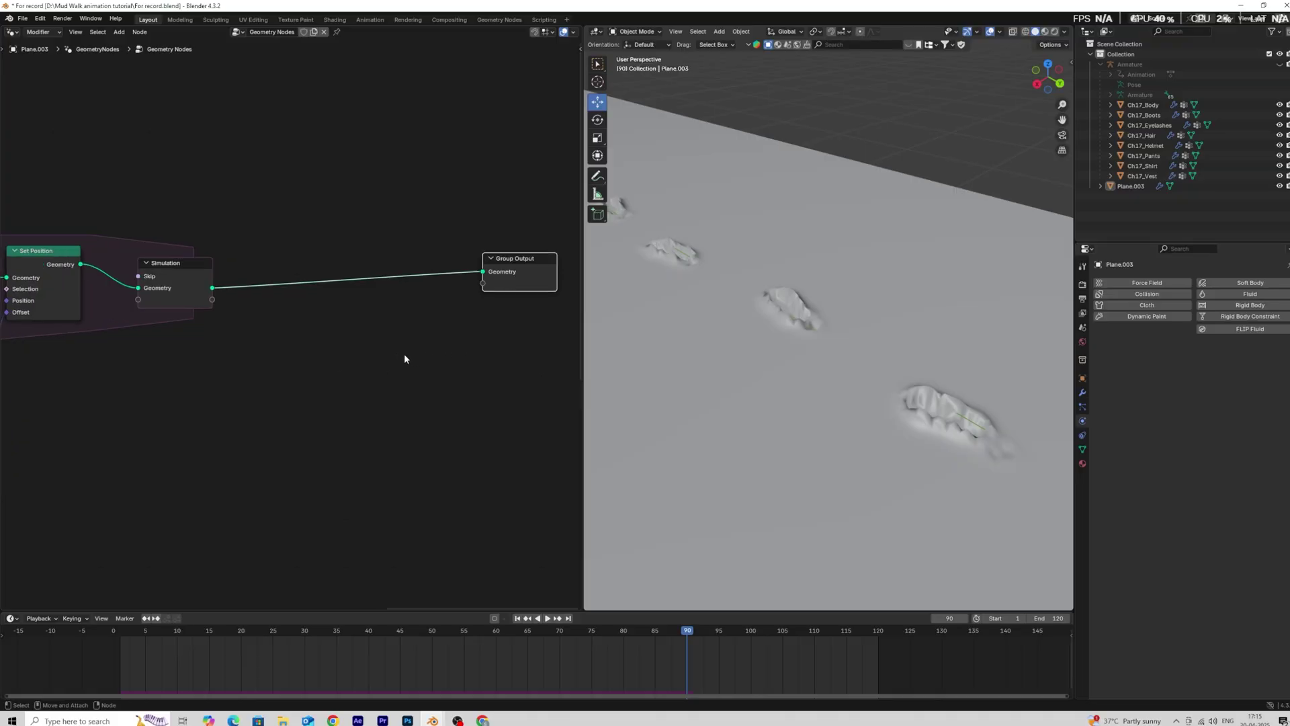
Insert a Set Position node between the simulation zone's output and Group Output, leaving room before it.
{"action": "key", "text": "g"}
{"action": "left_click", "coordinate": [500, 292]}
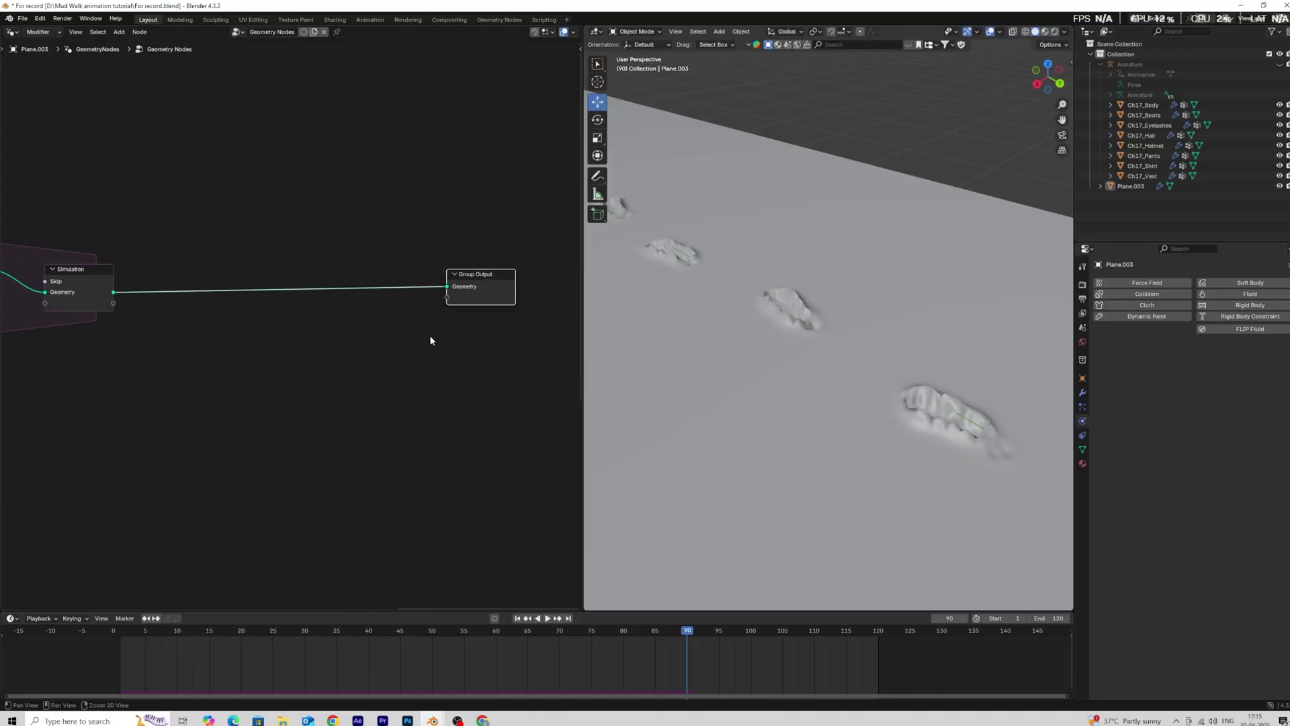
{"action": "middle_click_drag", "start_coordinate": [334, 336], "coordinate": [384, 345]}
{"action": "left_click", "coordinate": [385, 346]}
{"action": "key", "text": "shift+a"}
{"action": "type", "text": "set"}
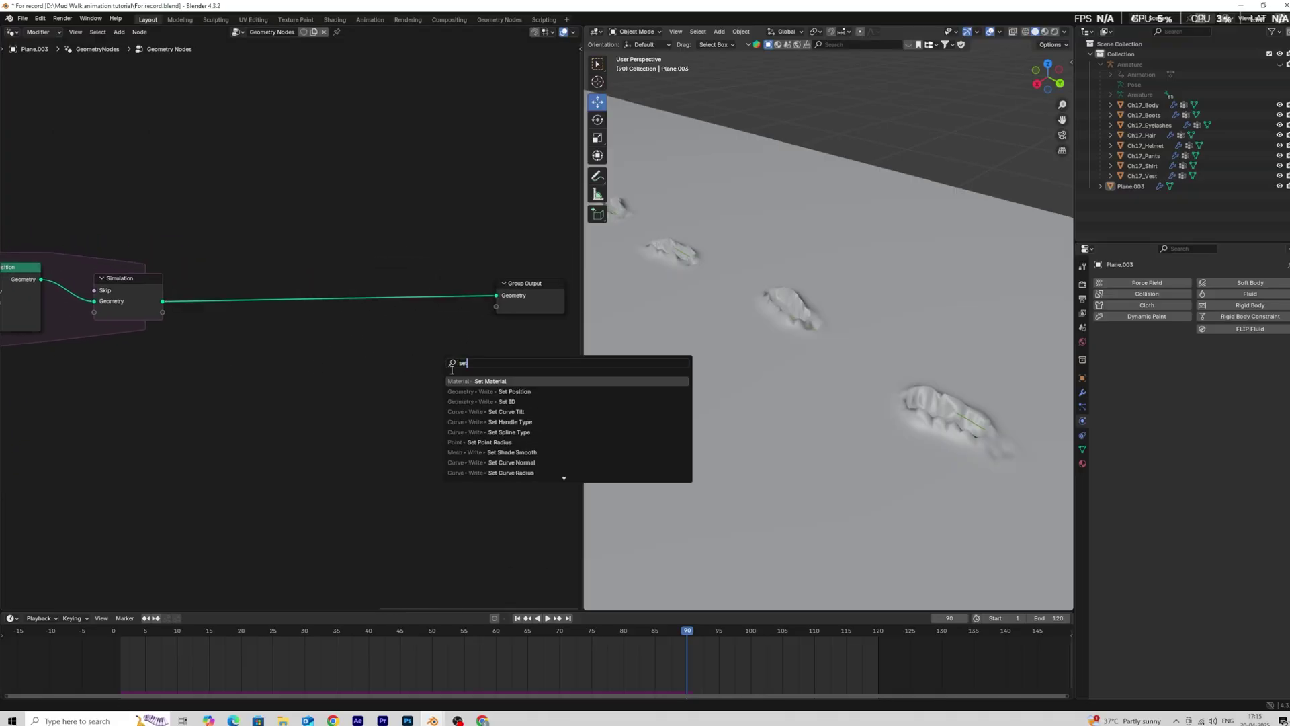
{"action": "left_click", "coordinate": [513, 391]}
{"action": "left_click", "coordinate": [394, 267]}
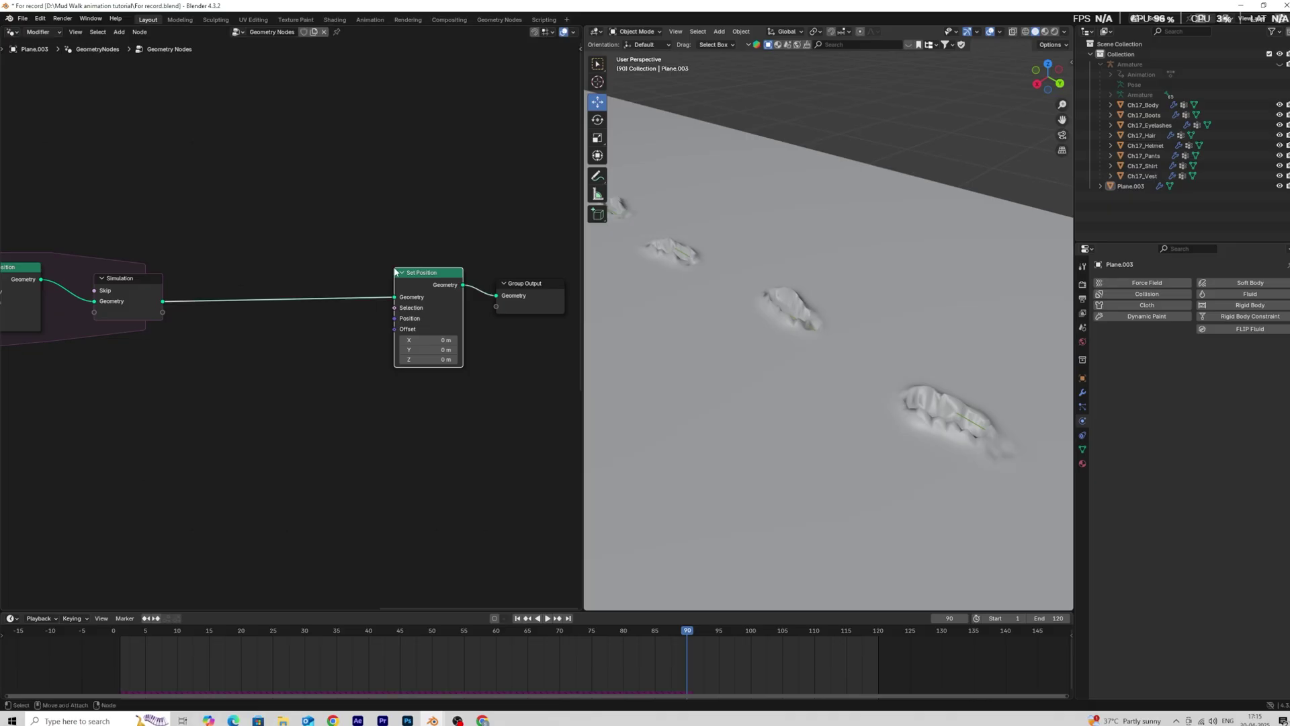
{"action": "scroll", "coordinate": [382, 393], "scroll_direction": "up", "scroll_amount": 2}
{"action": "scroll", "coordinate": [334, 381], "scroll_direction": "down", "scroll_amount": 1}
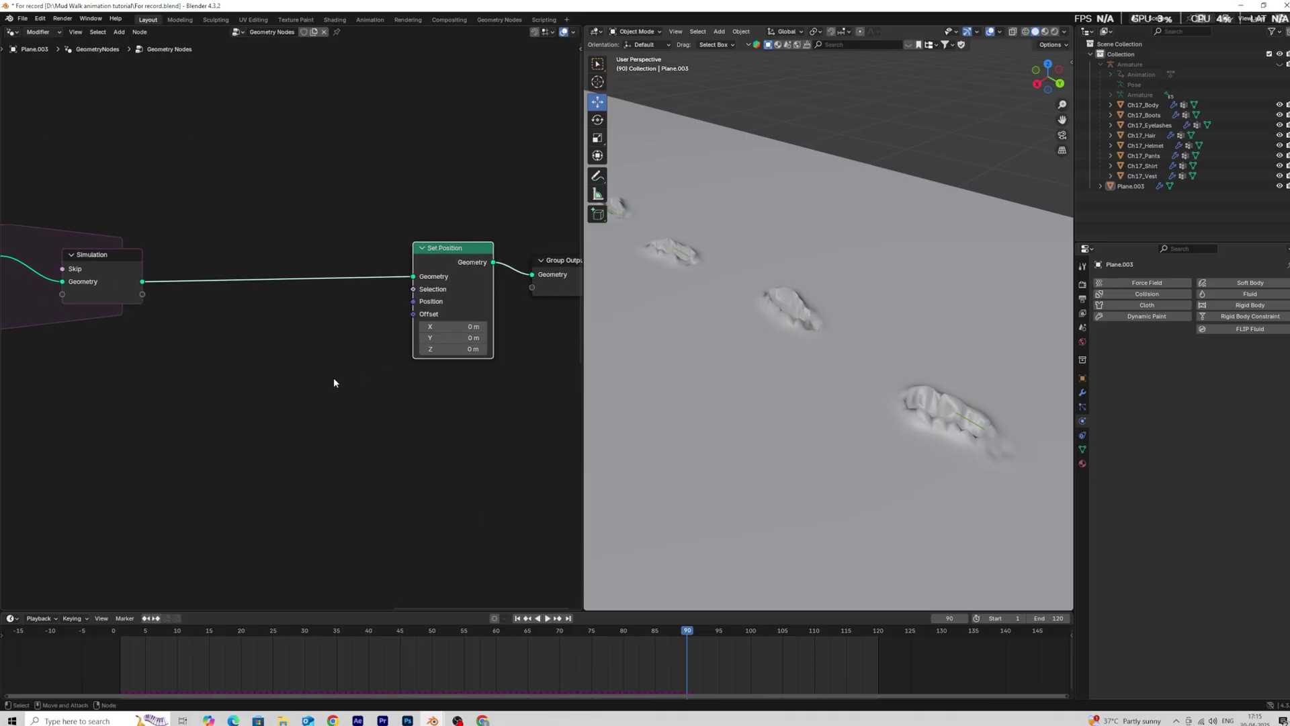
Add a Blur Attribute node and connect its Value output to the new Set Position's Position input.
{"action": "key", "text": "shift+a"}
{"action": "type", "text": "b"}
{"action": "left_click", "coordinate": [392, 399]}
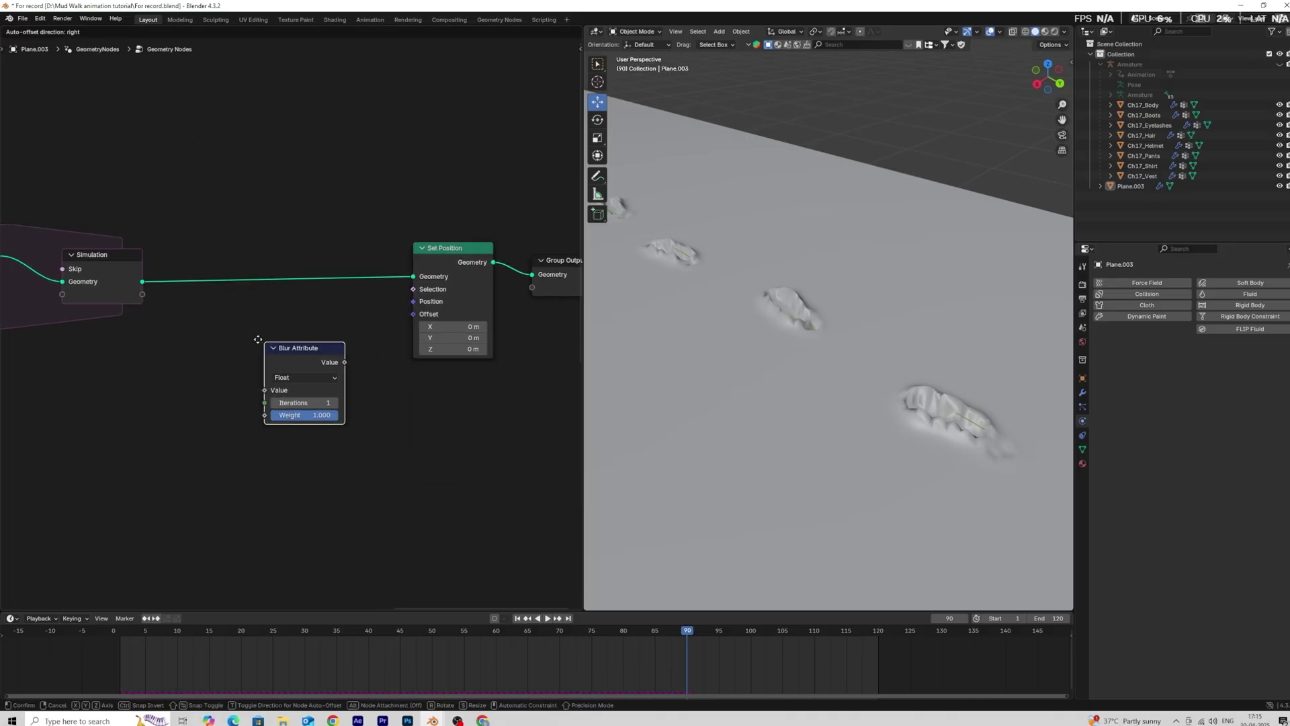
{"action": "left_click", "coordinate": [247, 337]}
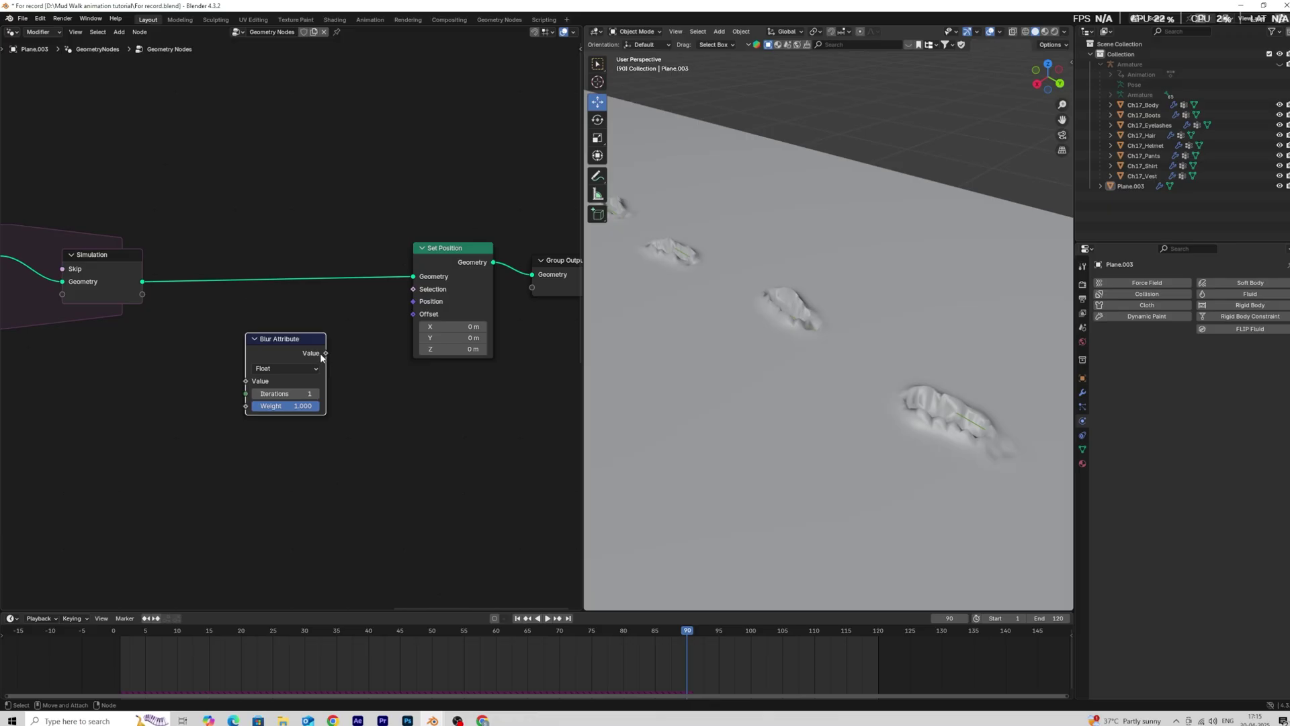
{"action": "left_click_drag", "start_coordinate": [387, 313], "coordinate": [413, 301]}
{"action": "middle_click_drag", "start_coordinate": [314, 414], "coordinate": [365, 415]}
{"action": "scroll", "coordinate": [356, 403], "scroll_direction": "down", "scroll_amount": 1}
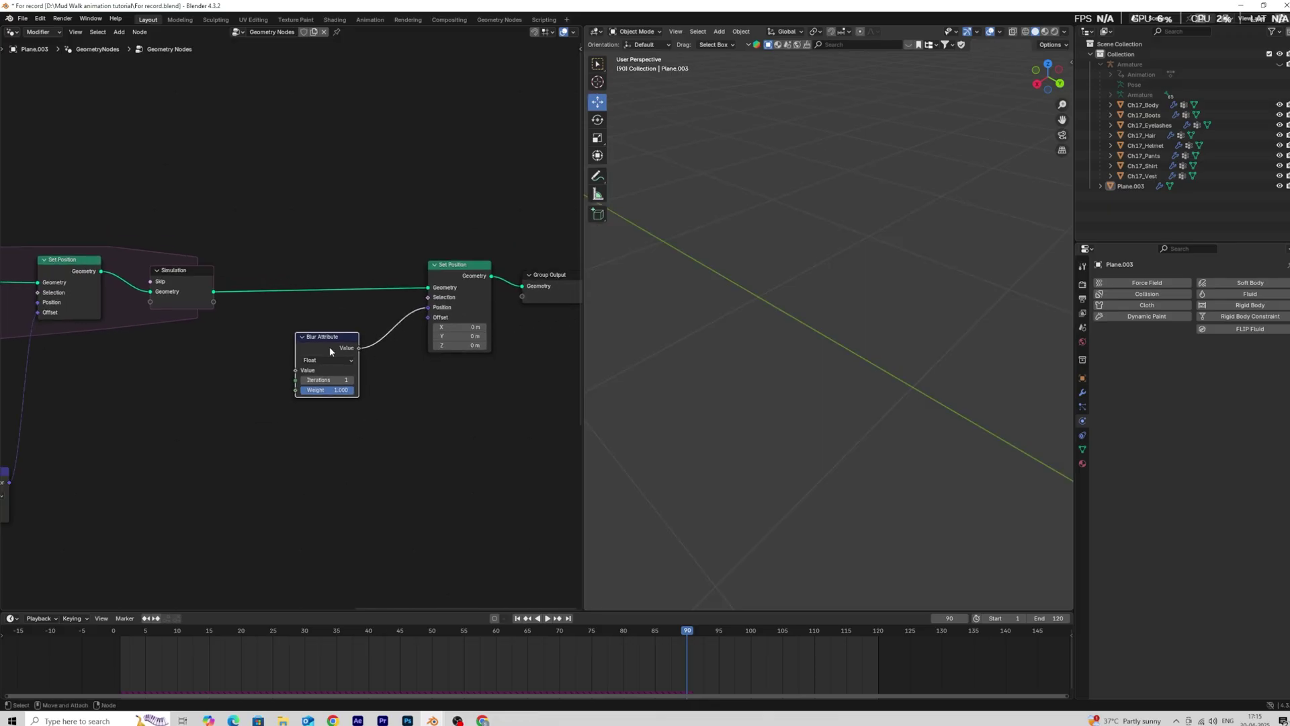
Add a Position node and connect it to the new Blur Attribute's Value input.
{"action": "key", "text": "shift+a"}
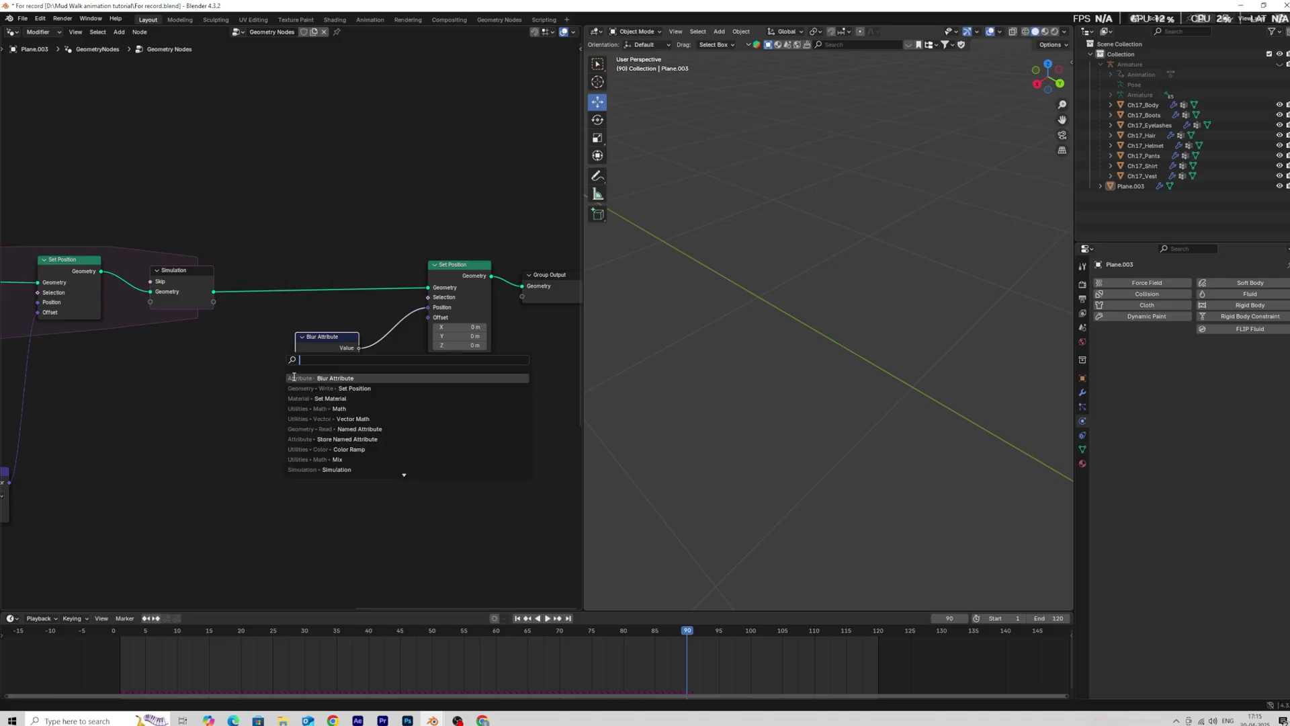
{"action": "type", "text": "position"}
{"action": "key", "text": "Return"}
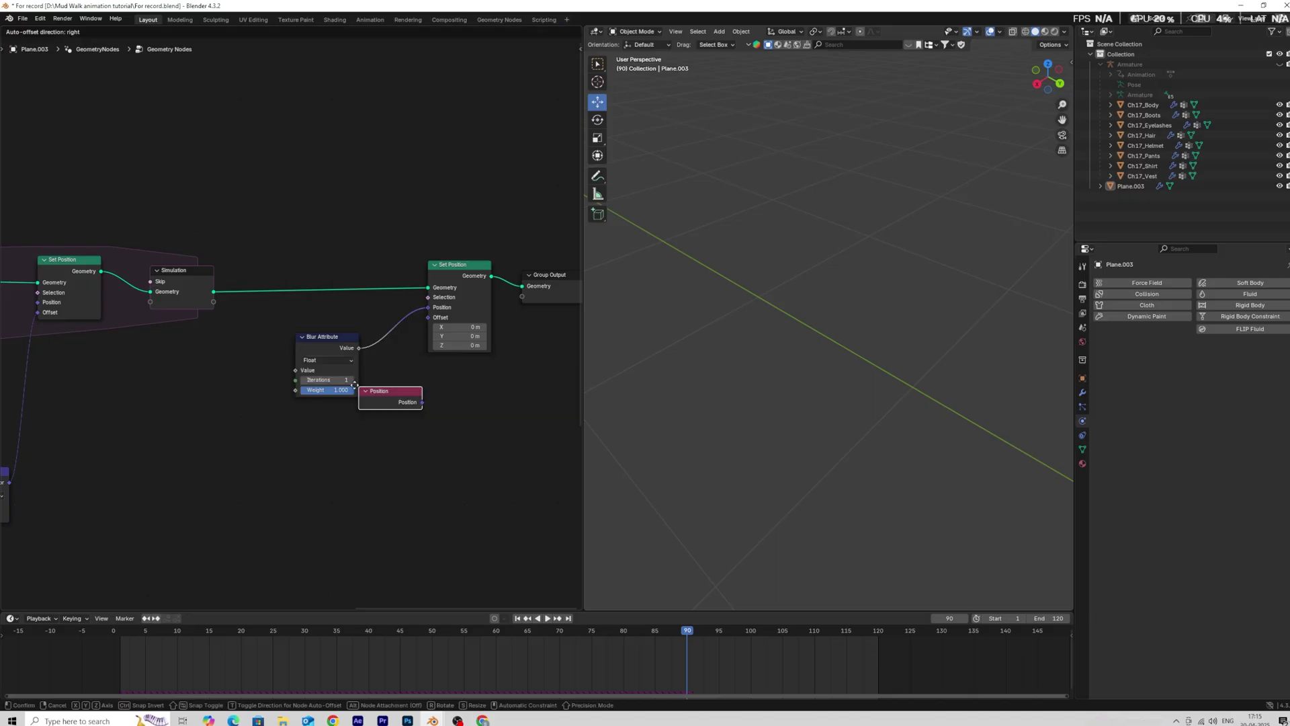
{"action": "left_click", "coordinate": [197, 372]}
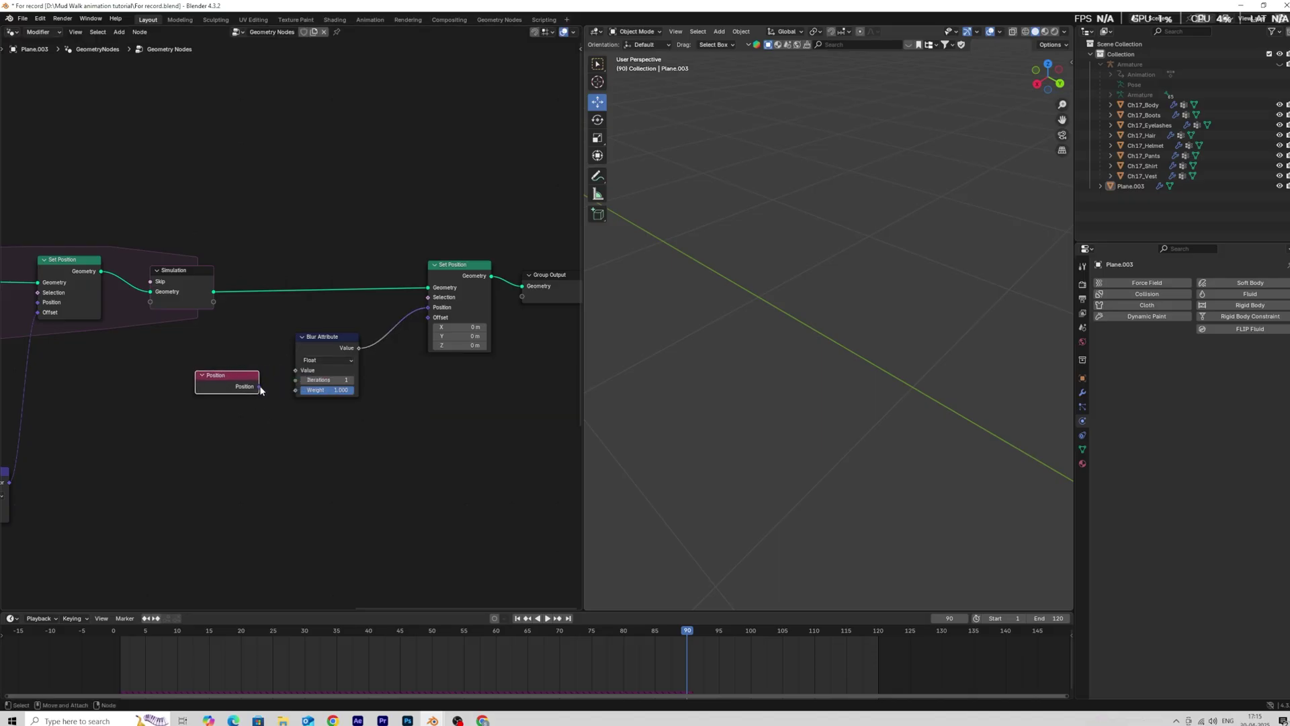
{"action": "left_click_drag", "start_coordinate": [259, 387], "coordinate": [296, 370]}
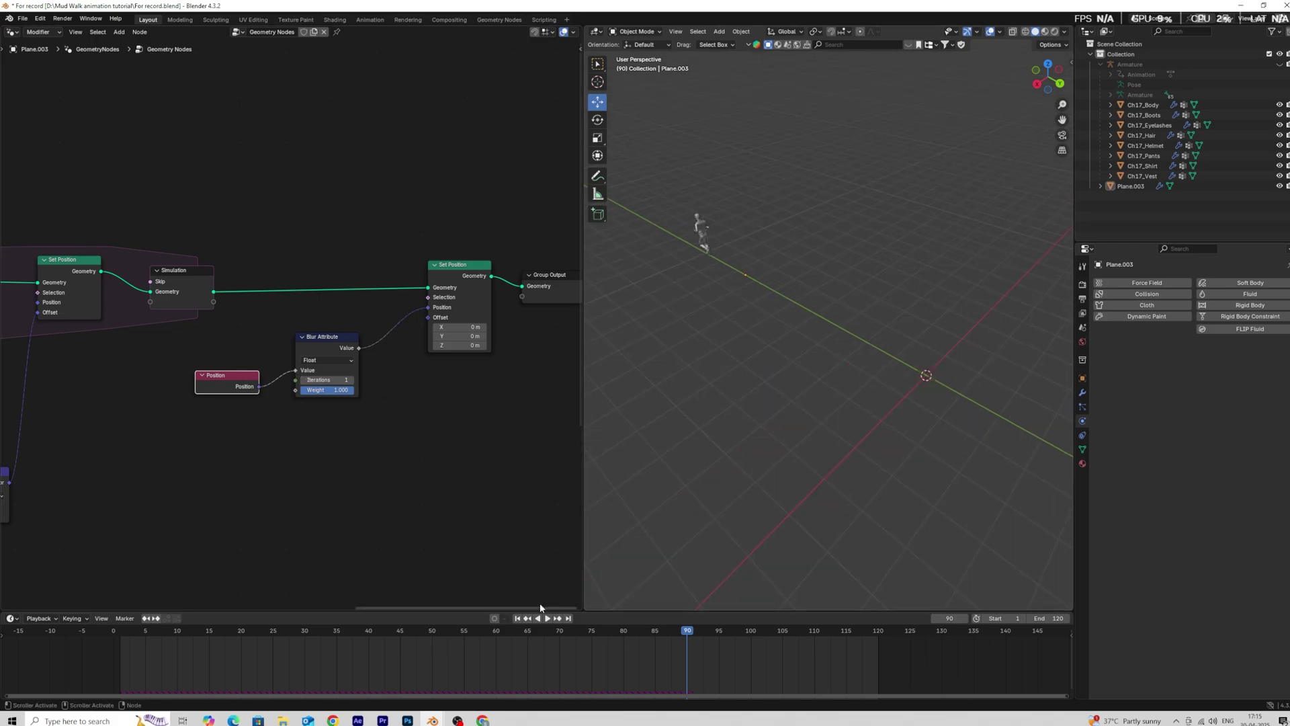
Replay the animation from the first frame to check the result of the position blur.
{"action": "left_click", "coordinate": [518, 619]}
{"action": "key", "text": "space"}
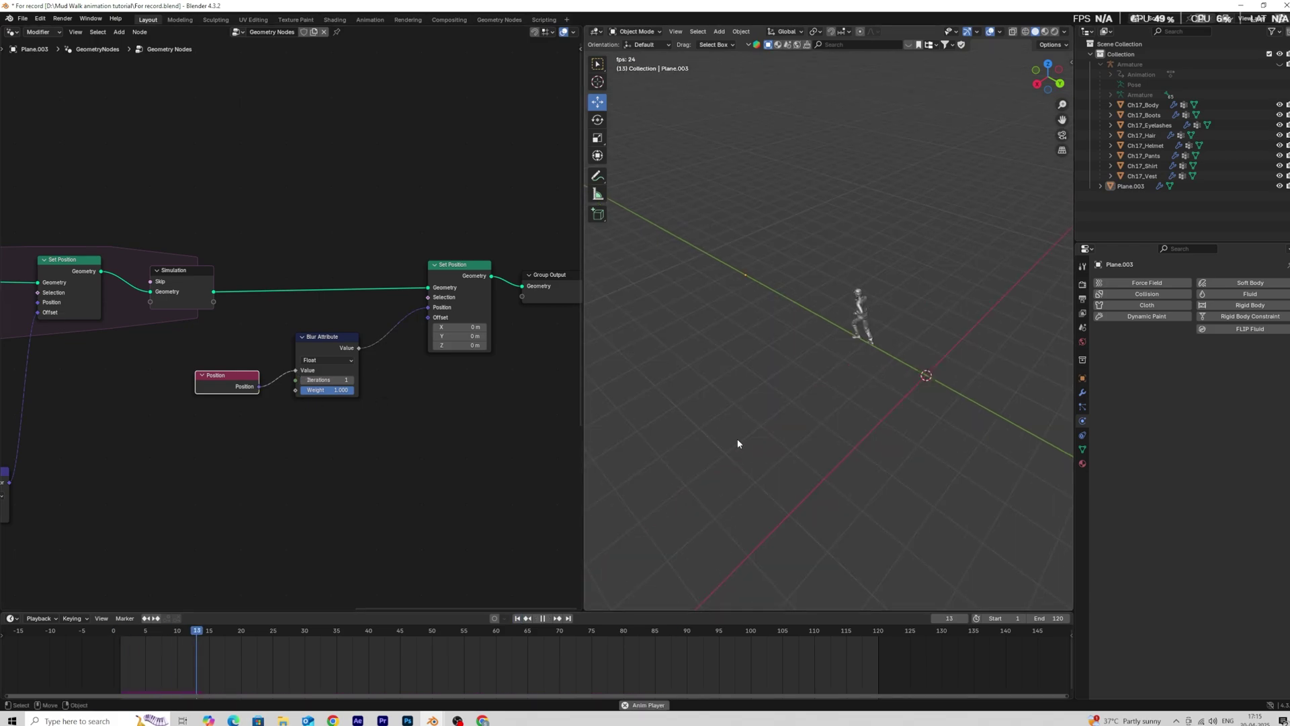
{"action": "key", "text": "space"}
Set the position Blur Attribute's Iterations to 3 and its data type to Vector.
{"action": "scroll", "coordinate": [338, 377], "scroll_direction": "up", "scroll_amount": 4}
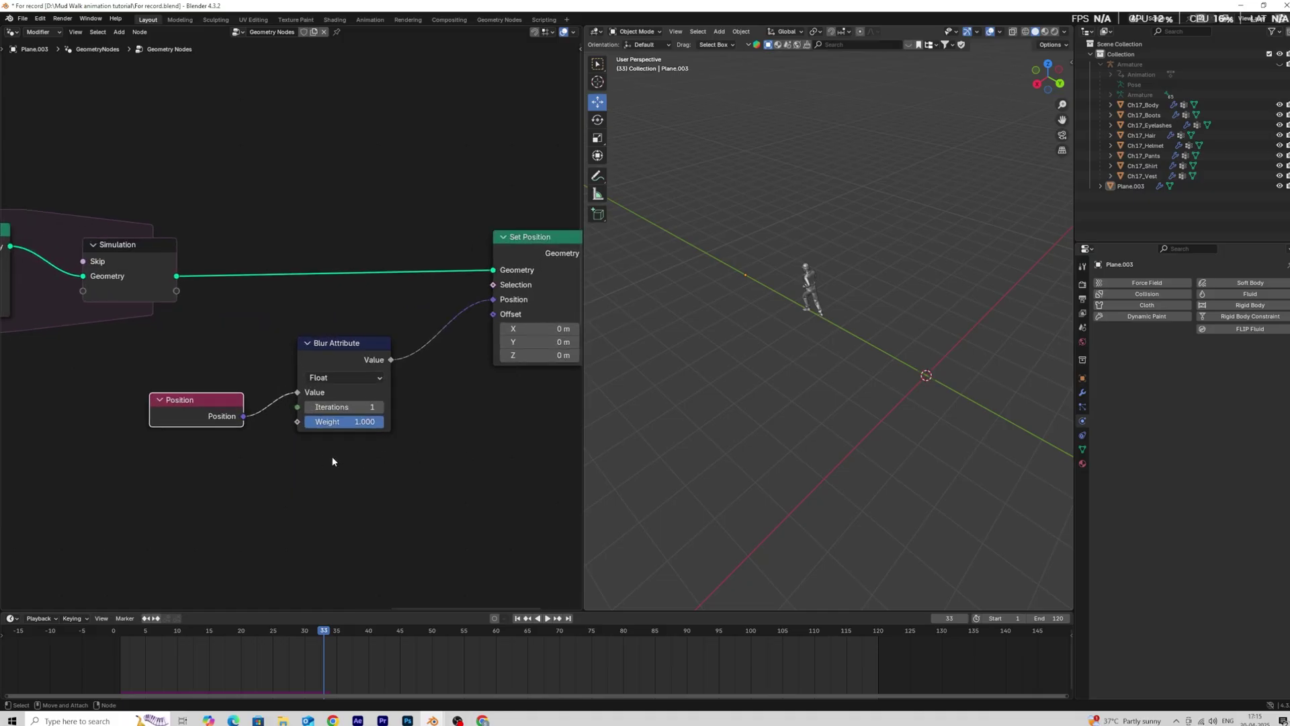
{"action": "left_click", "coordinate": [359, 431]}
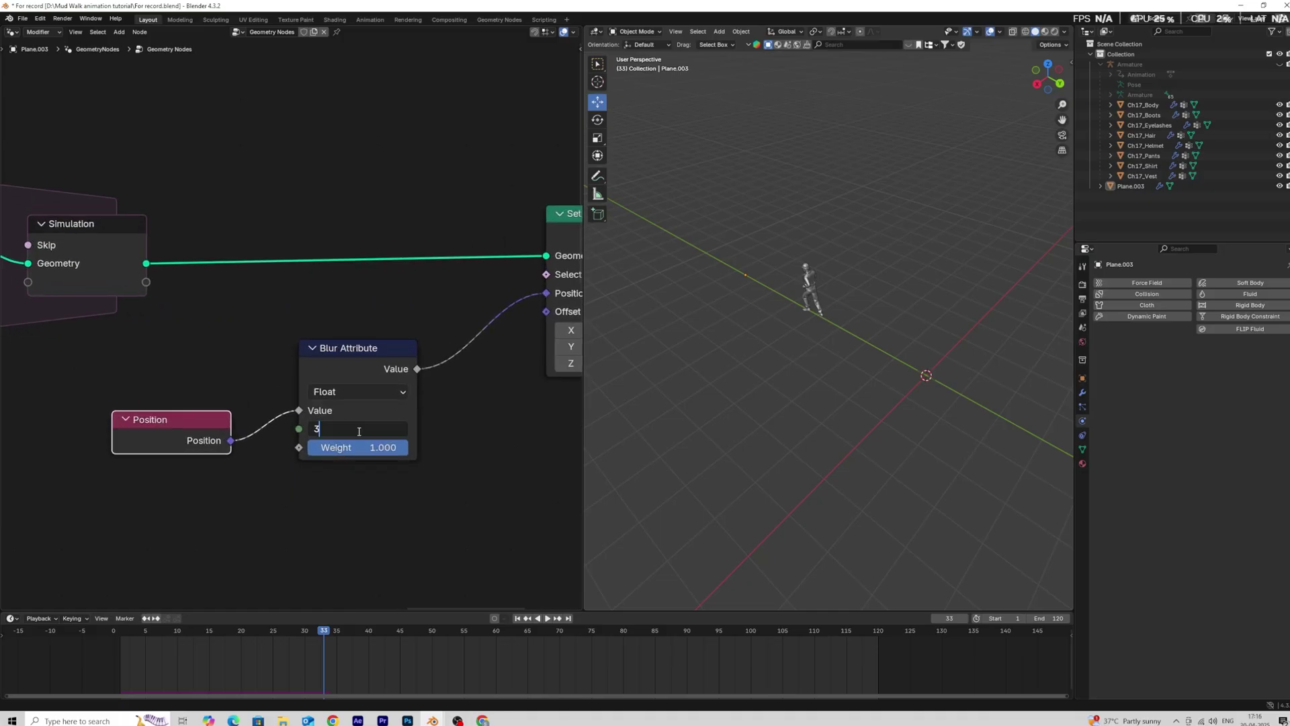
{"action": "key", "text": "Return"}
{"action": "left_click", "coordinate": [358, 392]}
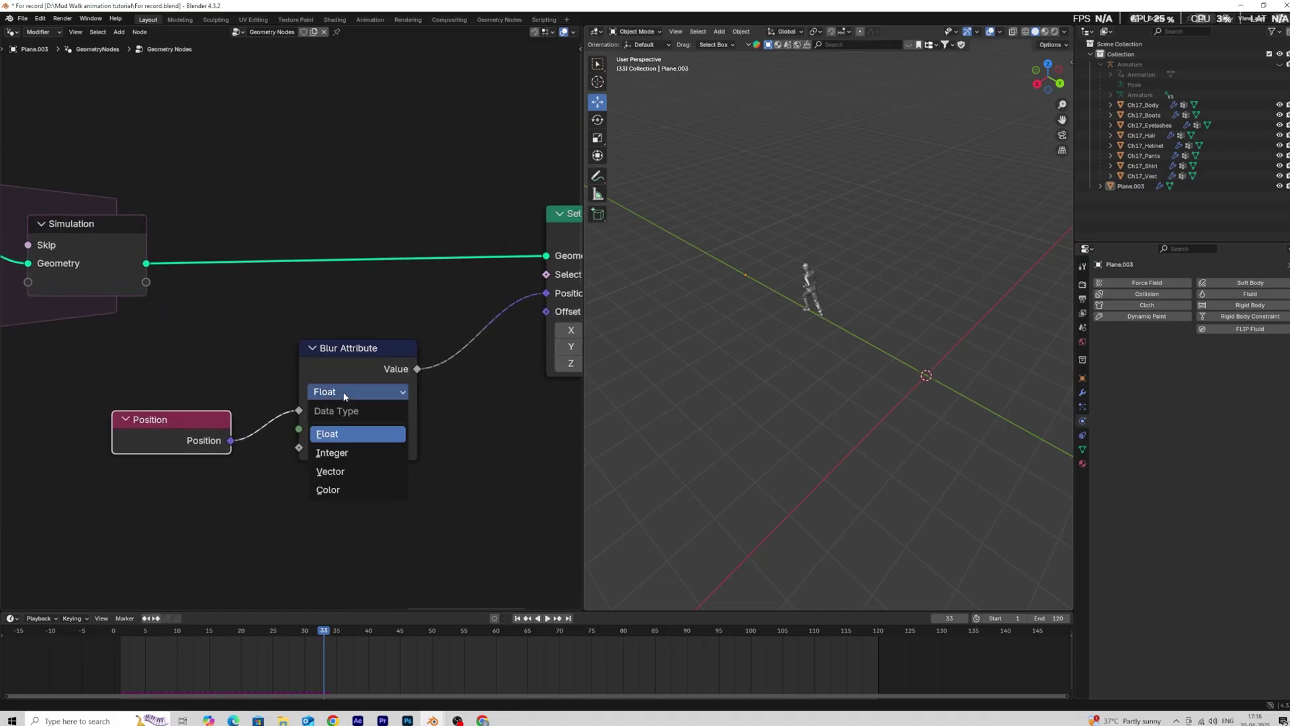
{"action": "left_click", "coordinate": [343, 476]}
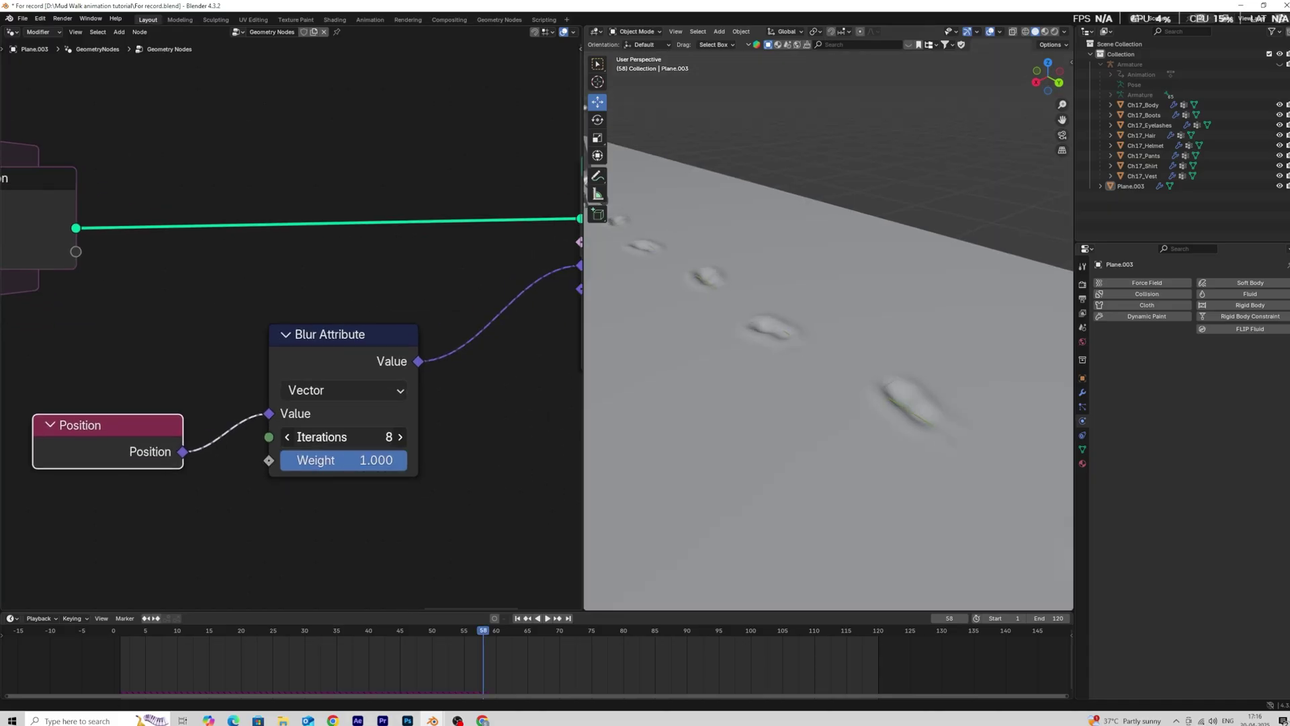
Set the position Blur Attribute's Iterations to 5 and play the animation to view the smoothed footprints.
{"action": "left_click_drag", "start_coordinate": [369, 438], "coordinate": [319, 439]}
{"action": "left_click", "coordinate": [402, 440]}
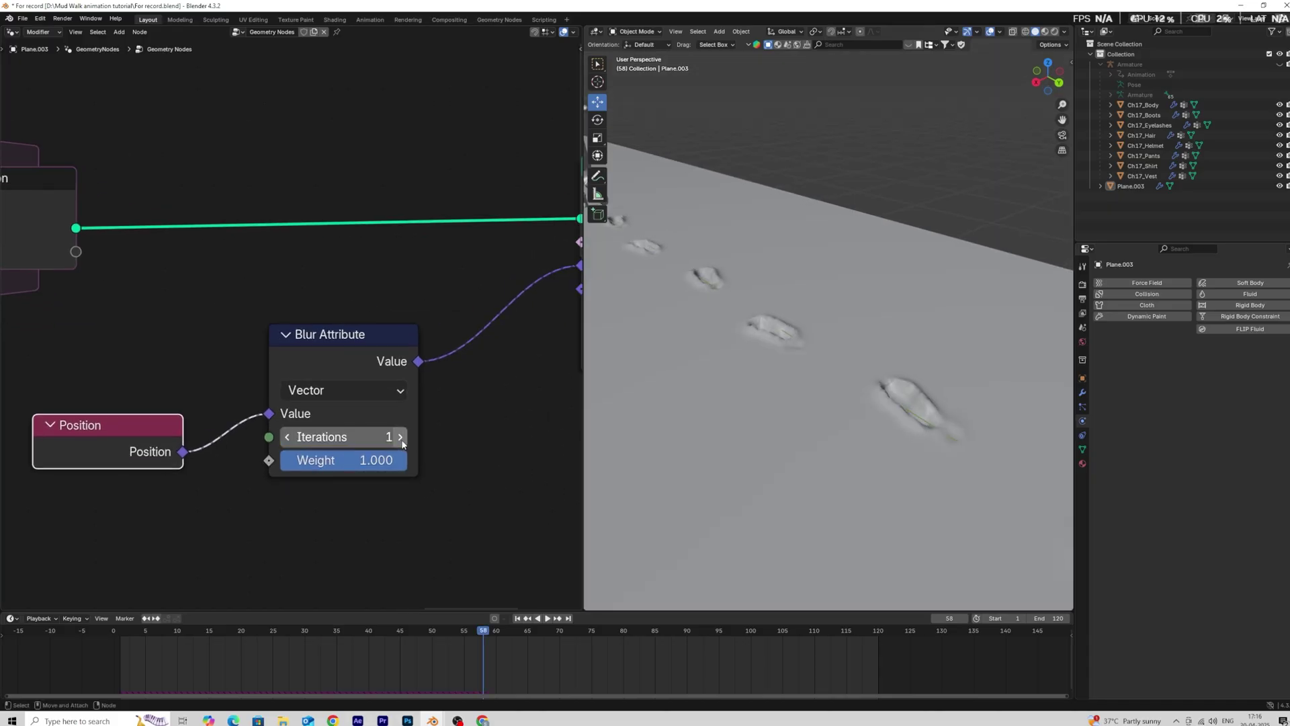
{"action": "left_click", "coordinate": [401, 439]}
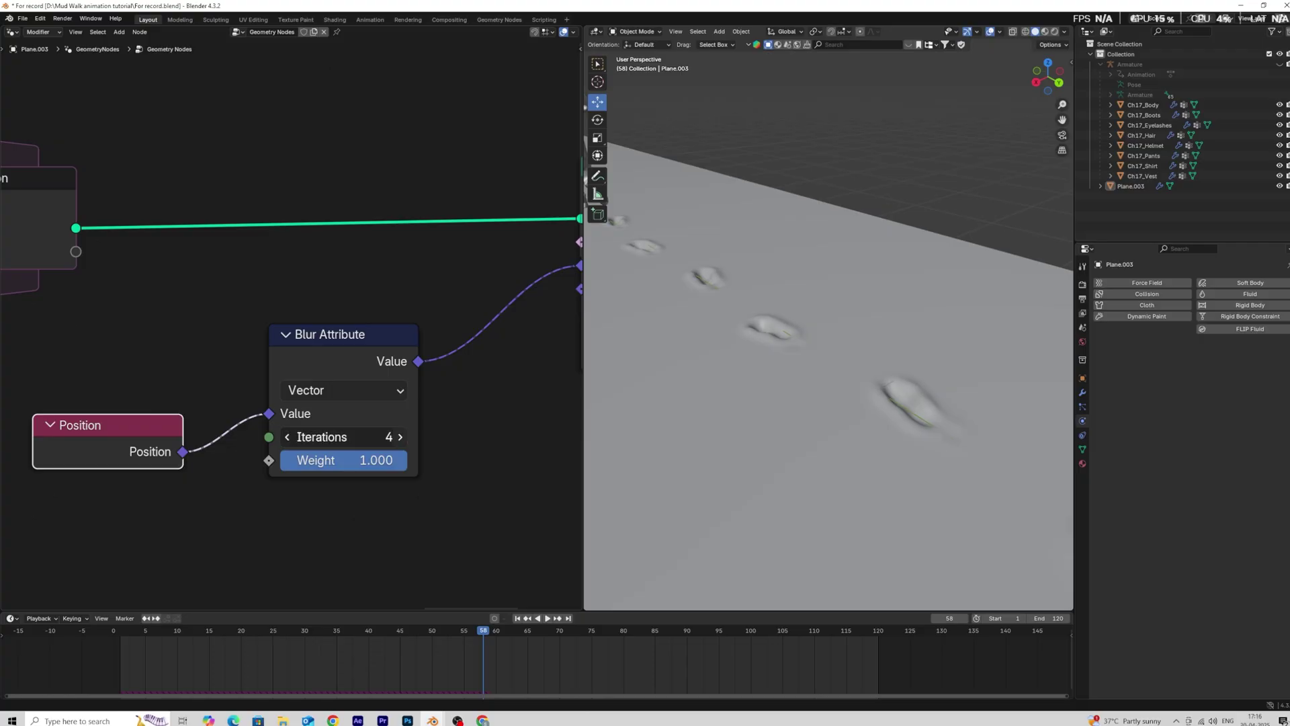
{"action": "left_click", "coordinate": [401, 438]}
{"action": "key", "text": "space"}
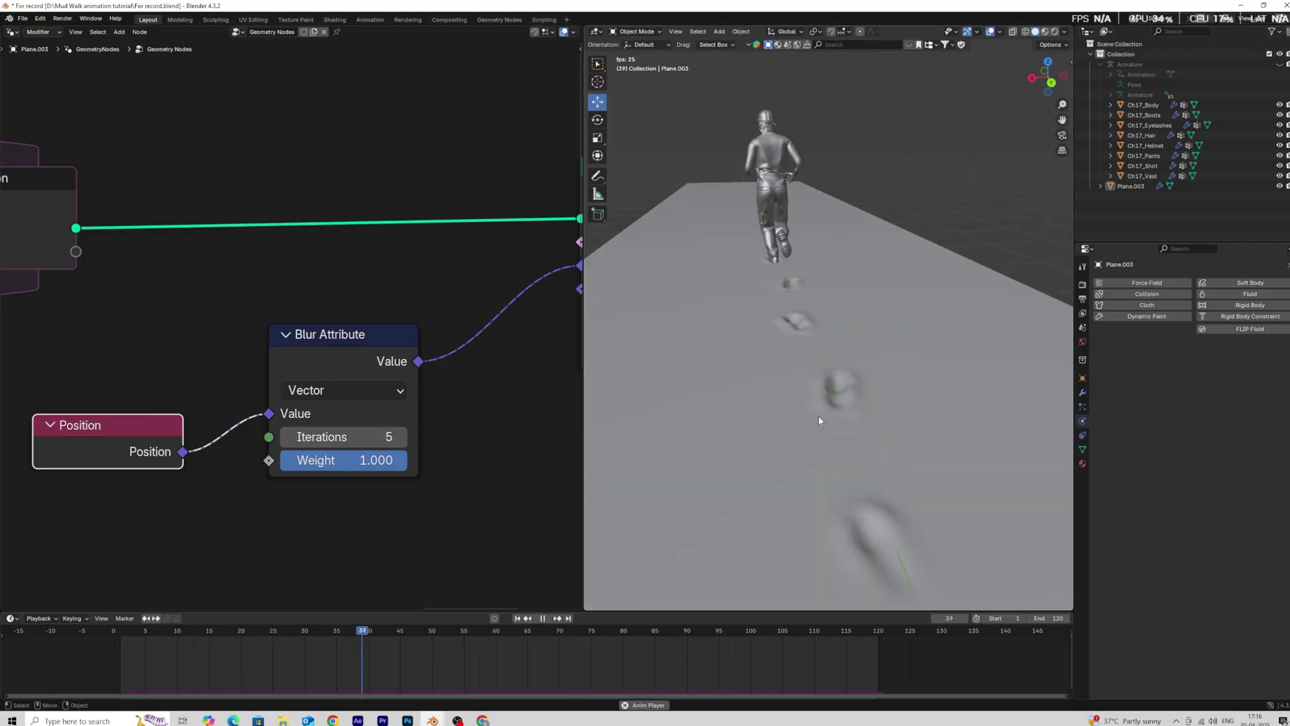
{"action": "key", "text": "space"}
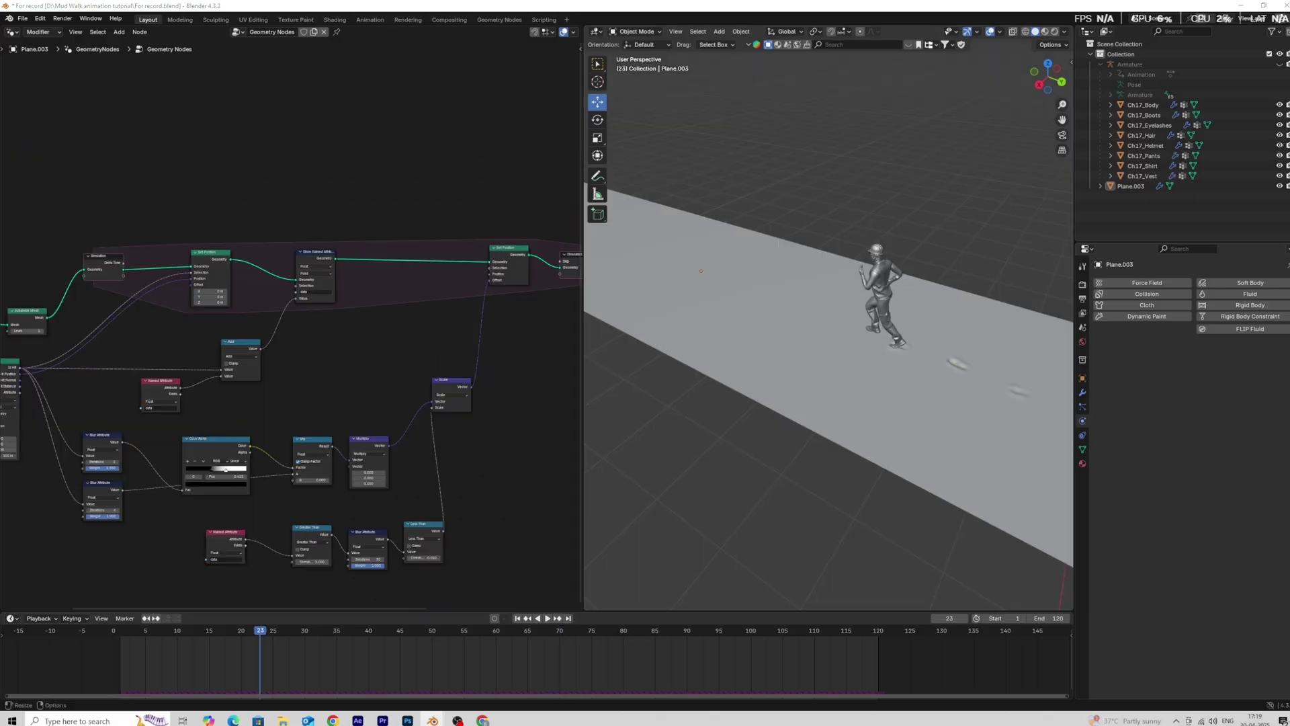
Reorder the simulation zone so the first Set Position follows Store Named Attribute and feeds its geometry into the zone's last Set Position.
{"action": "left_click_drag", "start_coordinate": [315, 262], "coordinate": [381, 243]}
{"action": "left_click_drag", "start_coordinate": [136, 251], "coordinate": [357, 269]}
{"action": "scroll", "coordinate": [369, 308], "scroll_direction": "down", "scroll_amount": 1}
{"action": "middle_click_drag", "start_coordinate": [369, 308], "coordinate": [328, 312]}
{"action": "scroll", "coordinate": [327, 313], "scroll_direction": "up", "scroll_amount": 2}
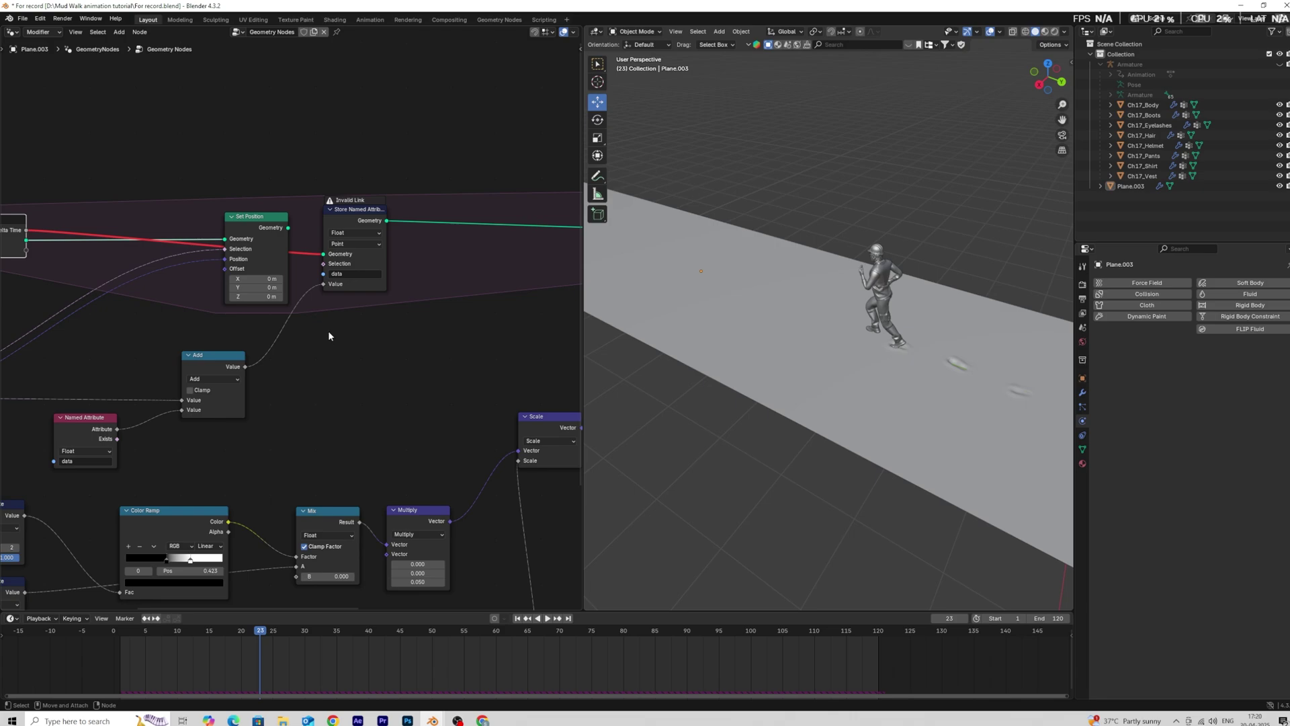
{"action": "scroll", "coordinate": [329, 335], "scroll_direction": "down", "scroll_amount": 1}
{"action": "left_click_drag", "start_coordinate": [261, 233], "coordinate": [225, 266]}
{"action": "left_click_drag", "start_coordinate": [265, 223], "coordinate": [420, 237]}
{"action": "left_click_drag", "start_coordinate": [346, 227], "coordinate": [388, 258]}
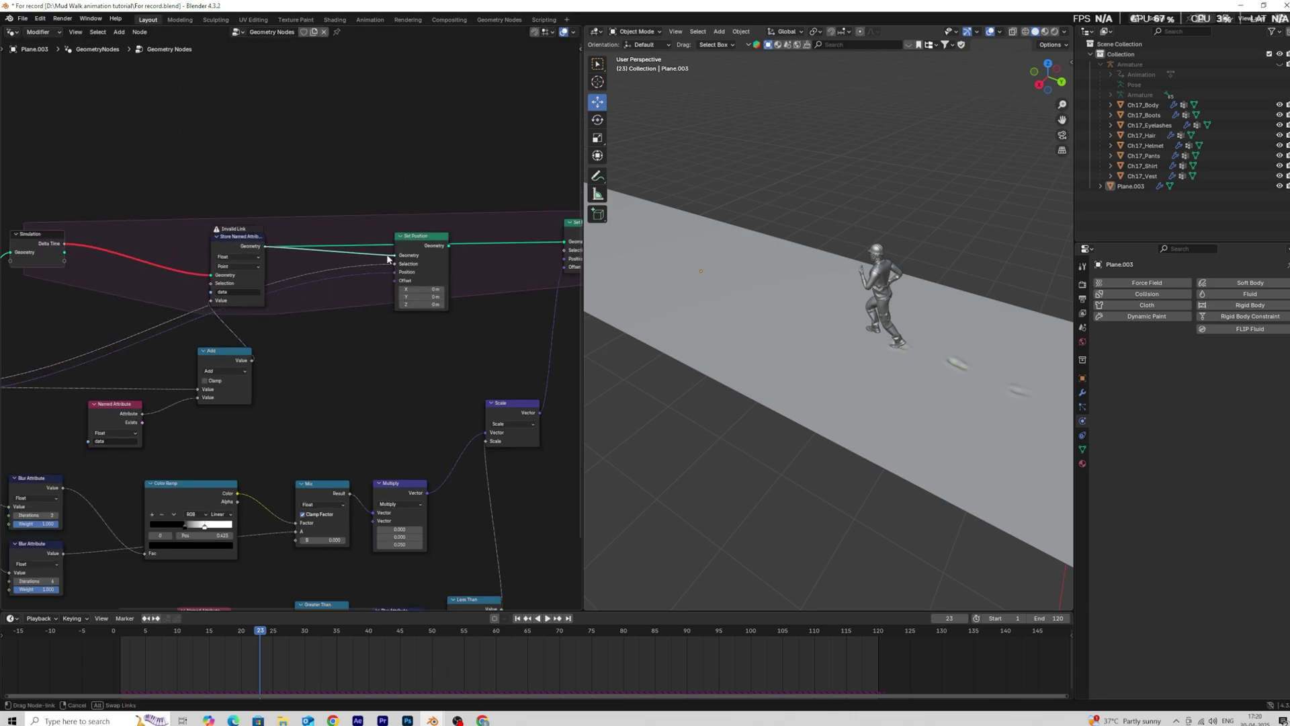
{"action": "middle_click_drag", "start_coordinate": [397, 254], "coordinate": [303, 266]}
{"action": "left_click_drag", "start_coordinate": [355, 258], "coordinate": [468, 255]}
{"action": "scroll", "coordinate": [259, 333], "scroll_direction": "down", "scroll_amount": 3}
Move the Add and data Named Attribute nodes back, then link the simulation input's Geometry to Store Named Attribute's Geometry.
{"action": "middle_click_drag", "start_coordinate": [258, 333], "coordinate": [355, 316]}
{"action": "scroll", "coordinate": [175, 315], "scroll_direction": "up", "scroll_amount": 4}
{"action": "left_click", "coordinate": [177, 411]}
{"action": "left_click_drag", "start_coordinate": [289, 351], "coordinate": [196, 363], "text": "shift"}
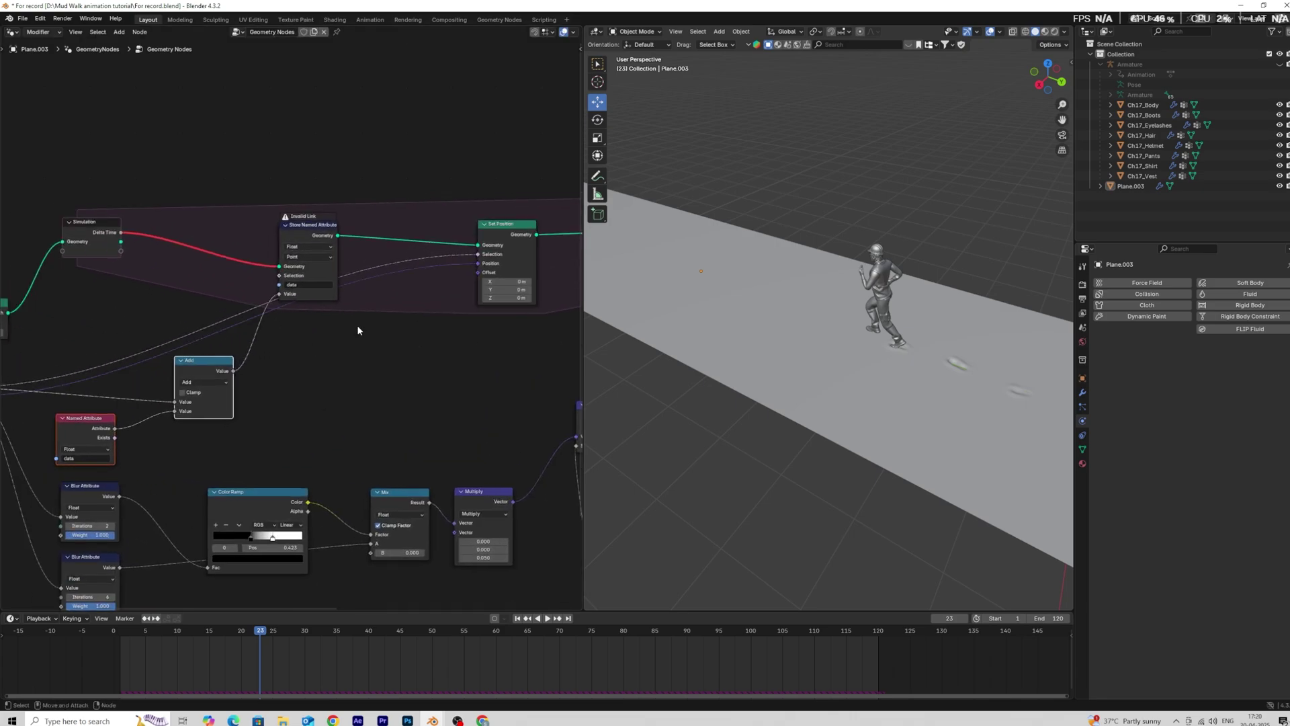
{"action": "left_click_drag", "start_coordinate": [316, 277], "coordinate": [361, 274]}
{"action": "left_click_drag", "start_coordinate": [122, 241], "coordinate": [320, 266]}
{"action": "scroll", "coordinate": [317, 326], "scroll_direction": "up", "scroll_amount": 2}
{"action": "middle_click_drag", "start_coordinate": [318, 327], "coordinate": [274, 324]}
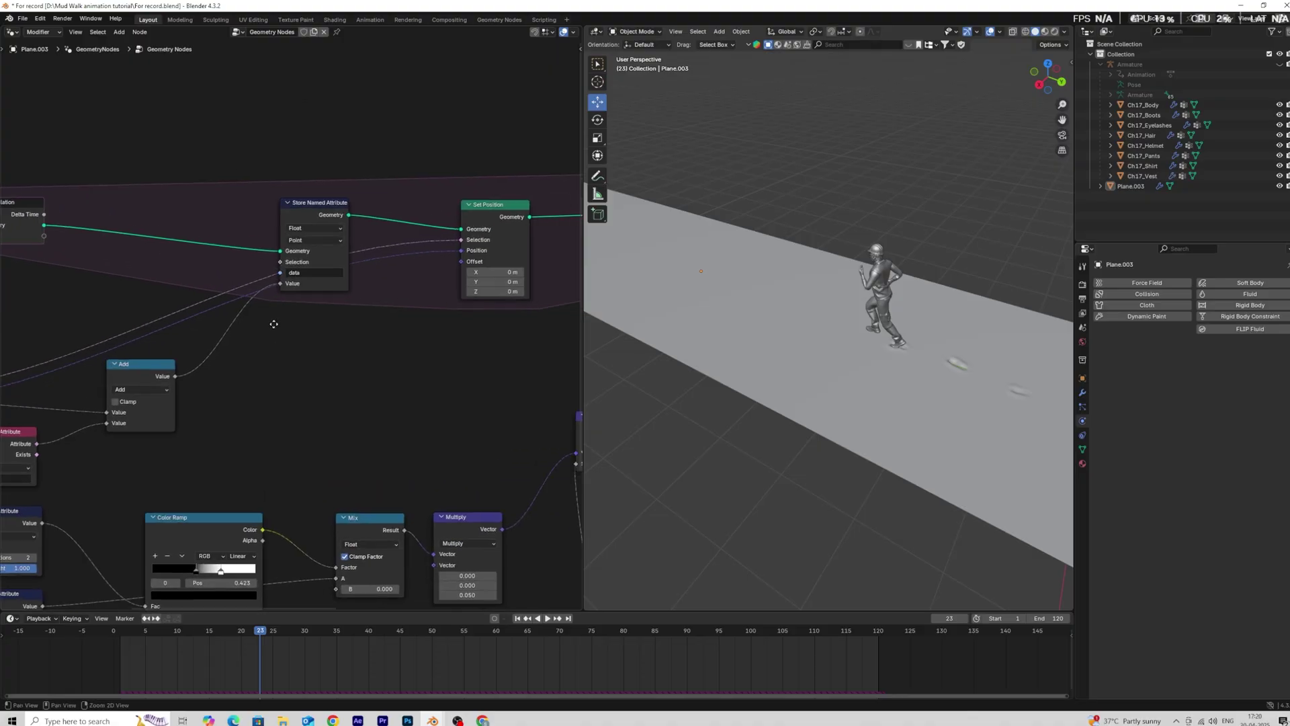
Replay the simulation from the first frame and inspect the footprints along the plane up close.
{"action": "scroll", "coordinate": [274, 324], "scroll_direction": "down", "scroll_amount": 1}
{"action": "middle_click_drag", "start_coordinate": [350, 349], "coordinate": [31, 363]}
{"action": "scroll", "coordinate": [389, 405], "scroll_direction": "down", "scroll_amount": 1}
{"action": "scroll", "coordinate": [794, 538], "scroll_direction": "up", "scroll_amount": 5}
{"action": "middle_click_drag", "start_coordinate": [798, 571], "coordinate": [596, 578], "text": "shift"}
{"action": "key", "text": "shift+Left"}
{"action": "key", "text": "space"}
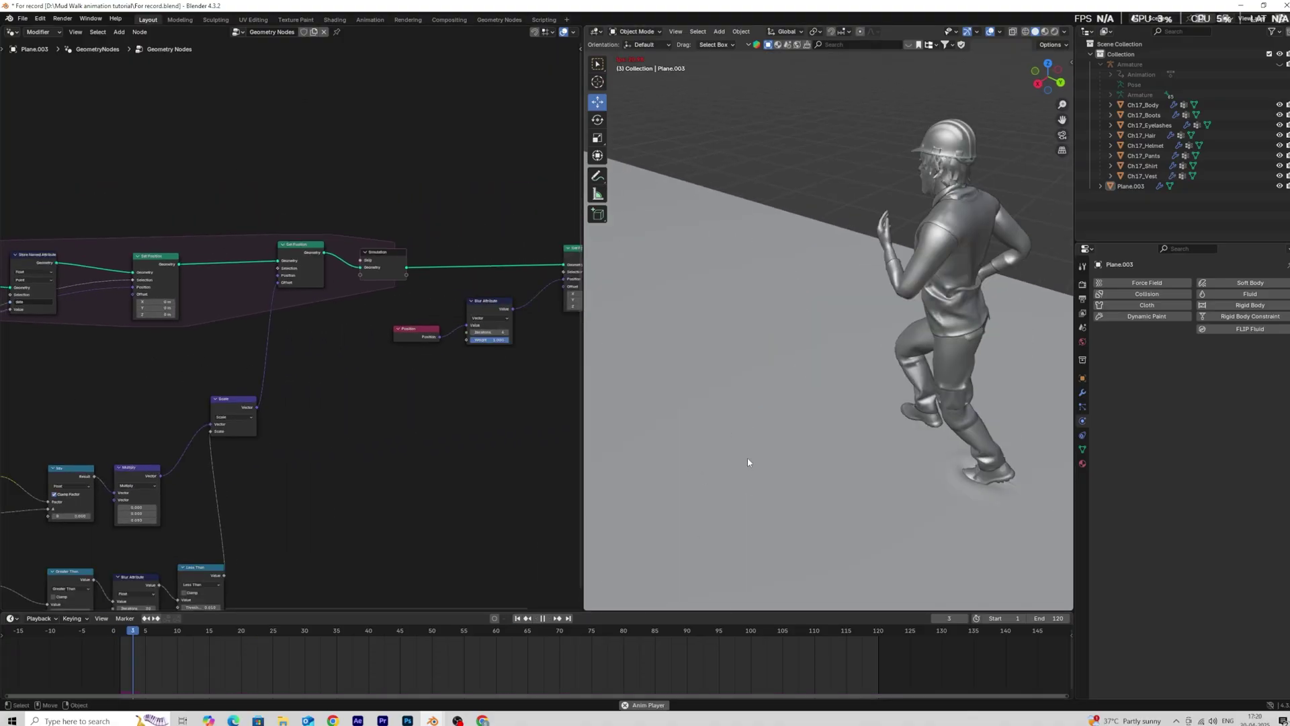
{"action": "scroll", "coordinate": [772, 444], "scroll_direction": "down", "scroll_amount": 6}
{"action": "scroll", "coordinate": [804, 424], "scroll_direction": "up", "scroll_amount": 4}
{"action": "scroll", "coordinate": [824, 425], "scroll_direction": "down", "scroll_amount": 2}
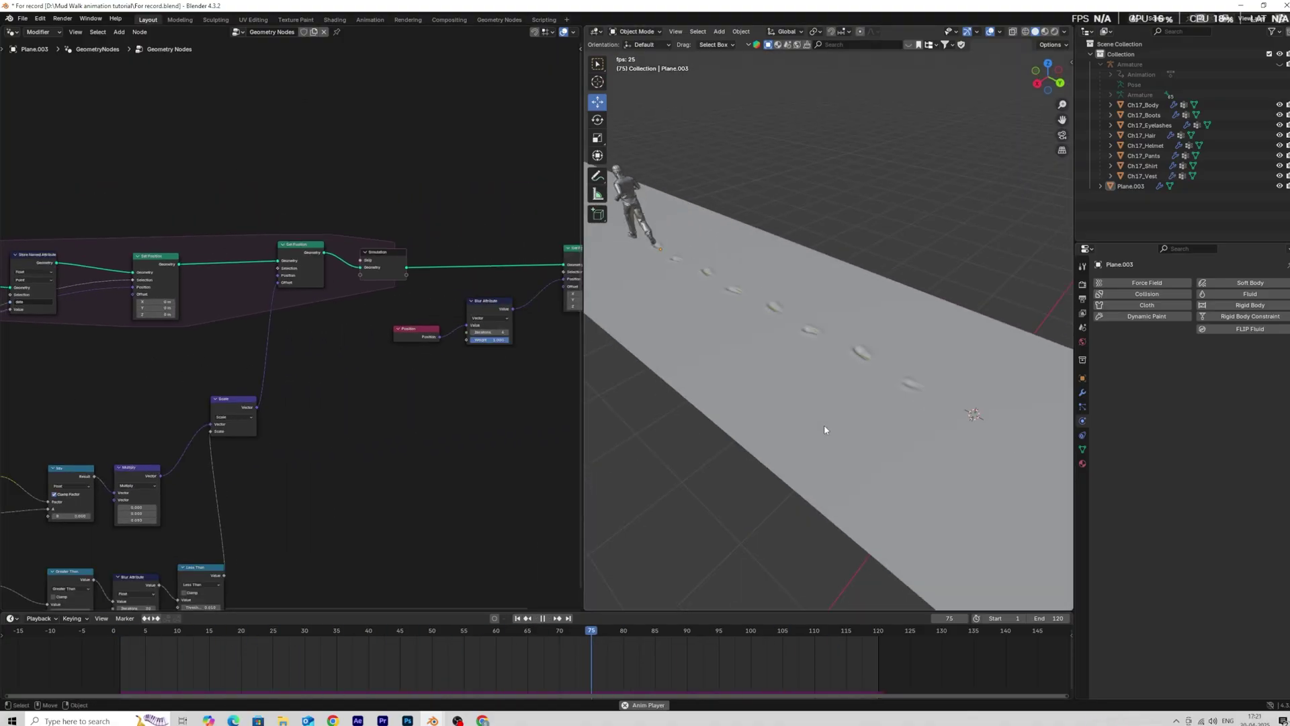
{"action": "scroll", "coordinate": [824, 425], "scroll_direction": "up", "scroll_amount": 6}
{"action": "middle_click_drag", "start_coordinate": [824, 425], "coordinate": [766, 450], "text": "shift"}
{"action": "key", "text": "space"}
Review the beginning of the node tree and play the simulation again from the first frame.
{"action": "scroll", "coordinate": [286, 326], "scroll_direction": "down", "scroll_amount": 2}
{"action": "middle_click_drag", "start_coordinate": [135, 325], "coordinate": [430, 297]}
{"action": "scroll", "coordinate": [232, 311], "scroll_direction": "up", "scroll_amount": 4}
{"action": "left_click", "coordinate": [219, 308]}
{"action": "left_click", "coordinate": [520, 620]}
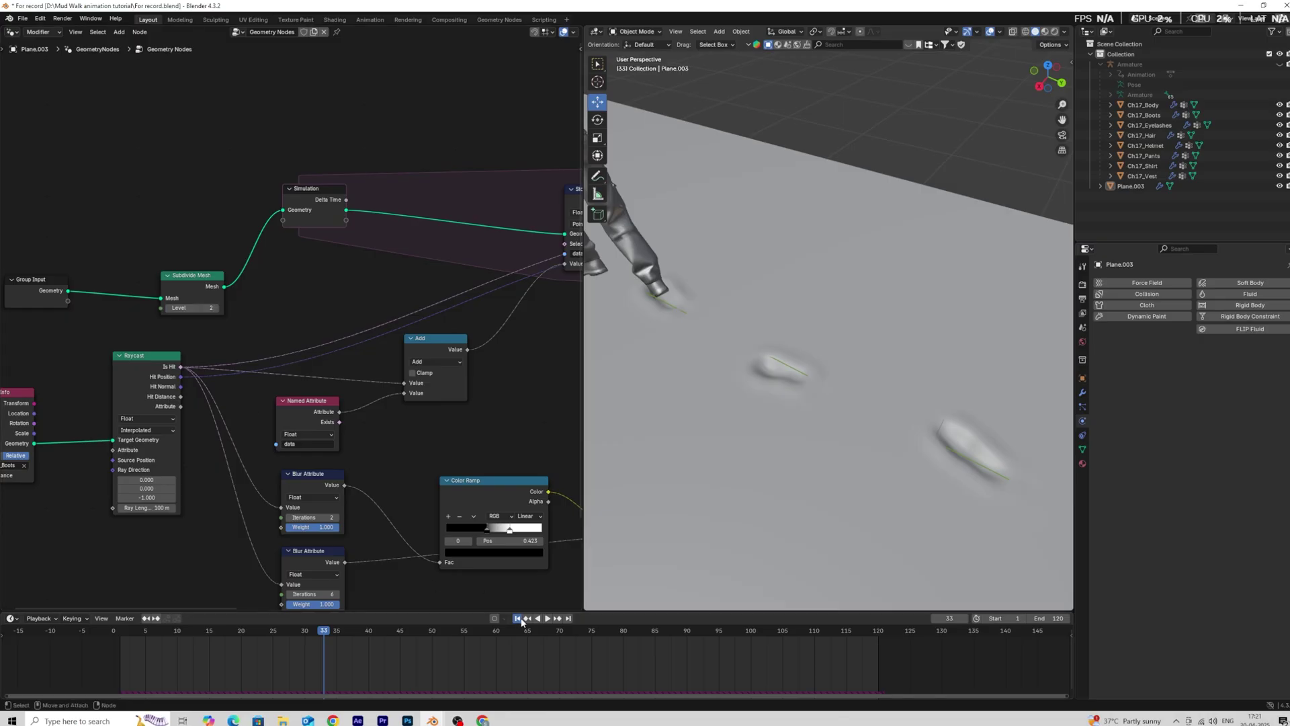
{"action": "key", "text": "space"}
{"action": "scroll", "coordinate": [796, 383], "scroll_direction": "down", "scroll_amount": 3}
{"action": "middle_click_drag", "start_coordinate": [782, 394], "coordinate": [890, 391]}
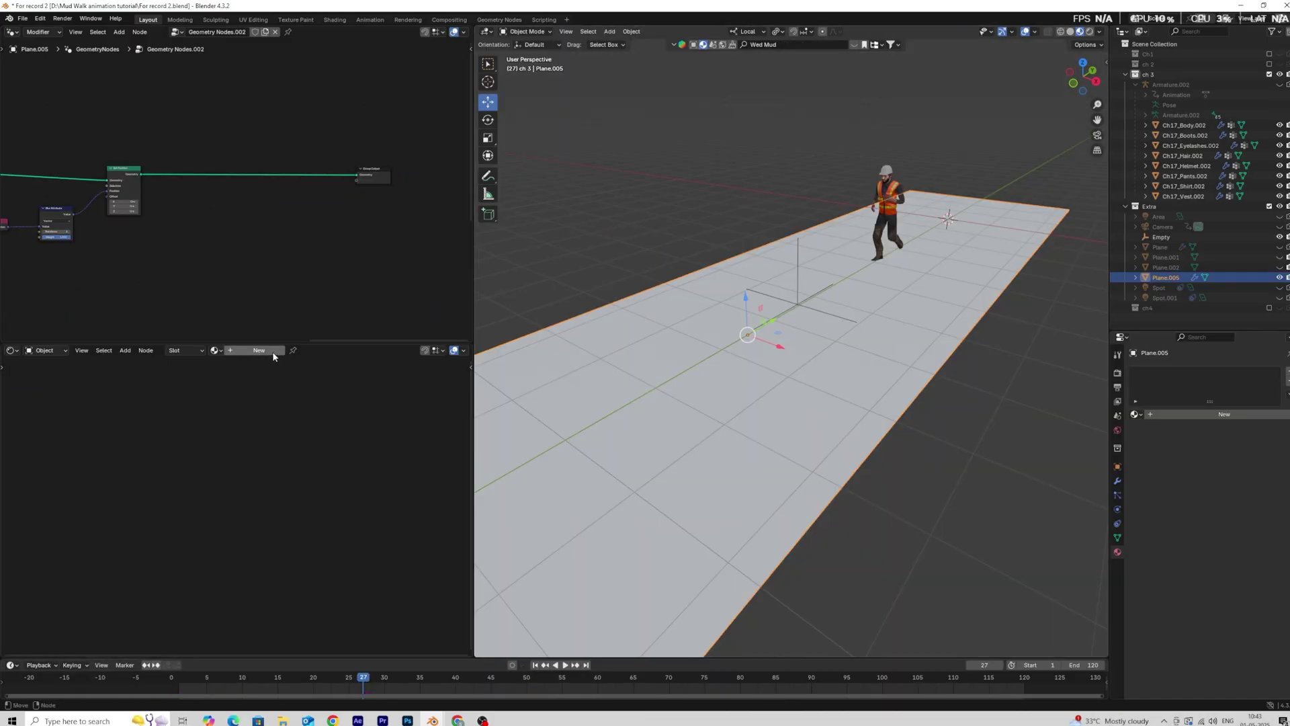
Create a new material on the ground plane and name it Ground.
{"action": "left_click", "coordinate": [260, 351]}
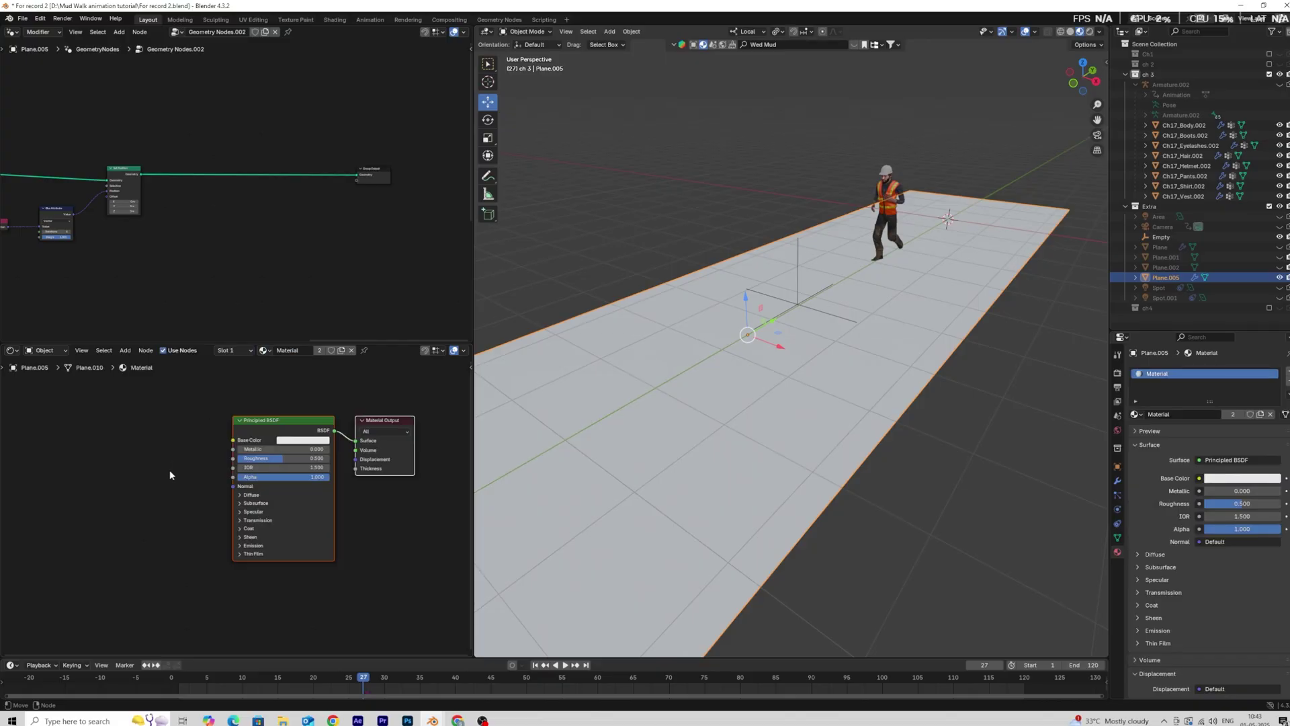
{"action": "scroll", "coordinate": [350, 447], "scroll_direction": "up", "scroll_amount": 1}
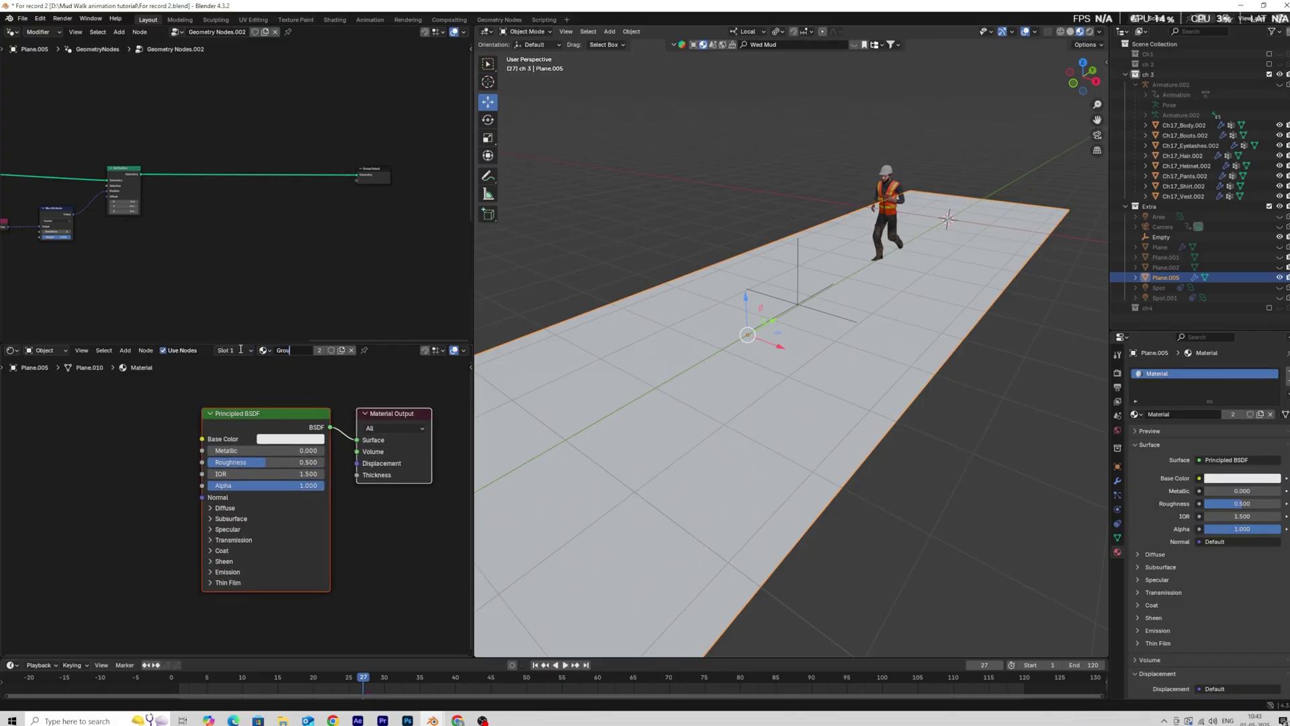
{"action": "key", "text": "Return"}
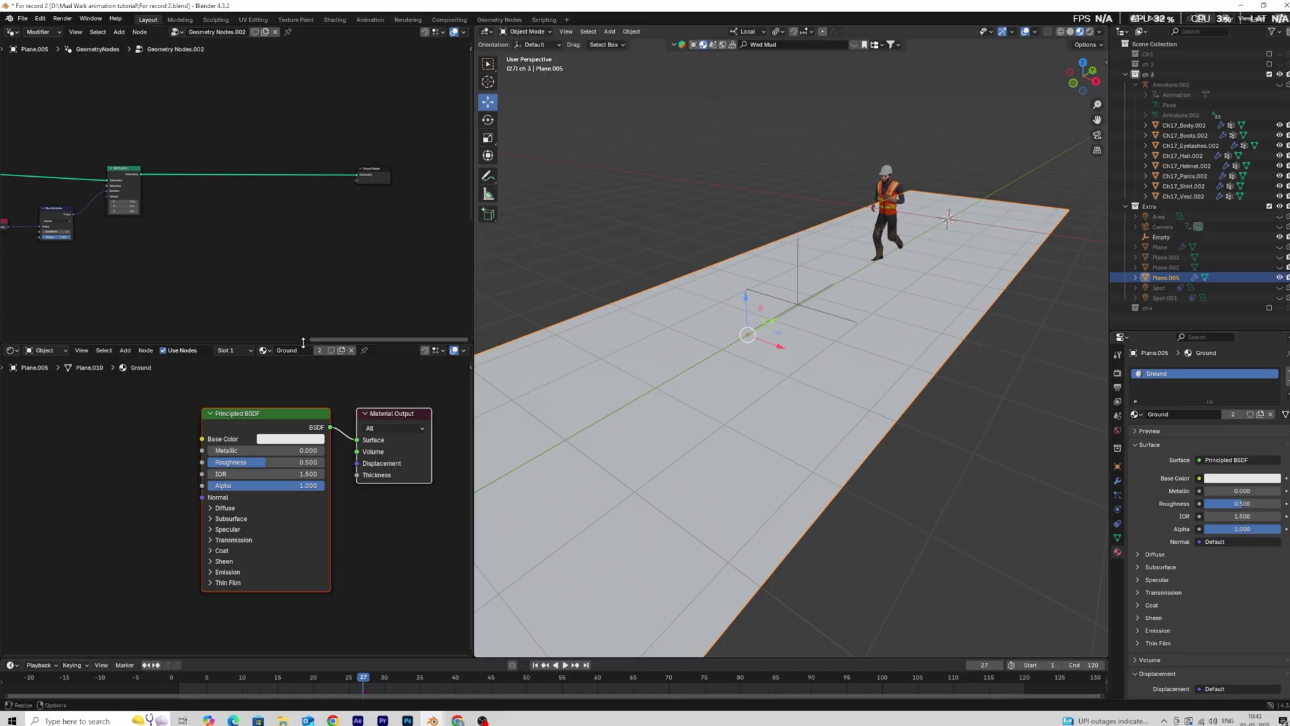
Insert a Set Material node between the final Set Position and Group Output and assign it the Ground material.
{"action": "scroll", "coordinate": [247, 234], "scroll_direction": "up", "scroll_amount": 3}
{"action": "scroll", "coordinate": [236, 254], "scroll_direction": "up", "scroll_amount": 1}
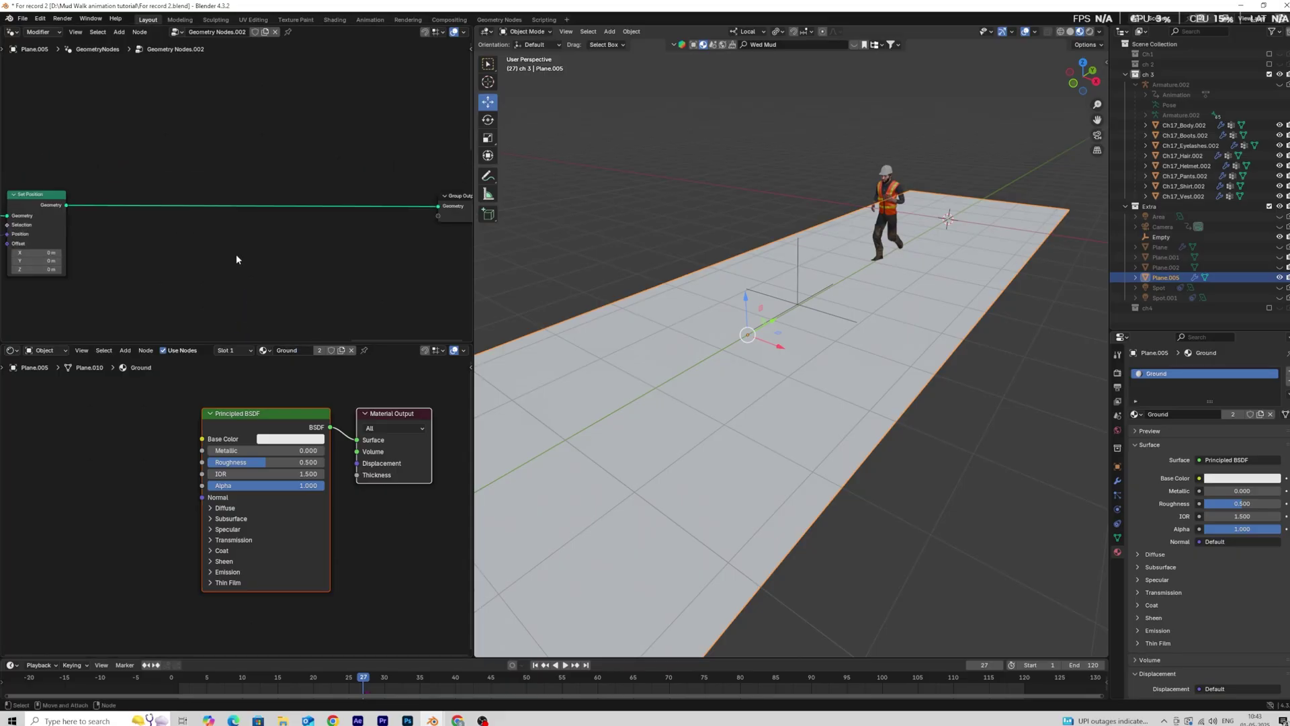
{"action": "key", "text": "shift+a"}
{"action": "type", "text": "se"}
{"action": "left_click", "coordinate": [285, 273]}
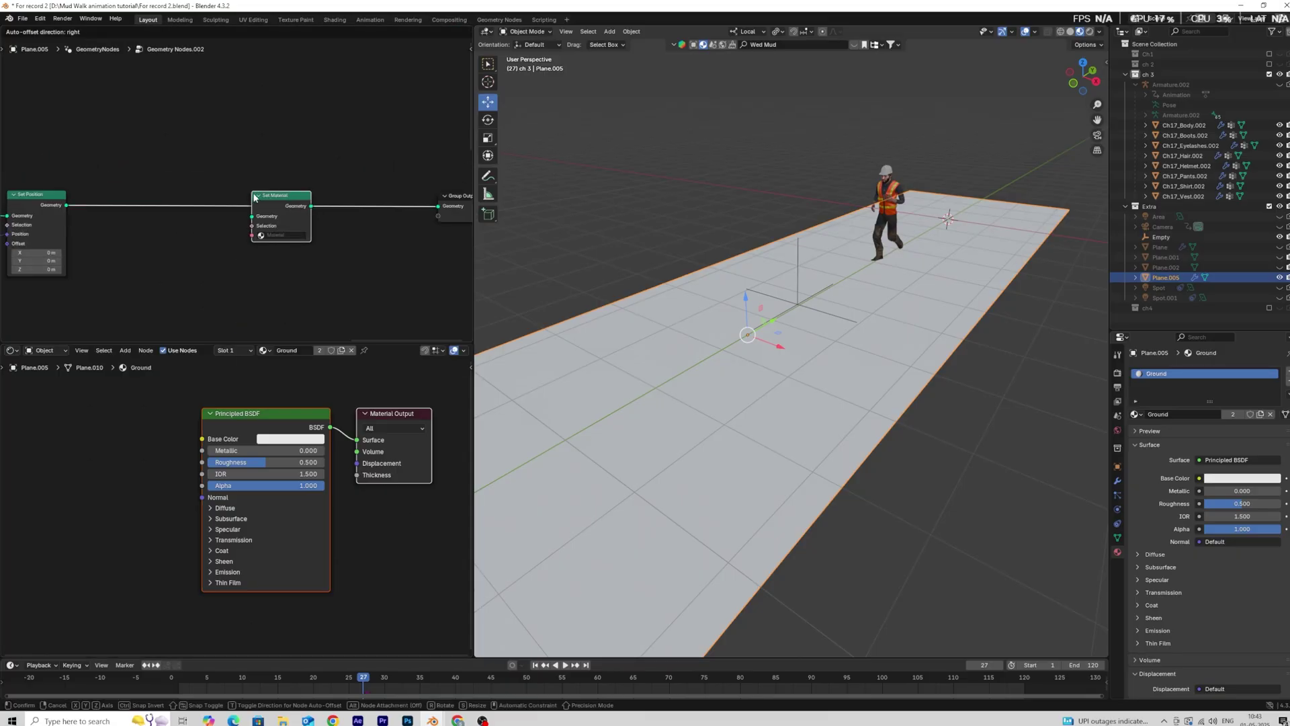
{"action": "left_click", "coordinate": [272, 235]}
{"action": "type", "text": "g"}
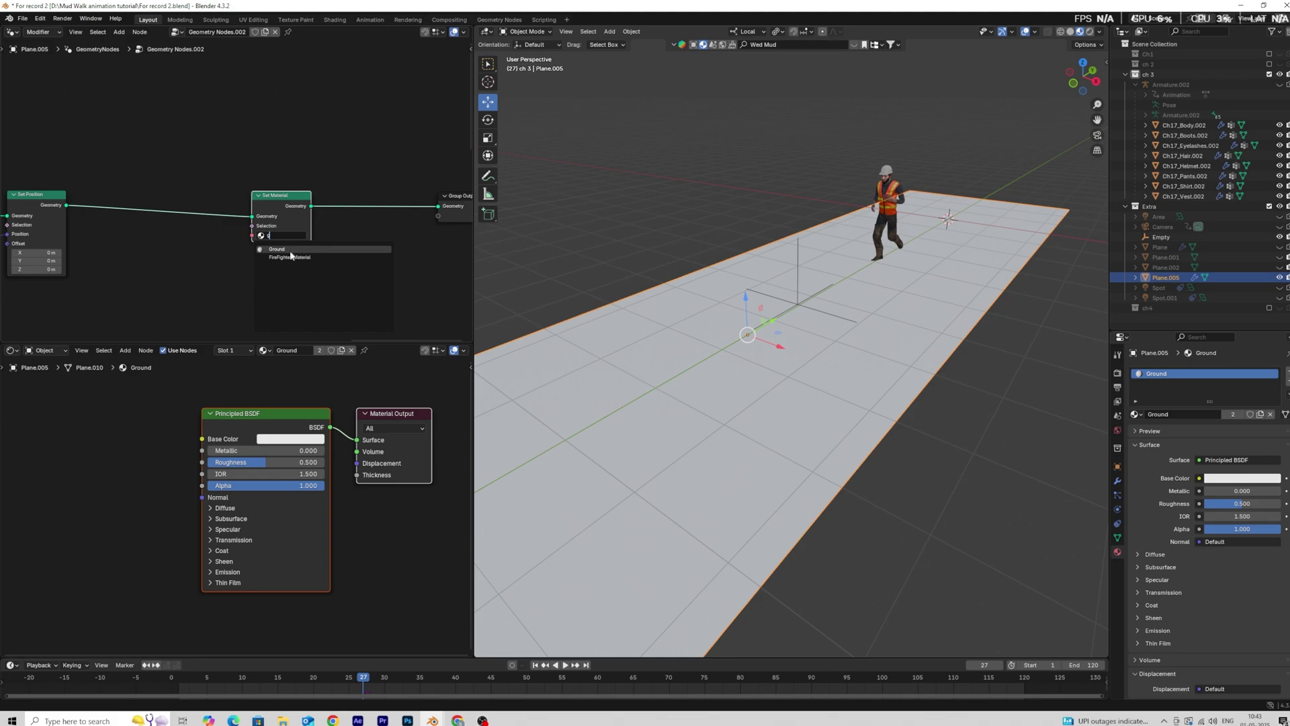
{"action": "left_click", "coordinate": [291, 251]}
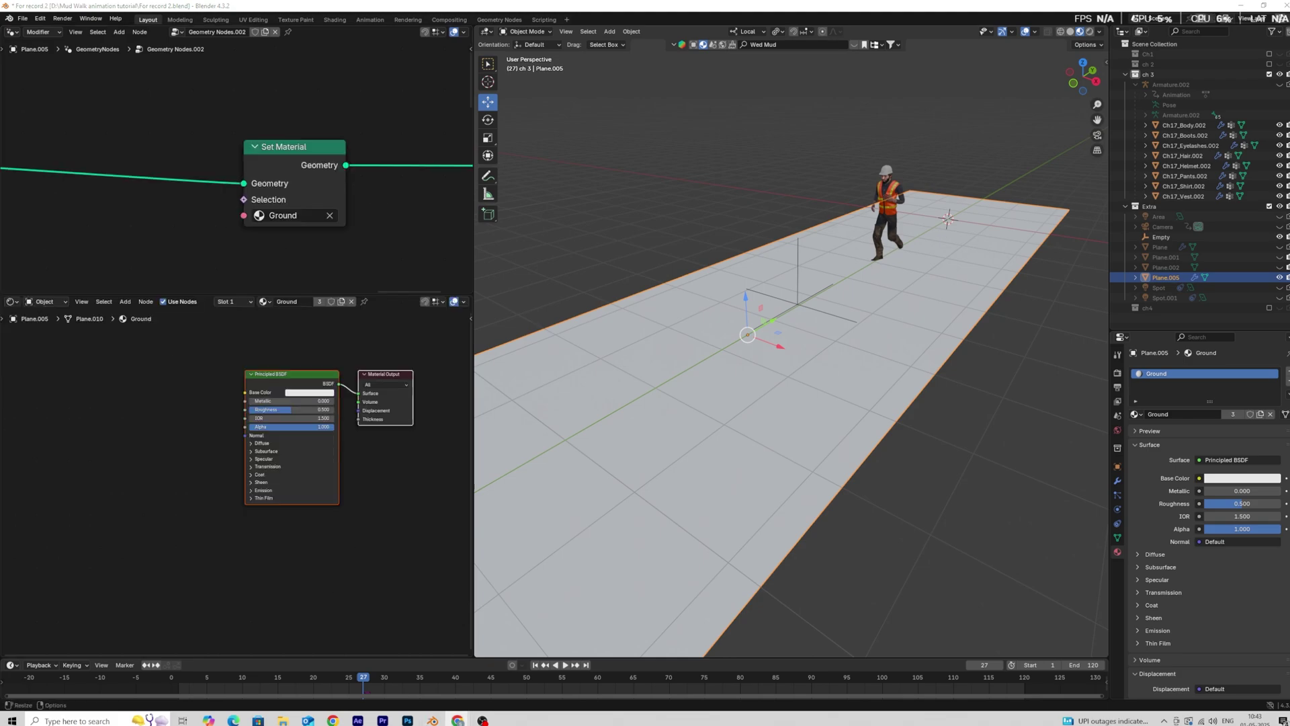
Add an Attribute node named data to the Ground material and connect its Color to the Material Output's Surface.
{"action": "key", "text": "shift+a"}
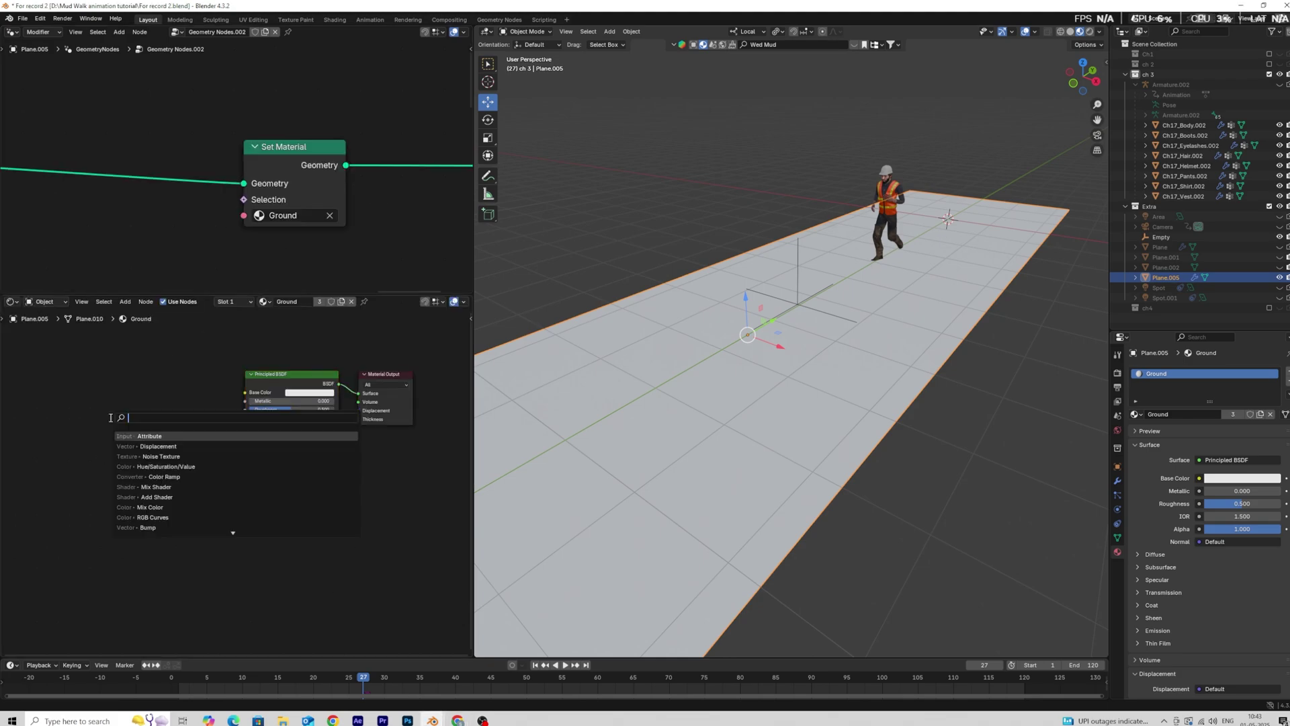
{"action": "type", "text": "at"}
{"action": "left_click", "coordinate": [154, 435]}
{"action": "left_click", "coordinate": [145, 383]}
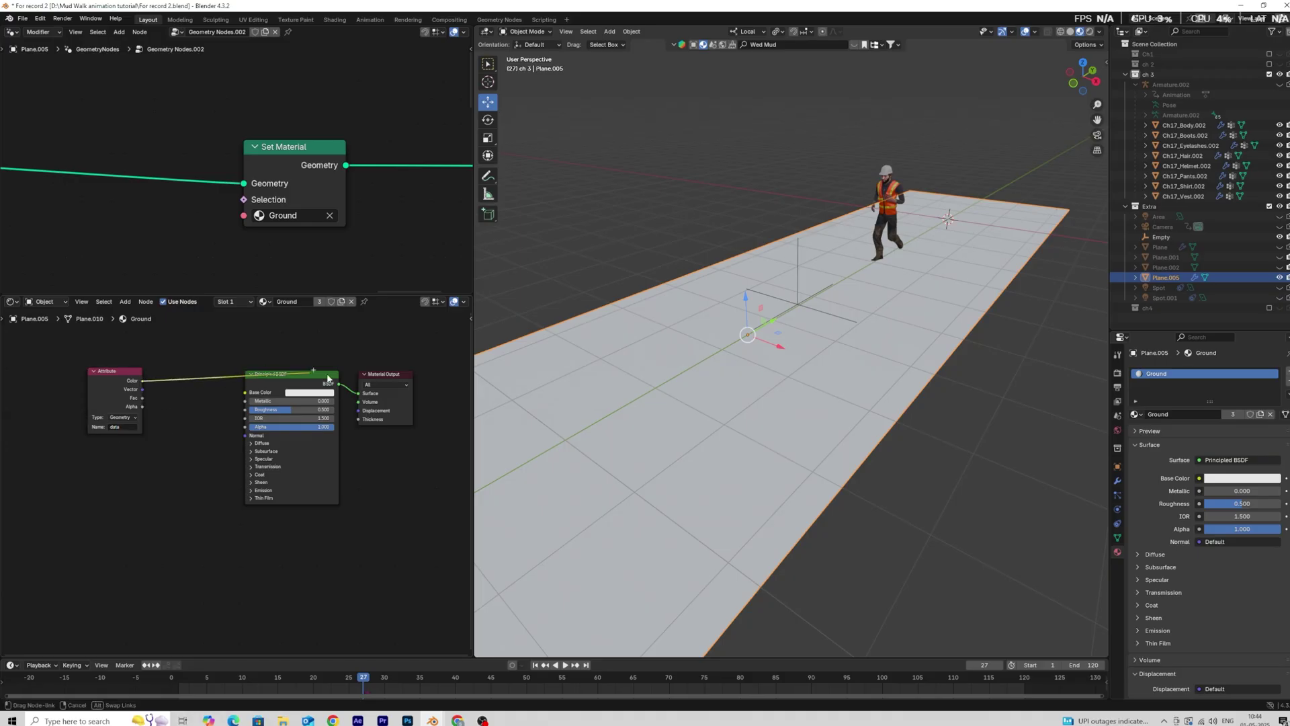
{"action": "left_click_drag", "start_coordinate": [368, 392], "coordinate": [370, 392]}
Hide the viewport overlays and play the simulation to view the footprint mask along the plane.
{"action": "scroll", "coordinate": [752, 391], "scroll_direction": "down", "scroll_amount": 3}
{"action": "middle_click_drag", "start_coordinate": [777, 394], "coordinate": [800, 441]}
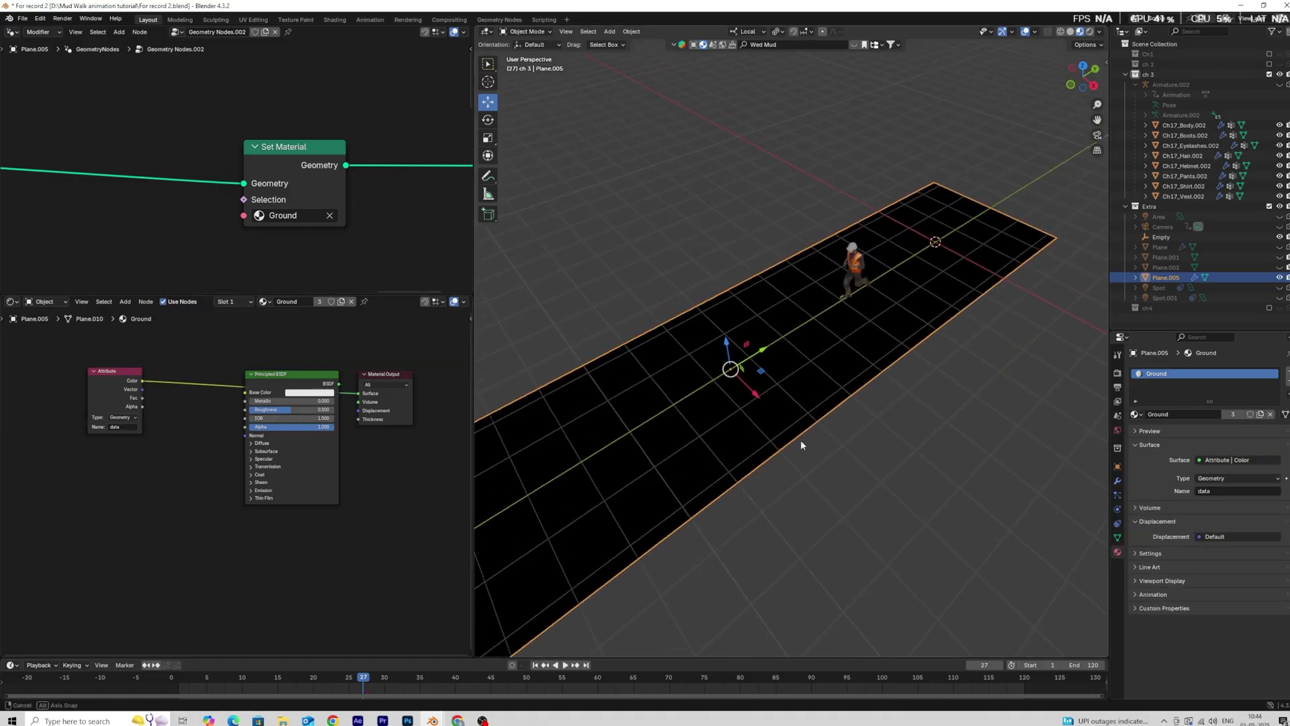
{"action": "key", "text": "space"}
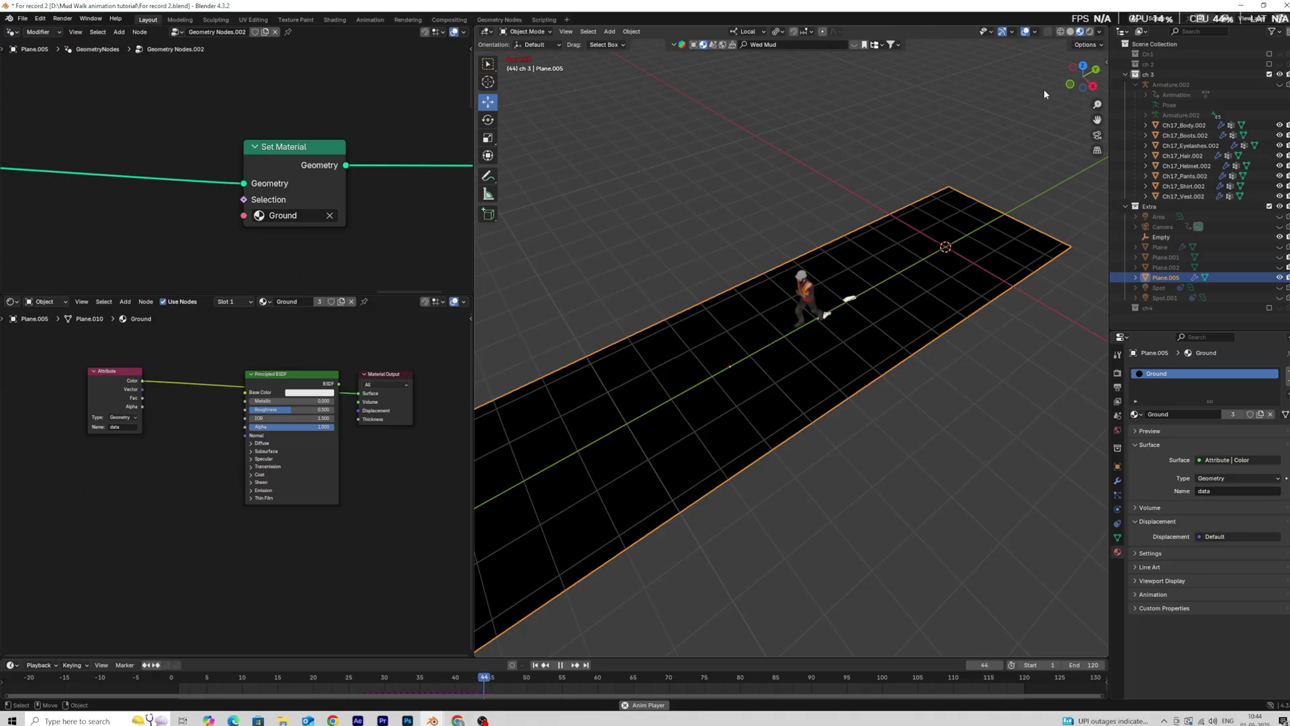
{"action": "key", "text": "space"}
{"action": "left_click", "coordinate": [1025, 32]}
{"action": "scroll", "coordinate": [867, 480], "scroll_direction": "up", "scroll_amount": 6}
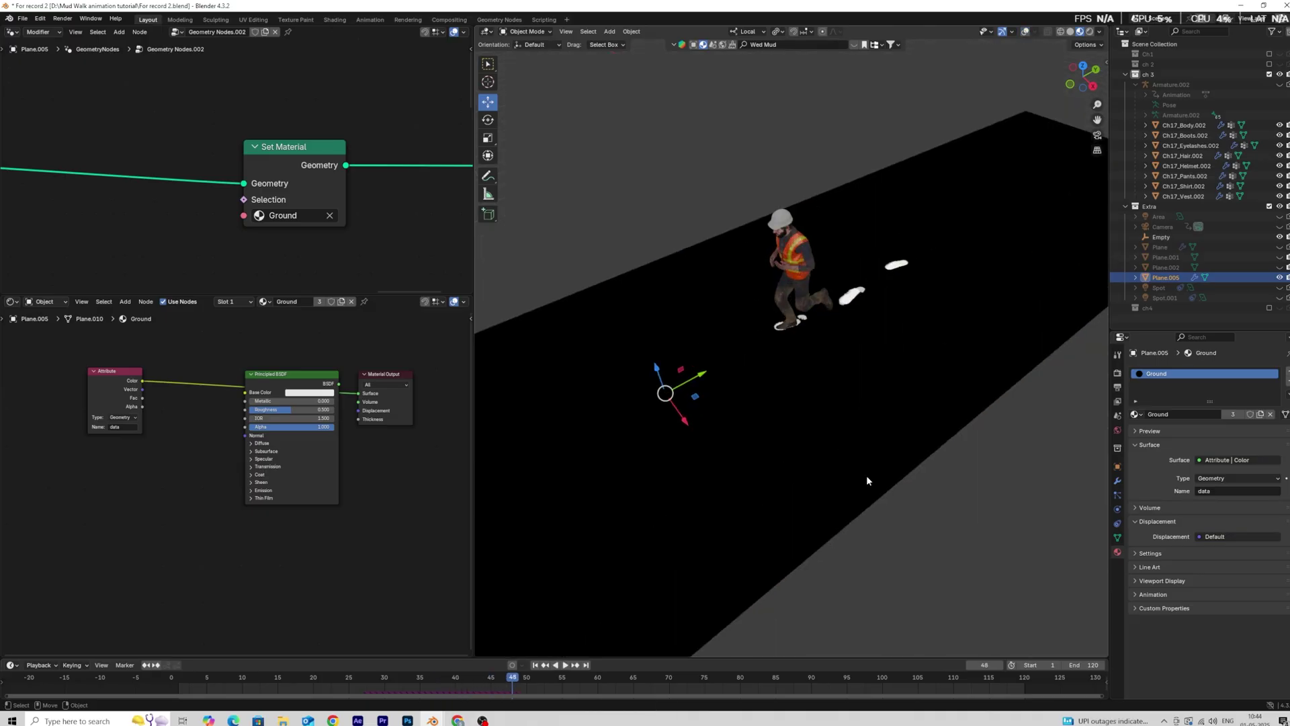
{"action": "key", "text": "w"}
{"action": "key", "text": "space"}
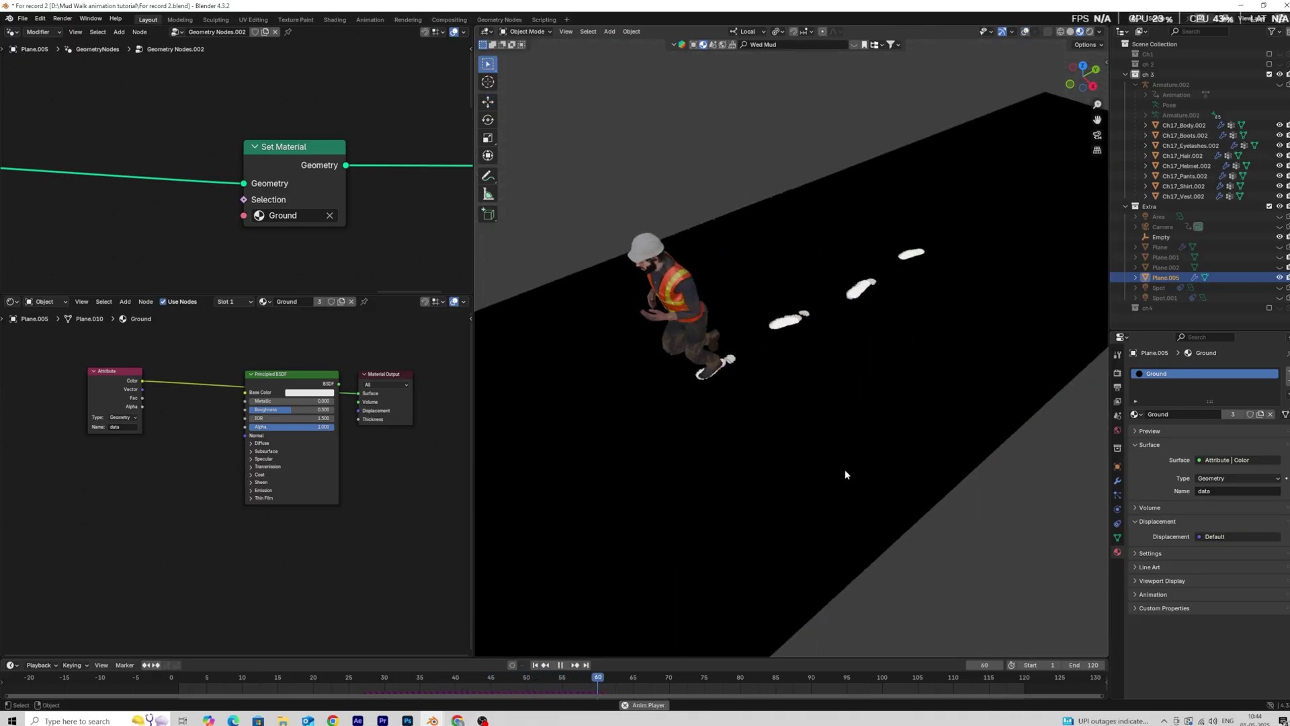
{"action": "scroll", "coordinate": [688, 470], "scroll_direction": "down", "scroll_amount": 3}
{"action": "middle_click_drag", "start_coordinate": [642, 488], "coordinate": [743, 435], "text": "shift"}
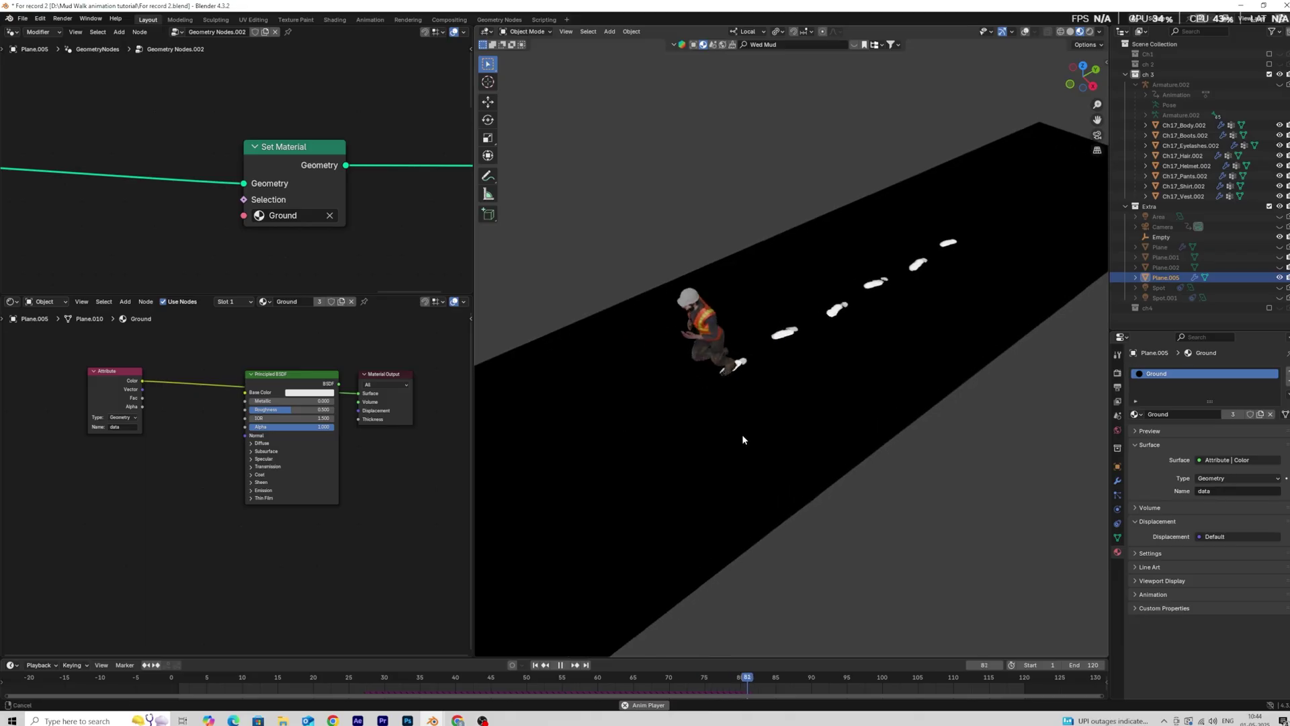
{"action": "scroll", "coordinate": [740, 435], "scroll_direction": "up", "scroll_amount": 3}
{"action": "key", "text": "space"}
Examine the Store Named Attribute node that writes the data attribute in the simulation, and compare it with the footprint mask.
{"action": "scroll", "coordinate": [132, 200], "scroll_direction": "down", "scroll_amount": 5}
{"action": "middle_click_drag", "start_coordinate": [131, 200], "coordinate": [363, 171]}
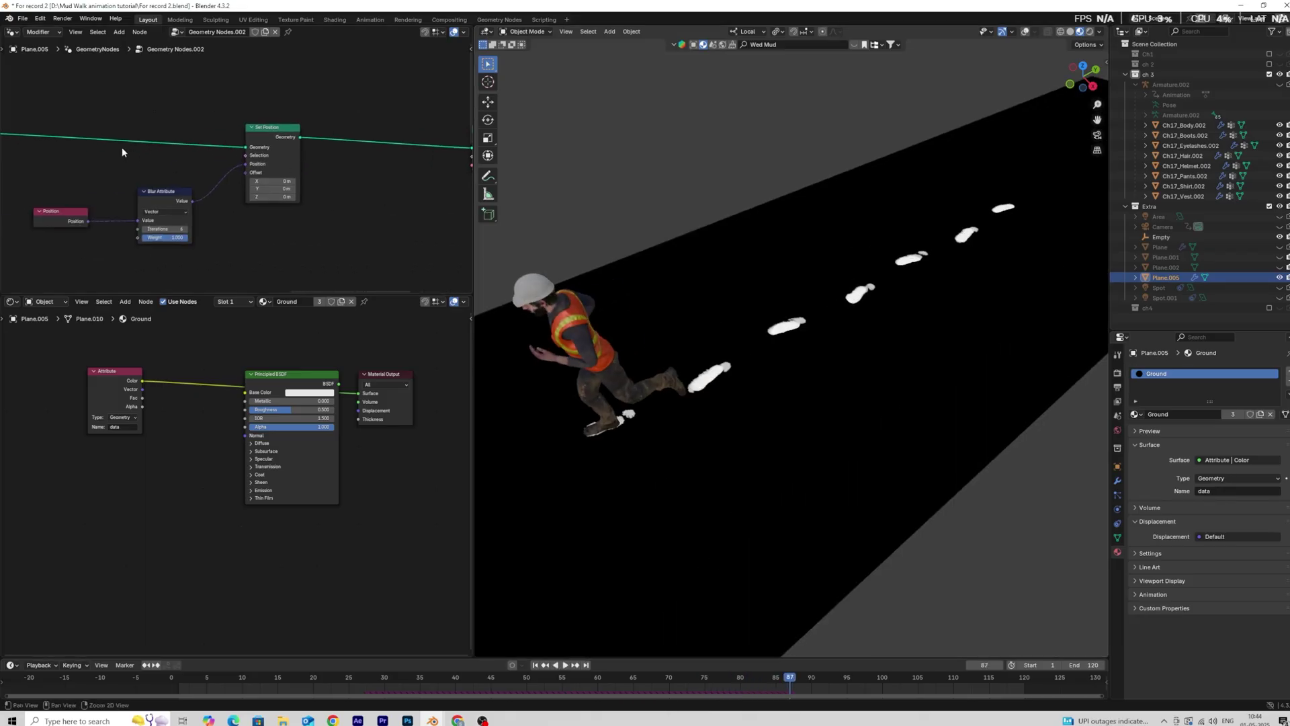
{"action": "middle_click_drag", "start_coordinate": [69, 164], "coordinate": [440, 190]}
{"action": "scroll", "coordinate": [274, 201], "scroll_direction": "up", "scroll_amount": 4}
{"action": "middle_click_drag", "start_coordinate": [78, 199], "coordinate": [347, 222]}
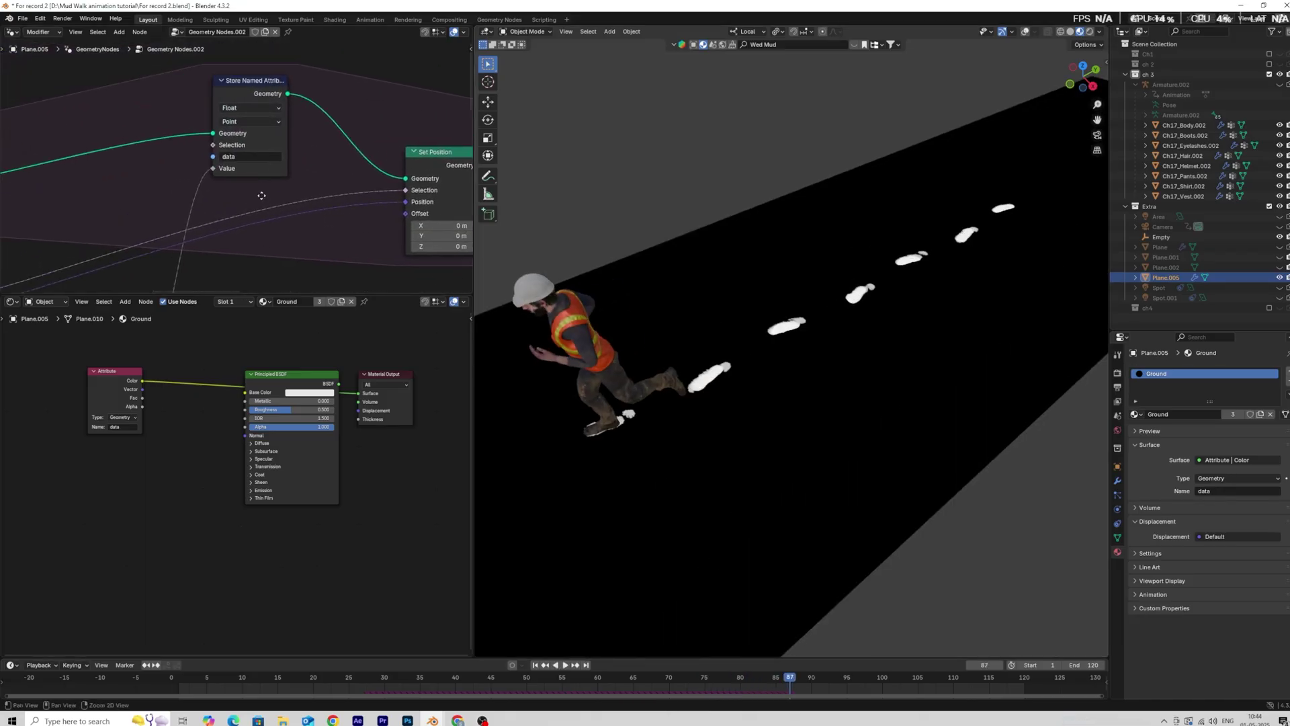
{"action": "middle_click_drag", "start_coordinate": [238, 160], "coordinate": [252, 184]}
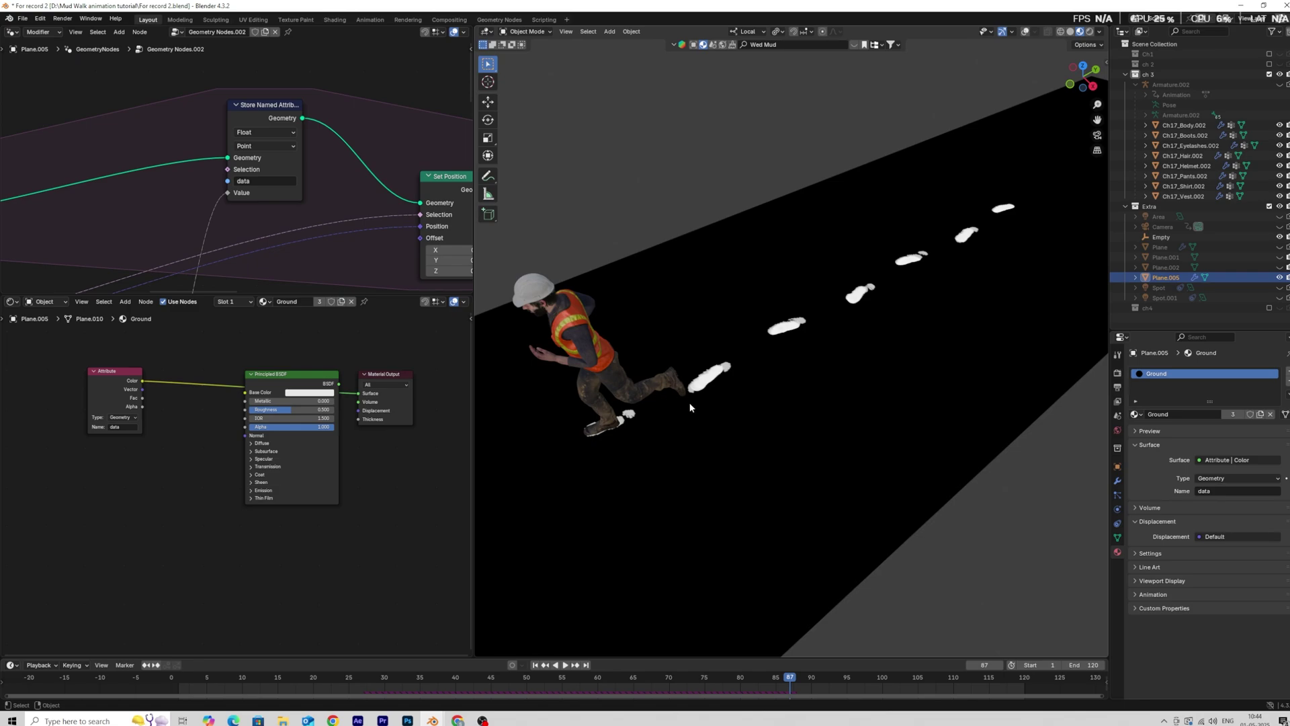
{"action": "scroll", "coordinate": [720, 381], "scroll_direction": "down", "scroll_amount": 3}
{"action": "scroll", "coordinate": [721, 381], "scroll_direction": "up", "scroll_amount": 3}
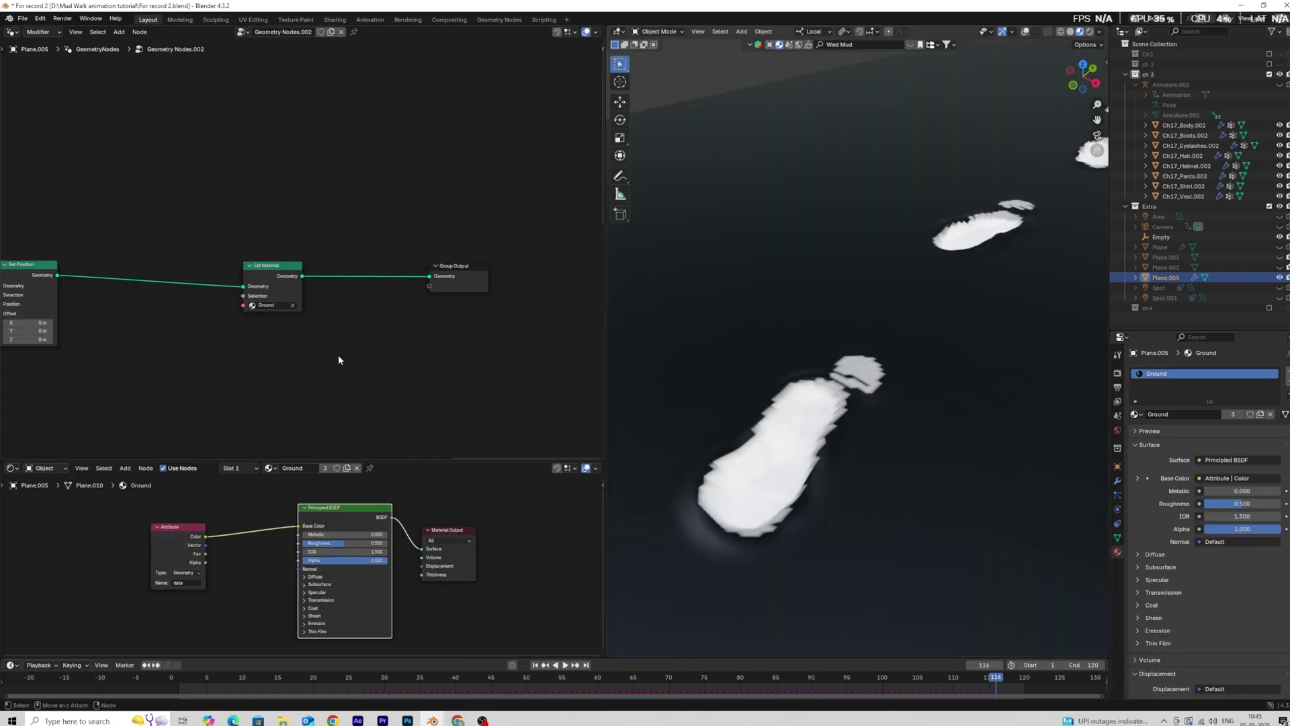
Add a Store Named Attribute node and a Blur Attribute node below Set Material in the geometry node tree.
{"action": "key", "text": "shift+a"}
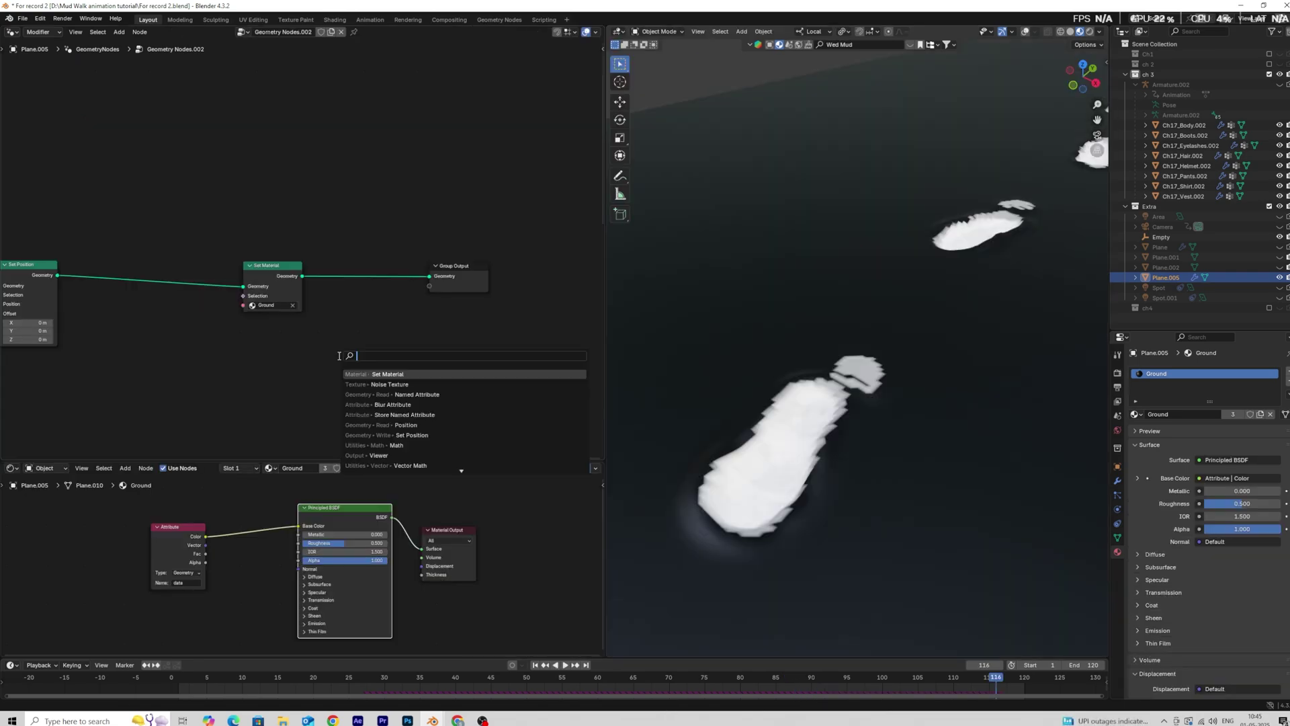
{"action": "type", "text": "st"}
{"action": "left_click", "coordinate": [395, 375]}
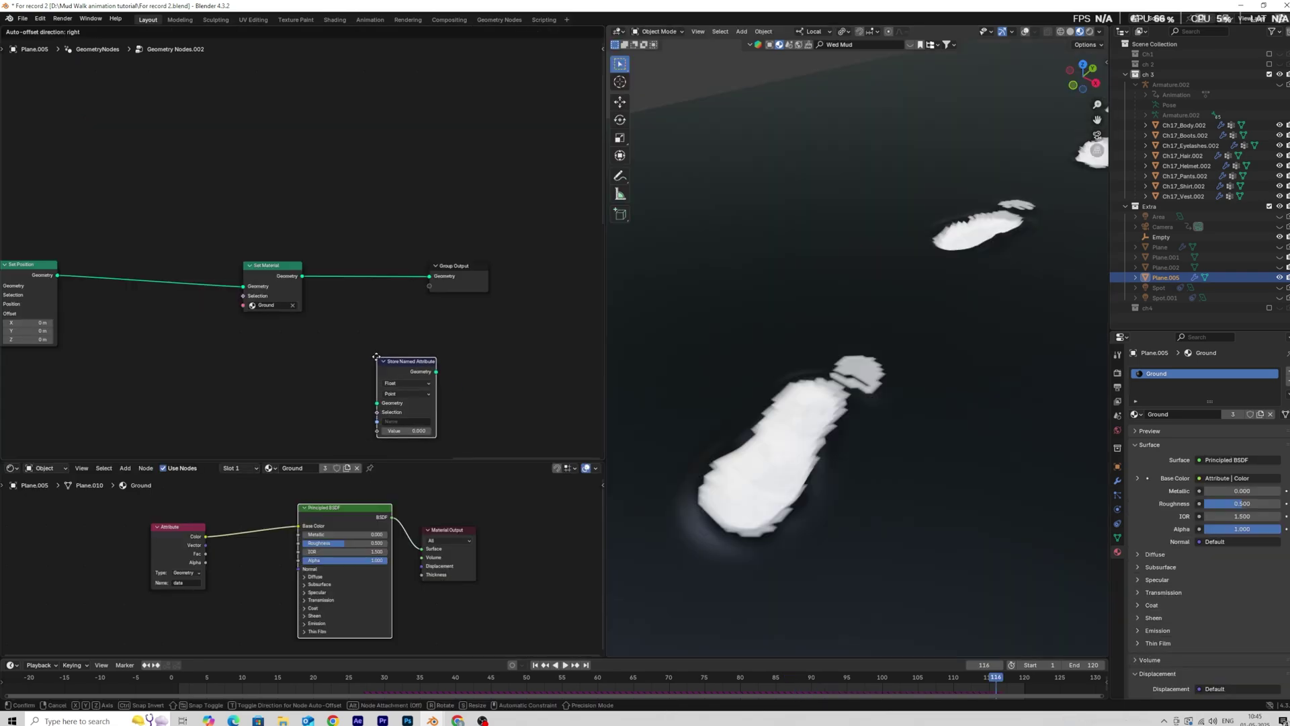
{"action": "left_click", "coordinate": [385, 351]}
{"action": "key", "text": "shift+a"}
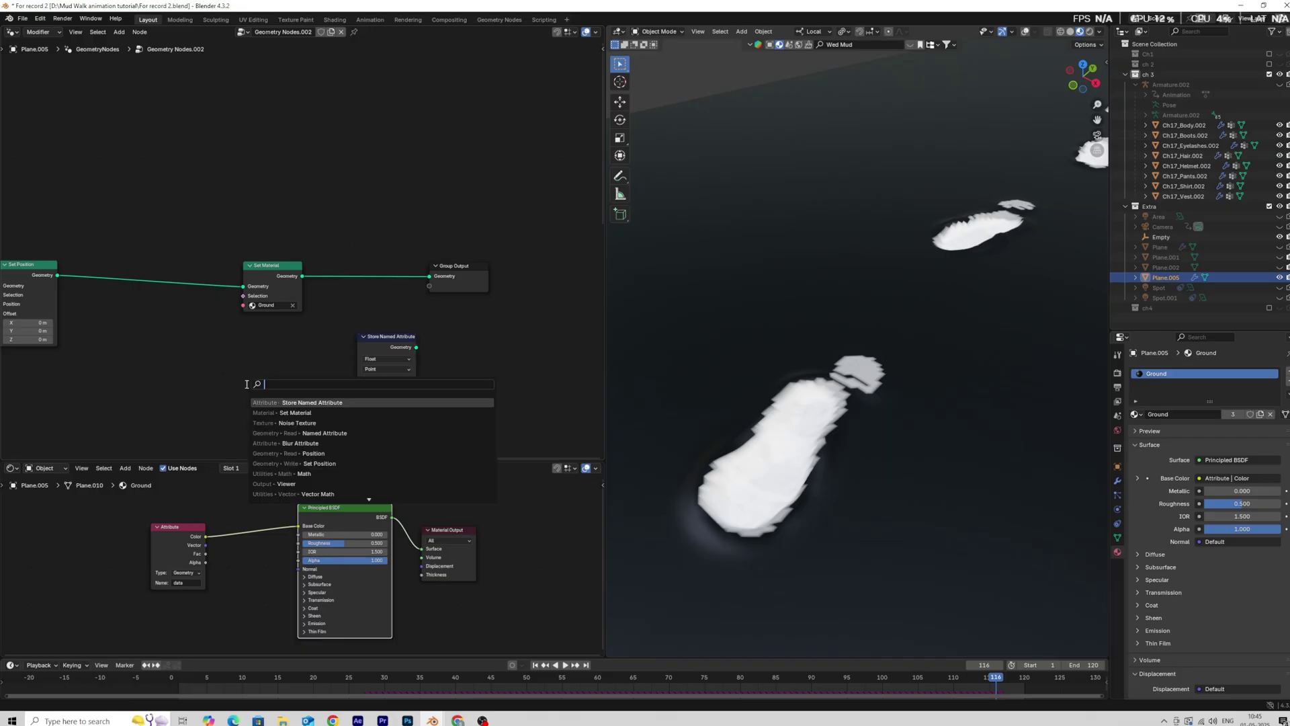
{"action": "type", "text": "blur"}
{"action": "key", "text": "Return"}
{"action": "left_click", "coordinate": [181, 353]}
{"action": "left_click", "coordinate": [177, 385]}
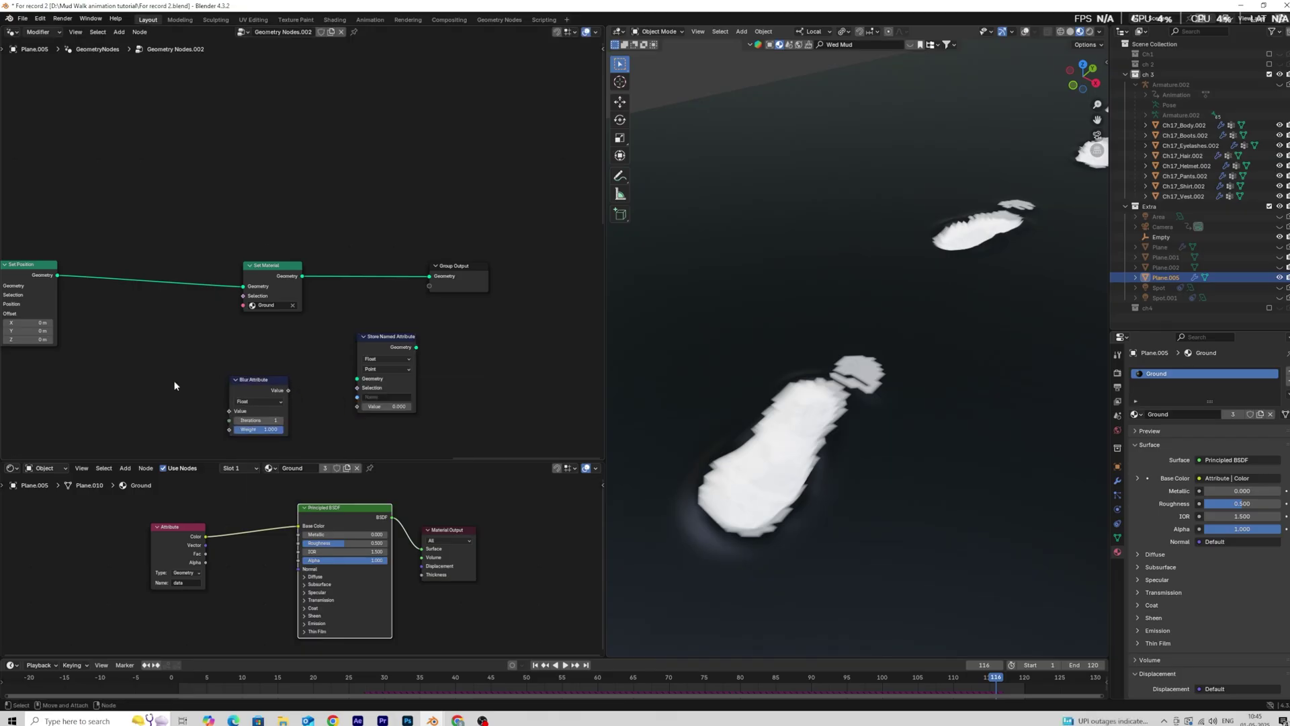
Add a Named Attribute node beside the Blur Attribute node.
{"action": "key", "text": "shift+a"}
{"action": "type", "text": "m"}
{"action": "key", "text": "BackSpace"}
{"action": "type", "text": "n"}
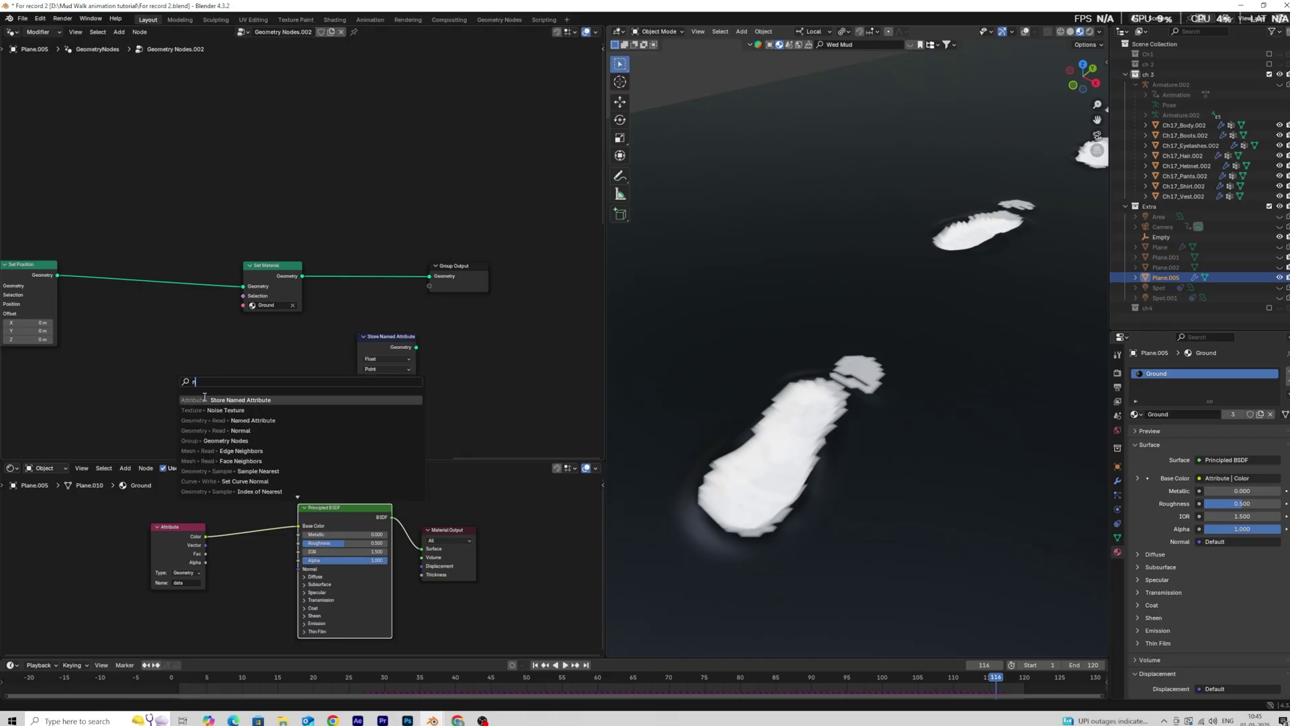
{"action": "left_click", "coordinate": [250, 420]}
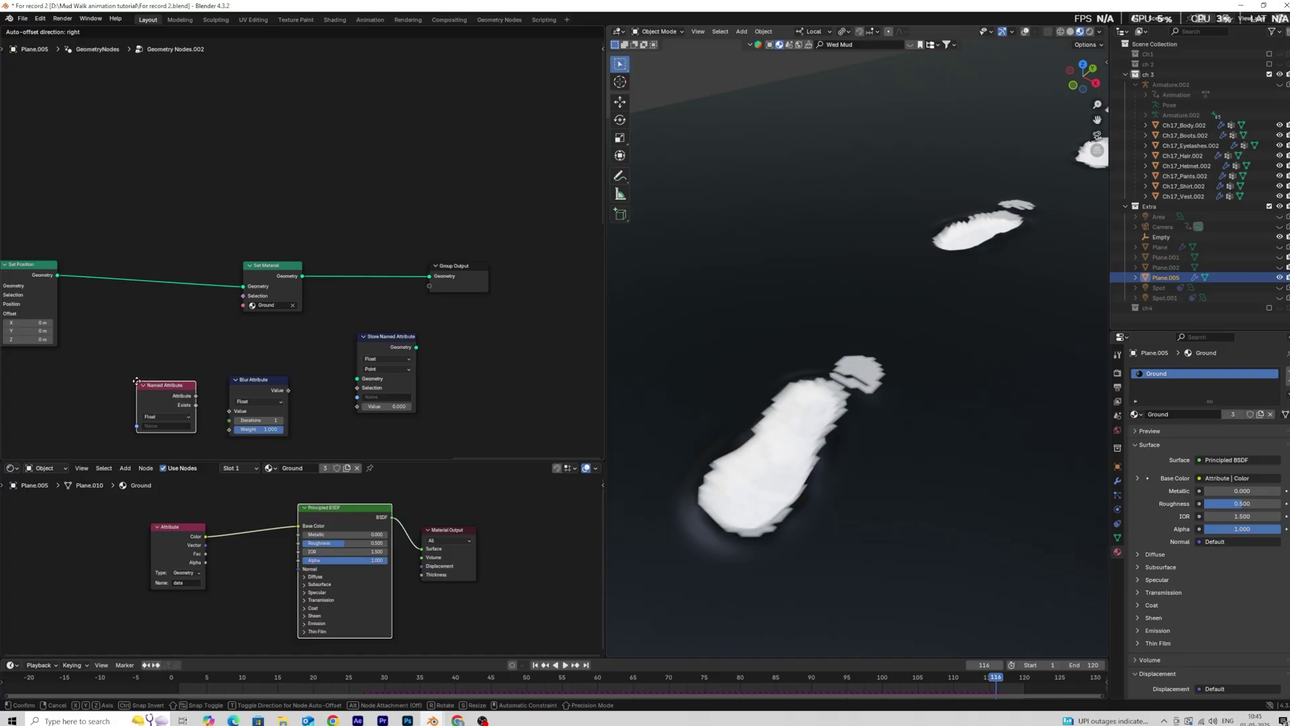
{"action": "left_click", "coordinate": [137, 382]}
Set the attribute name to data in both the new Store Named Attribute node and the Named Attribute node.
{"action": "scroll", "coordinate": [225, 414], "scroll_direction": "up", "scroll_amount": 2}
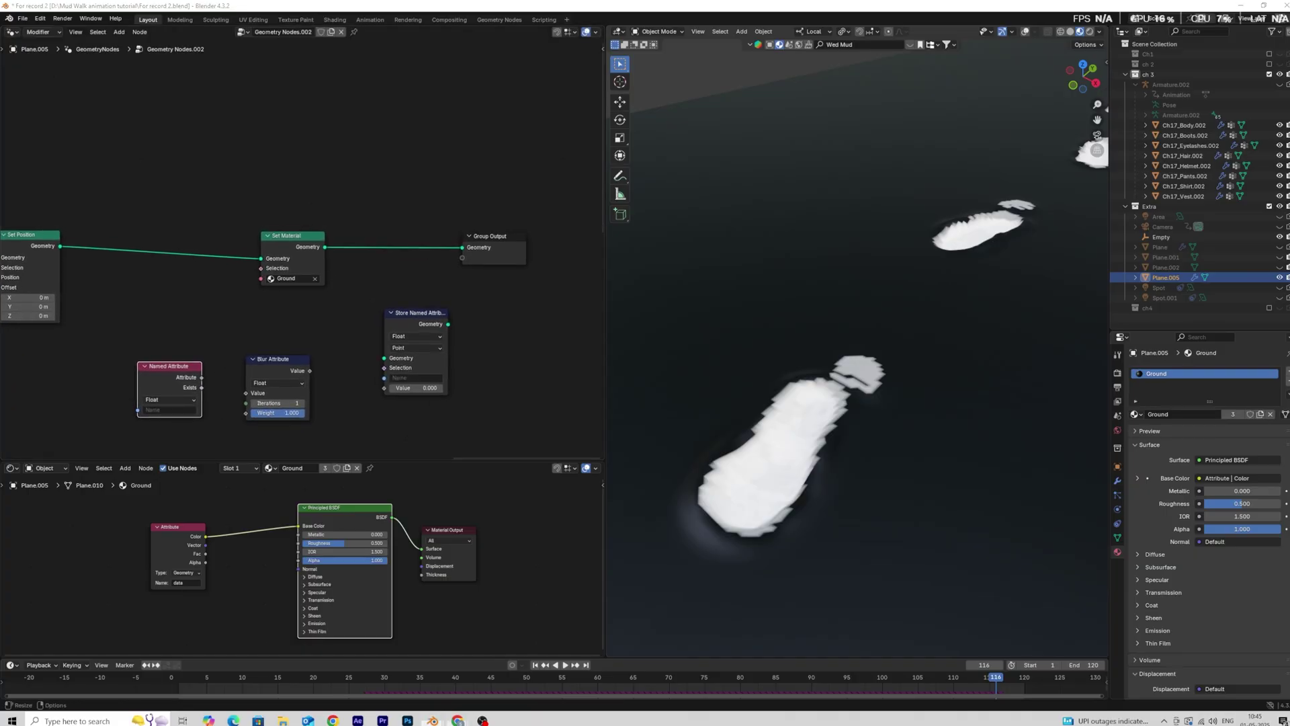
{"action": "left_click", "coordinate": [432, 378]}
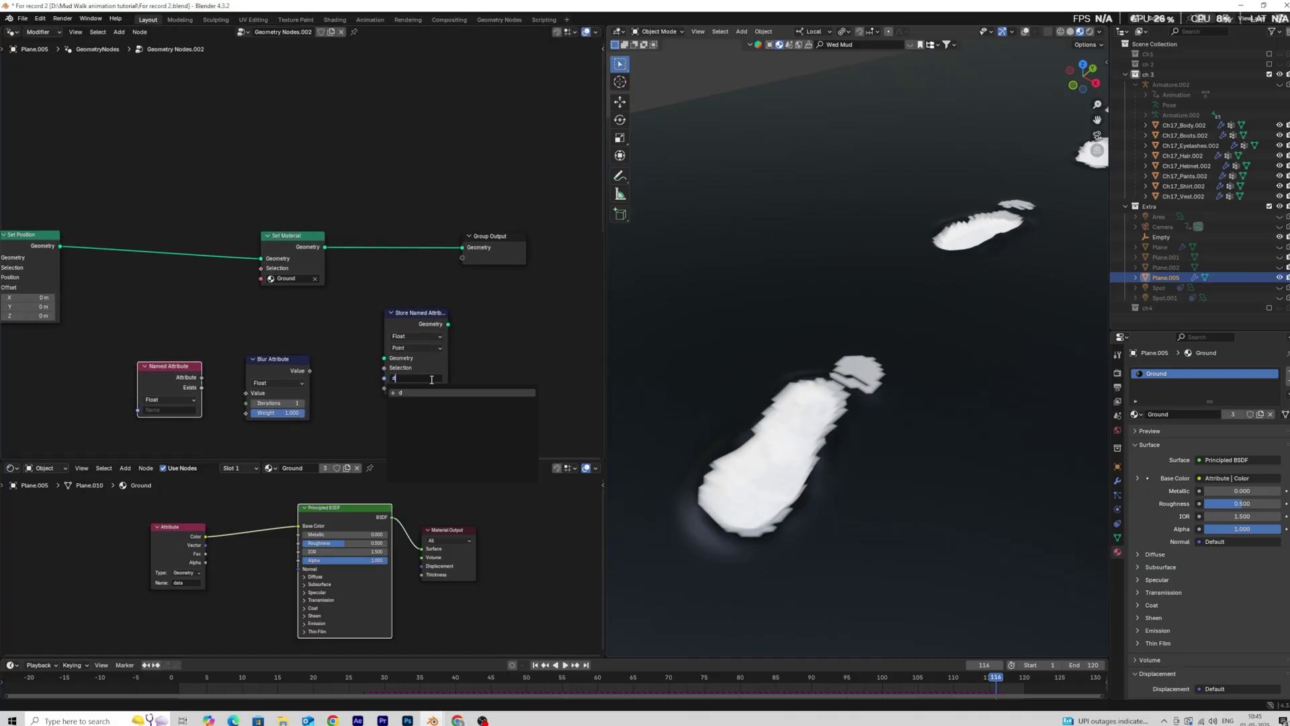
{"action": "left_click", "coordinate": [424, 393]}
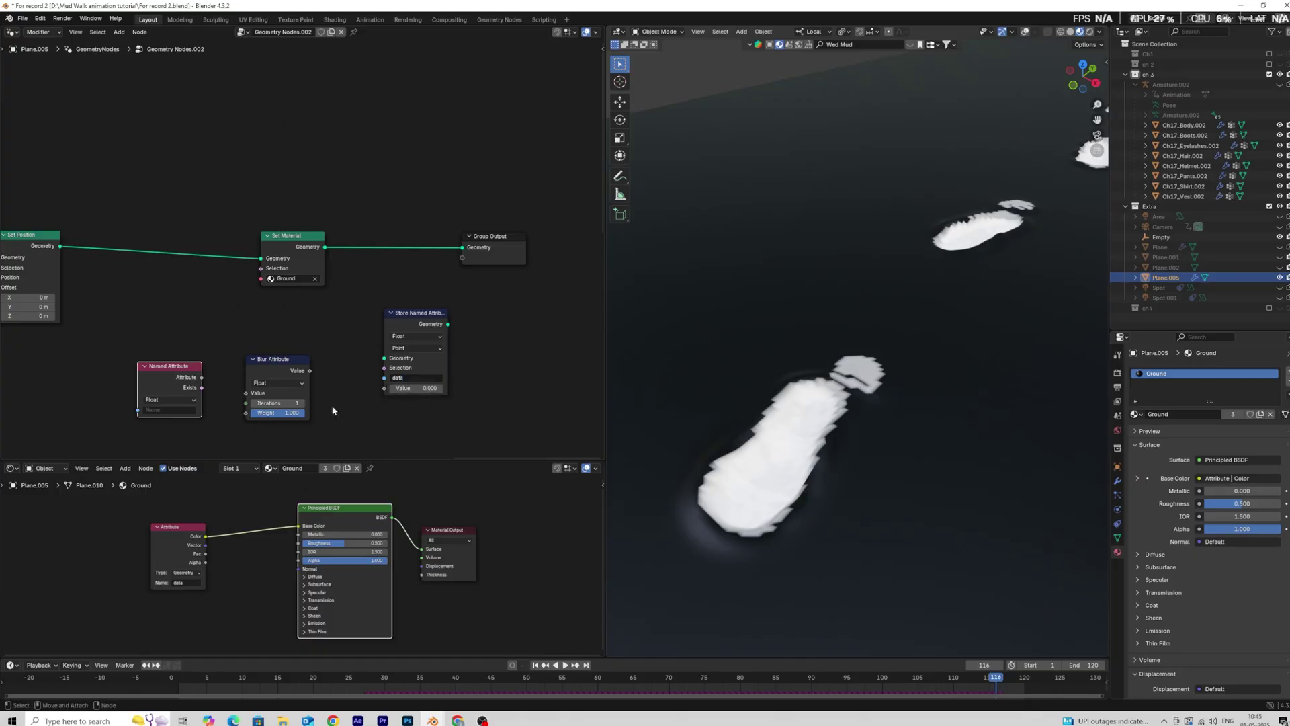
{"action": "left_click", "coordinate": [171, 410]}
{"action": "left_click", "coordinate": [171, 425]}
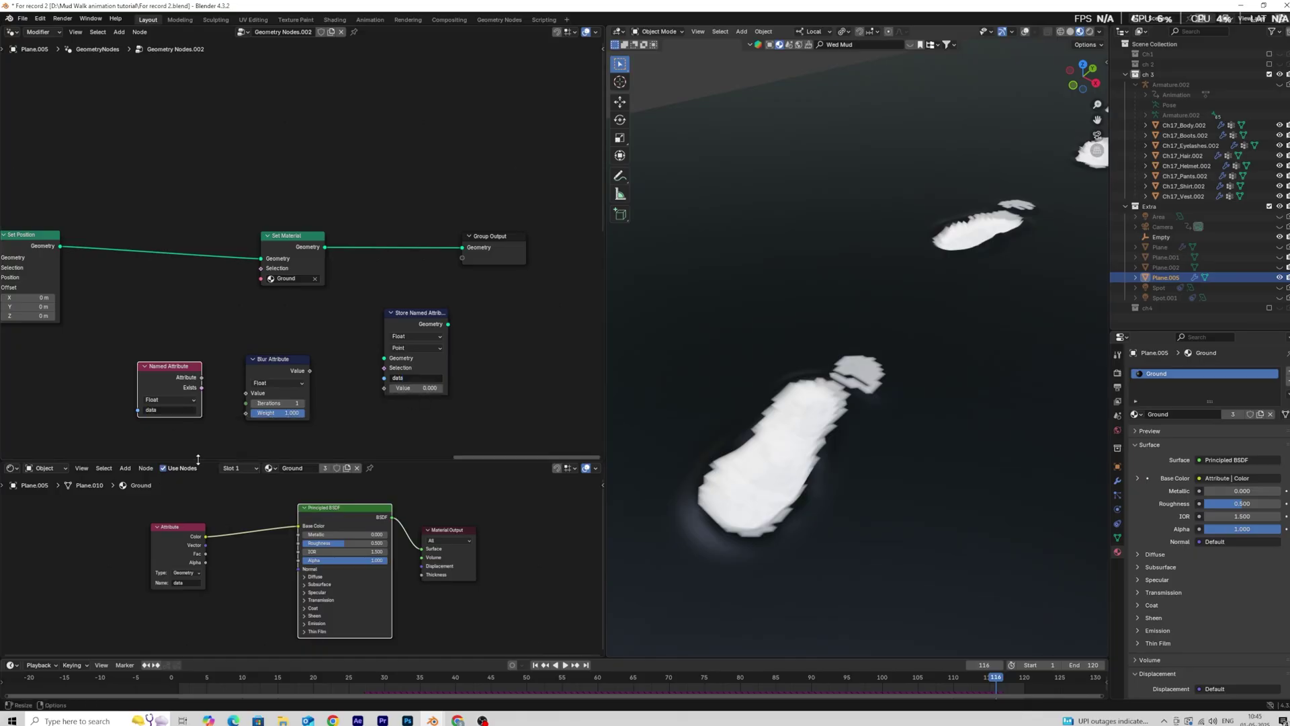
Insert Store Named Attribute between Set Material and Group Output, and connect the Named Attribute output to its Value.
{"action": "scroll", "coordinate": [309, 365], "scroll_direction": "down", "scroll_amount": 1}
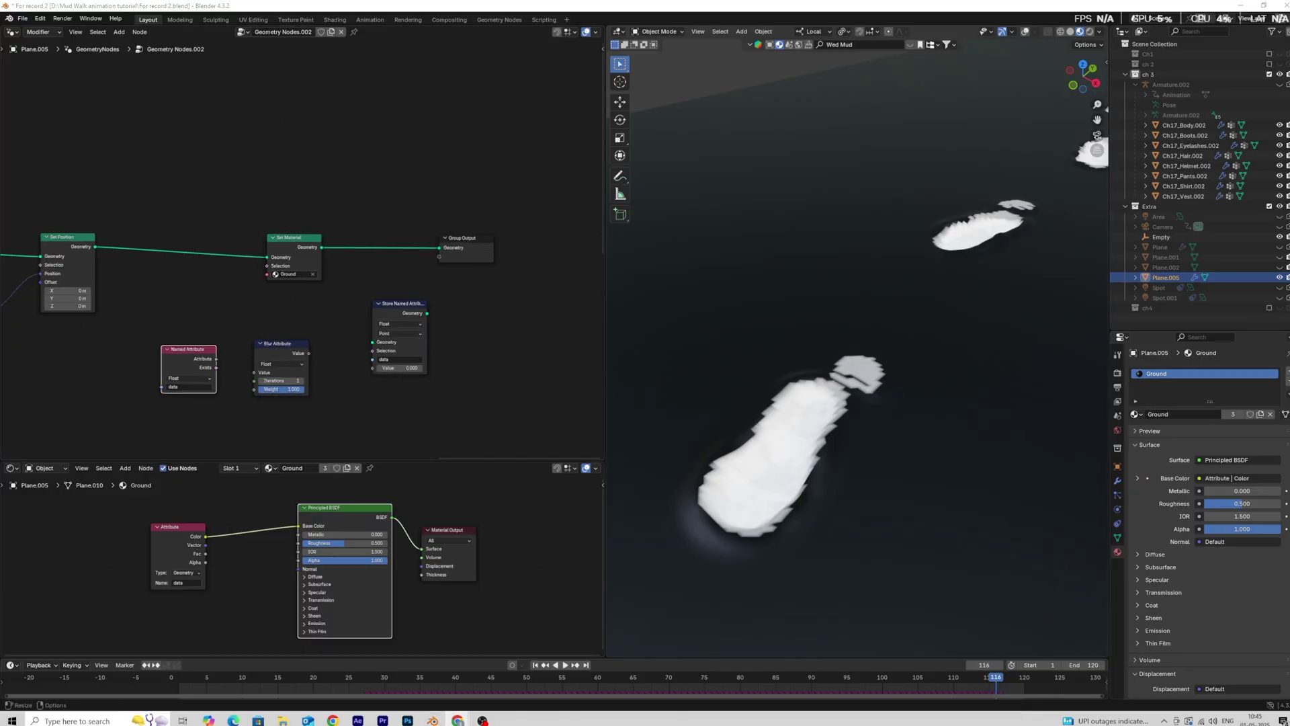
{"action": "middle_click_drag", "start_coordinate": [426, 308], "coordinate": [341, 323]}
{"action": "left_click_drag", "start_coordinate": [197, 267], "coordinate": [131, 267]}
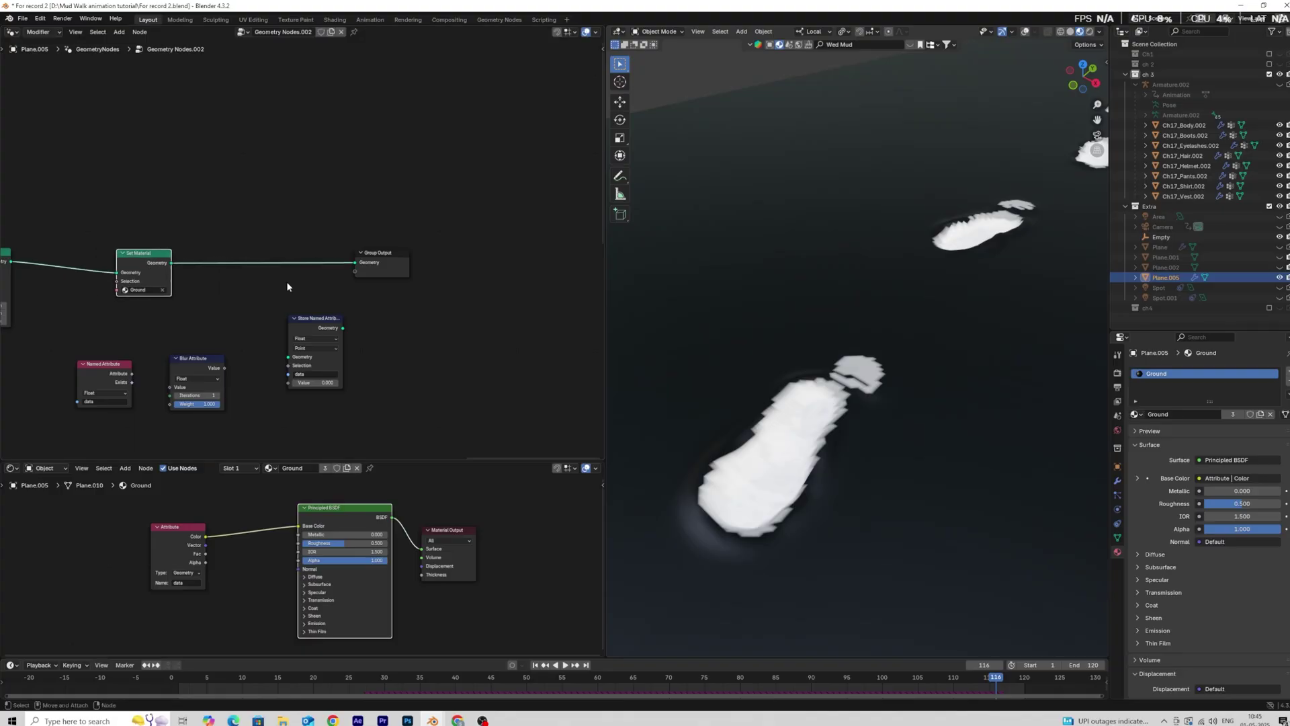
{"action": "left_click_drag", "start_coordinate": [310, 319], "coordinate": [301, 256]}
{"action": "scroll", "coordinate": [131, 364], "scroll_direction": "up", "scroll_amount": 2}
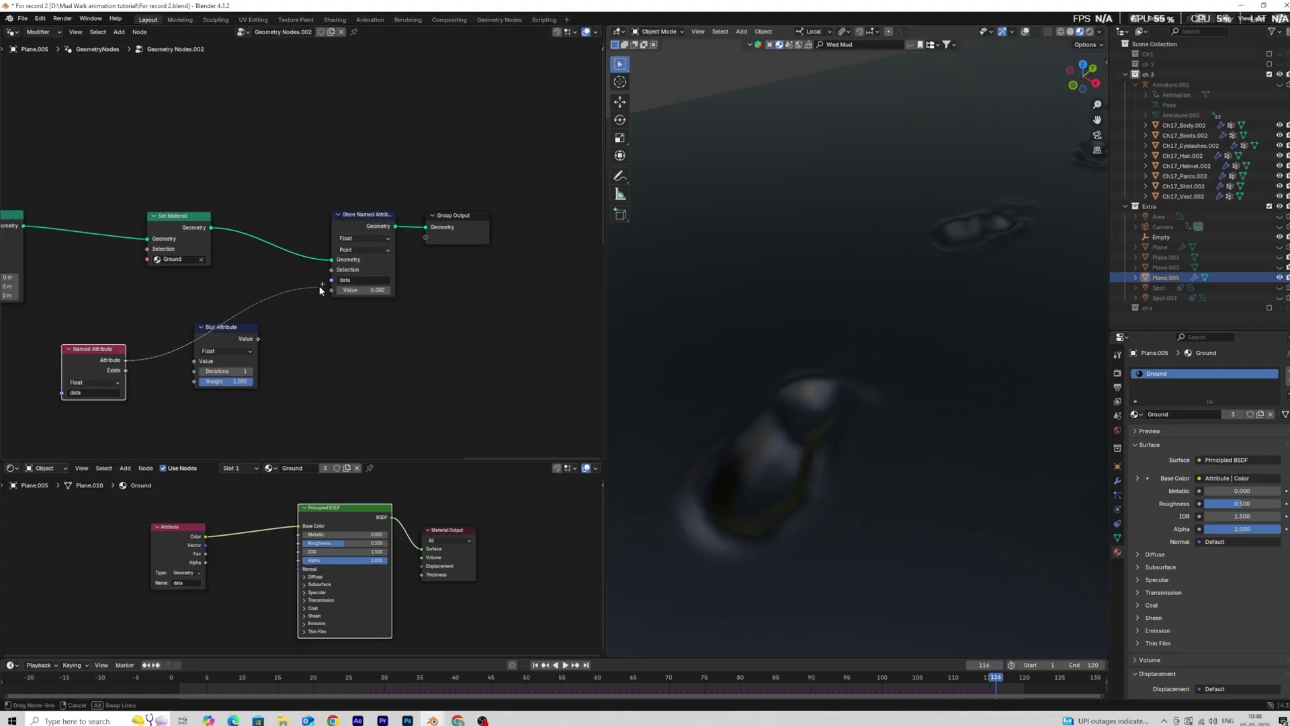
{"action": "left_click_drag", "start_coordinate": [327, 290], "coordinate": [330, 290]}
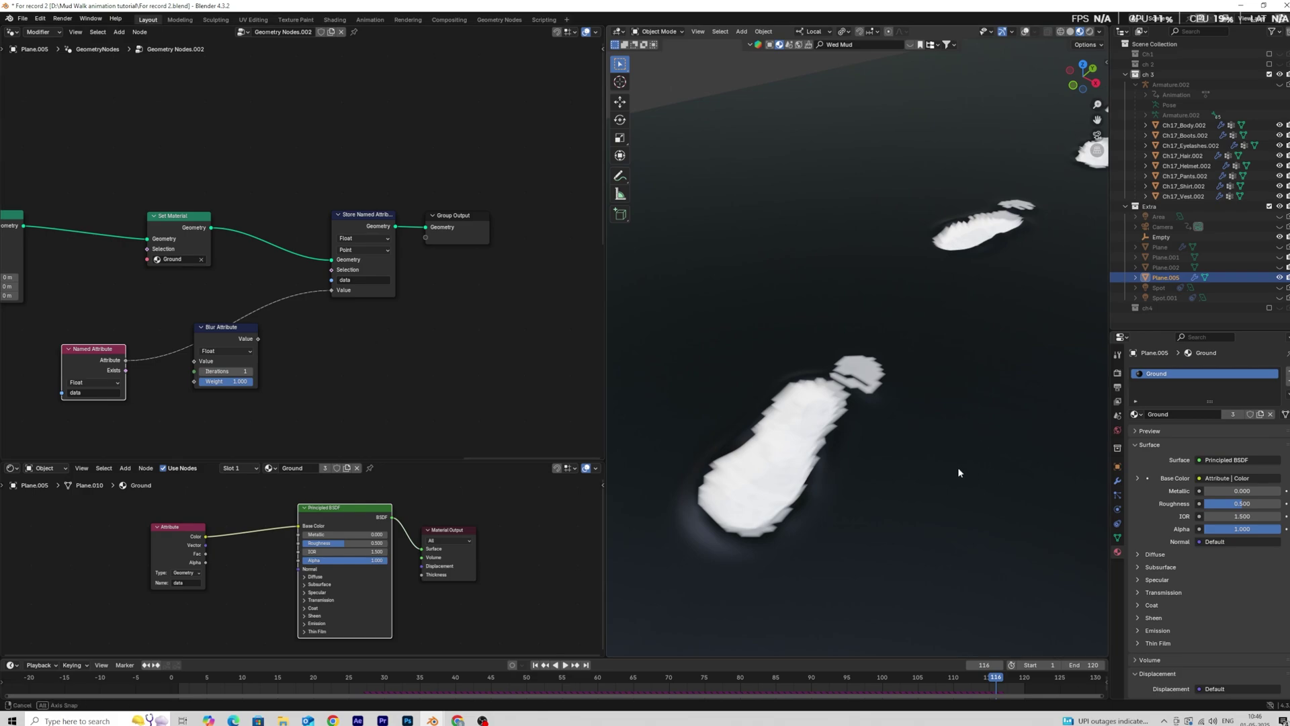
Insert Blur Attribute between Named Attribute and Store Named Attribute, and set its iterations to 3.
{"action": "left_click_drag", "start_coordinate": [195, 348], "coordinate": [204, 325]}
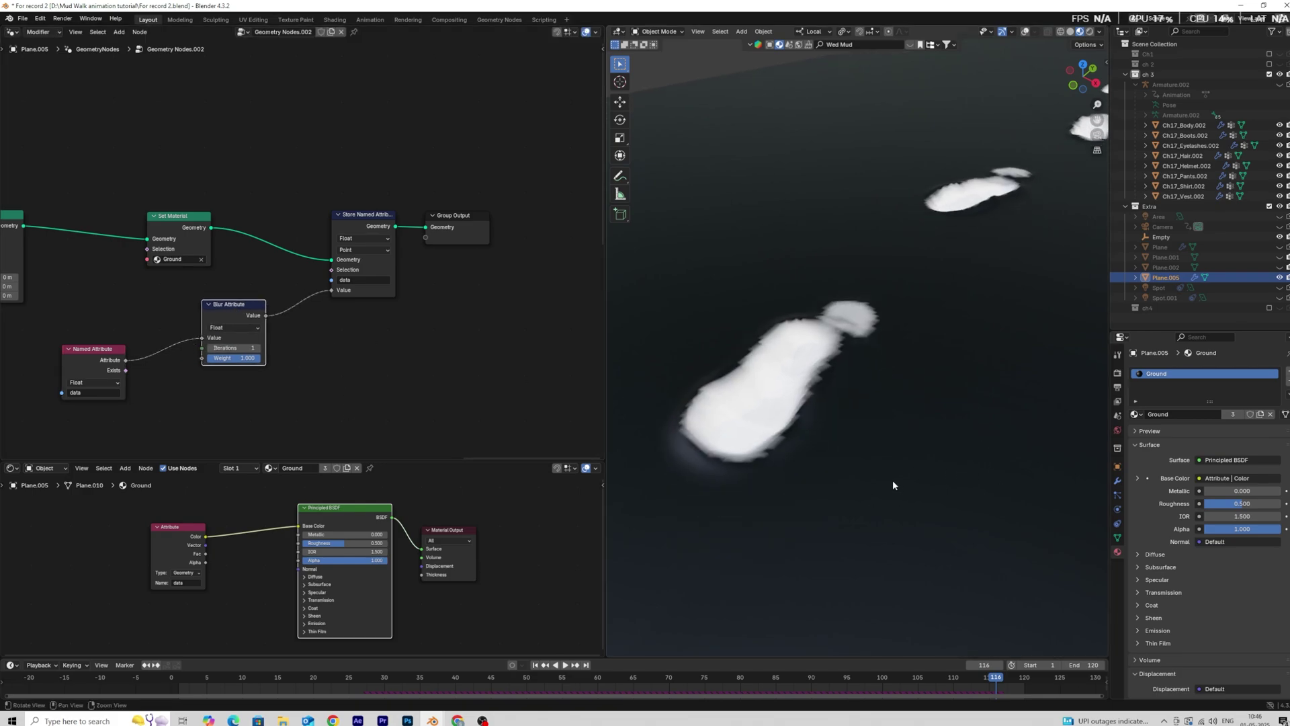
{"action": "scroll", "coordinate": [880, 485], "scroll_direction": "up", "scroll_amount": 3}
{"action": "left_click", "coordinate": [259, 347]}
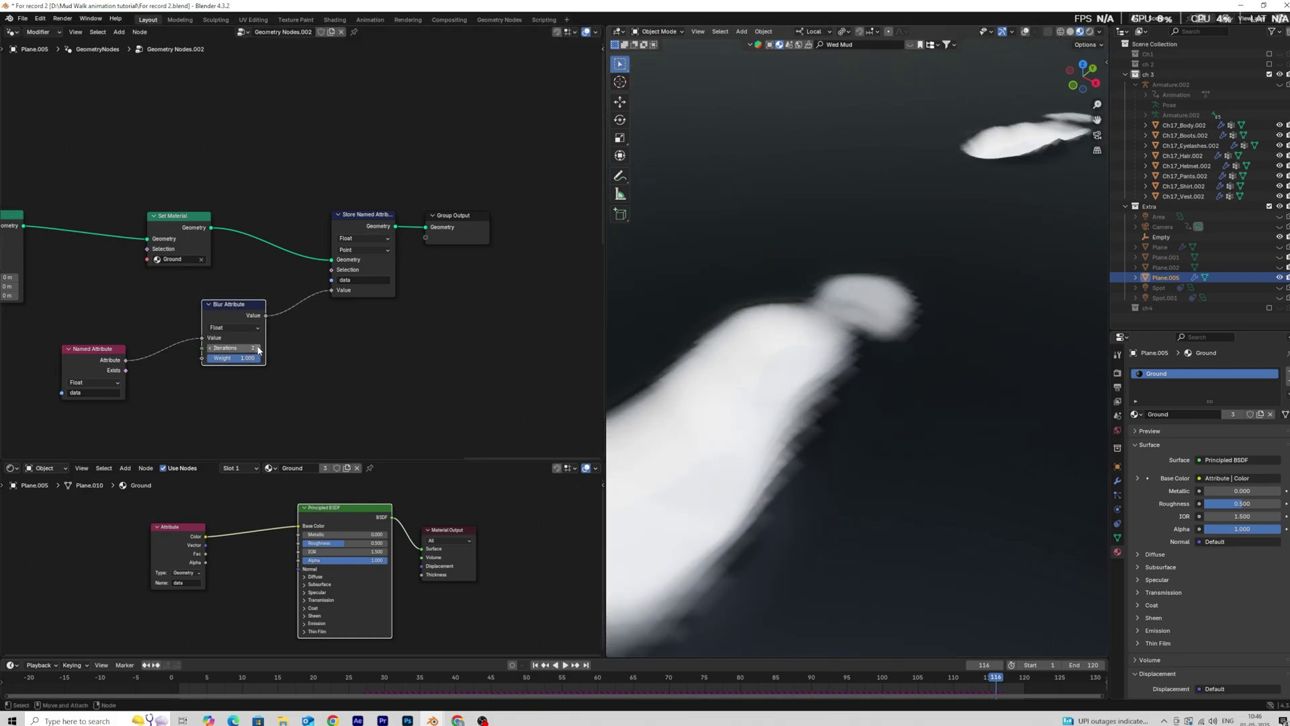
{"action": "left_click", "coordinate": [259, 347]}
{"action": "scroll", "coordinate": [740, 482], "scroll_direction": "down", "scroll_amount": 5}
{"action": "scroll", "coordinate": [759, 489], "scroll_direction": "up", "scroll_amount": 2}
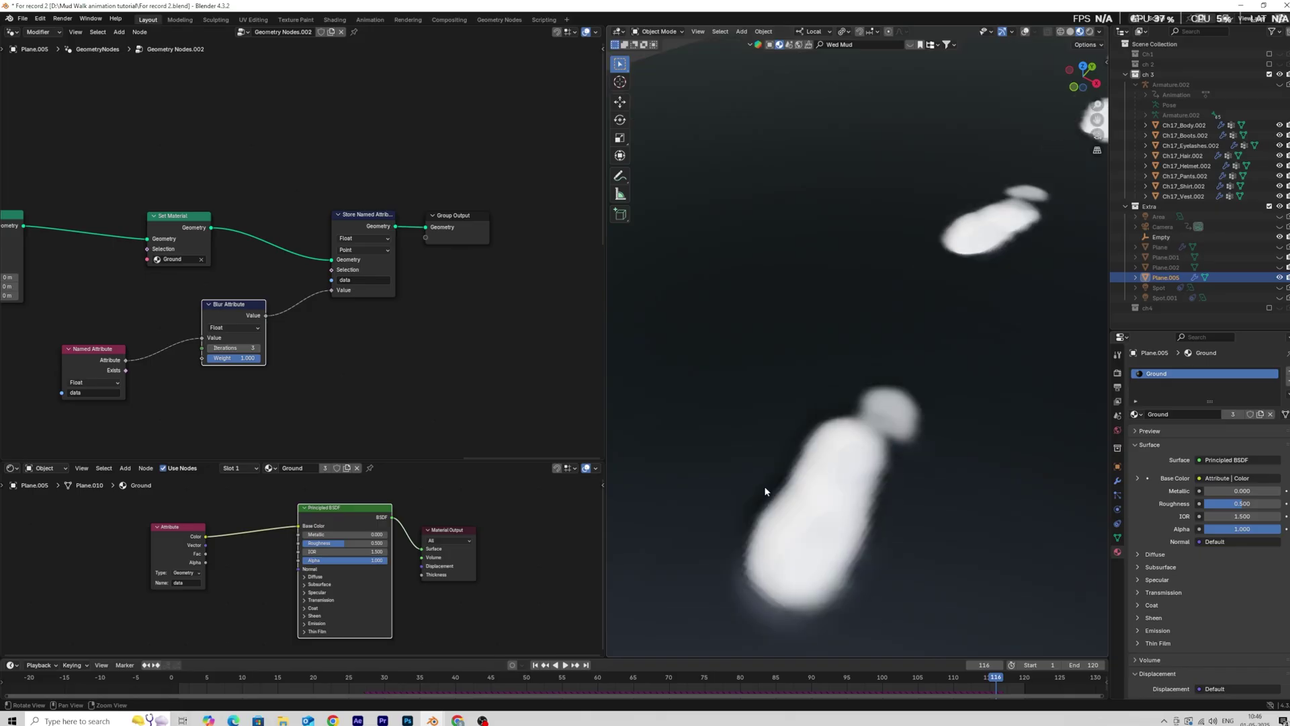
{"action": "scroll", "coordinate": [232, 582], "scroll_direction": "down", "scroll_amount": 2}
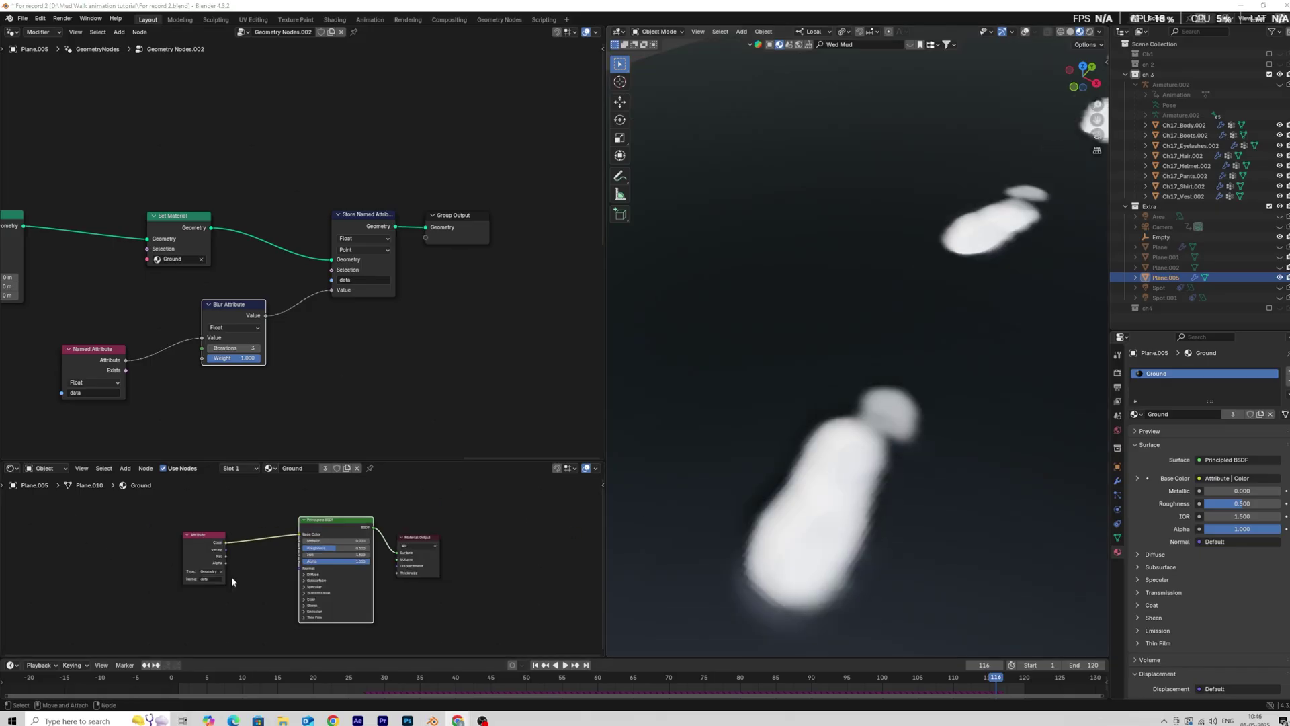
Enlarge the shader editor and insert a Color Ramp between the Attribute color and the Principled BSDF base color.
{"action": "left_click_drag", "start_coordinate": [369, 462], "coordinate": [369, 394]}
{"action": "scroll", "coordinate": [133, 507], "scroll_direction": "up", "scroll_amount": 4}
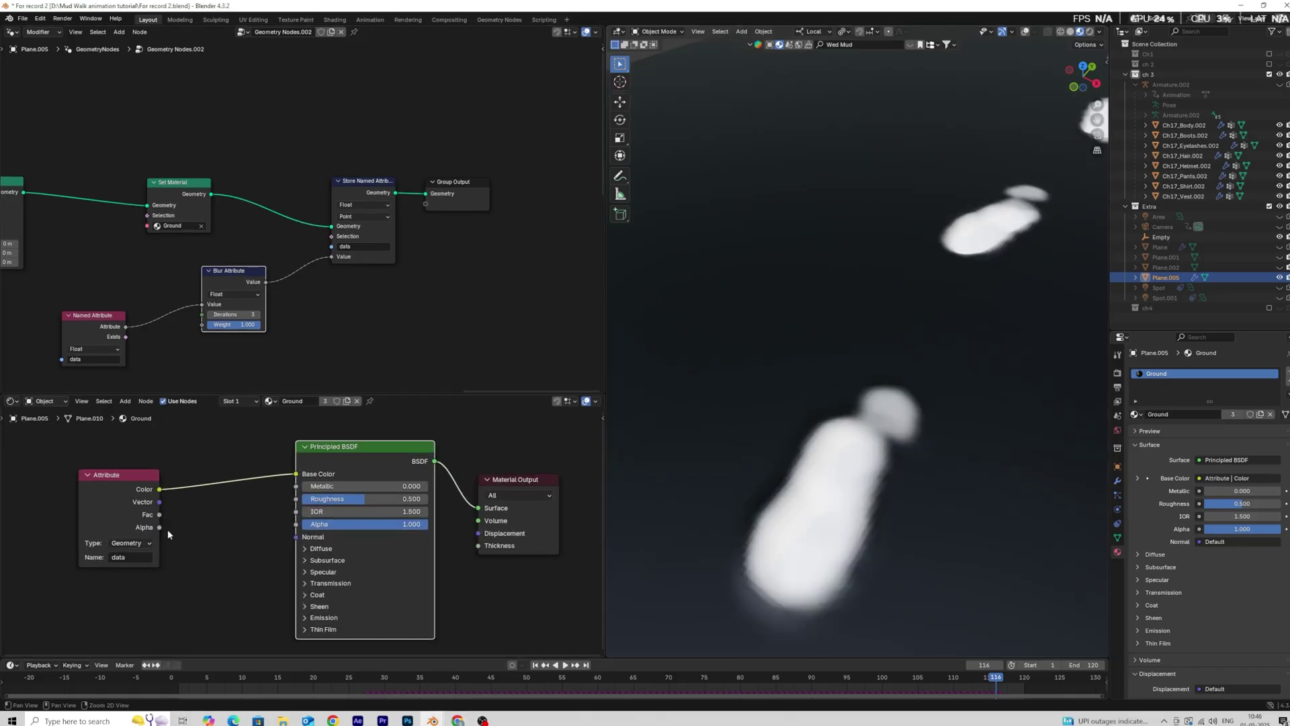
{"action": "left_click_drag", "start_coordinate": [133, 508], "coordinate": [58, 492]}
{"action": "key", "text": "shift+a"}
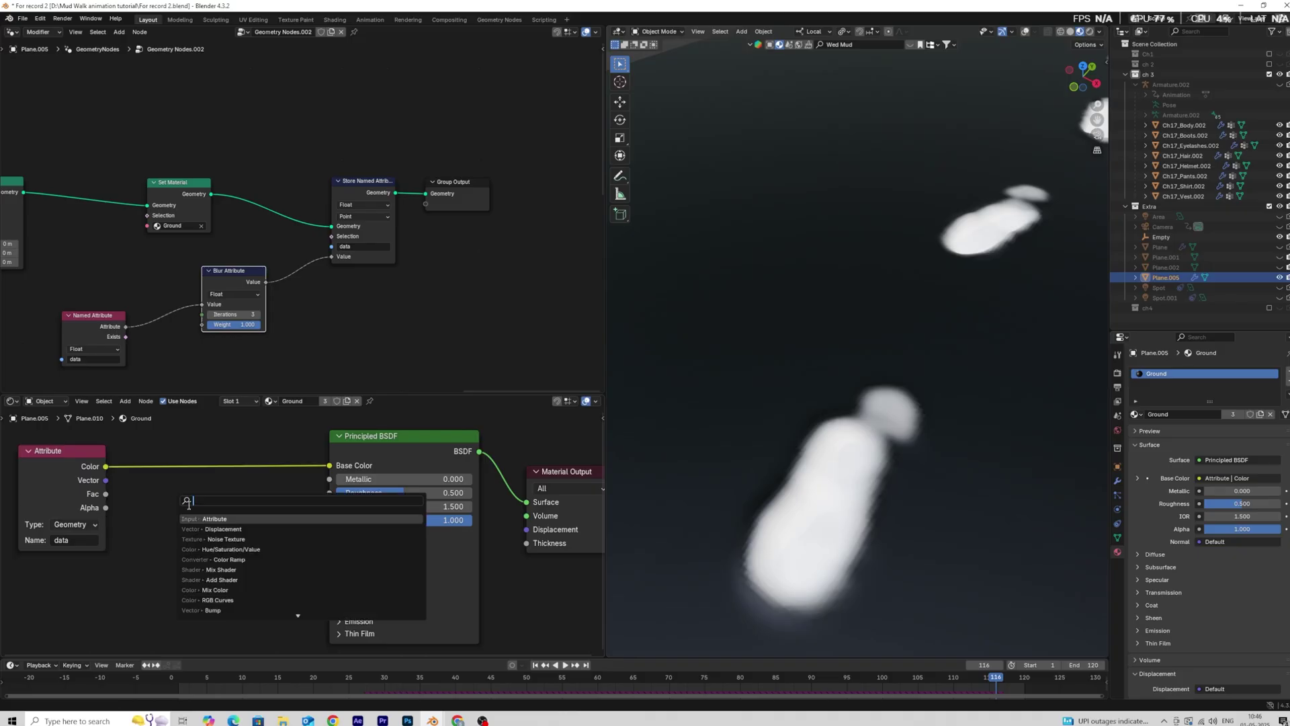
{"action": "type", "text": "c"}
{"action": "left_click", "coordinate": [230, 521]}
{"action": "left_click", "coordinate": [188, 478]}
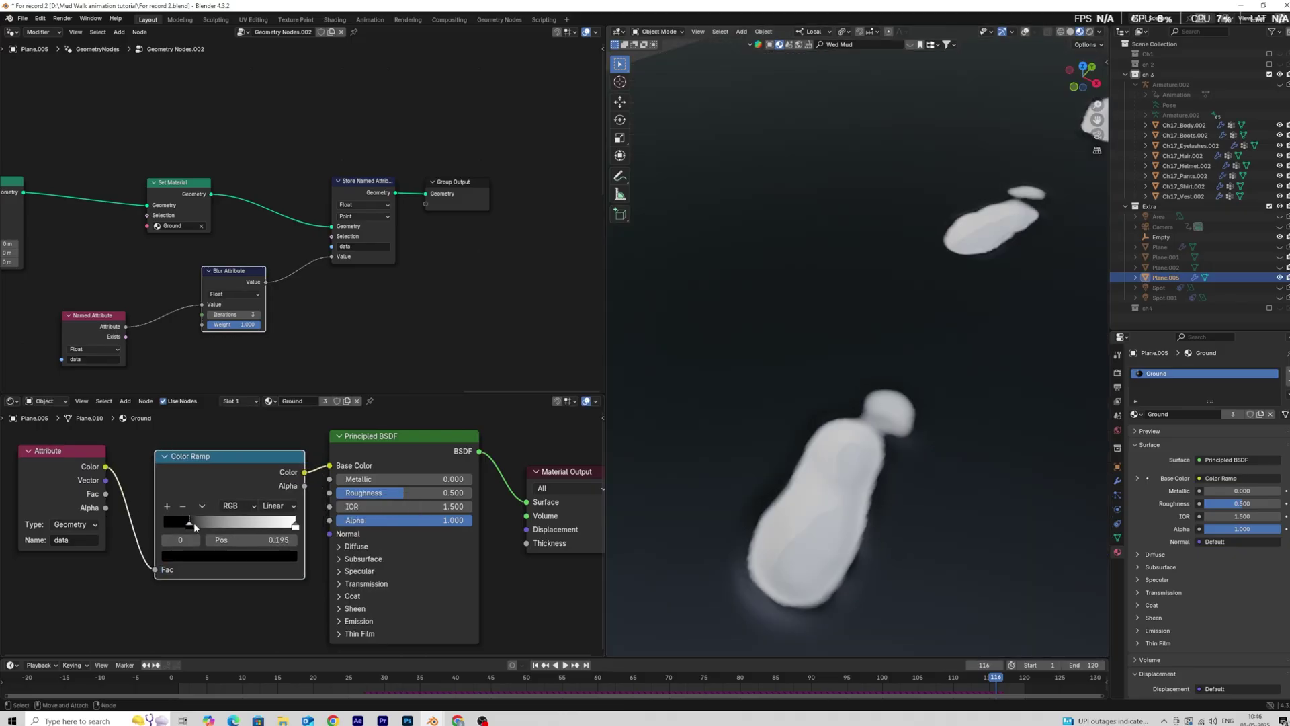
Move the Color Ramp's black stop to about 0.295 and change its white stop to a bright yellow-green.
{"action": "left_click_drag", "start_coordinate": [165, 523], "coordinate": [207, 529]}
{"action": "scroll", "coordinate": [265, 534], "scroll_direction": "down", "scroll_amount": 2}
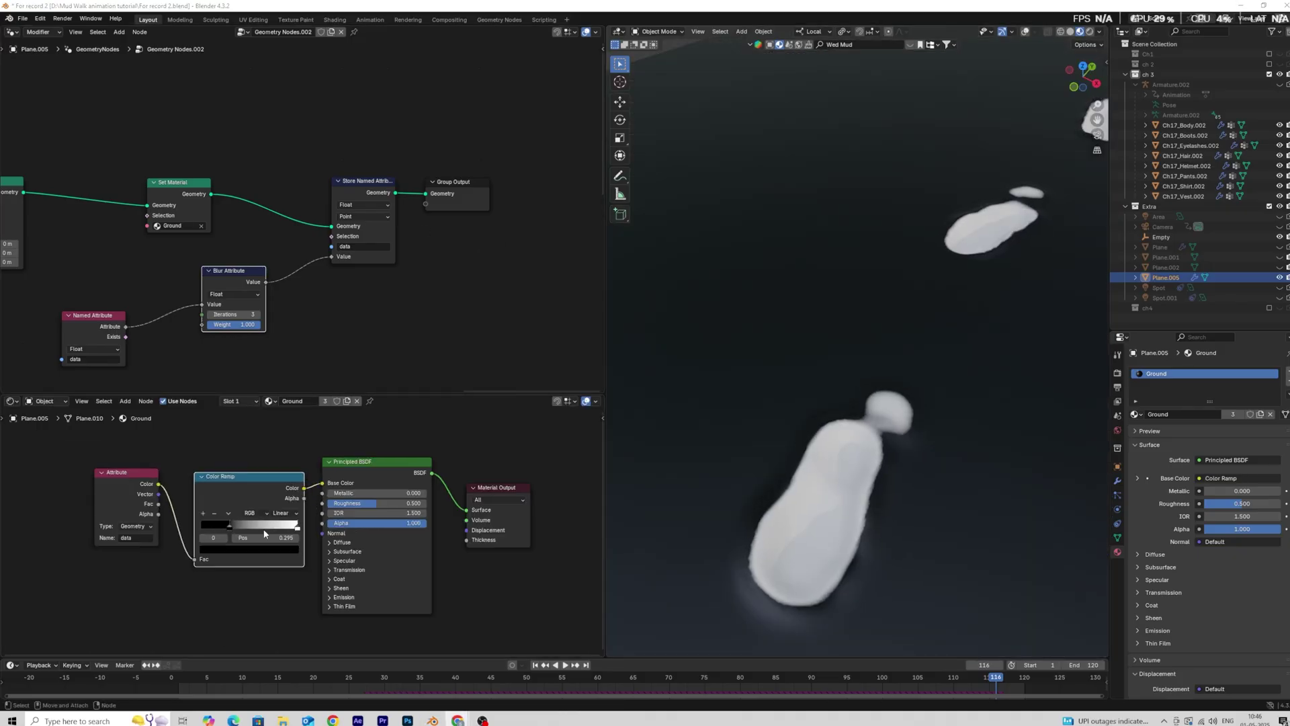
{"action": "left_click", "coordinate": [281, 551]}
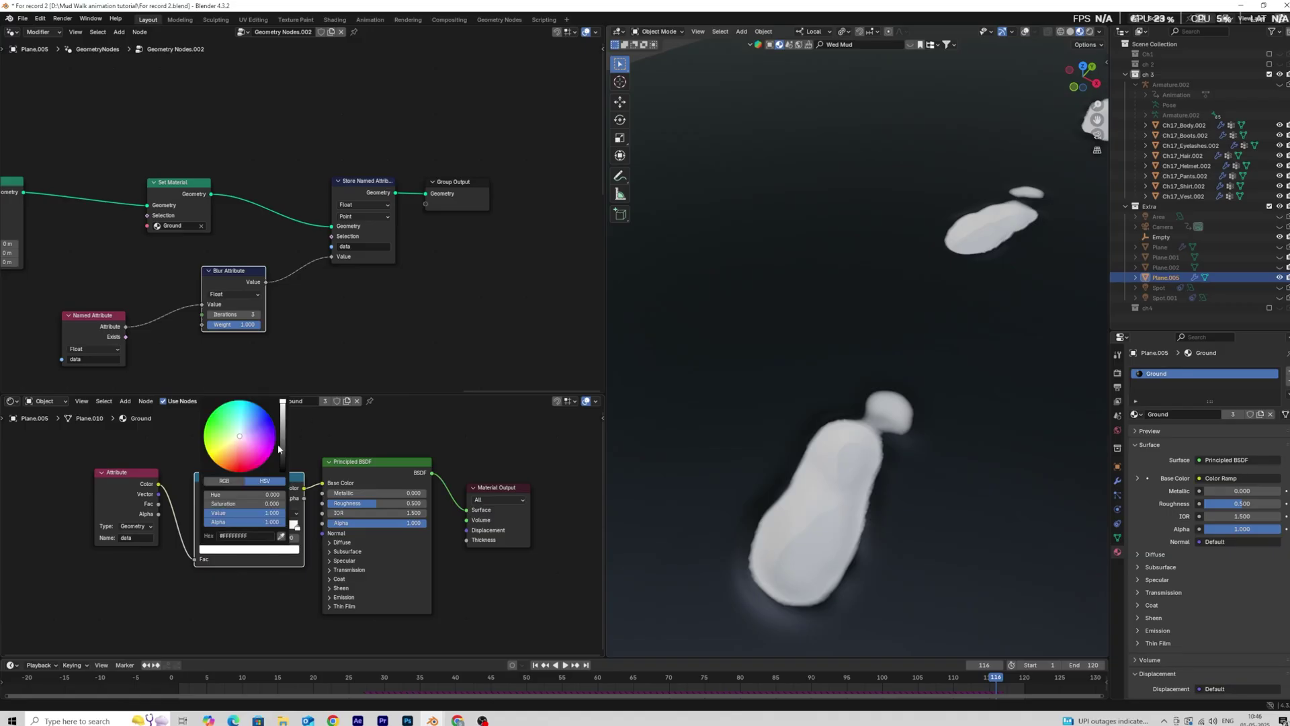
{"action": "left_click_drag", "start_coordinate": [250, 430], "coordinate": [229, 445]}
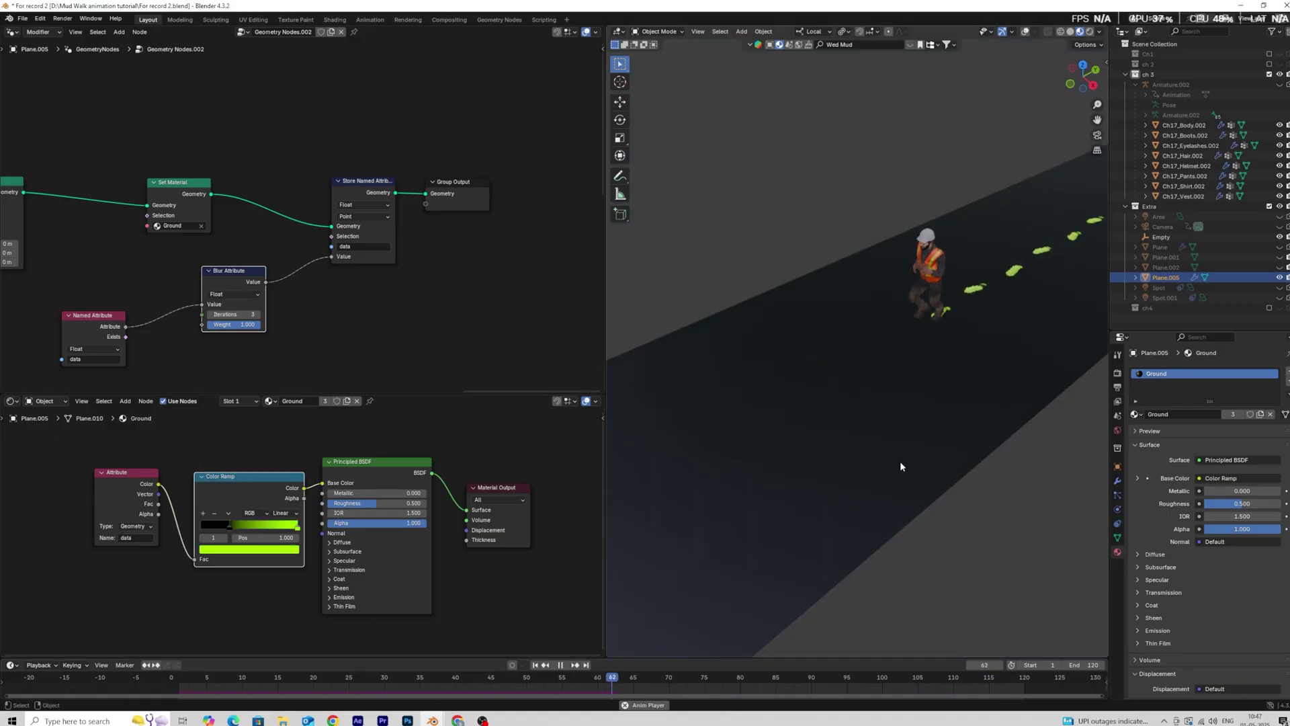
Stop the playback, switch to BlenderKit in the browser, search its materials for mud and open the Wed Mud material.
{"action": "key", "text": "space"}
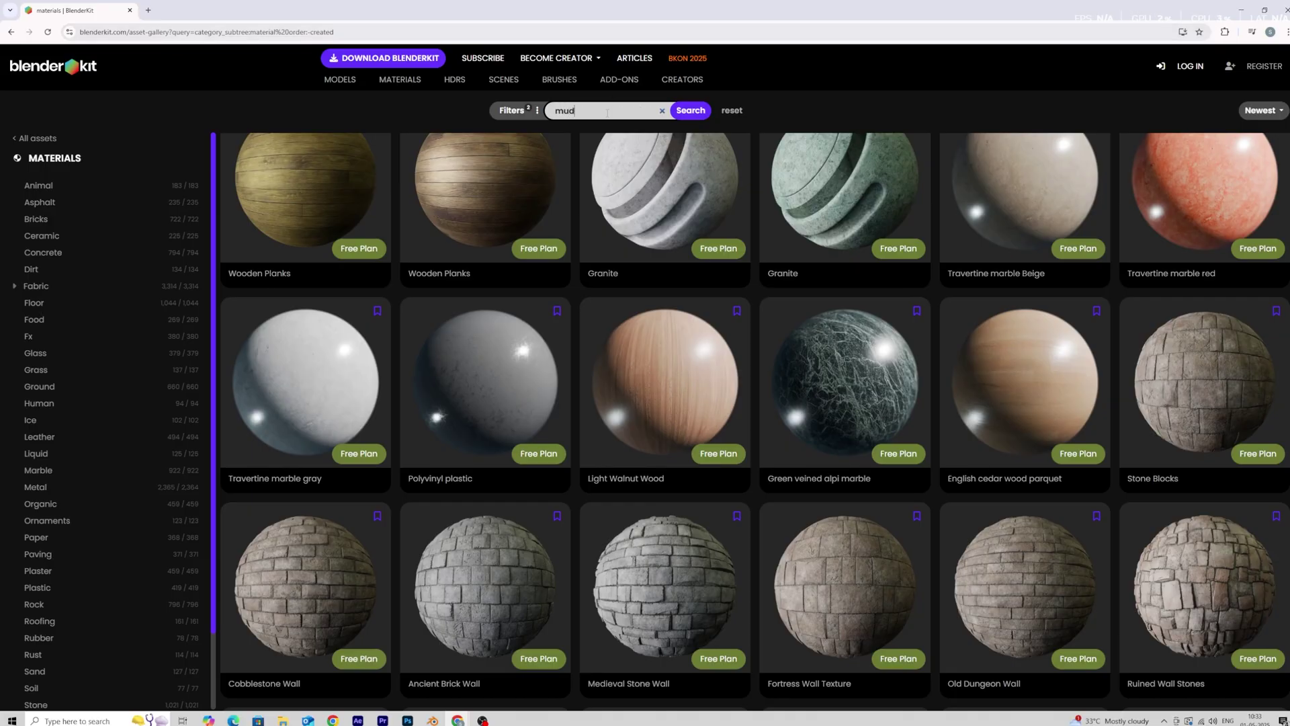
{"action": "key", "text": "Return"}
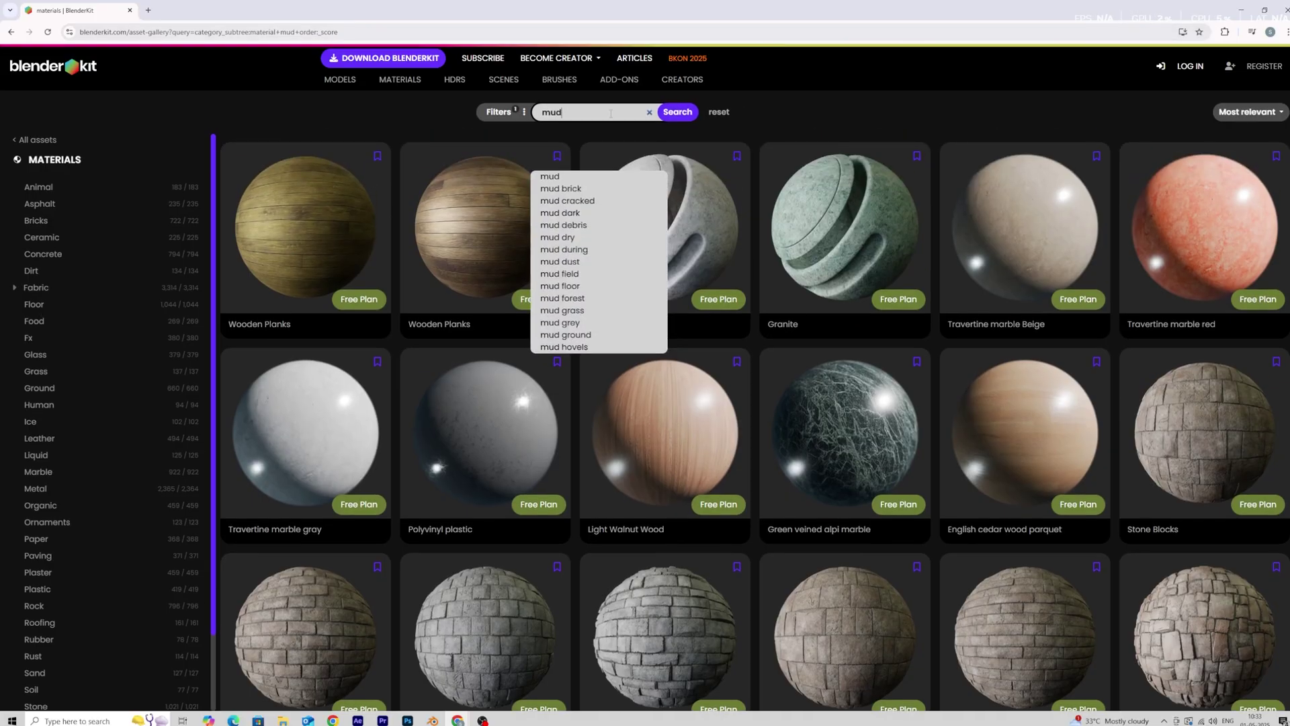
{"action": "scroll", "coordinate": [953, 283], "scroll_direction": "down", "scroll_amount": 3}
{"action": "scroll", "coordinate": [953, 282], "scroll_direction": "down", "scroll_amount": 15}
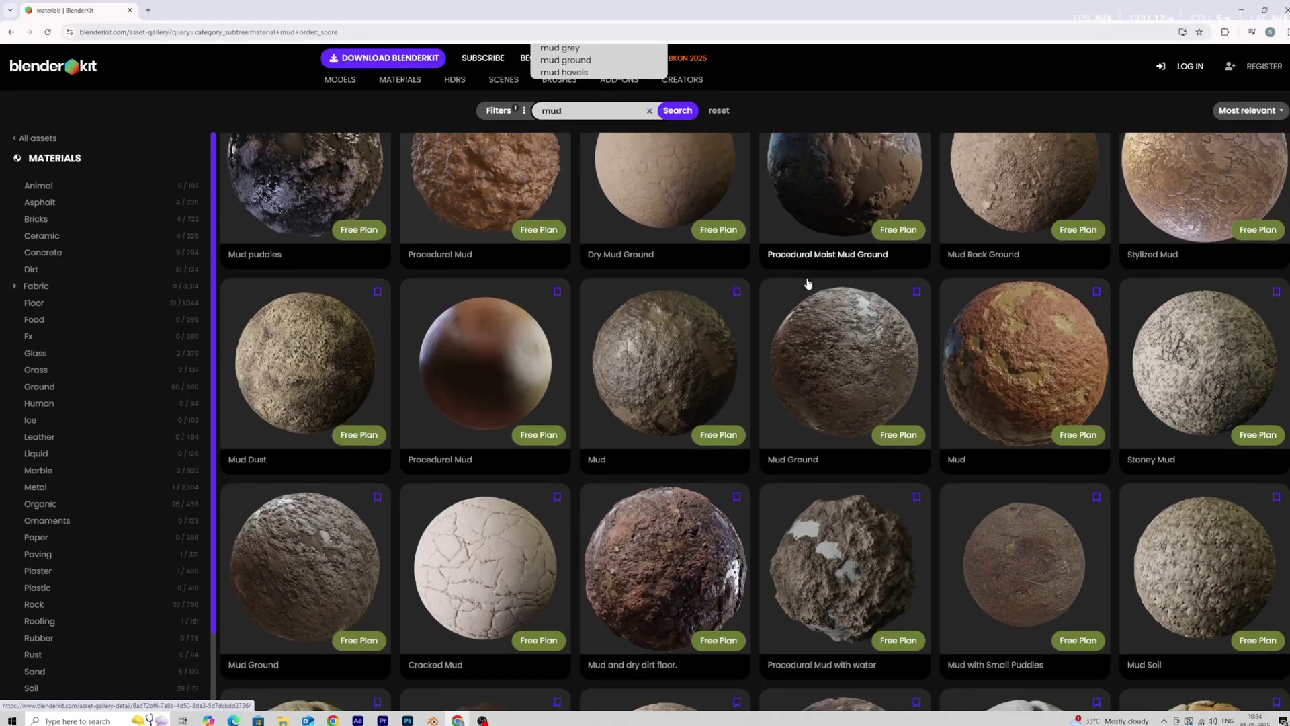
{"action": "scroll", "coordinate": [735, 399], "scroll_direction": "down", "scroll_amount": 10}
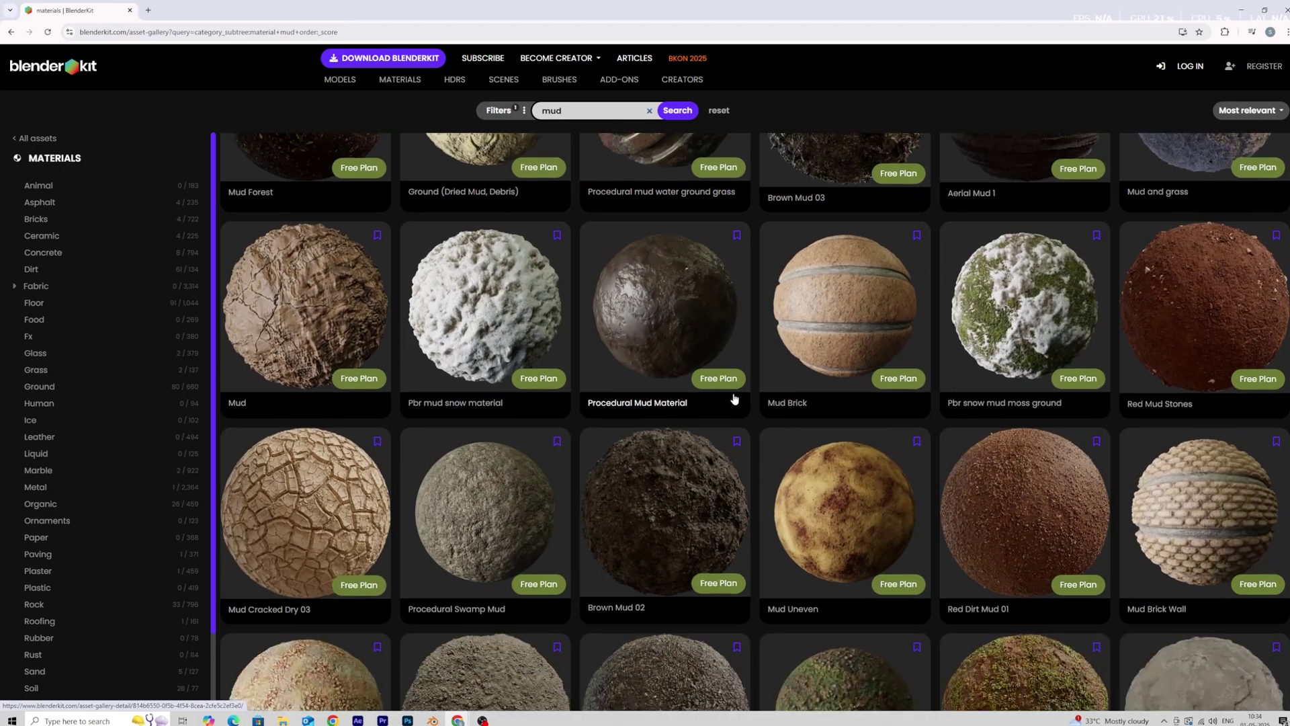
{"action": "scroll", "coordinate": [744, 400], "scroll_direction": "down", "scroll_amount": 4}
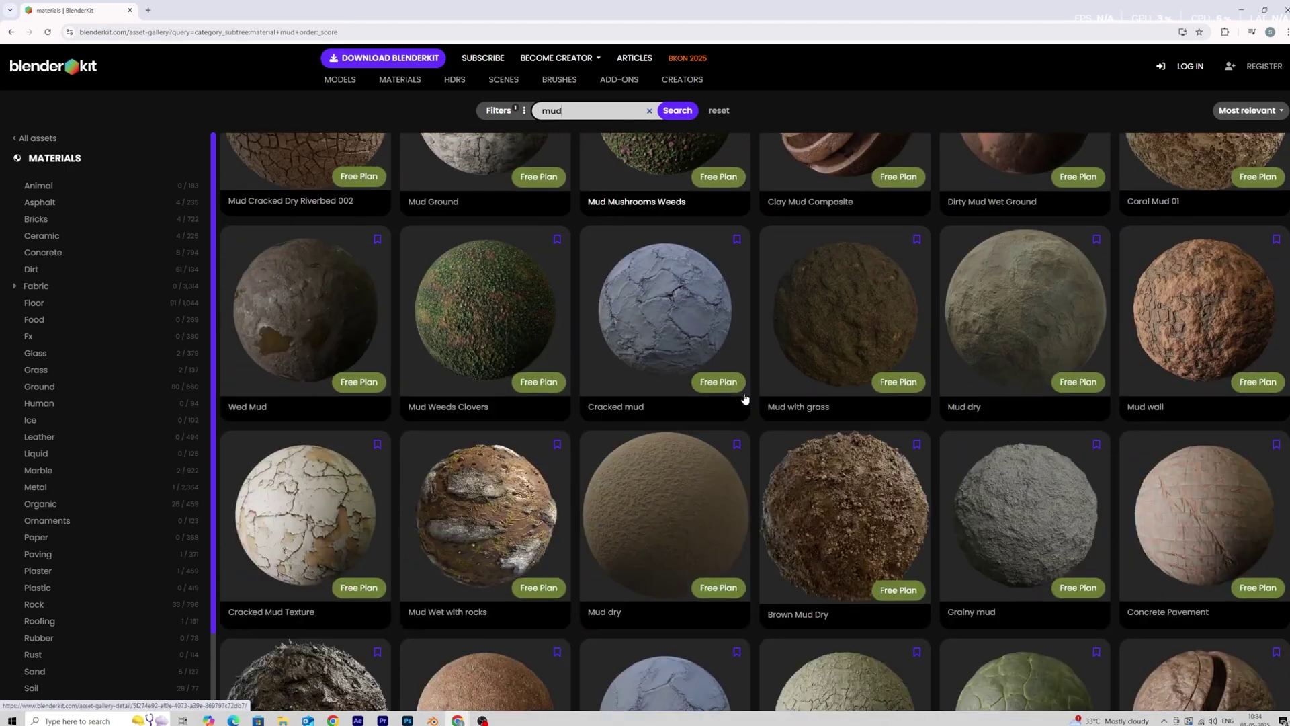
{"action": "left_click", "coordinate": [262, 273]}
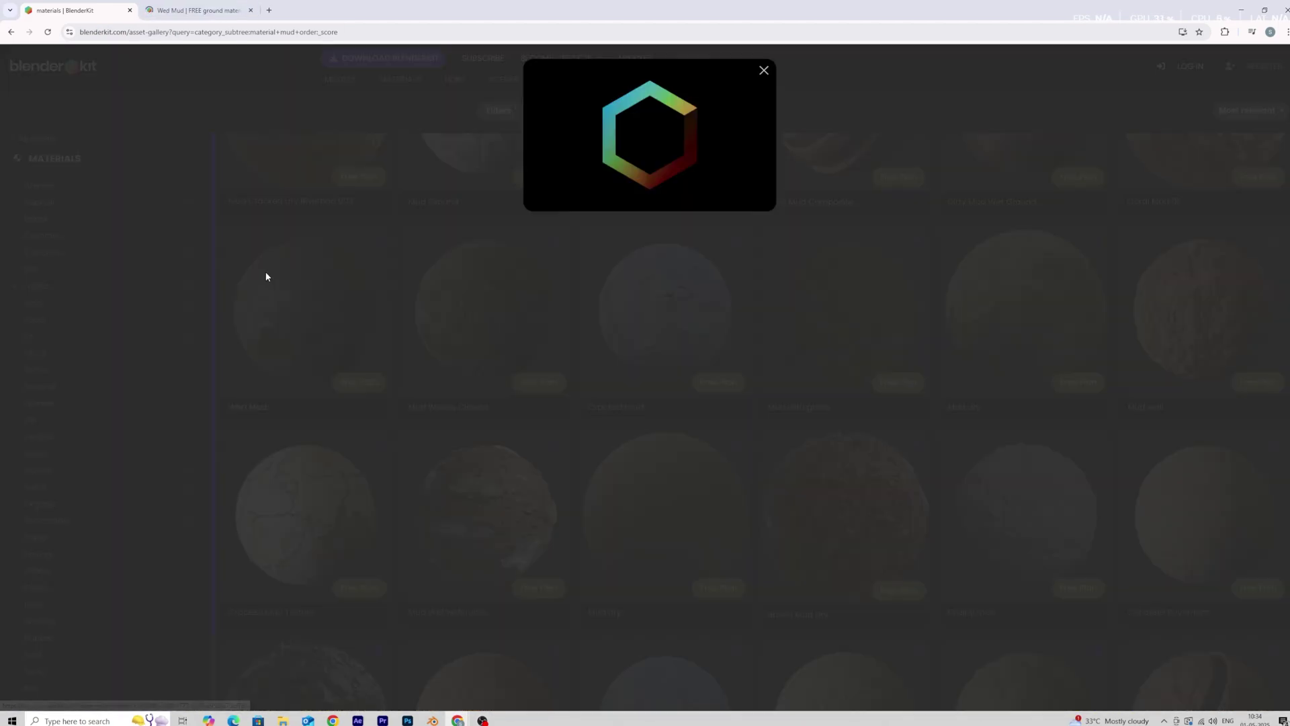
{"action": "scroll", "coordinate": [802, 474], "scroll_direction": "down", "scroll_amount": 1}
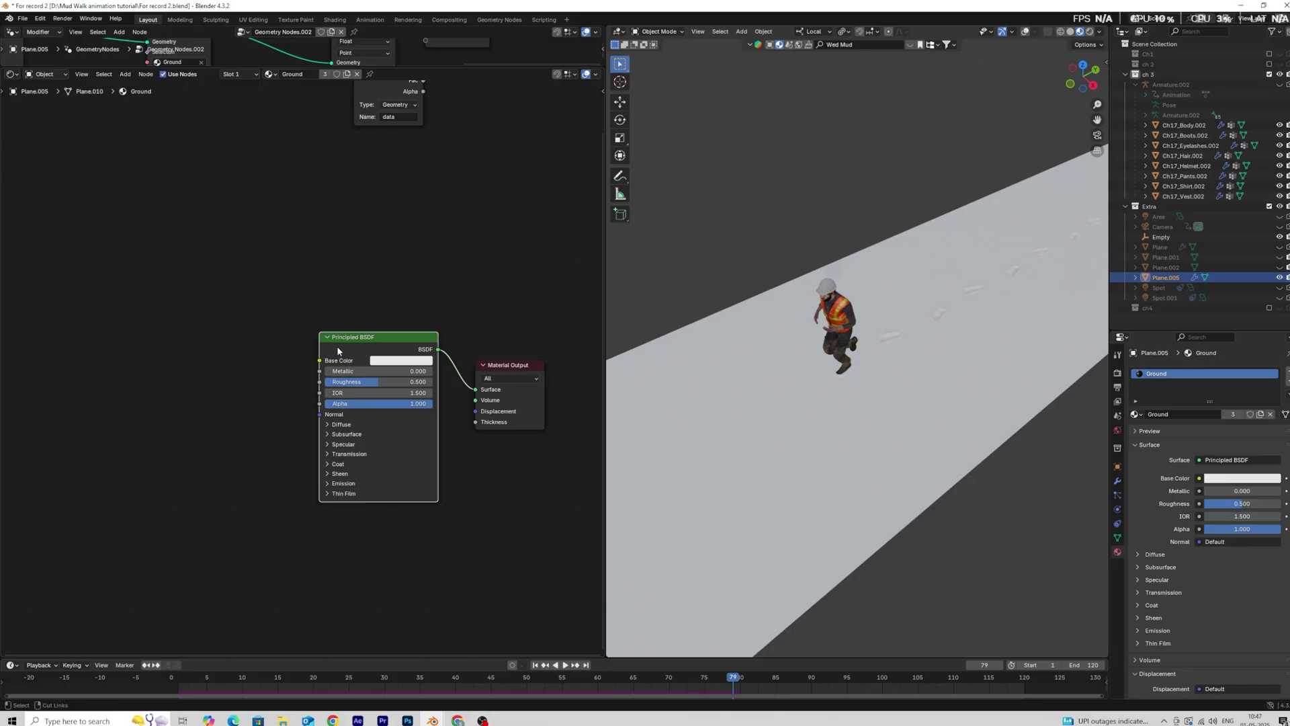
Build a Principled texture setup for the Ground material from the Wet Mud normal, displacement, roughness, diffuse and AO images.
{"action": "key", "text": "ctrl+shift+t"}
{"action": "left_click_drag", "start_coordinate": [641, 213], "coordinate": [641, 143]}
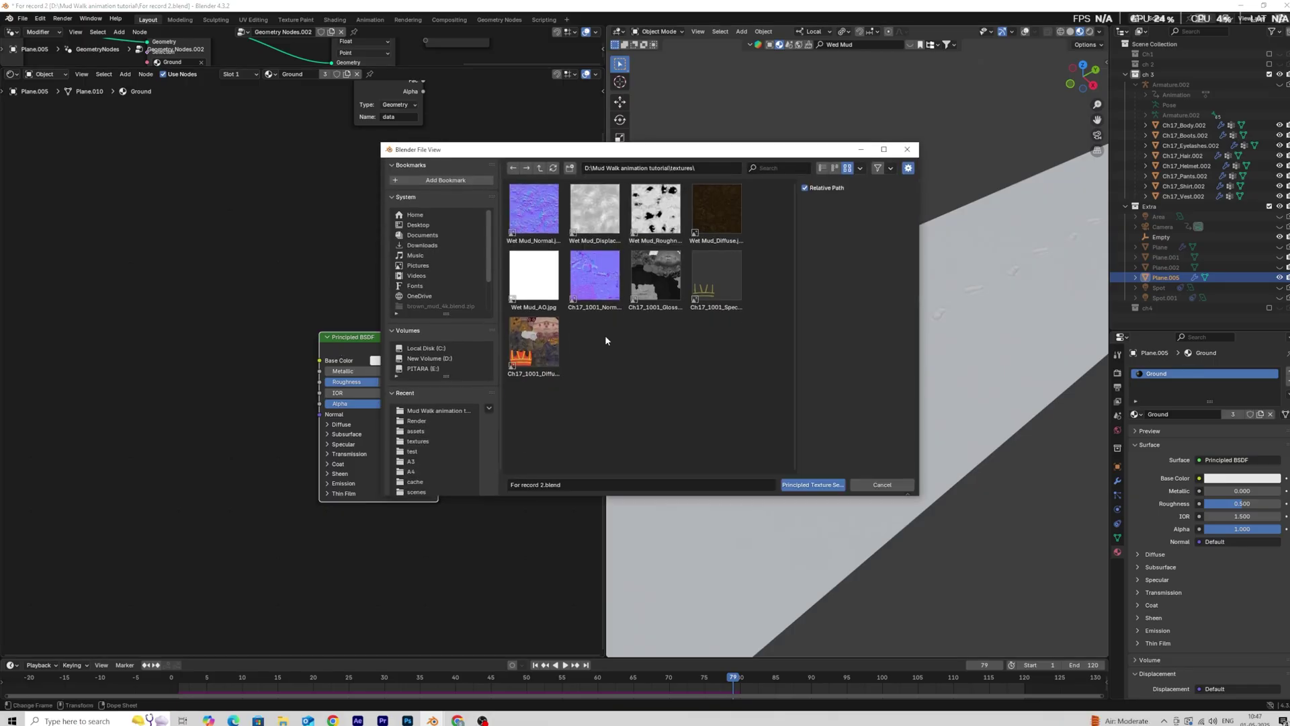
{"action": "left_click", "coordinate": [659, 228], "text": "shift"}
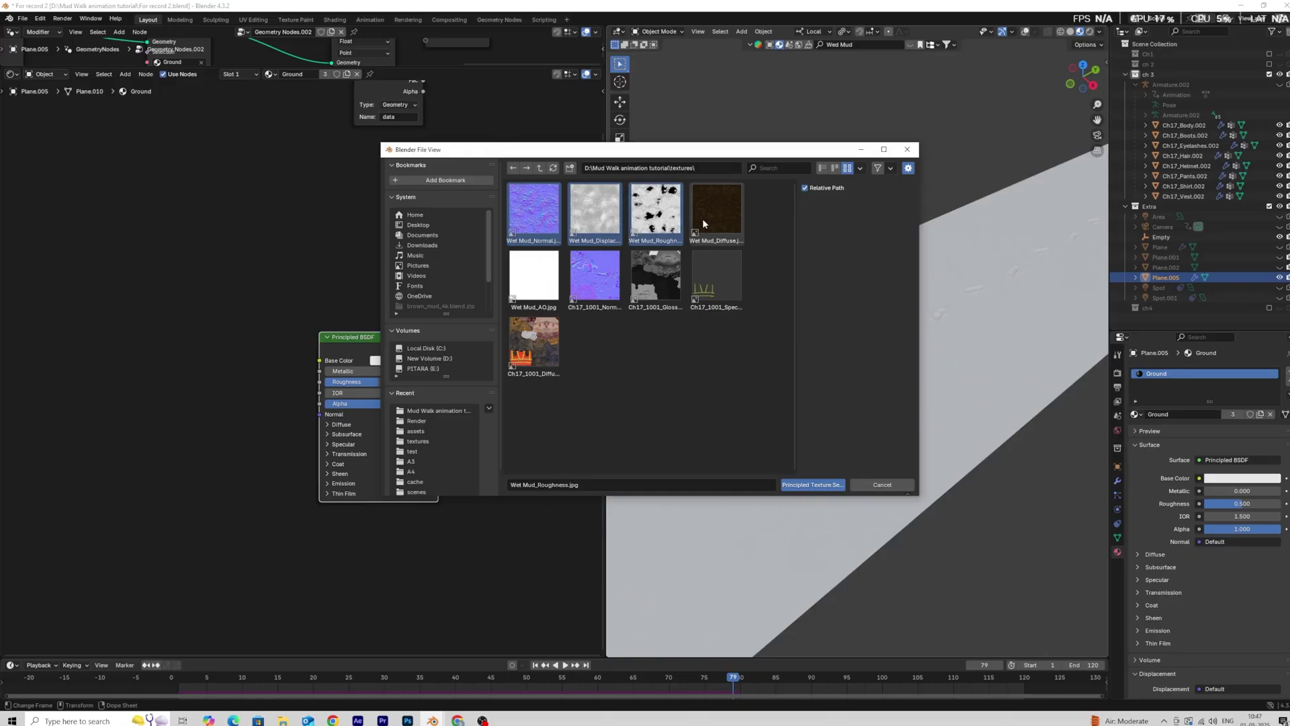
{"action": "left_click", "coordinate": [703, 219], "text": "shift"}
{"action": "left_click", "coordinate": [560, 298], "text": "shift"}
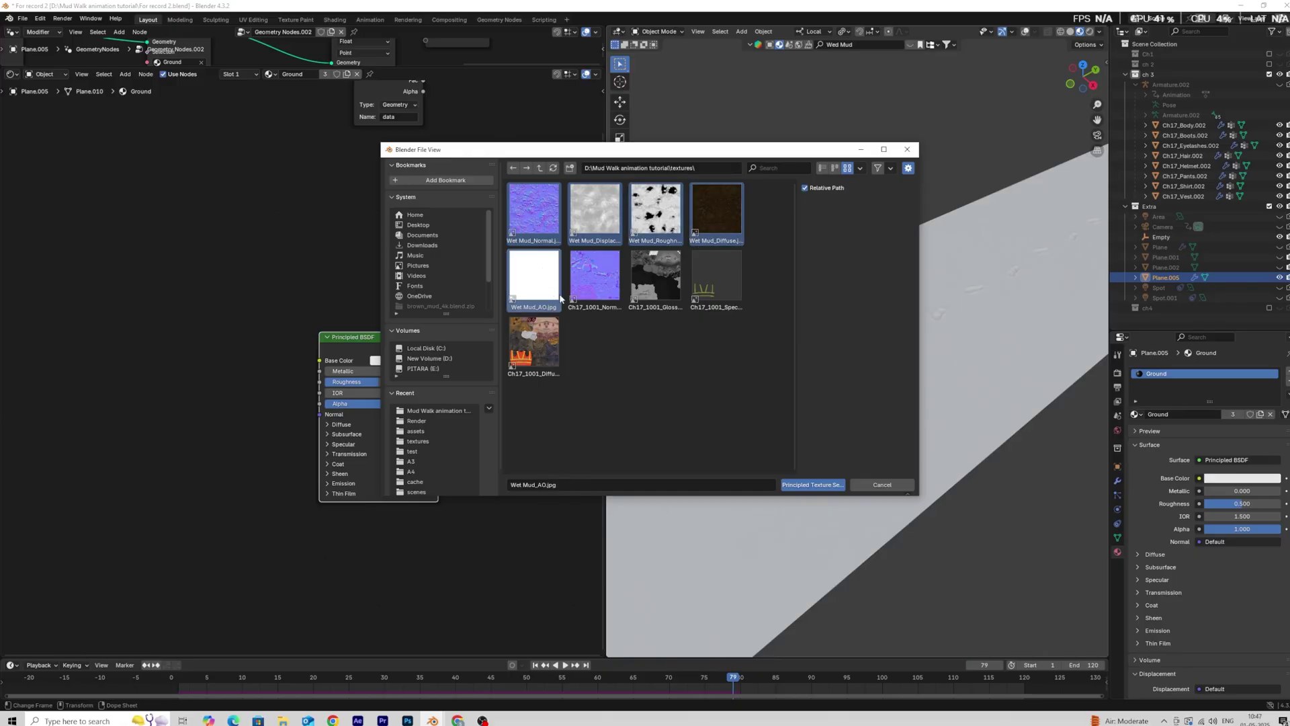
{"action": "left_click", "coordinate": [791, 485]}
{"action": "scroll", "coordinate": [914, 383], "scroll_direction": "up", "scroll_amount": 6}
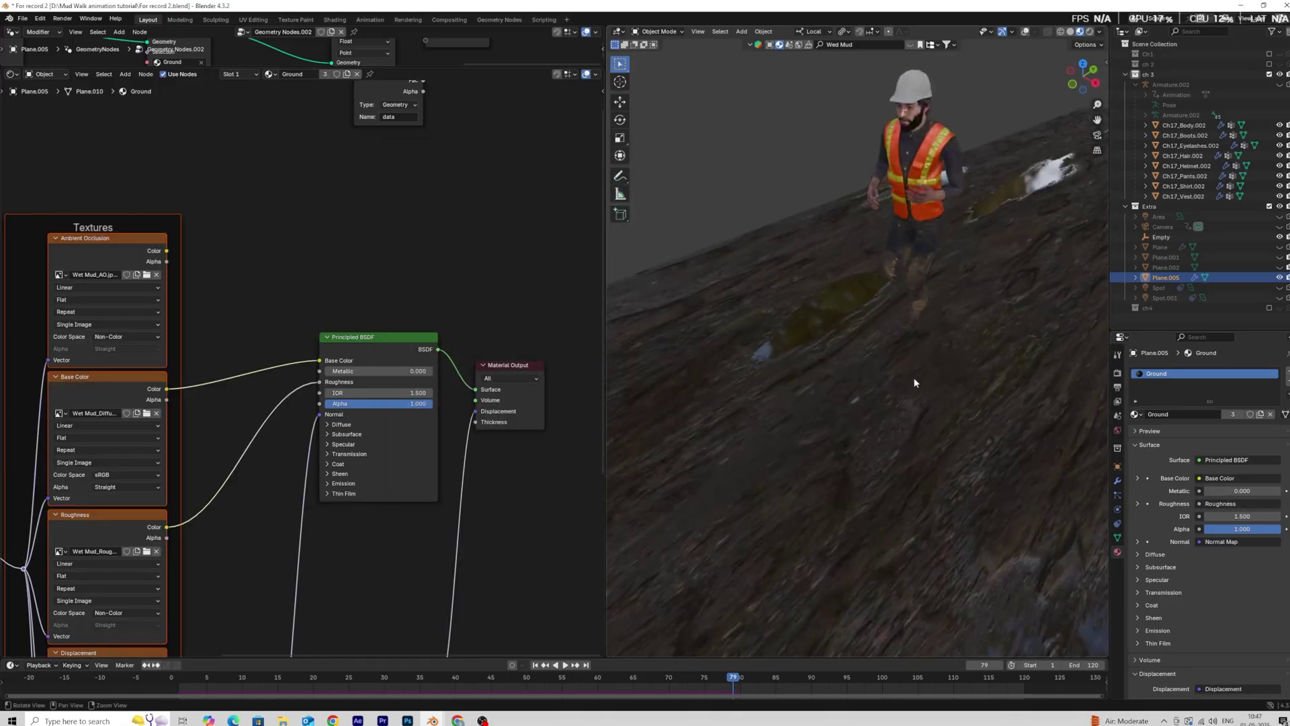
Set the Mapping node's X scale to 1.4 and adjust it further by eye against the mud texture on the ground.
{"action": "scroll", "coordinate": [914, 383], "scroll_direction": "down", "scroll_amount": 7}
{"action": "scroll", "coordinate": [352, 548], "scroll_direction": "down", "scroll_amount": 3}
{"action": "left_click", "coordinate": [352, 548]}
{"action": "middle_click_drag", "start_coordinate": [260, 432], "coordinate": [493, 369]}
{"action": "scroll", "coordinate": [262, 465], "scroll_direction": "up", "scroll_amount": 3}
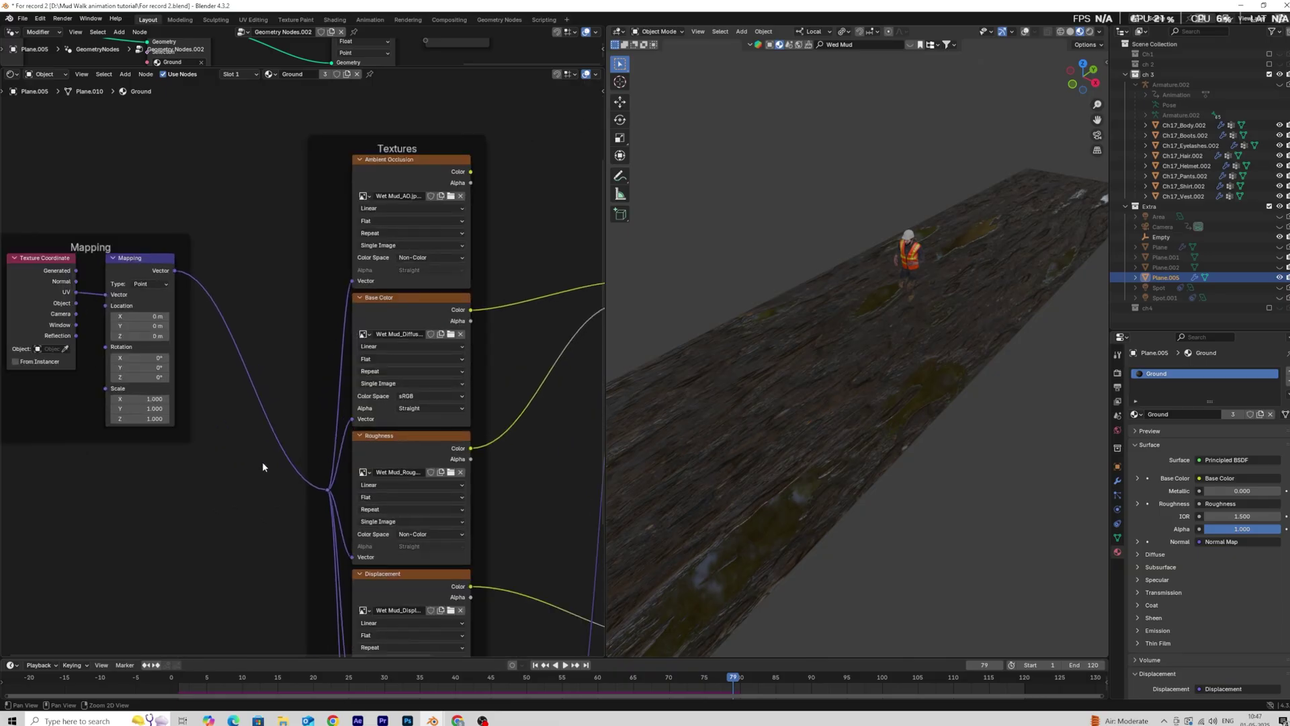
{"action": "scroll", "coordinate": [262, 461], "scroll_direction": "up", "scroll_amount": 4}
{"action": "left_click", "coordinate": [217, 322]}
{"action": "type", "text": "1.4"}
{"action": "key", "text": "Return"}
{"action": "scroll", "coordinate": [939, 492], "scroll_direction": "up", "scroll_amount": 3}
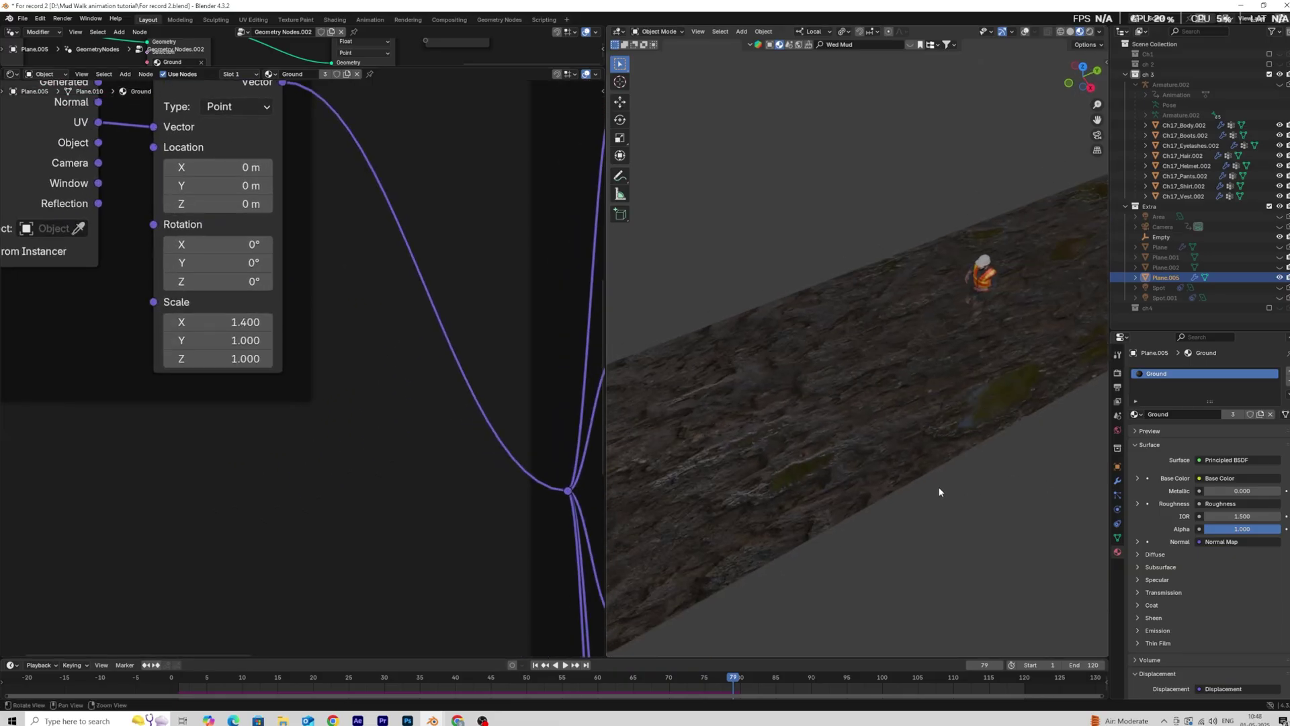
{"action": "left_click_drag", "start_coordinate": [216, 322], "coordinate": [316, 322]}
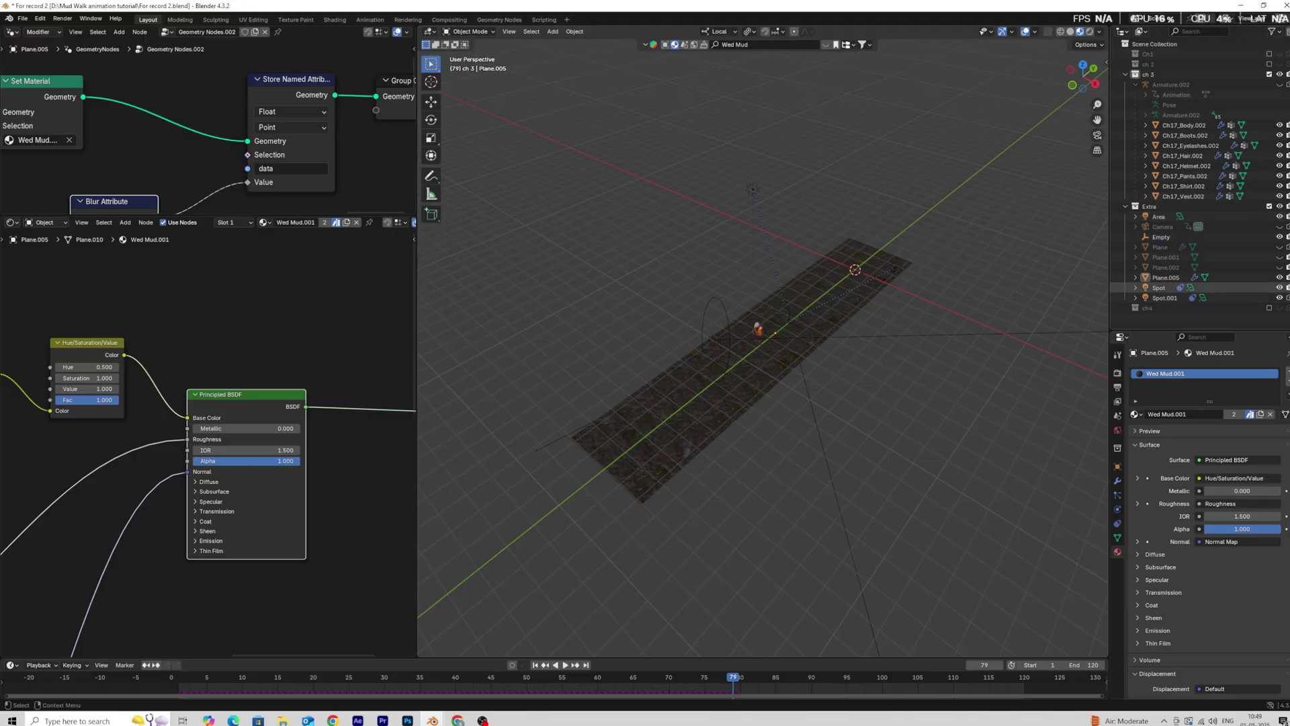
Unhide the camera and select it for the camera view, and move the timeline to frame 112.
{"action": "middle_click_drag", "start_coordinate": [662, 377], "coordinate": [718, 384]}
{"action": "left_click", "coordinate": [1279, 228]}
{"action": "scroll", "coordinate": [822, 449], "scroll_direction": "up", "scroll_amount": 4}
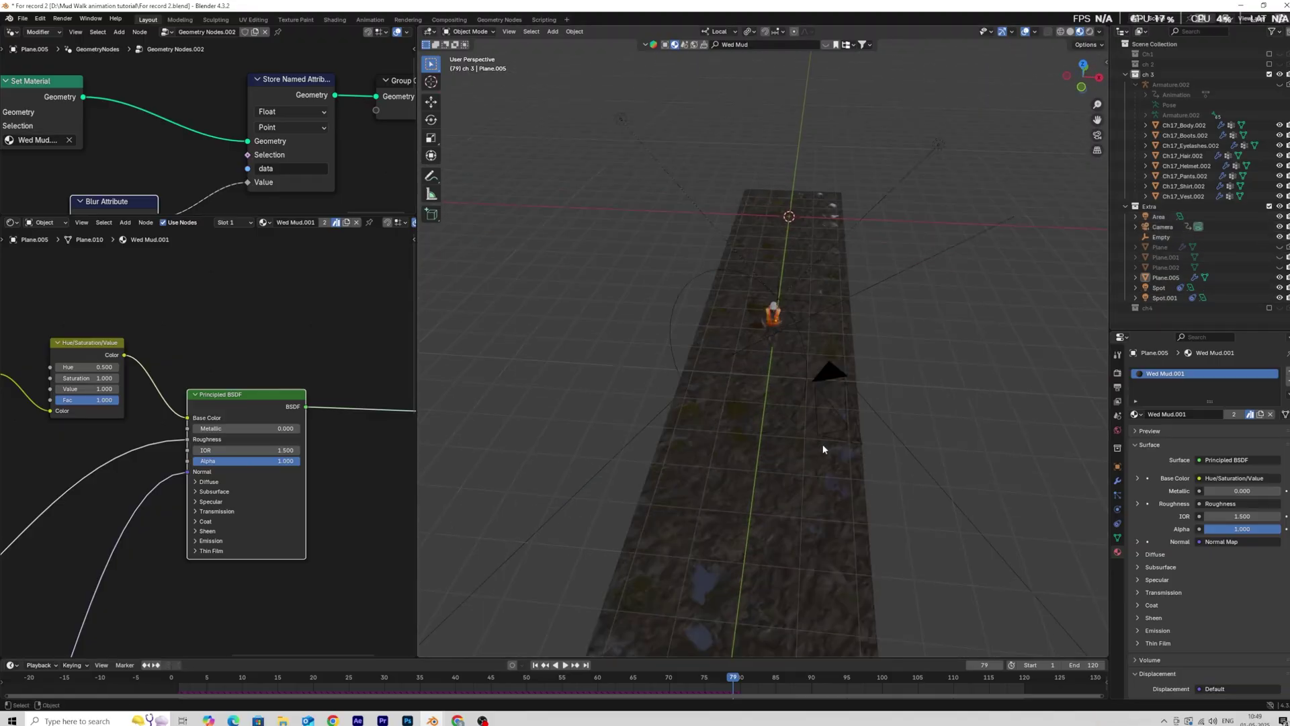
{"action": "middle_click_drag", "start_coordinate": [822, 449], "coordinate": [787, 441]}
{"action": "left_click", "coordinate": [794, 375]}
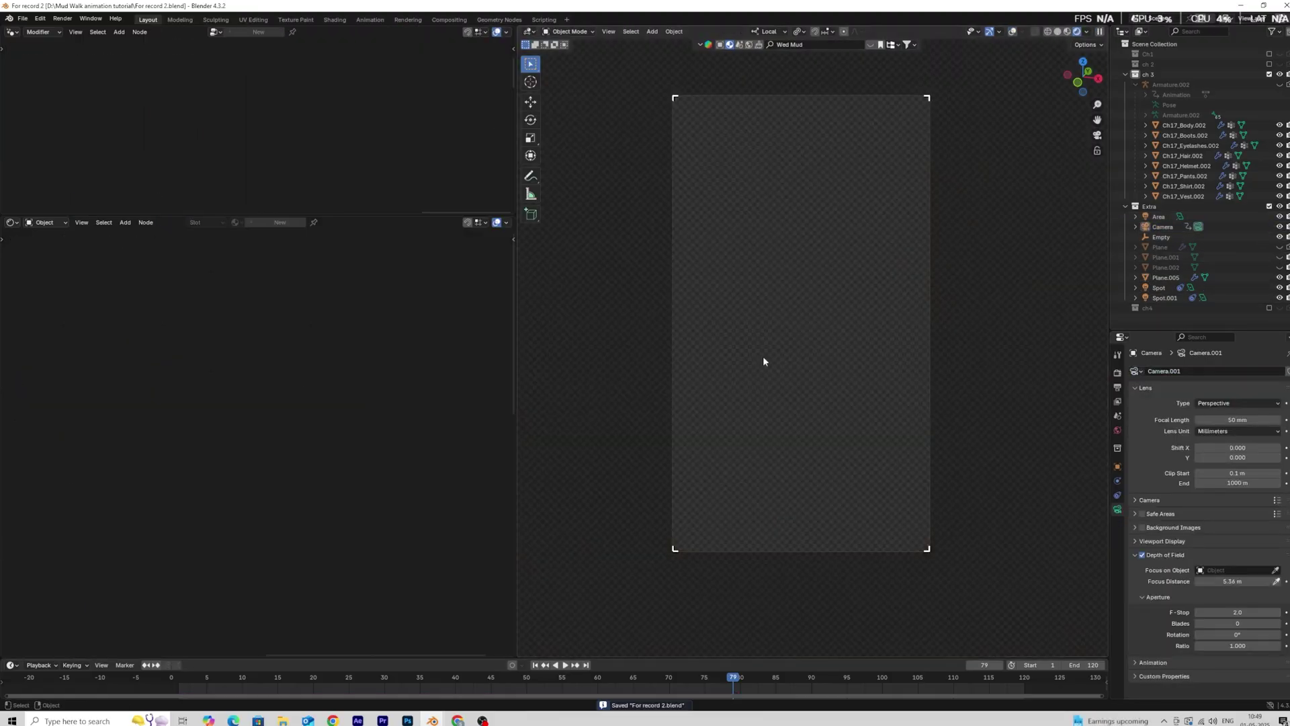
{"action": "left_click", "coordinate": [971, 680]}
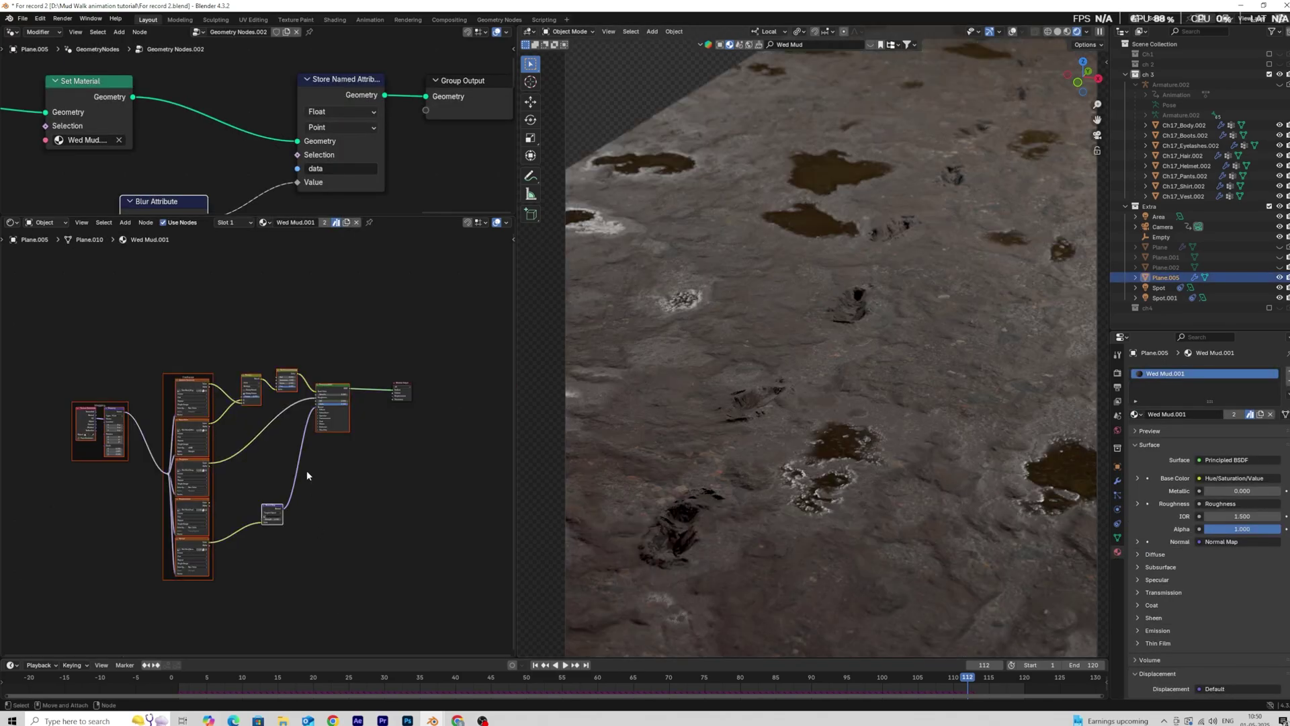
Duplicate the Wed Mud texture and Principled BSDF node setup and place the copy above the original.
{"action": "key", "text": "ctrl+c"}
{"action": "left_click", "coordinate": [337, 515]}
{"action": "scroll", "coordinate": [337, 514], "scroll_direction": "down", "scroll_amount": 1}
{"action": "middle_click_drag", "start_coordinate": [336, 501], "coordinate": [344, 645]}
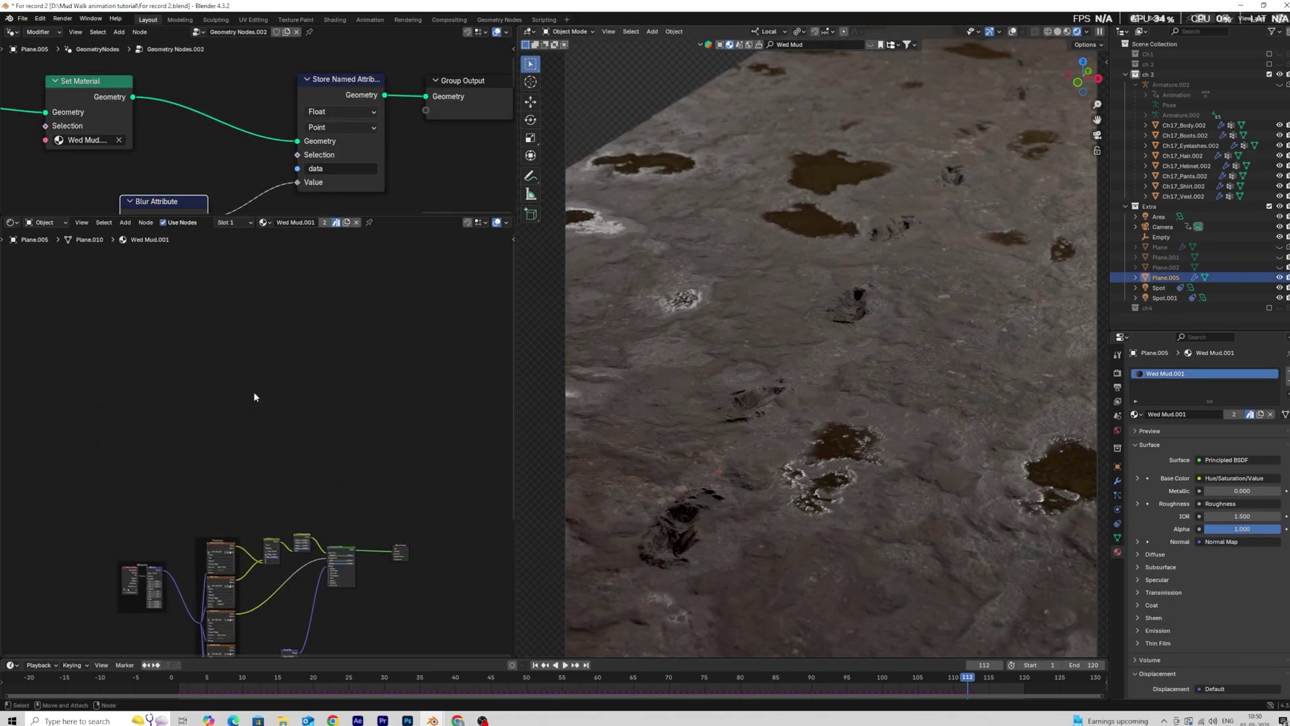
{"action": "key", "text": "ctrl+v"}
{"action": "key", "text": "g"}
{"action": "left_click", "coordinate": [178, 341]}
{"action": "left_click", "coordinate": [376, 480]}
Stack the two Principled BSDF nodes closely together and move the Material Output away to make room between them.
{"action": "scroll", "coordinate": [383, 486], "scroll_direction": "up", "scroll_amount": 4}
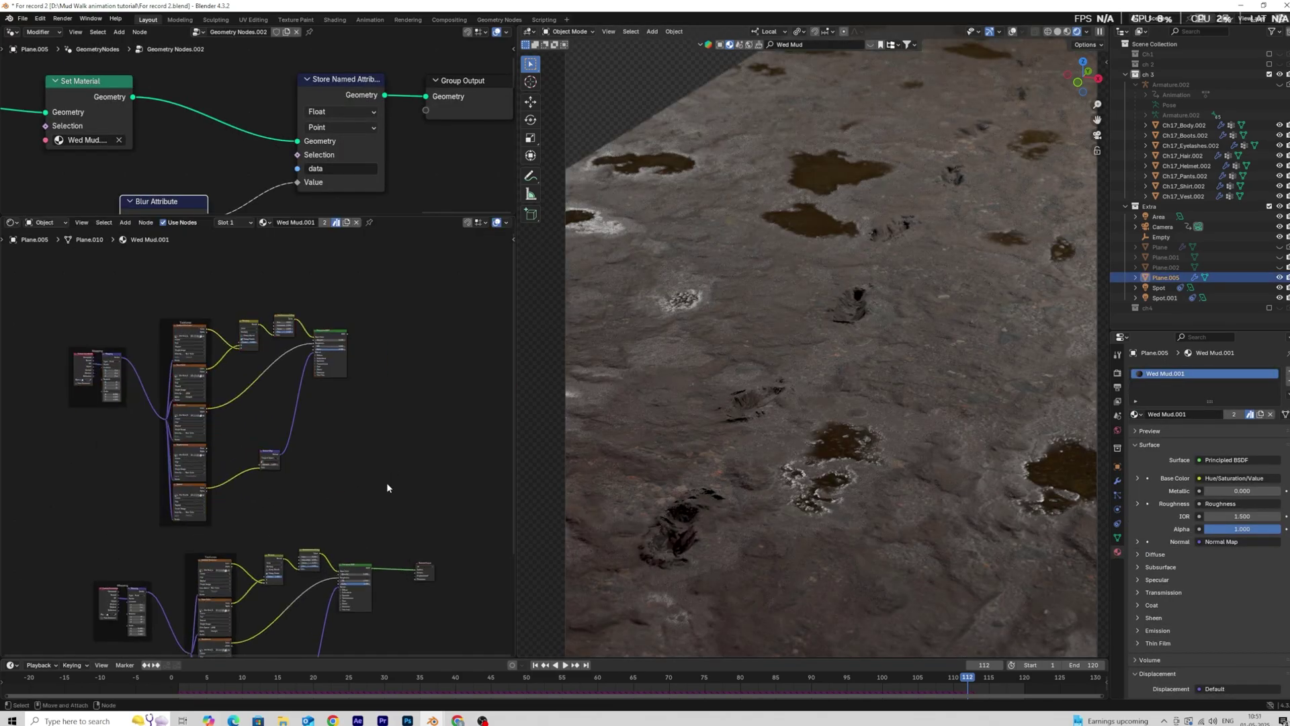
{"action": "middle_click_drag", "start_coordinate": [389, 487], "coordinate": [259, 482]}
{"action": "left_click_drag", "start_coordinate": [227, 315], "coordinate": [251, 441]}
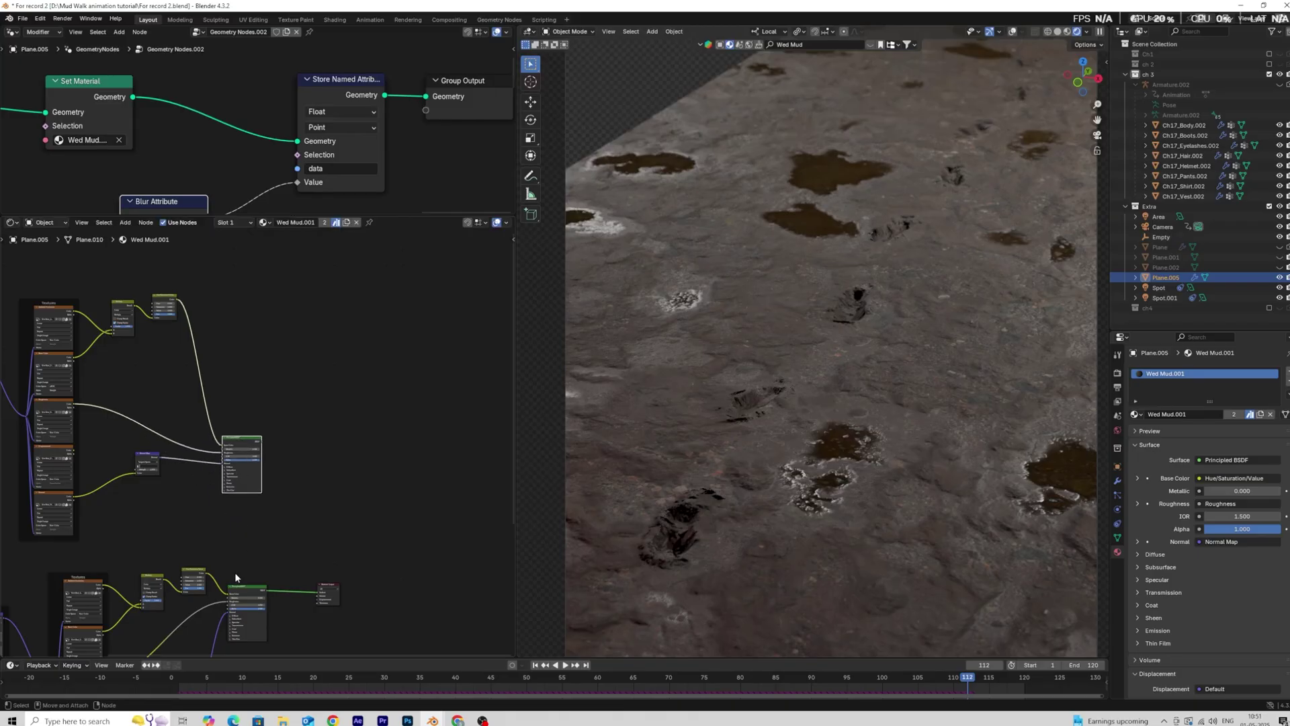
{"action": "left_click_drag", "start_coordinate": [243, 588], "coordinate": [310, 515]}
{"action": "left_click_drag", "start_coordinate": [245, 439], "coordinate": [316, 445]}
{"action": "left_click", "coordinate": [330, 600]}
{"action": "left_click_drag", "start_coordinate": [330, 597], "coordinate": [454, 496]}
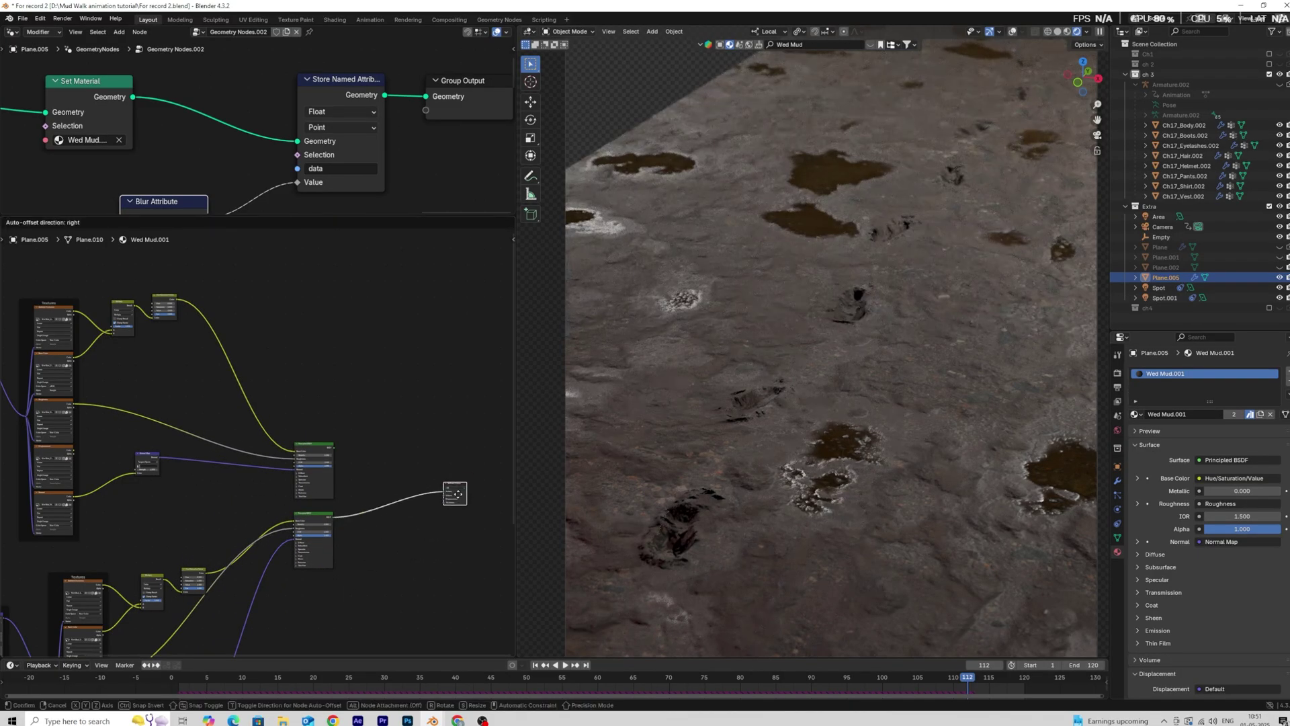
Add a Mix Shader node between the two Principled BSDF nodes and the Material Output.
{"action": "scroll", "coordinate": [387, 535], "scroll_direction": "up", "scroll_amount": 6}
{"action": "middle_click_drag", "start_coordinate": [387, 536], "coordinate": [280, 532]}
{"action": "scroll", "coordinate": [281, 532], "scroll_direction": "up", "scroll_amount": 3}
{"action": "middle_click_drag", "start_coordinate": [255, 420], "coordinate": [301, 416]}
{"action": "key", "text": "shift+a"}
{"action": "type", "text": "m"}
{"action": "left_click", "coordinate": [355, 437]}
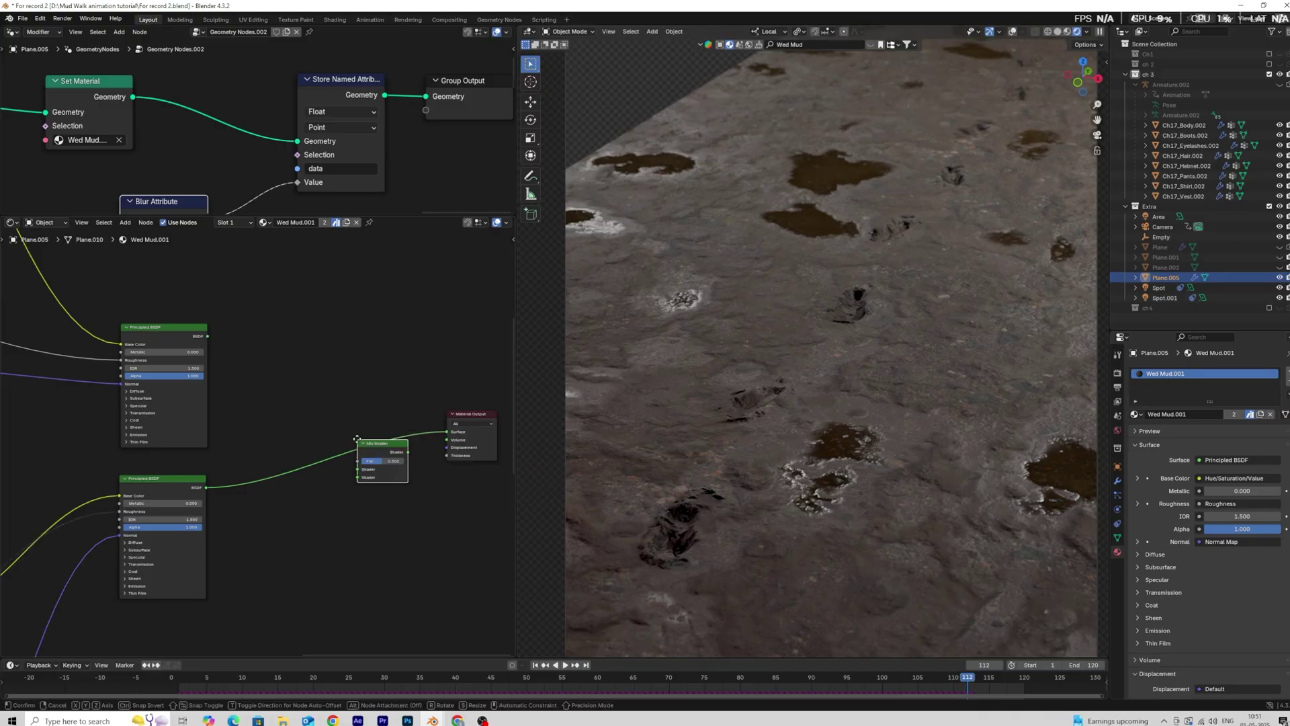
{"action": "left_click", "coordinate": [298, 398]}
Connect both Principled BSDF outputs to the Mix Shader and its output to the Material Output surface.
{"action": "scroll", "coordinate": [258, 424], "scroll_direction": "up", "scroll_amount": 1}
{"action": "scroll", "coordinate": [254, 418], "scroll_direction": "up", "scroll_amount": 1}
{"action": "left_click_drag", "start_coordinate": [190, 296], "coordinate": [315, 417]}
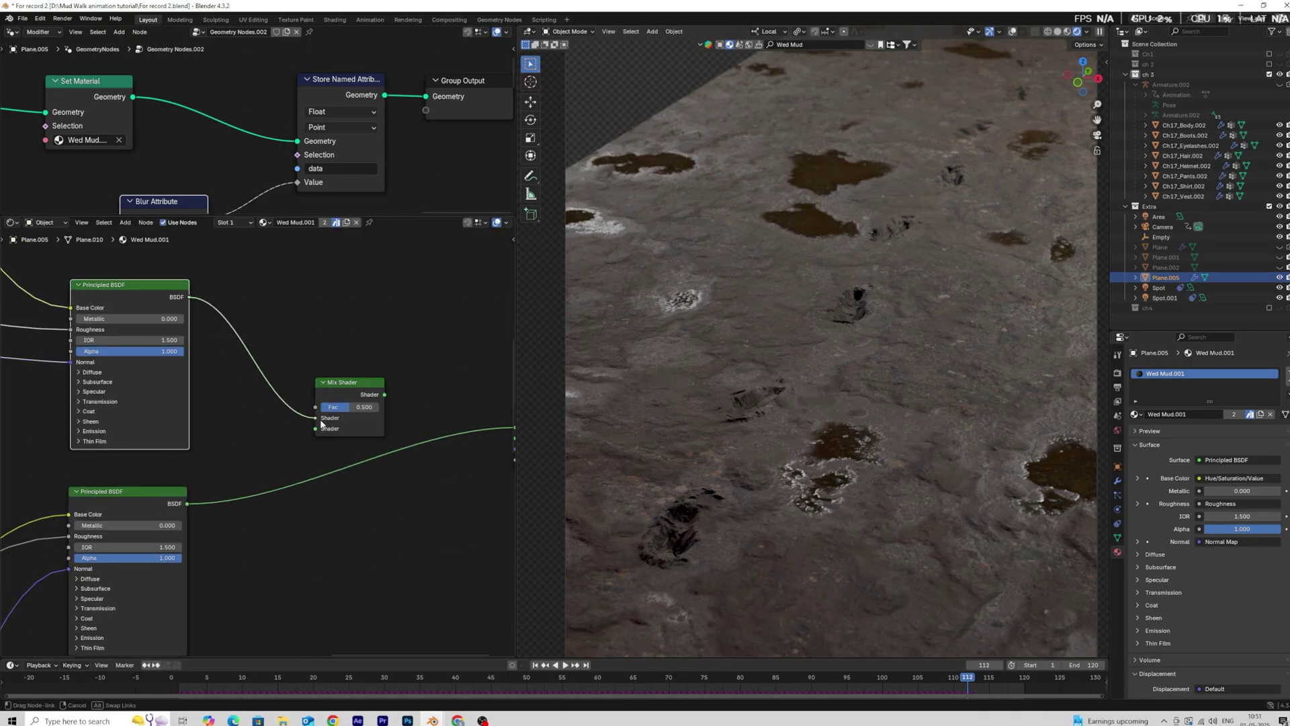
{"action": "left_click_drag", "start_coordinate": [187, 503], "coordinate": [311, 431]}
{"action": "scroll", "coordinate": [328, 496], "scroll_direction": "up", "scroll_amount": 1}
{"action": "middle_click_drag", "start_coordinate": [328, 495], "coordinate": [246, 500]}
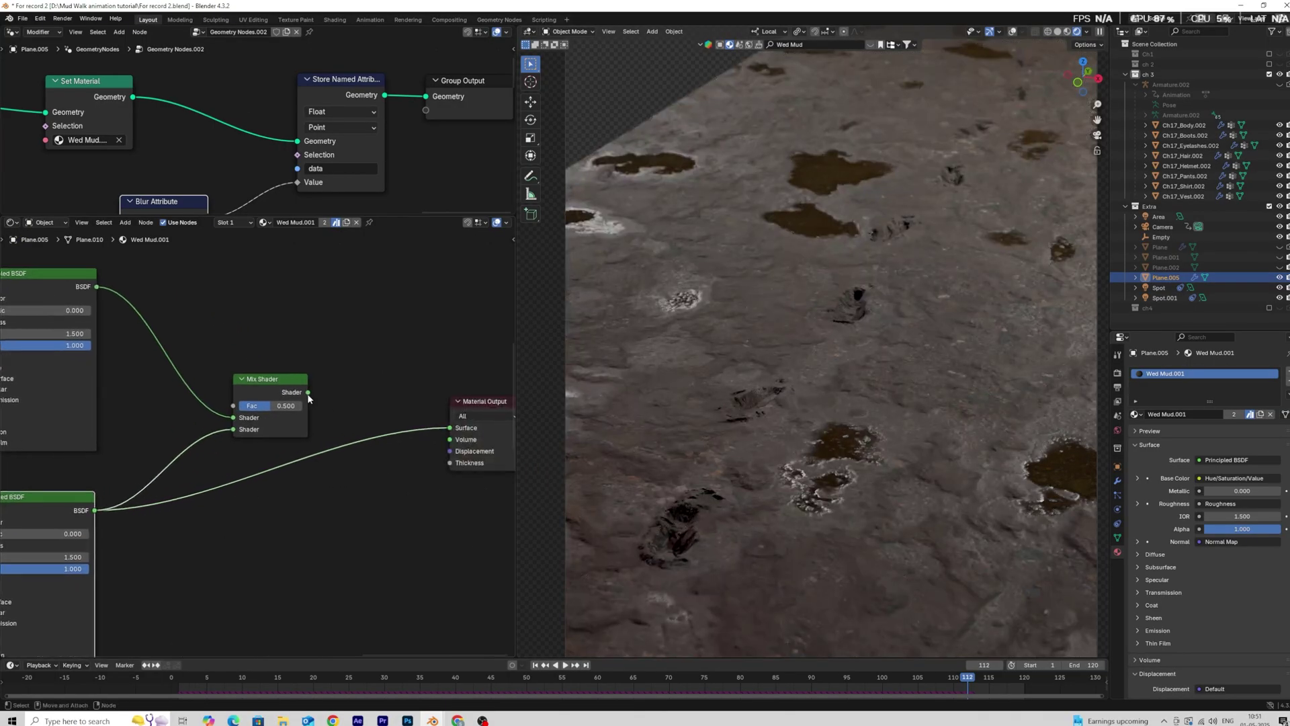
{"action": "left_click_drag", "start_coordinate": [457, 432], "coordinate": [453, 430]}
Add an Attribute node above the Mix Shader and set its name to data.
{"action": "scroll", "coordinate": [345, 465], "scroll_direction": "down", "scroll_amount": 2}
{"action": "key", "text": "shift+a"}
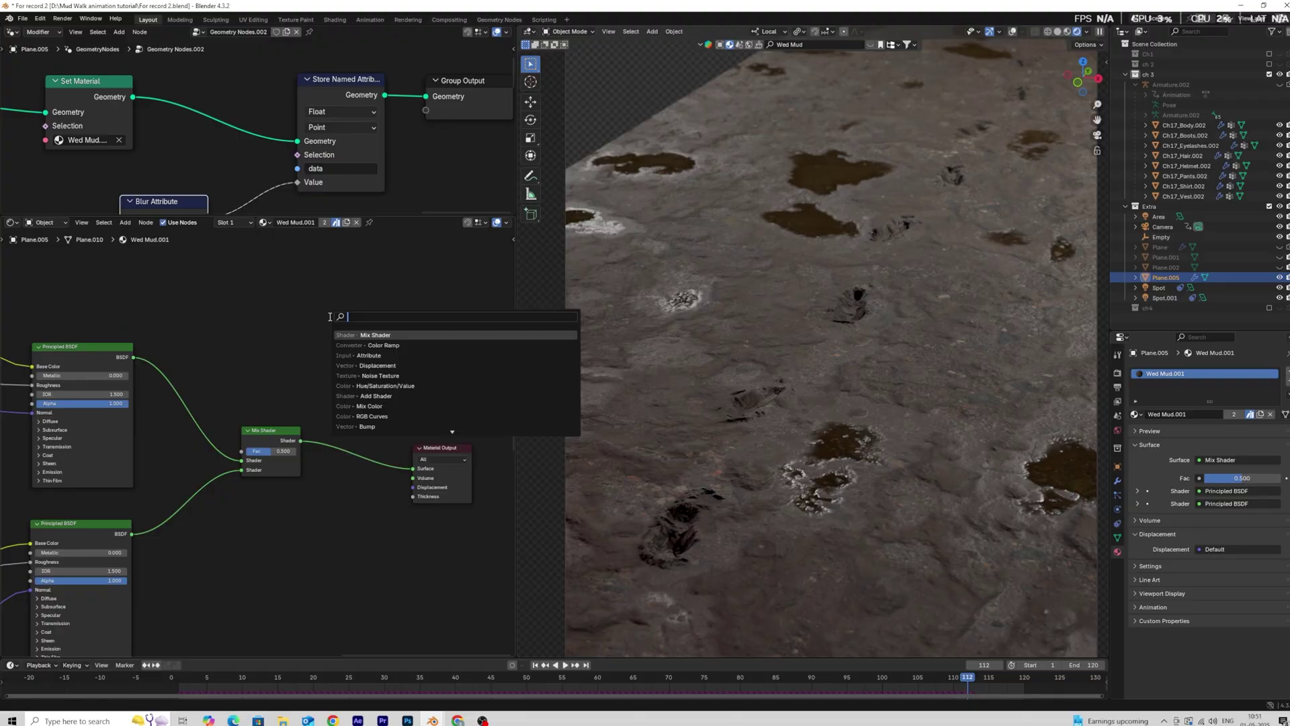
{"action": "left_click", "coordinate": [369, 355]}
{"action": "left_click", "coordinate": [304, 375]}
{"action": "left_click", "coordinate": [305, 375]}
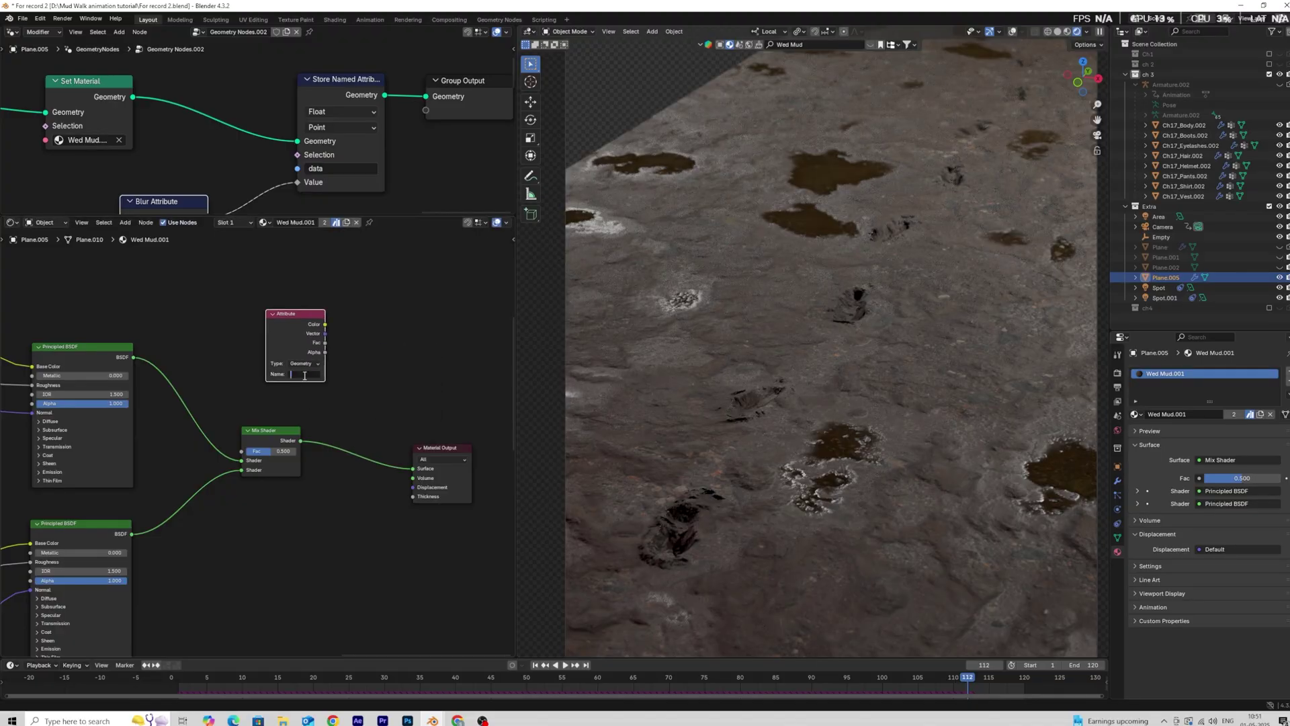
{"action": "key", "text": "Return"}
{"action": "left_click_drag", "start_coordinate": [289, 333], "coordinate": [236, 307]}
Connect the Attribute color directly to the Material Output surface to preview the footprint mask.
{"action": "scroll", "coordinate": [318, 353], "scroll_direction": "up", "scroll_amount": 1}
{"action": "middle_click_drag", "start_coordinate": [321, 353], "coordinate": [238, 342]}
{"action": "left_click_drag", "start_coordinate": [187, 283], "coordinate": [188, 283]}
{"action": "left_click_drag", "start_coordinate": [335, 462], "coordinate": [337, 466]}
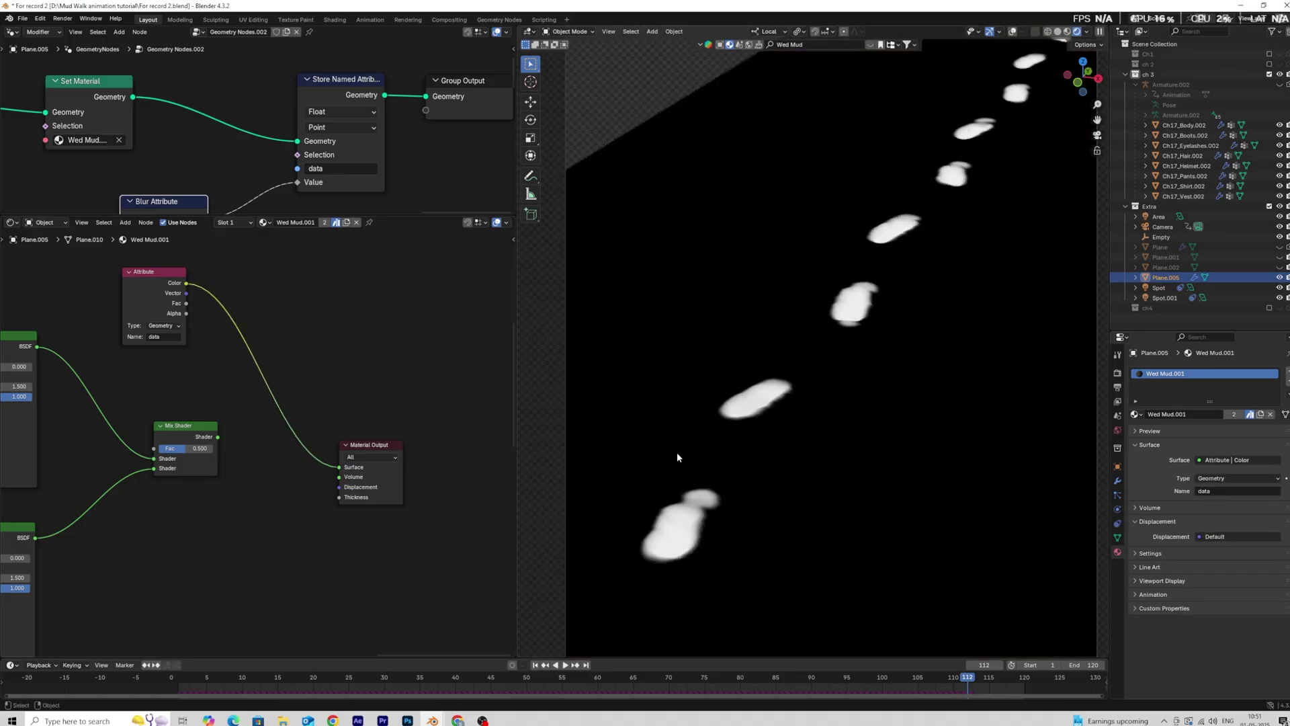
{"action": "middle_click_drag", "start_coordinate": [169, 371], "coordinate": [245, 370]}
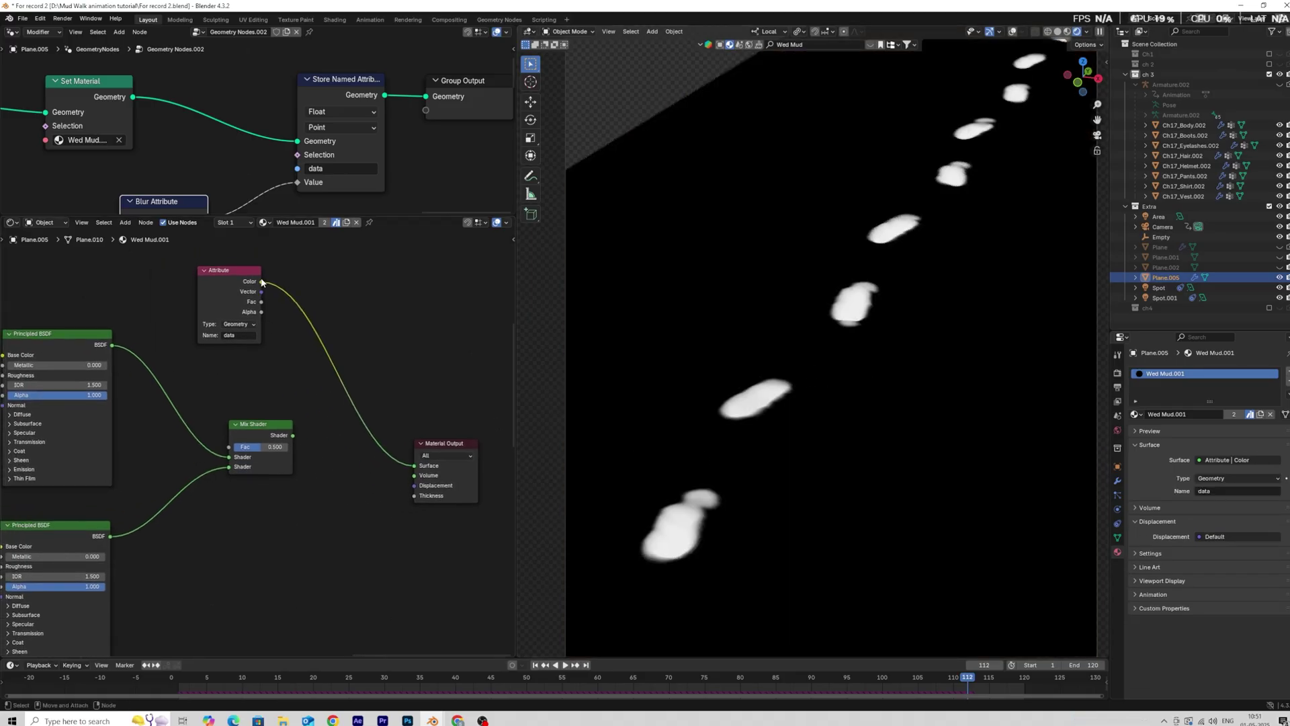
Drive the Mix Shader factor with the Attribute color, reconnect the Mix Shader to the material surface, and space the nodes out.
{"action": "left_click_drag", "start_coordinate": [408, 462], "coordinate": [414, 465]}
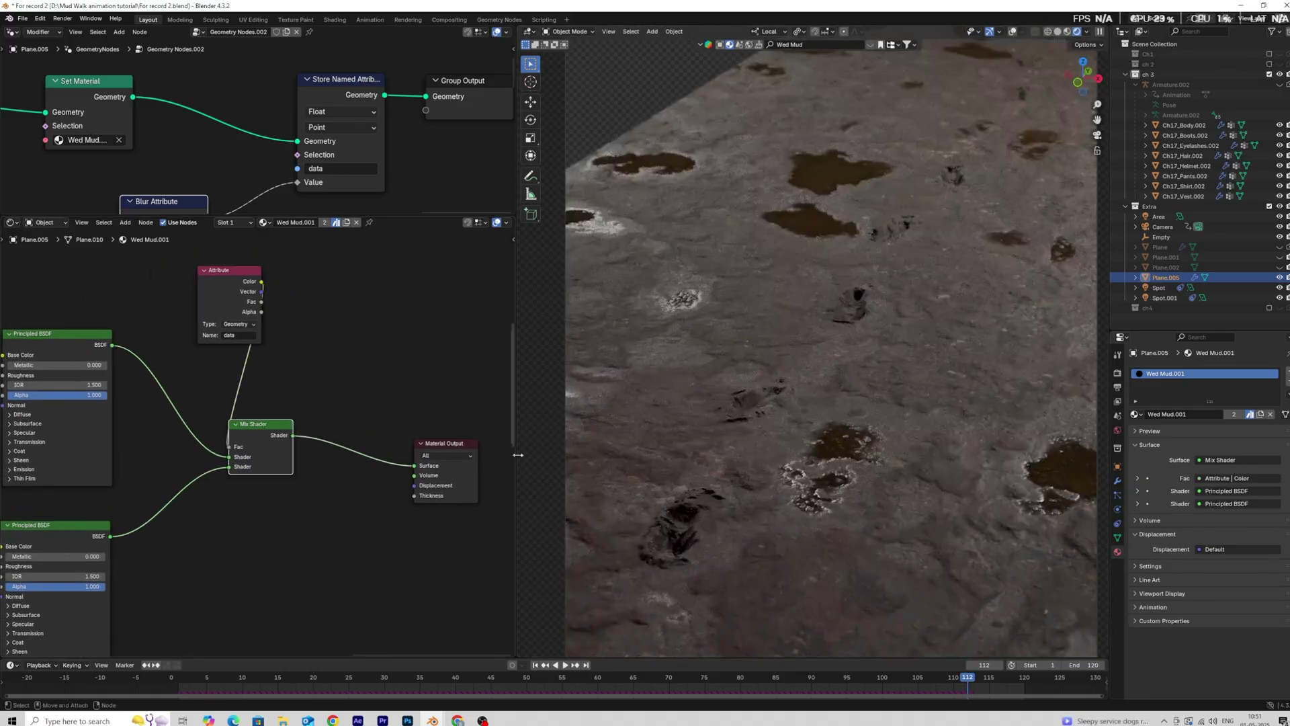
{"action": "middle_click_drag", "start_coordinate": [353, 408], "coordinate": [297, 389]}
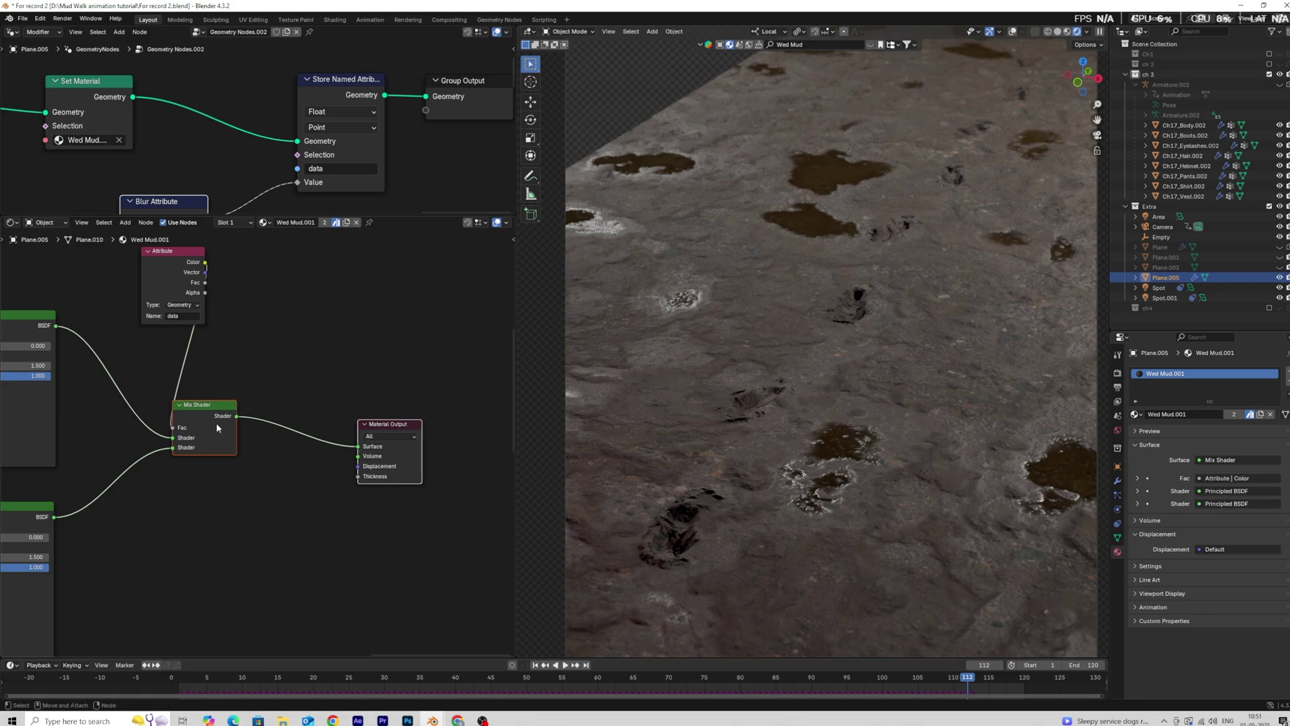
{"action": "left_click_drag", "start_coordinate": [216, 428], "coordinate": [429, 408]}
Insert a Color Ramp between the Attribute color and the Mix Shader factor.
{"action": "middle_click_drag", "start_coordinate": [355, 285], "coordinate": [345, 316]}
{"action": "key", "text": "shift+a"}
{"action": "type", "text": "c"}
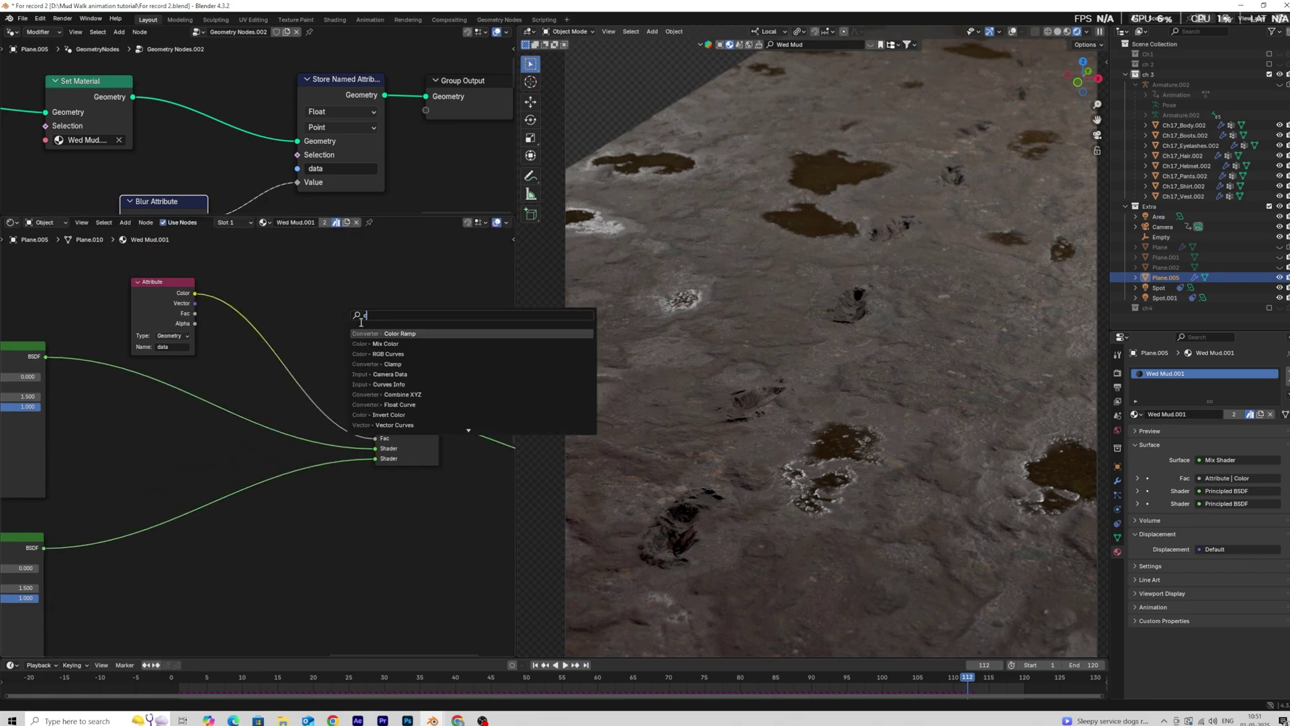
{"action": "left_click", "coordinate": [396, 334]}
{"action": "left_click", "coordinate": [262, 328]}
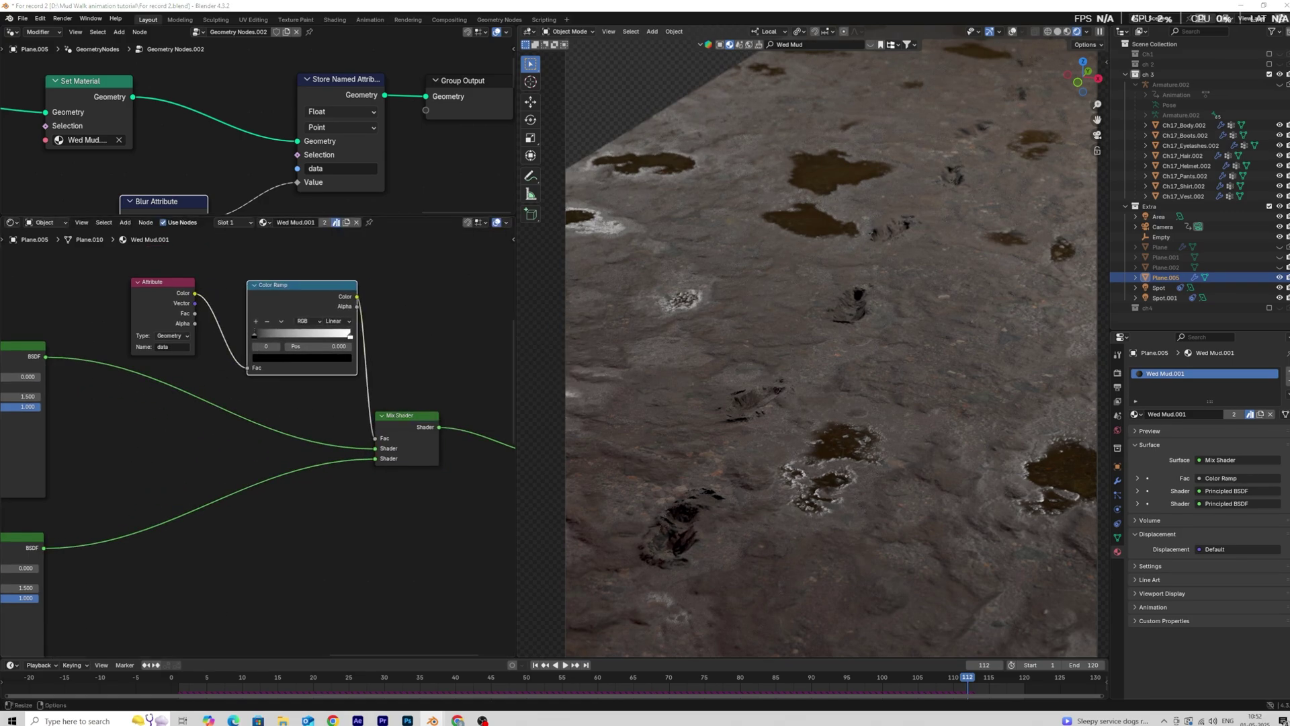
Reposition the Color Ramp's stops to tune the footprint mask that drives the Mix Shader.
{"action": "scroll", "coordinate": [190, 435], "scroll_direction": "up", "scroll_amount": 2}
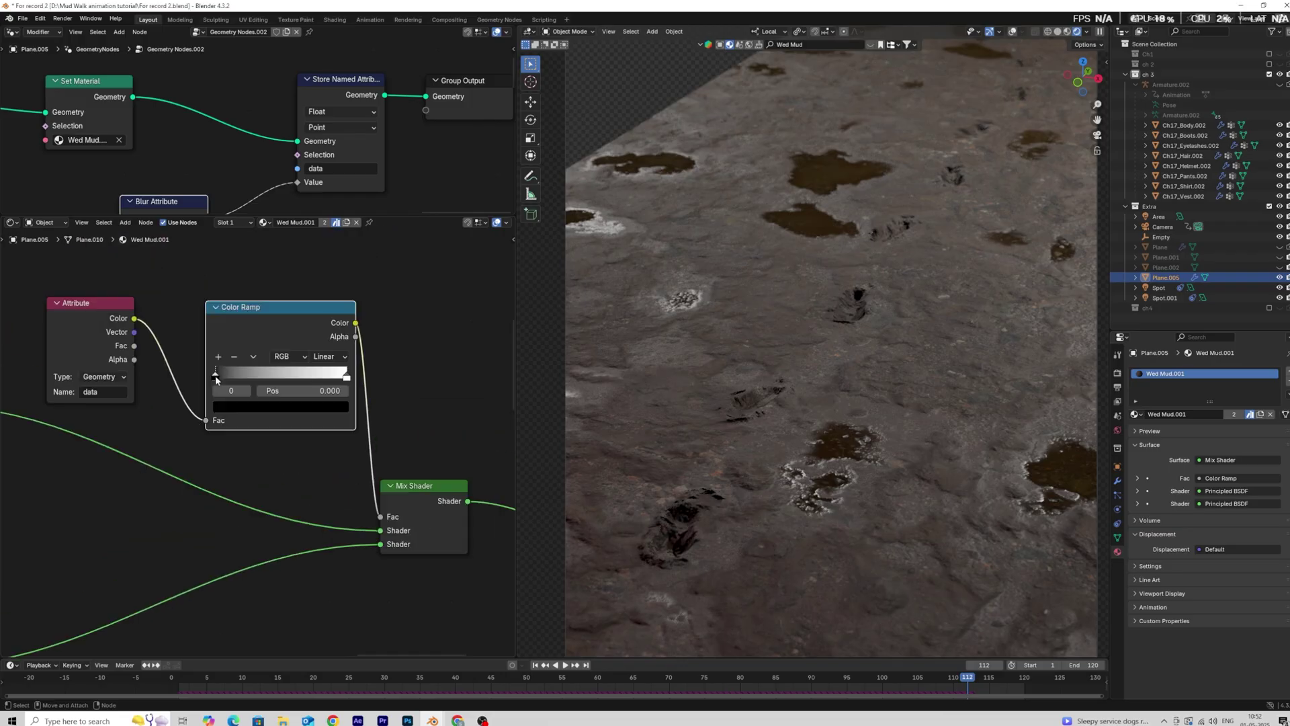
{"action": "left_click_drag", "start_coordinate": [338, 383], "coordinate": [222, 363]}
{"action": "scroll", "coordinate": [167, 385], "scroll_direction": "up", "scroll_amount": 2}
{"action": "left_click_drag", "start_coordinate": [348, 369], "coordinate": [371, 368]}
{"action": "scroll", "coordinate": [172, 495], "scroll_direction": "down", "scroll_amount": 5}
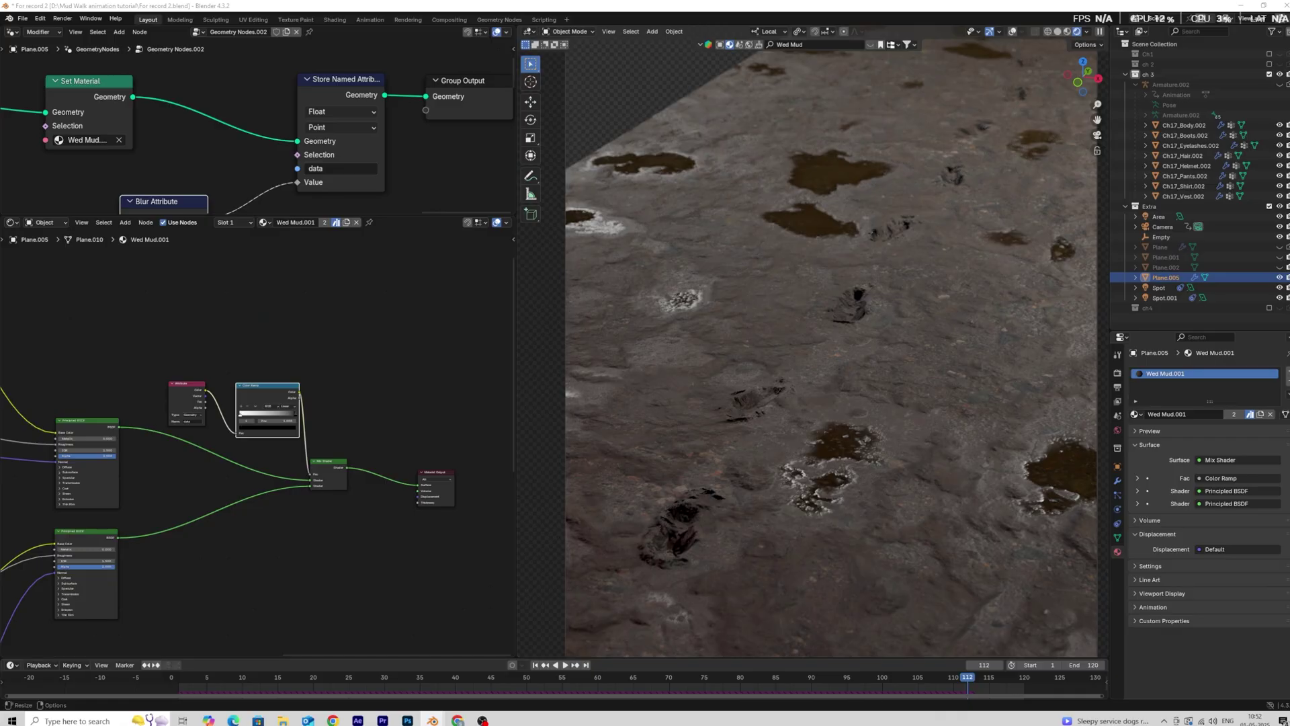
Insert a Color Ramp between the Roughness texture and the Roughness input of the first mud's Principled BSDF.
{"action": "scroll", "coordinate": [99, 360], "scroll_direction": "down", "scroll_amount": 3}
{"action": "middle_click_drag", "start_coordinate": [99, 363], "coordinate": [463, 397]}
{"action": "scroll", "coordinate": [337, 400], "scroll_direction": "up", "scroll_amount": 2}
{"action": "middle_click_drag", "start_coordinate": [151, 449], "coordinate": [280, 432]}
{"action": "middle_click_drag", "start_coordinate": [500, 383], "coordinate": [294, 413]}
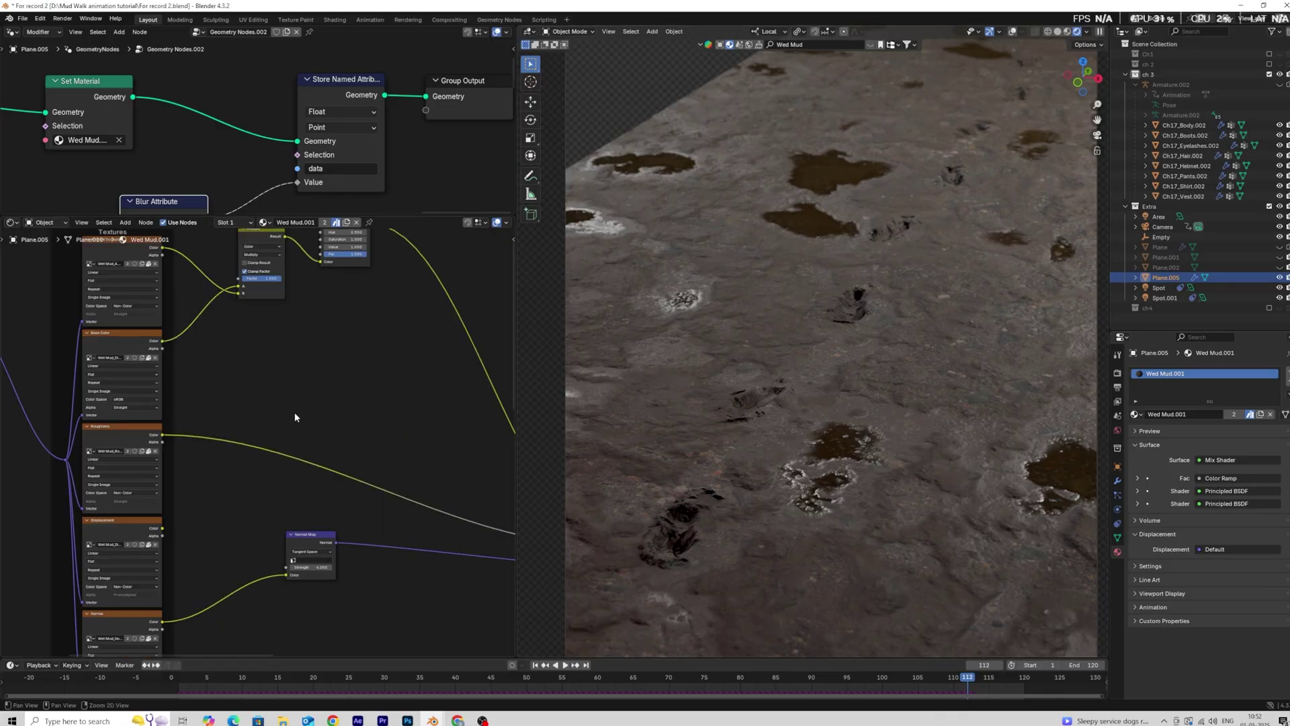
{"action": "scroll", "coordinate": [294, 413], "scroll_direction": "down", "scroll_amount": 5}
{"action": "middle_click_drag", "start_coordinate": [418, 465], "coordinate": [334, 435]}
{"action": "scroll", "coordinate": [290, 478], "scroll_direction": "up", "scroll_amount": 3}
{"action": "middle_click_drag", "start_coordinate": [290, 478], "coordinate": [280, 447]}
{"action": "scroll", "coordinate": [280, 446], "scroll_direction": "up", "scroll_amount": 2}
{"action": "key", "text": "shift+a"}
{"action": "type", "text": "c"}
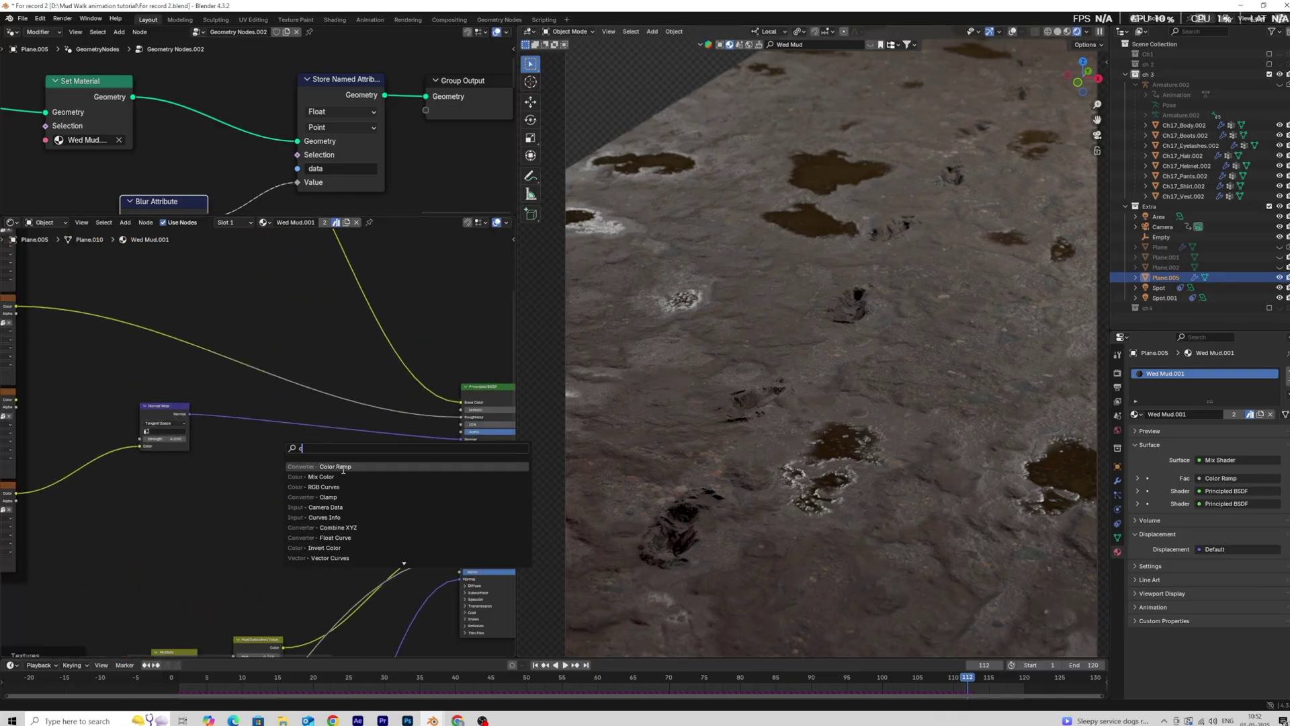
{"action": "left_click", "coordinate": [344, 470]}
{"action": "left_click", "coordinate": [205, 315]}
Invert the roughness Color Ramp, move its white stop to 0.523 and shift the black stop slightly further along.
{"action": "scroll", "coordinate": [259, 436], "scroll_direction": "up", "scroll_amount": 4}
{"action": "middle_click_drag", "start_coordinate": [254, 362], "coordinate": [304, 482]}
{"action": "scroll", "coordinate": [304, 482], "scroll_direction": "up", "scroll_amount": 2}
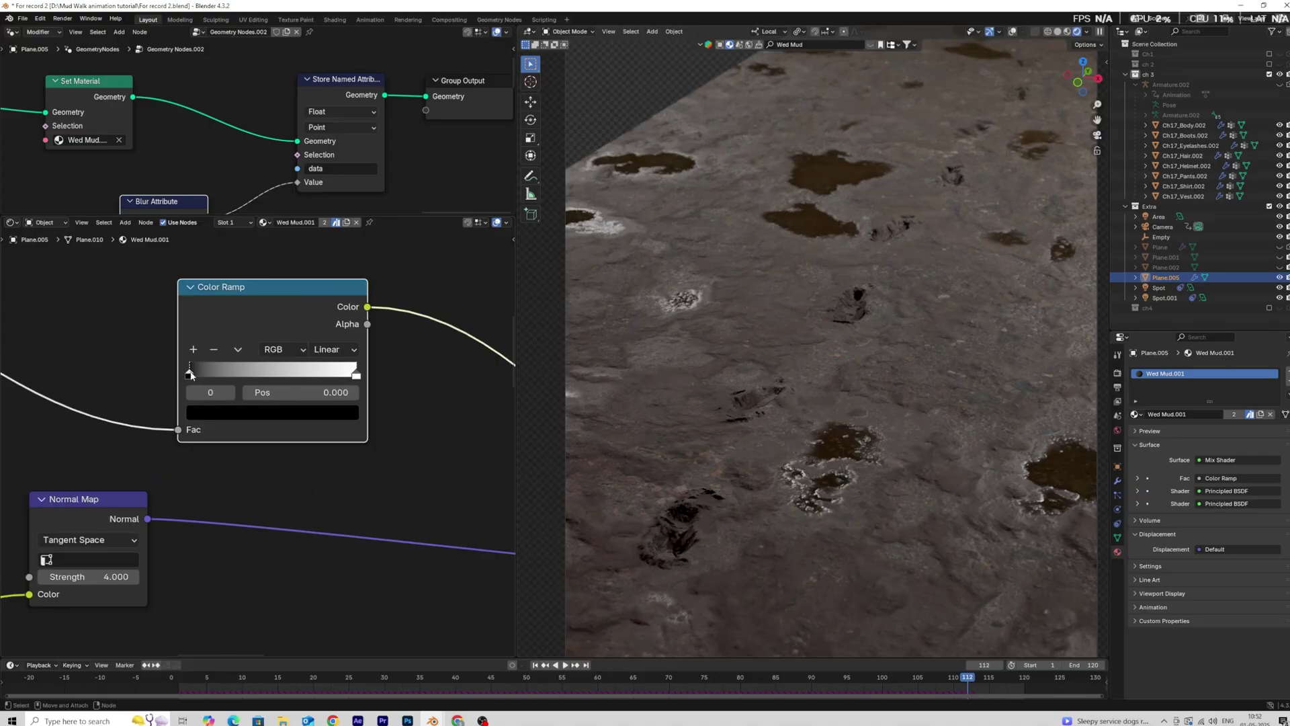
{"action": "left_click_drag", "start_coordinate": [190, 373], "coordinate": [276, 375]}
{"action": "scroll", "coordinate": [651, 434], "scroll_direction": "up", "scroll_amount": 2}
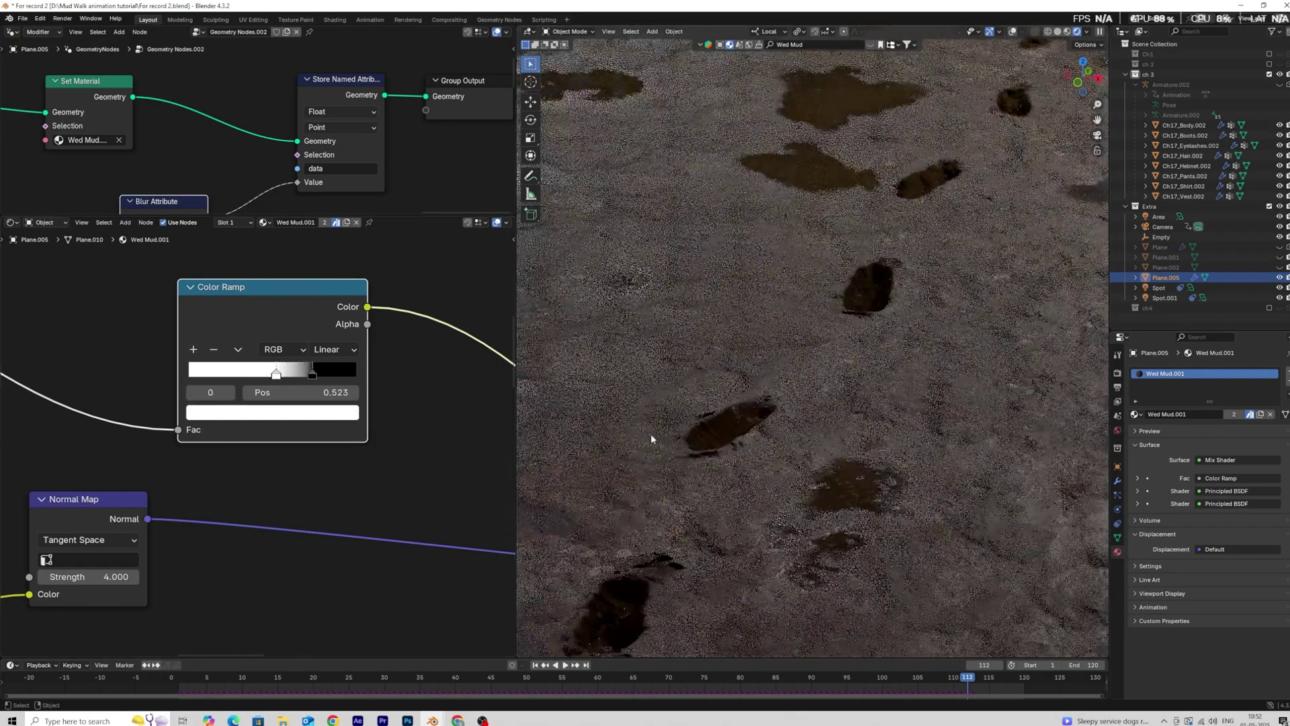
{"action": "scroll", "coordinate": [651, 435], "scroll_direction": "up", "scroll_amount": 1}
{"action": "middle_click_drag", "start_coordinate": [651, 435], "coordinate": [713, 344], "text": "shift"}
{"action": "mouse_move", "coordinate": [312, 376]}
{"action": "left_mouse_down"}
{"action": "mouse_move", "coordinate": [358, 375]}
{"action": "mouse_move", "coordinate": [319, 377]}
{"action": "left_mouse_up"}
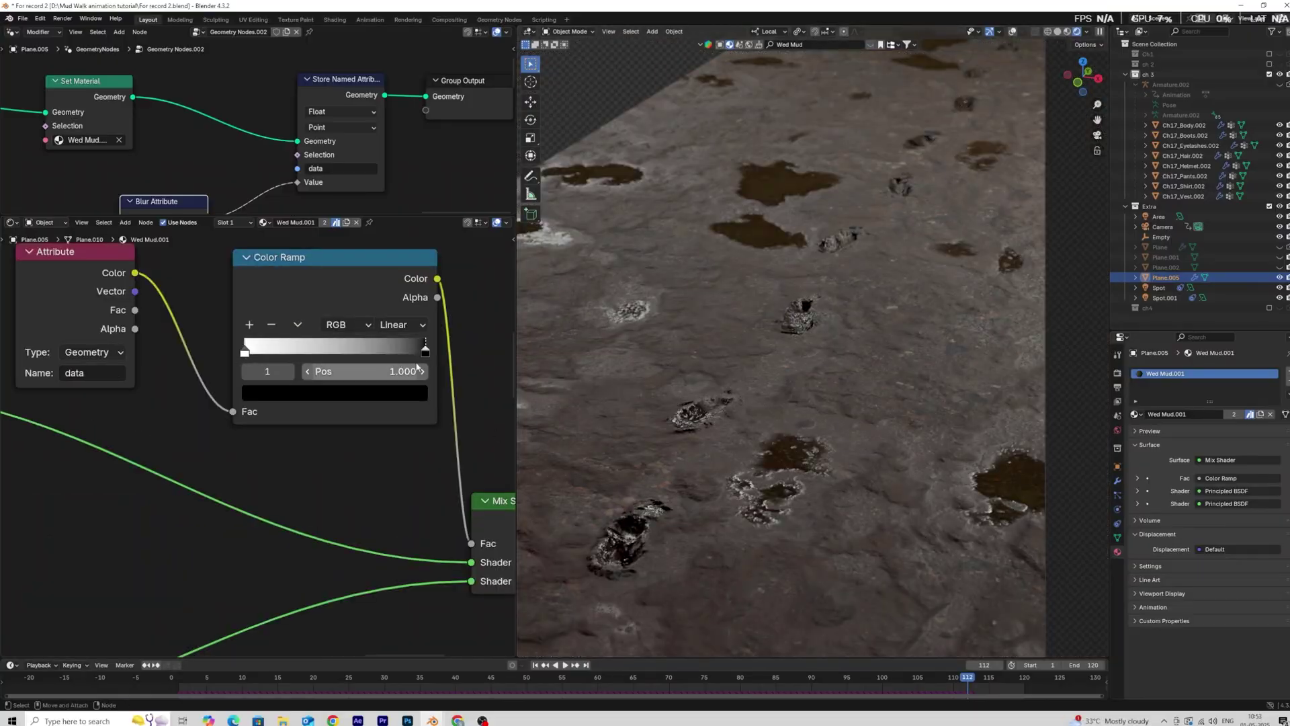
Move the black stop of the footprint mask's Color Ramp to 0.468 and inspect the footprints up close.
{"action": "left_click_drag", "start_coordinate": [425, 356], "coordinate": [363, 358]}
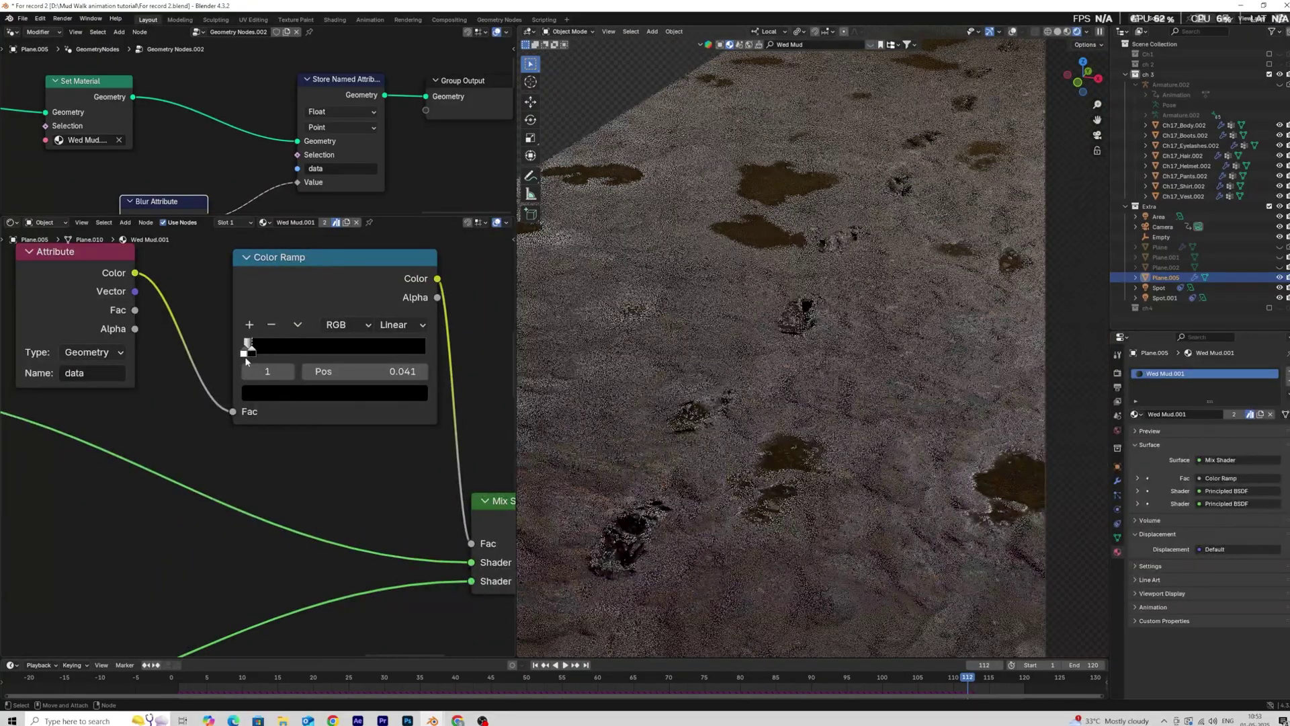
{"action": "left_click_drag", "start_coordinate": [246, 361], "coordinate": [329, 358]}
{"action": "scroll", "coordinate": [735, 395], "scroll_direction": "up", "scroll_amount": 4}
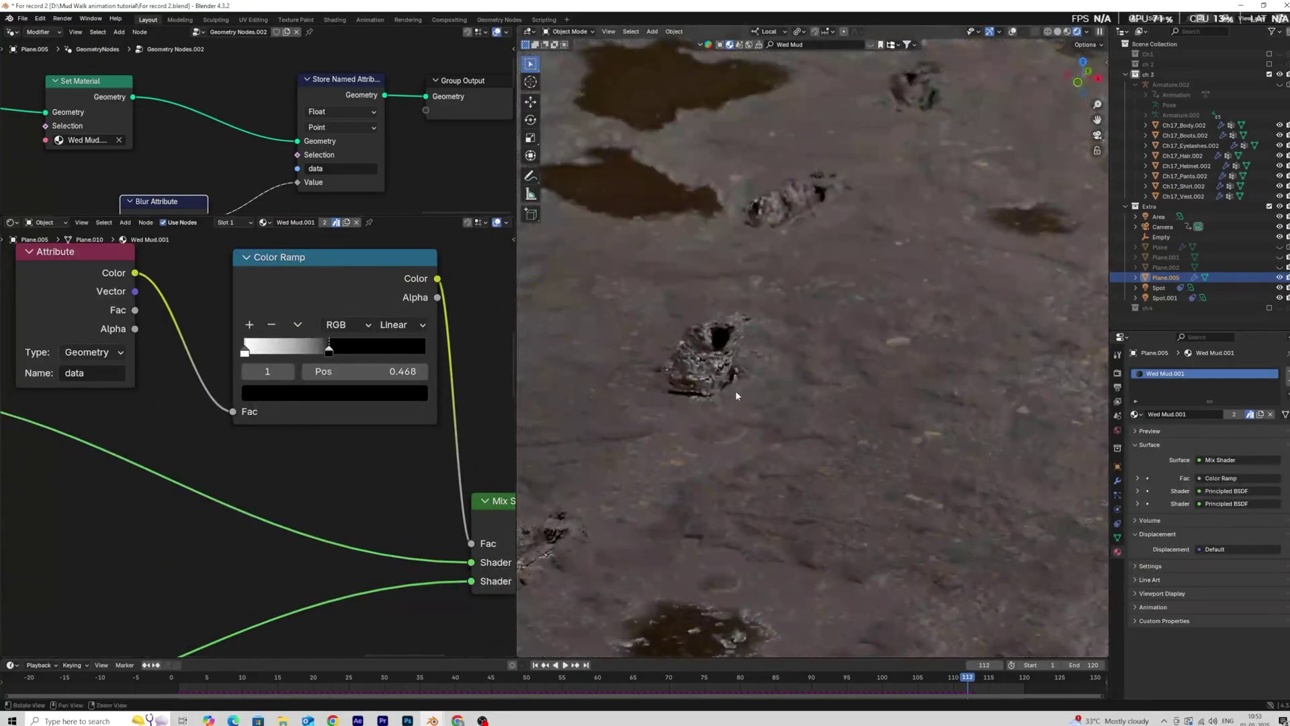
{"action": "middle_click_drag", "start_coordinate": [663, 484], "coordinate": [840, 363], "text": "shift"}
{"action": "scroll", "coordinate": [605, 460], "scroll_direction": "up", "scroll_amount": 3}
{"action": "middle_click_drag", "start_coordinate": [693, 457], "coordinate": [737, 431], "text": "shift"}
{"action": "scroll", "coordinate": [737, 430], "scroll_direction": "down", "scroll_amount": 1}
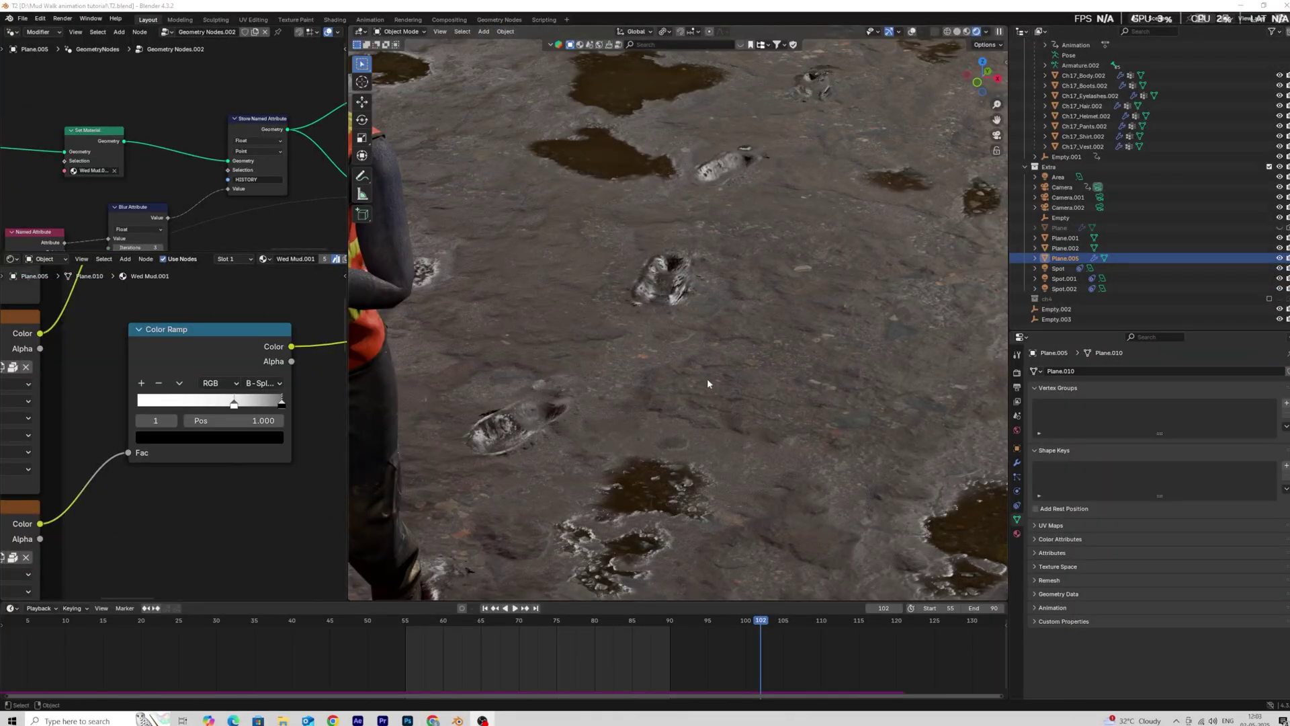
Examine the rendered footprints in the mud up close and through the camera view.
{"action": "middle_click_drag", "start_coordinate": [695, 380], "coordinate": [733, 416], "text": "shift"}
{"action": "scroll", "coordinate": [732, 427], "scroll_direction": "up", "scroll_amount": 6}
{"action": "middle_click_drag", "start_coordinate": [760, 366], "coordinate": [616, 490], "text": "shift"}
{"action": "middle_click_drag", "start_coordinate": [773, 212], "coordinate": [700, 323], "text": "shift"}
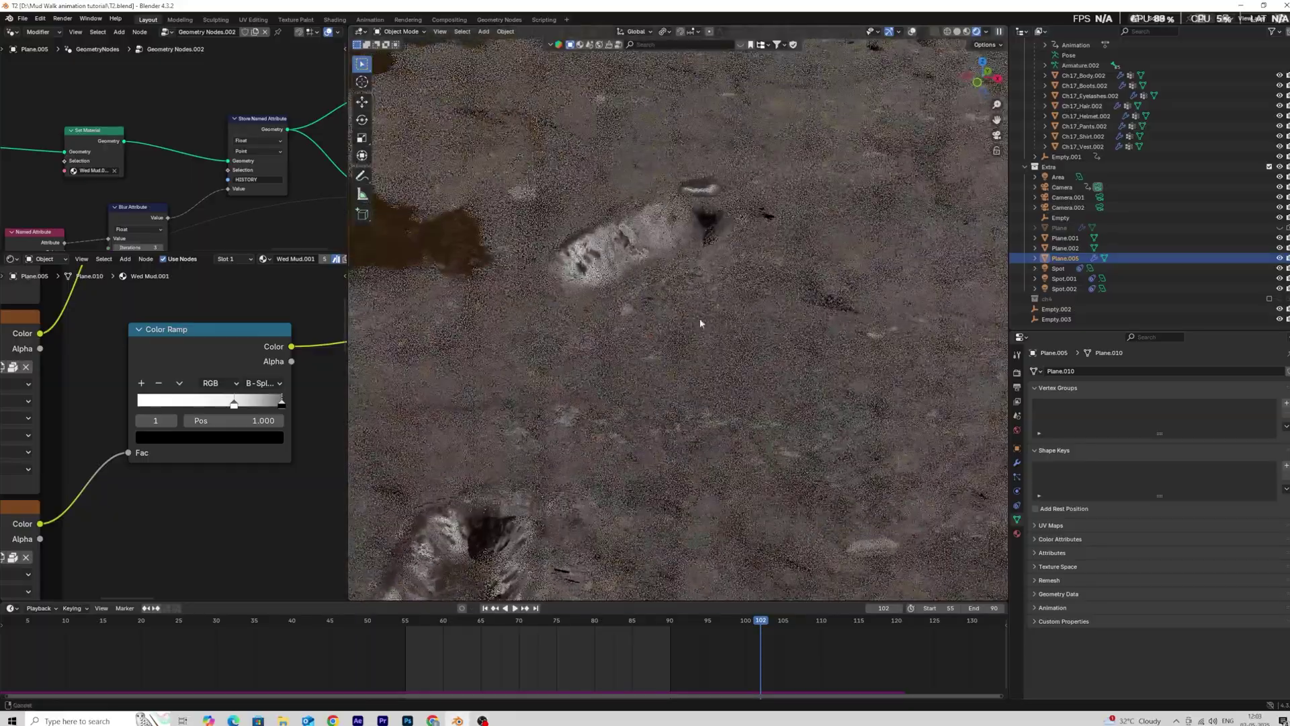
{"action": "scroll", "coordinate": [700, 323], "scroll_direction": "down", "scroll_amount": 3}
{"action": "middle_click_drag", "start_coordinate": [667, 385], "coordinate": [728, 324], "text": "shift"}
{"action": "key", "text": "KP_0"}
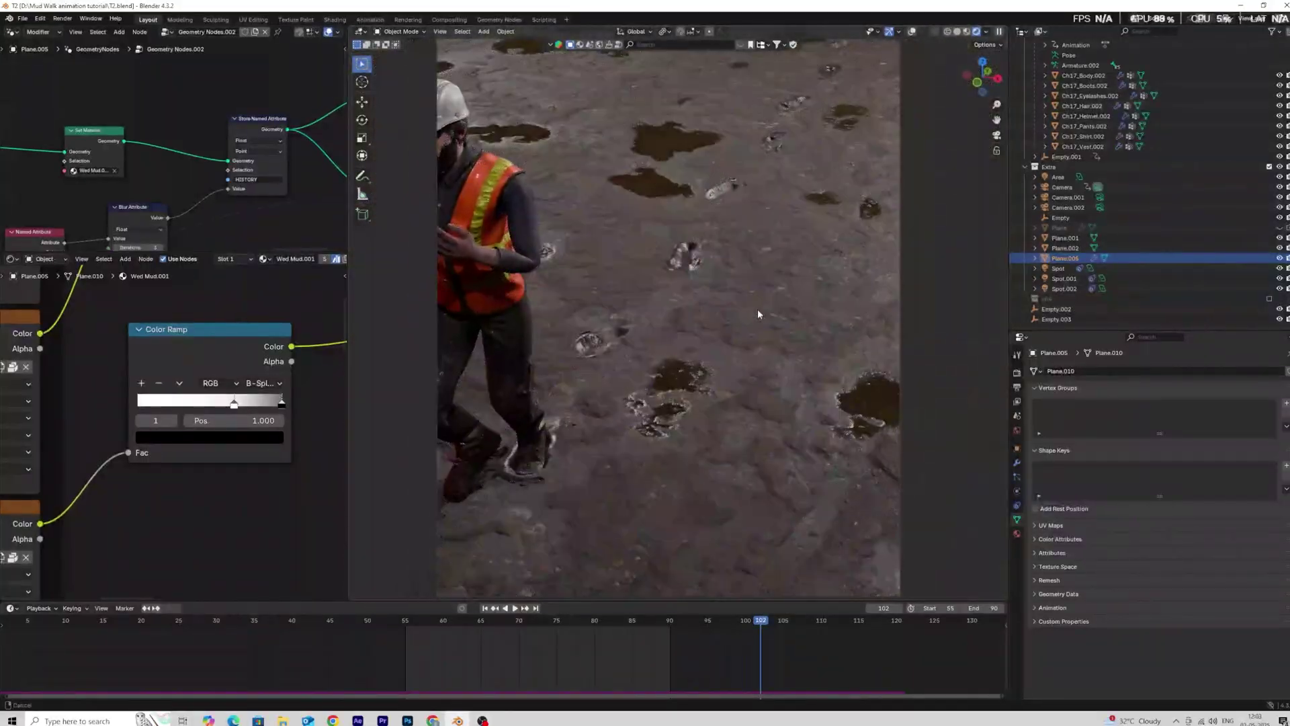
{"action": "scroll", "coordinate": [578, 436], "scroll_direction": "up", "scroll_amount": 4}
{"action": "scroll", "coordinate": [581, 433], "scroll_direction": "down", "scroll_amount": 3}
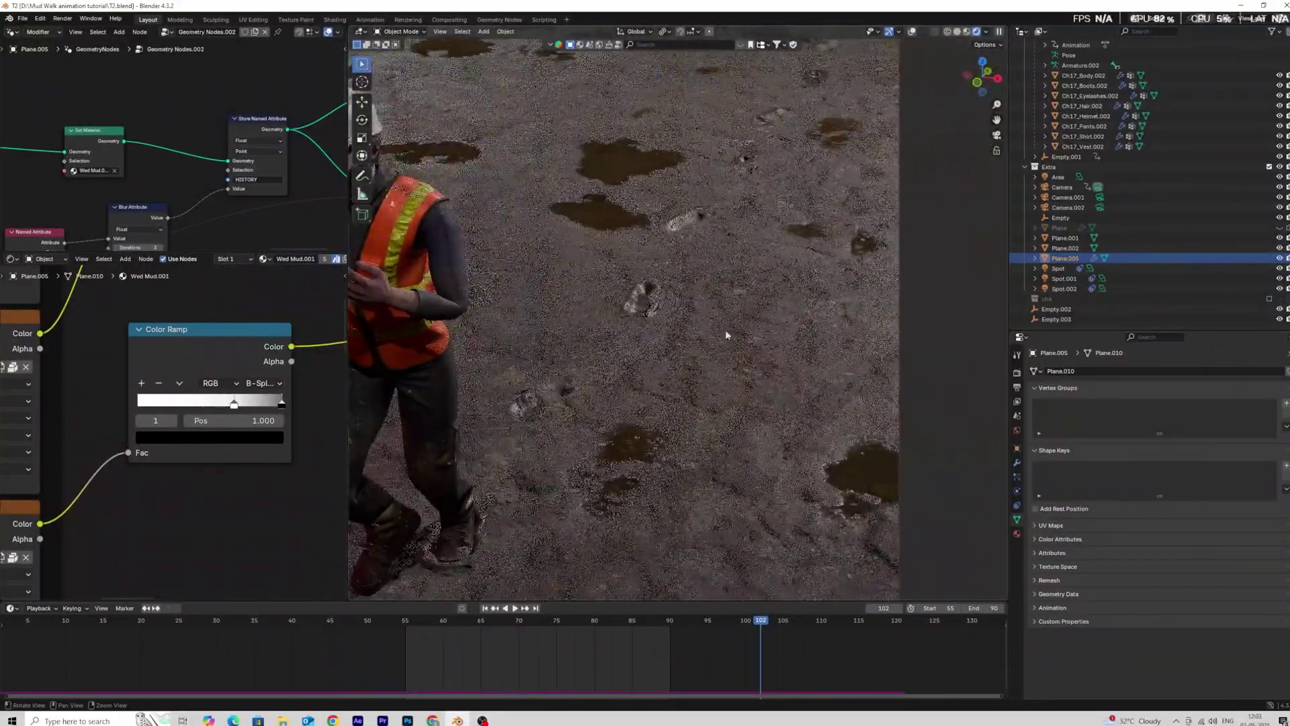